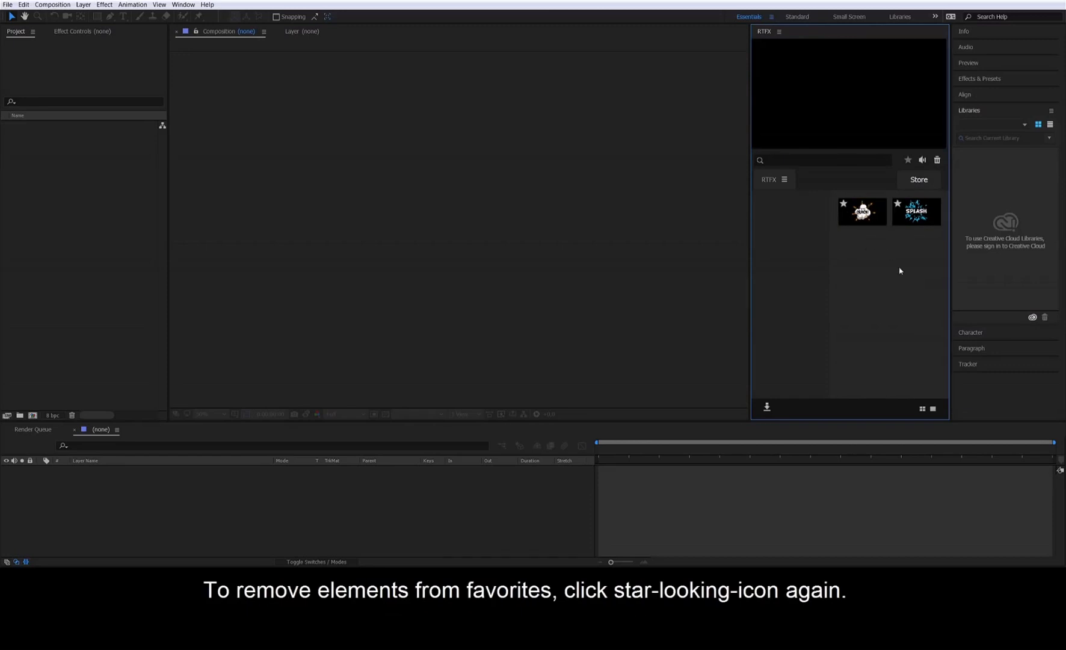
# Step: Remove the two starred elements from the RTFX favorites and turn off the favorites-only filter
pyautogui.click(897, 204)
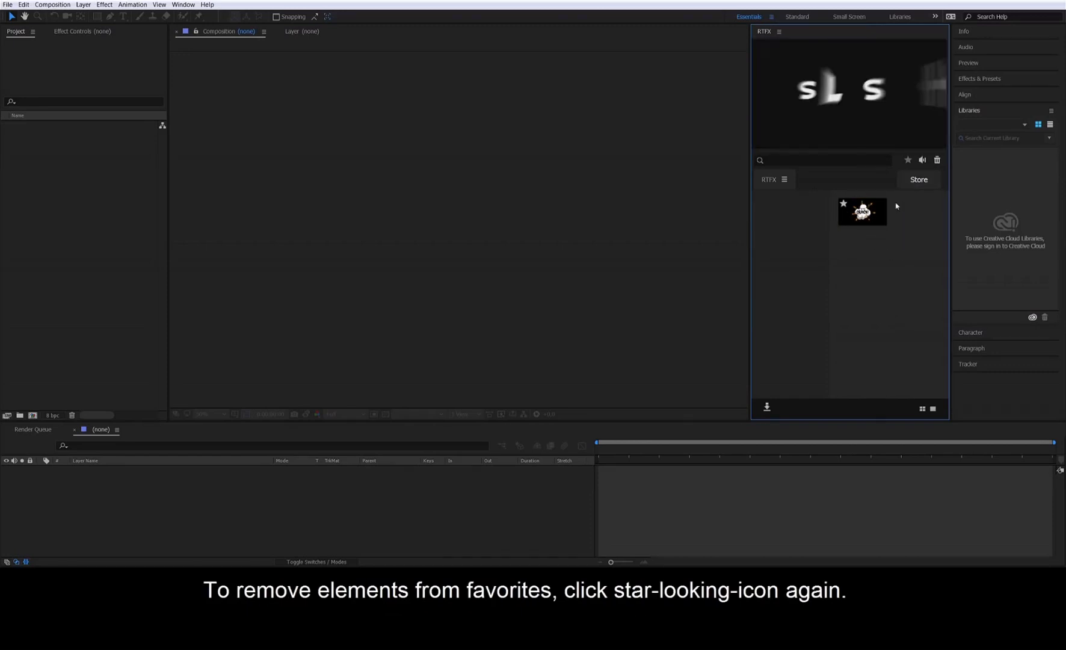
pyautogui.click(843, 204)
pyautogui.click(908, 162)
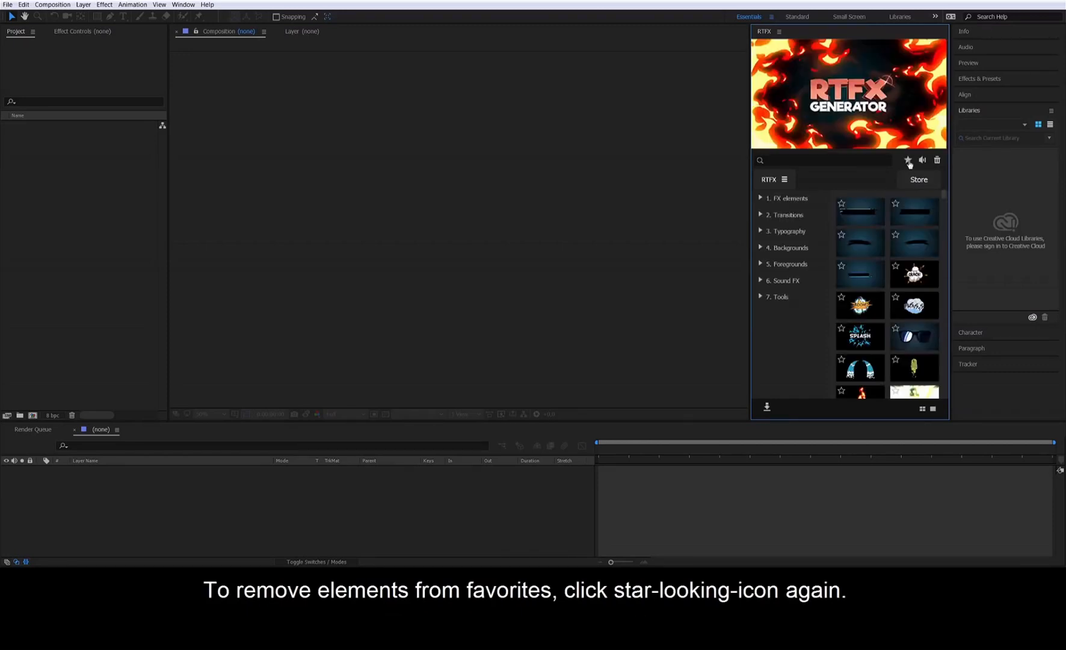
# Step: Look through the Typography category's elements and subcategories in the RTFX library, and collapse the category
pyautogui.click(788, 231)
pyautogui.moveTo(852, 209)
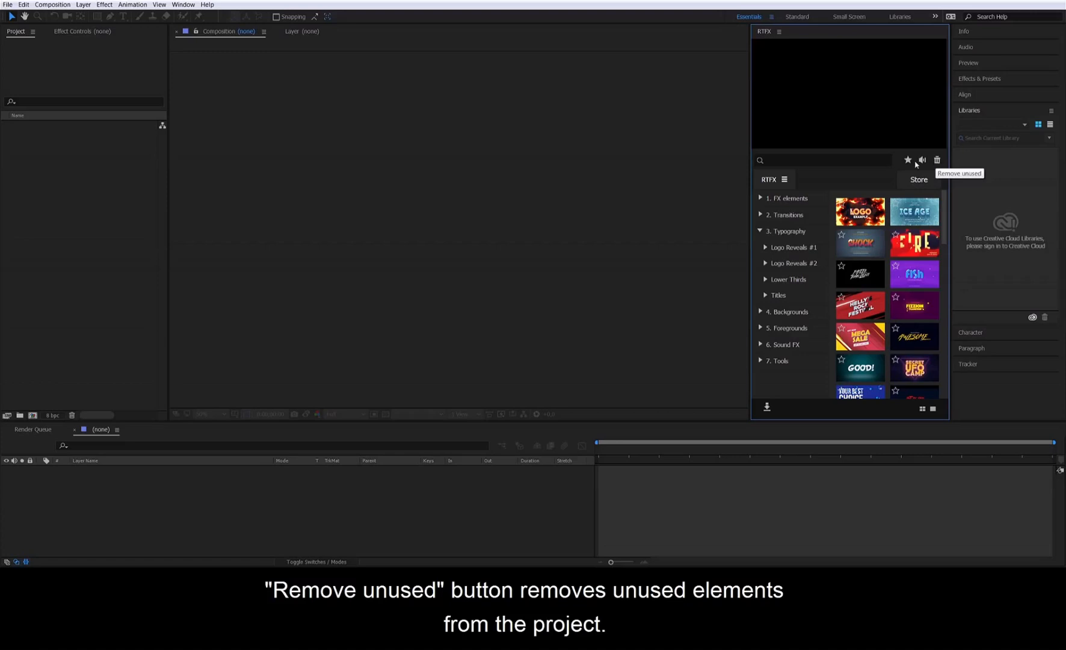
pyautogui.click(761, 233)
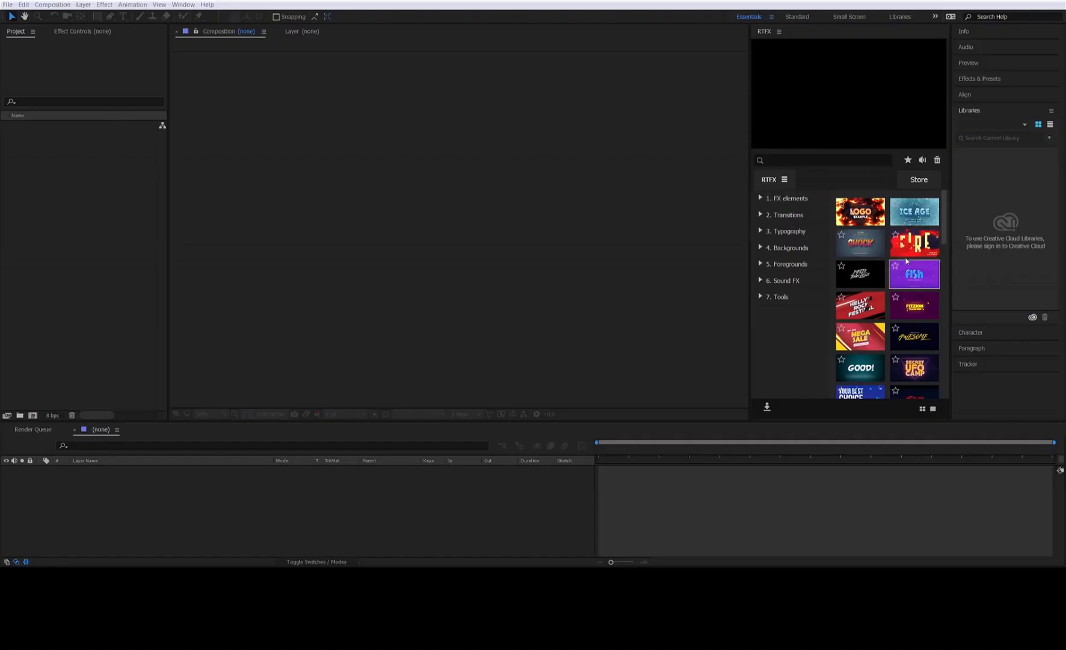
# Step: Enlarge and reduce the RTFX element thumbnails, finishing with small previews in two columns
pyautogui.click(924, 409)
pyautogui.click(932, 409)
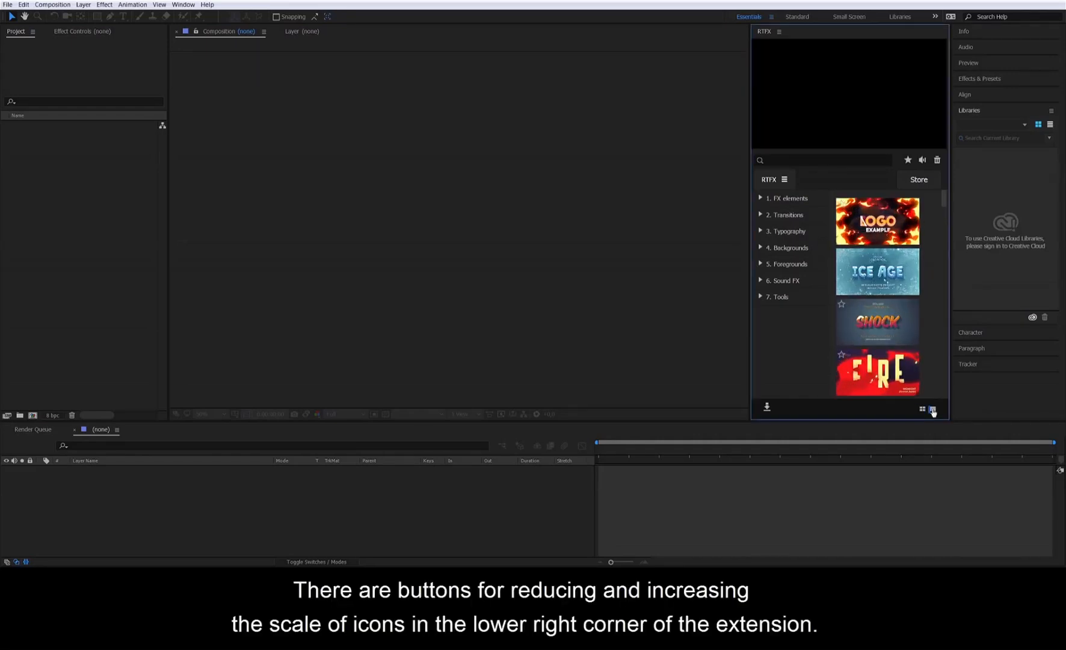
pyautogui.click(921, 409)
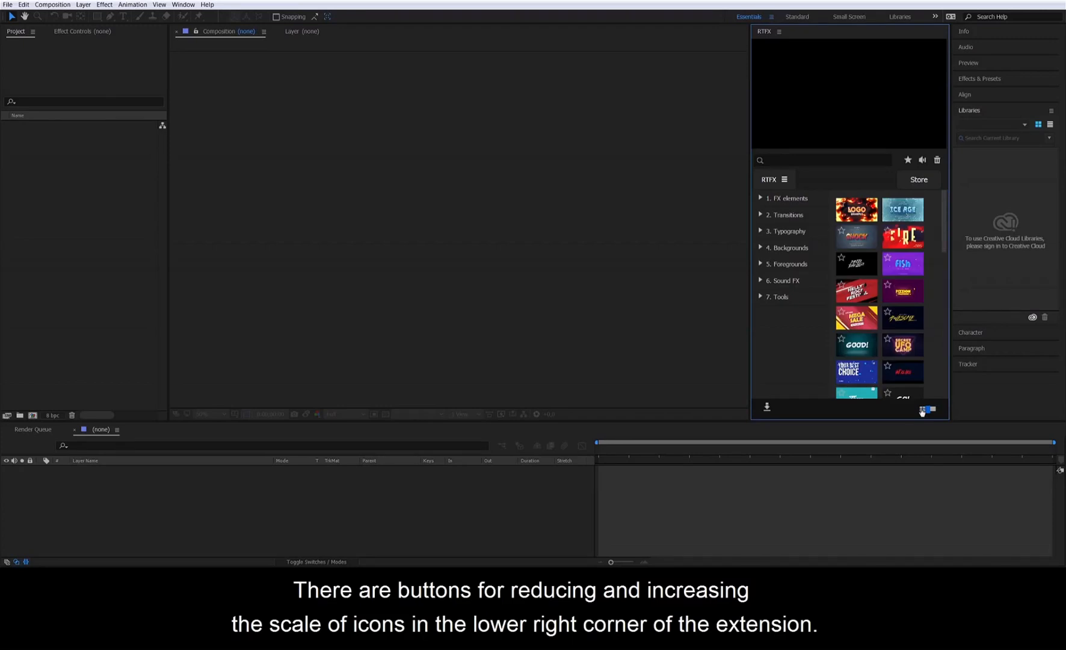
pyautogui.click(933, 409)
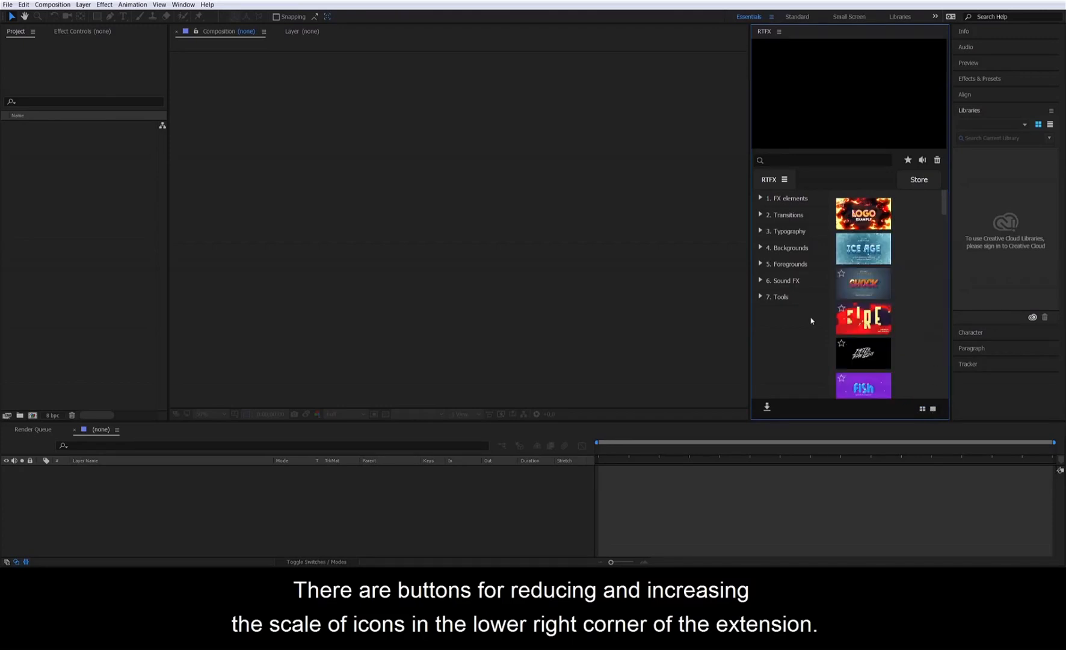
pyautogui.click(922, 411)
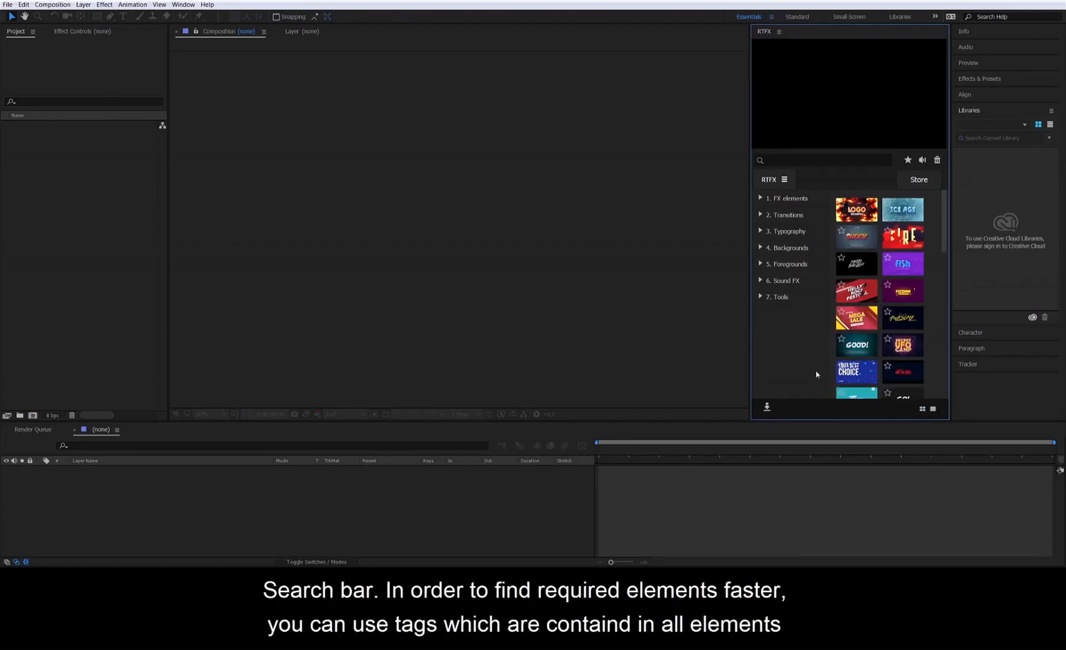
# Step: Search the RTFX library by the tags "fire", "fire Hit" and "torch", and preview a torch element
pyautogui.write('fire')
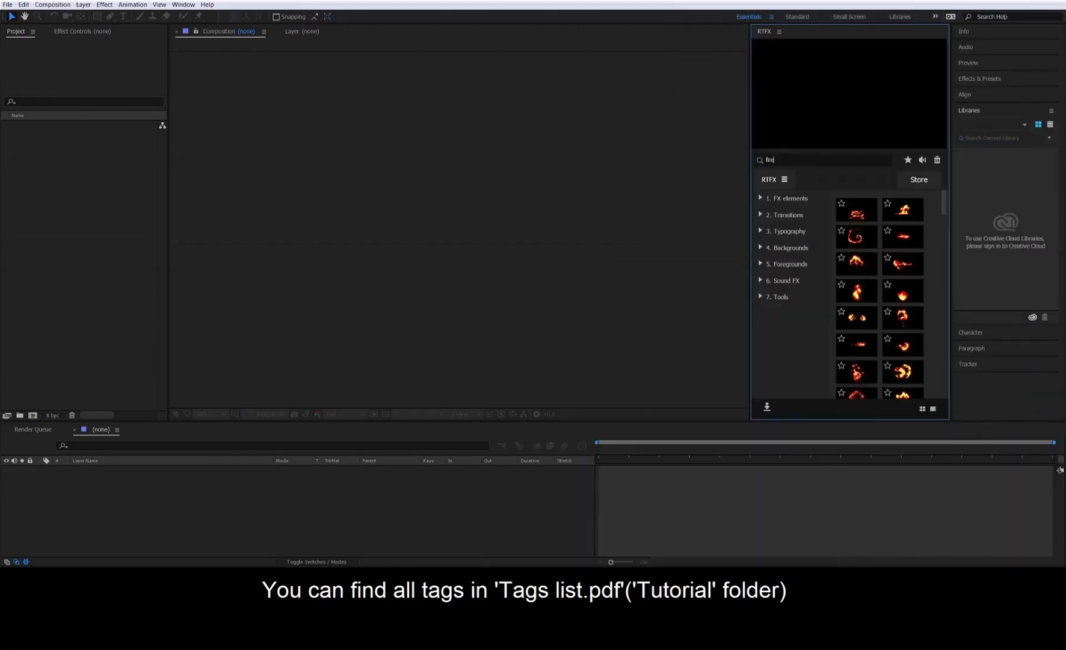
pyautogui.write('Hit')
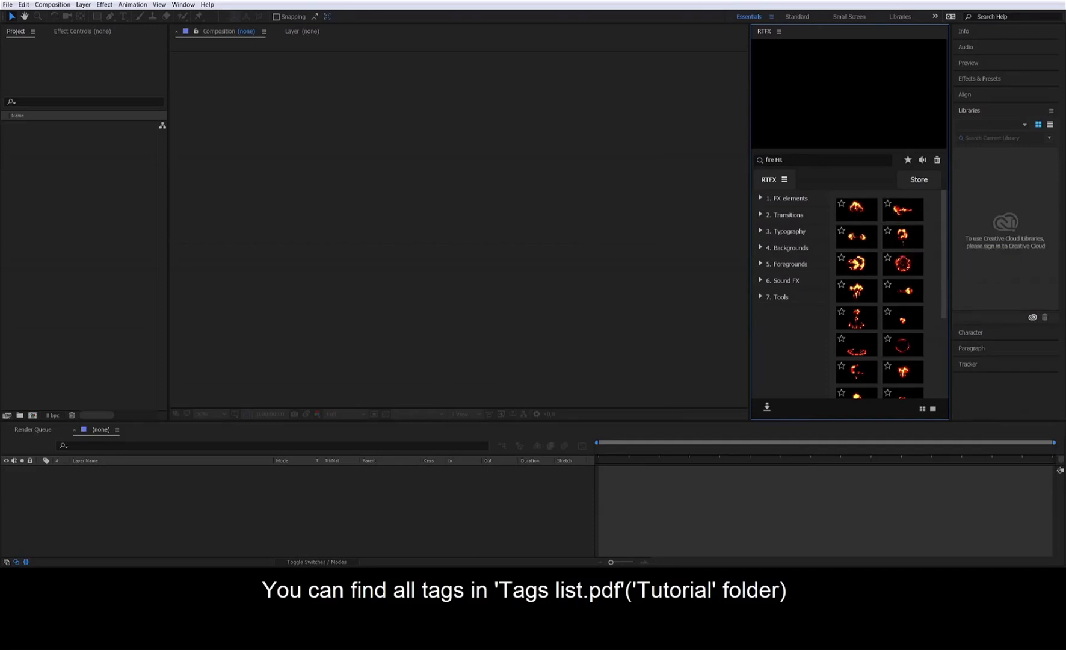
pyautogui.hotkey('ctrl', 'a')
pyautogui.write('torch')
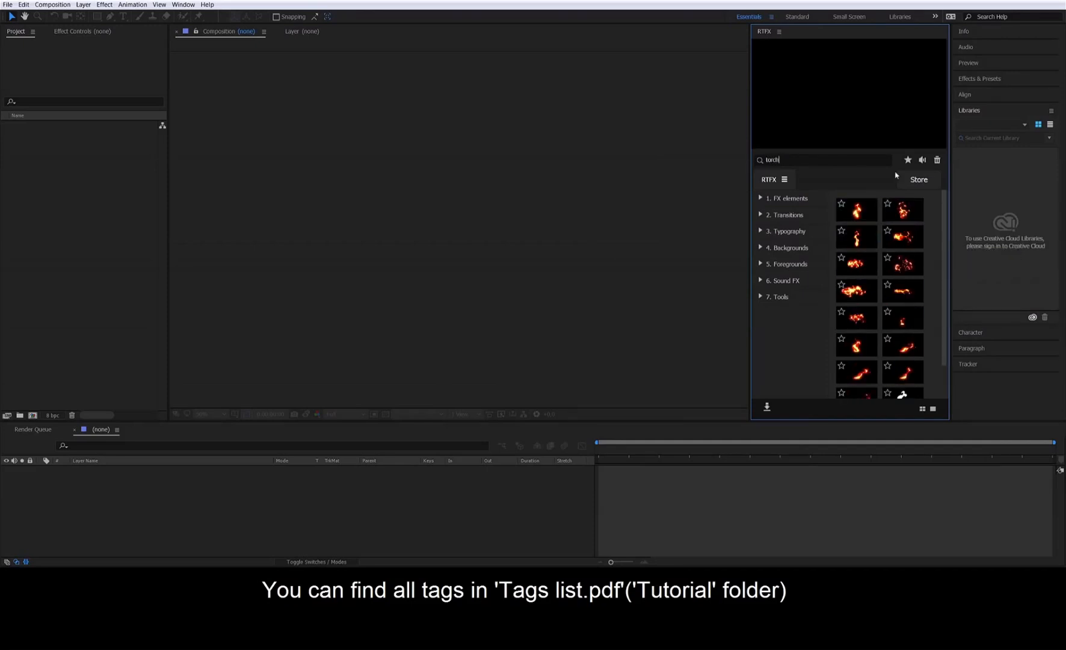
pyautogui.moveTo(858, 209)
pyautogui.click(787, 160)
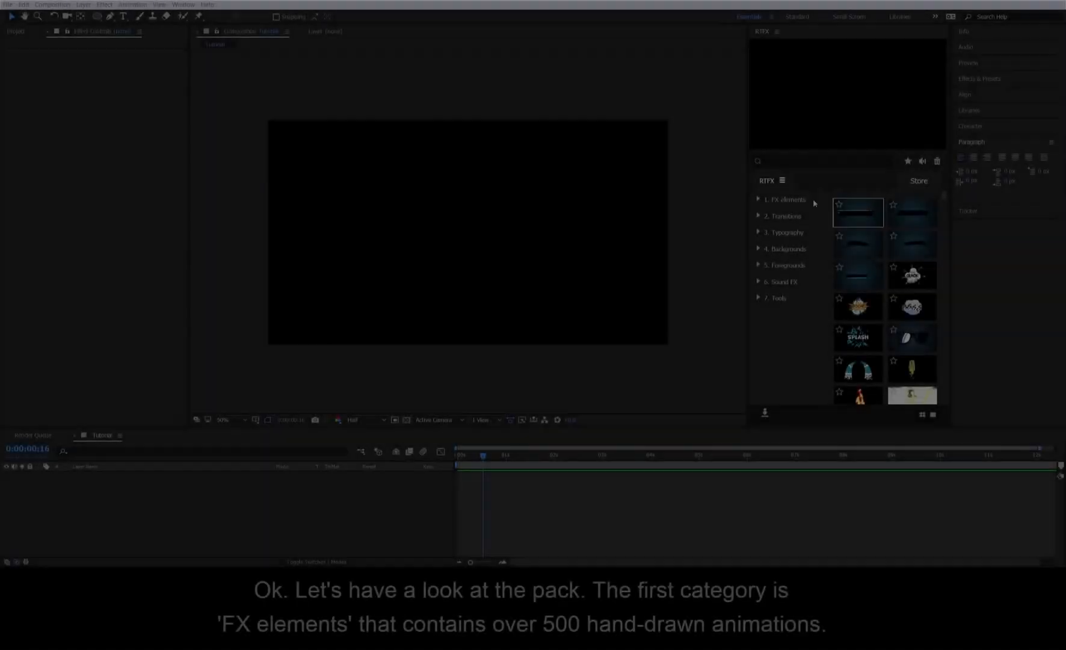
# Step: Browse the FX elements category, viewing subcategories such as Simple, Smoke, Sparks, Flash, Fire and Explosion
pyautogui.click(810, 204)
pyautogui.scroll(-3, 812, 301)
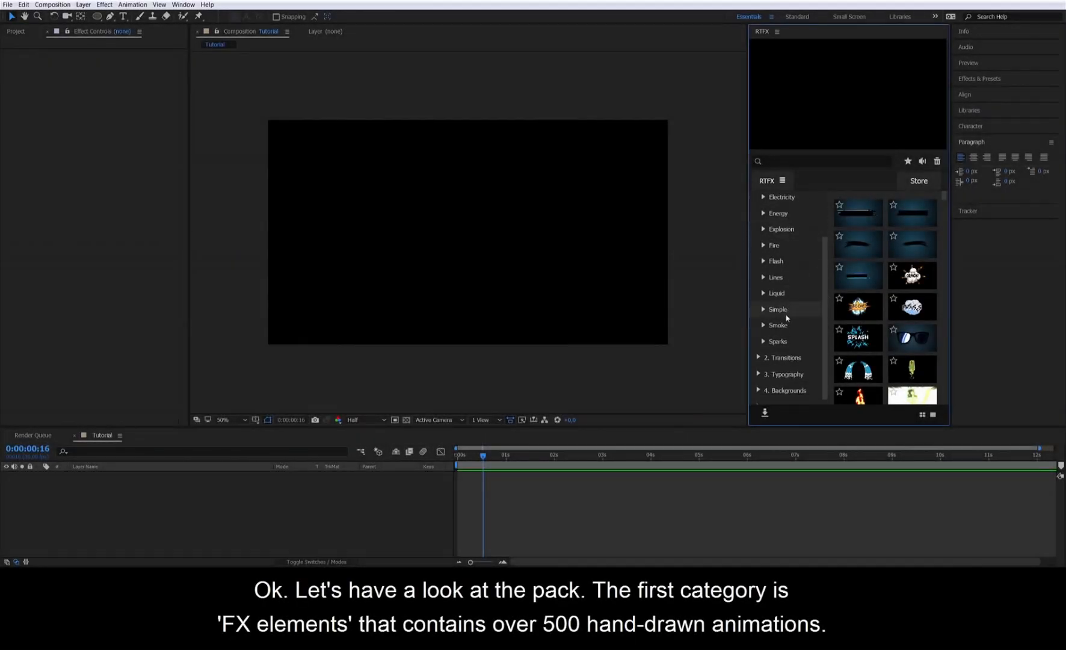
pyautogui.click(786, 313)
pyautogui.click(783, 327)
pyautogui.click(783, 341)
pyautogui.click(778, 264)
pyautogui.click(777, 245)
pyautogui.click(784, 229)
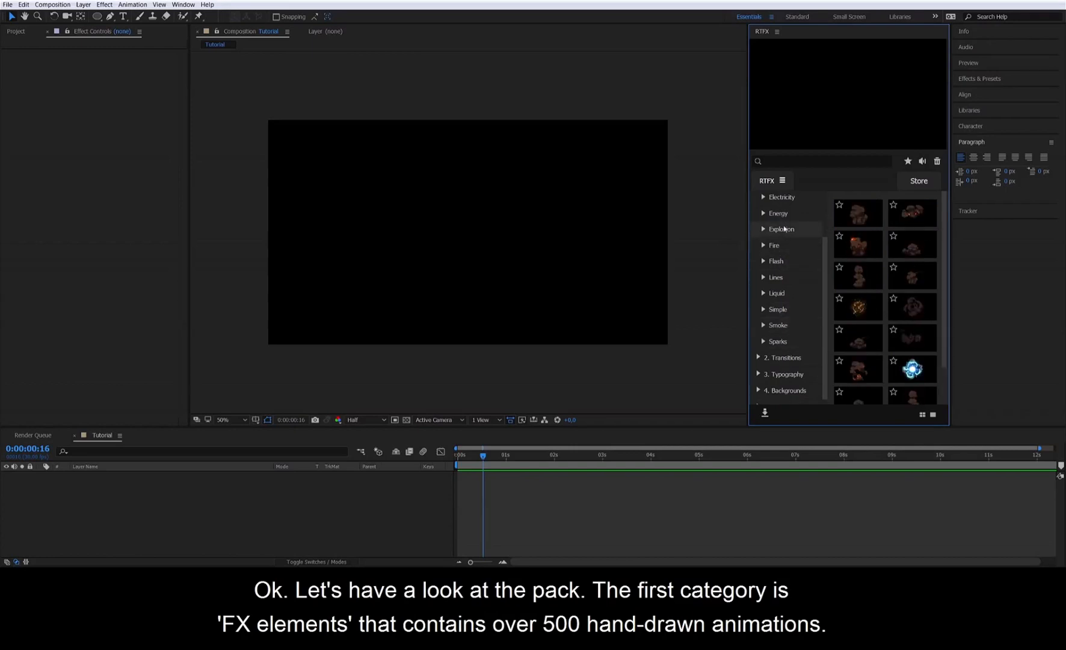
# Step: Add the Energy 086 Charge Explosion Radial element to the Tutorial composition and move the current time to 0:00:00:24
pyautogui.click(779, 213)
pyautogui.moveTo(944, 212); pyautogui.dragTo(943, 298)
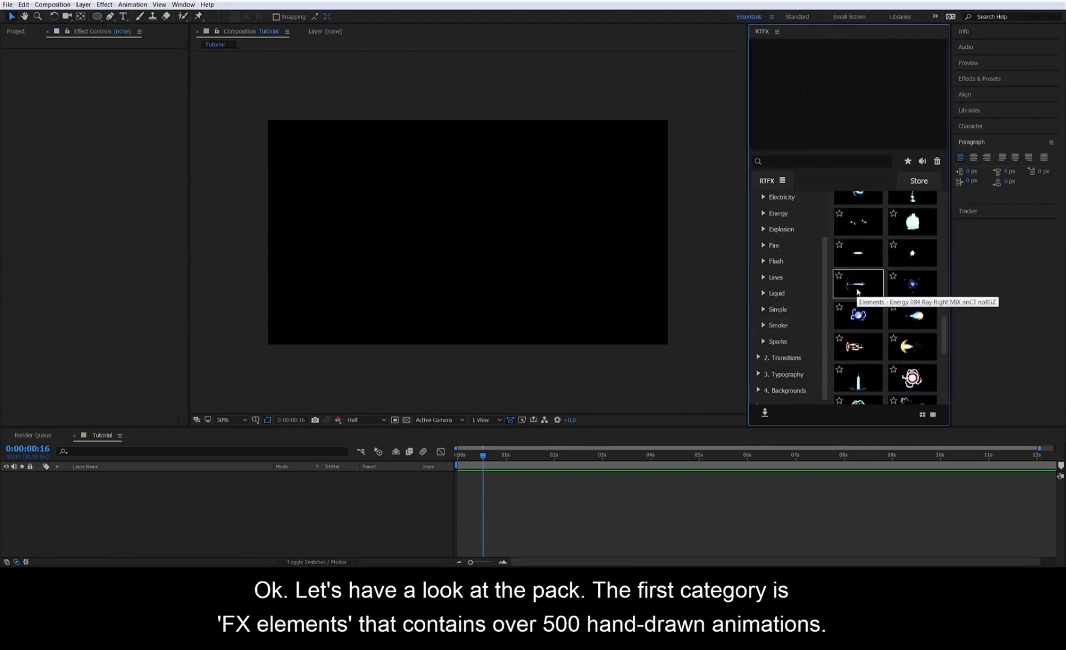
pyautogui.doubleClick(918, 291)
pyautogui.moveTo(509, 455)
pyautogui.mouseDown()
pyautogui.moveTo(484, 456)
pyautogui.moveTo(514, 460)
pyautogui.moveTo(497, 457)
pyautogui.mouseUp()
# Step: Set the Energy 086 layer's rotation to -24° and adjust its position
pyautogui.click(503, 475)
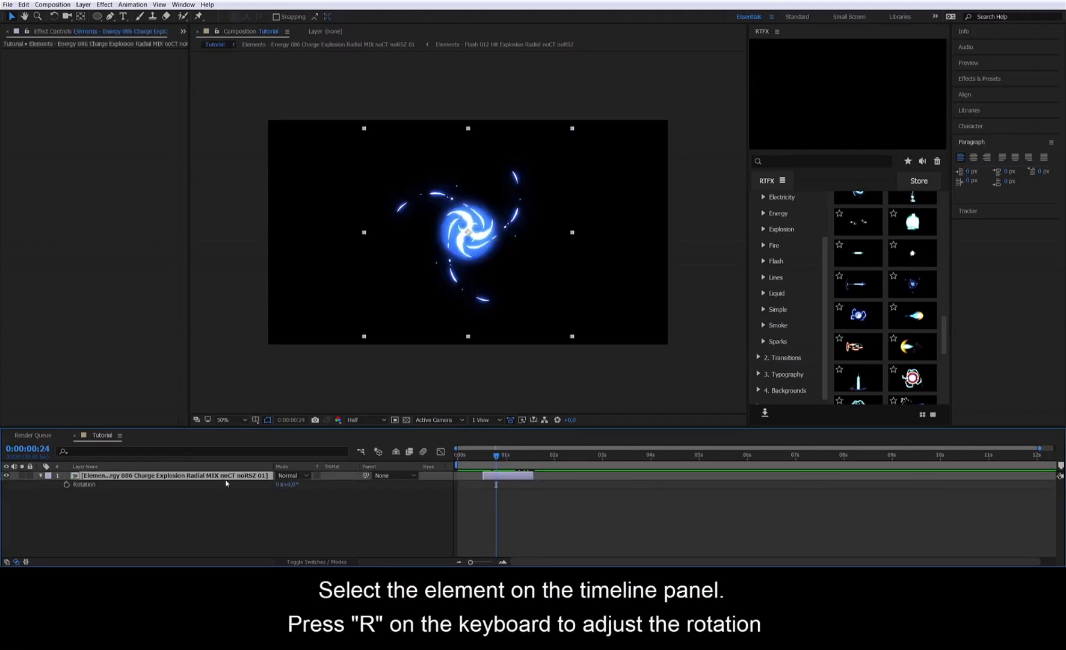
pyautogui.moveTo(298, 486)
pyautogui.mouseDown()
pyautogui.moveTo(341, 489)
pyautogui.moveTo(284, 492)
pyautogui.mouseUp()
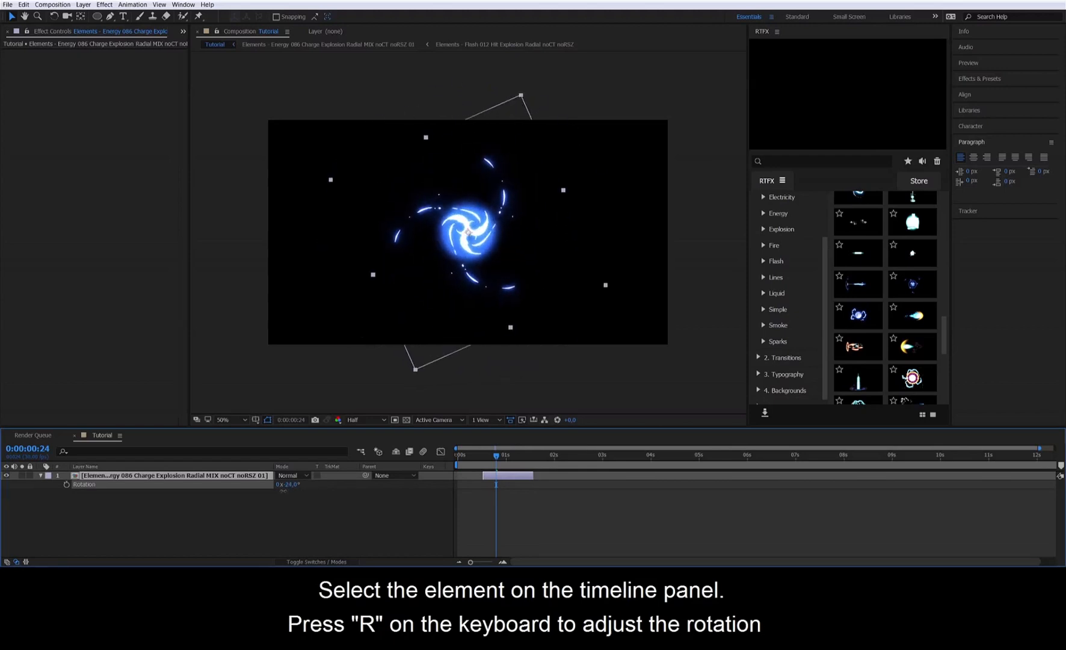
pyautogui.press('p')
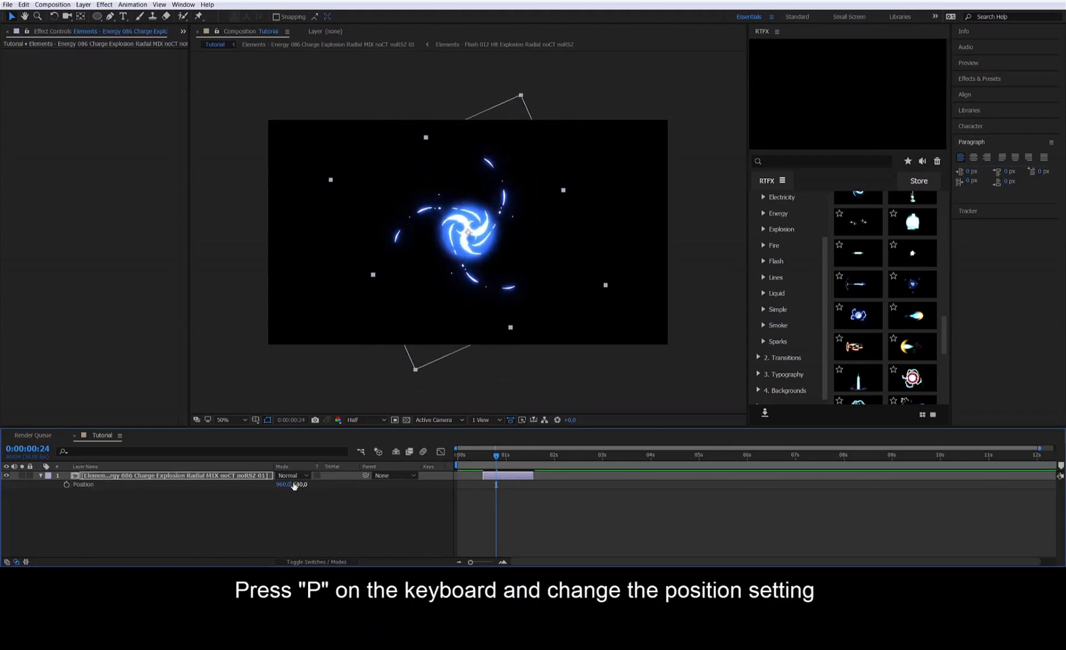
pyautogui.moveTo(283, 485); pyautogui.dragTo(663, 481)
# Step: Scale the Energy 086 layer up to 821% and enable Collapse Transformations using its layer switches
pyautogui.press('s')
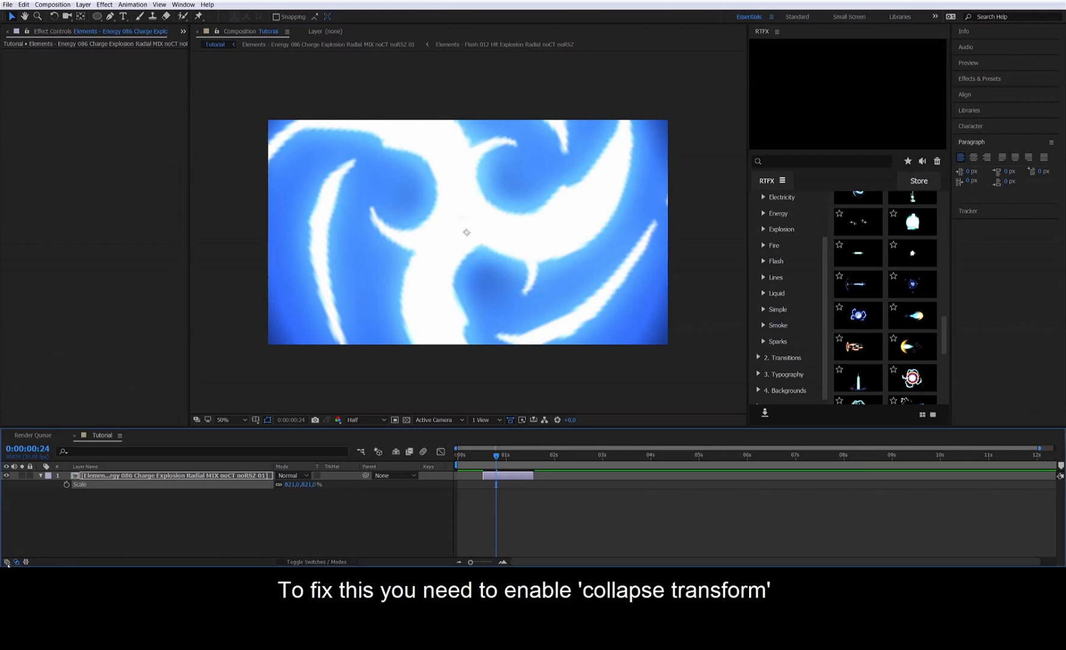
pyautogui.click(7, 562)
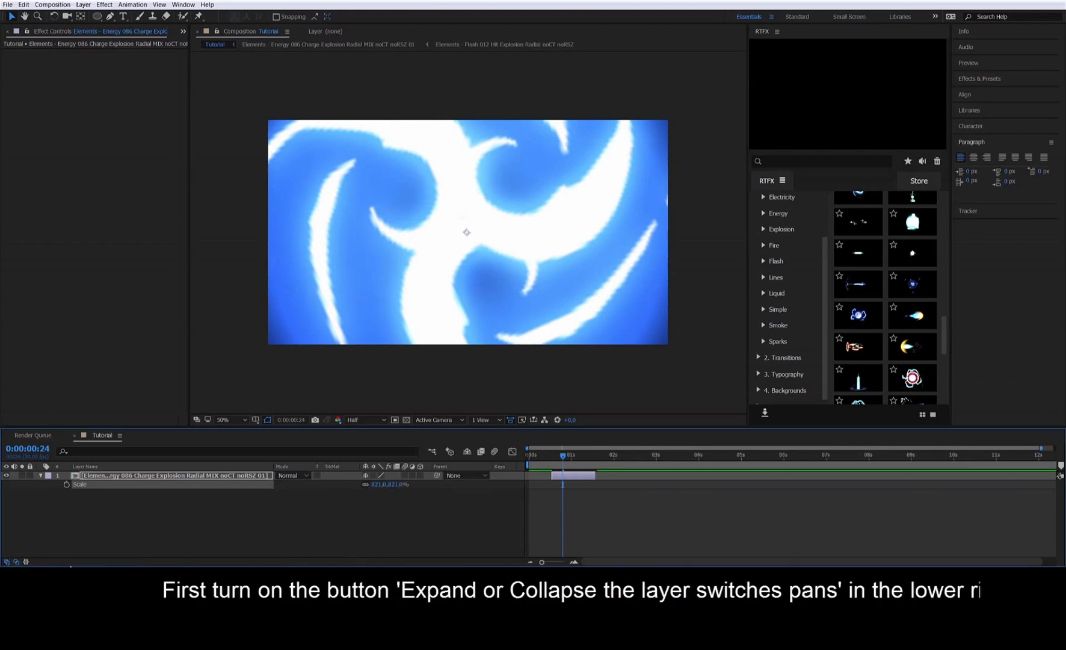
pyautogui.click(374, 475)
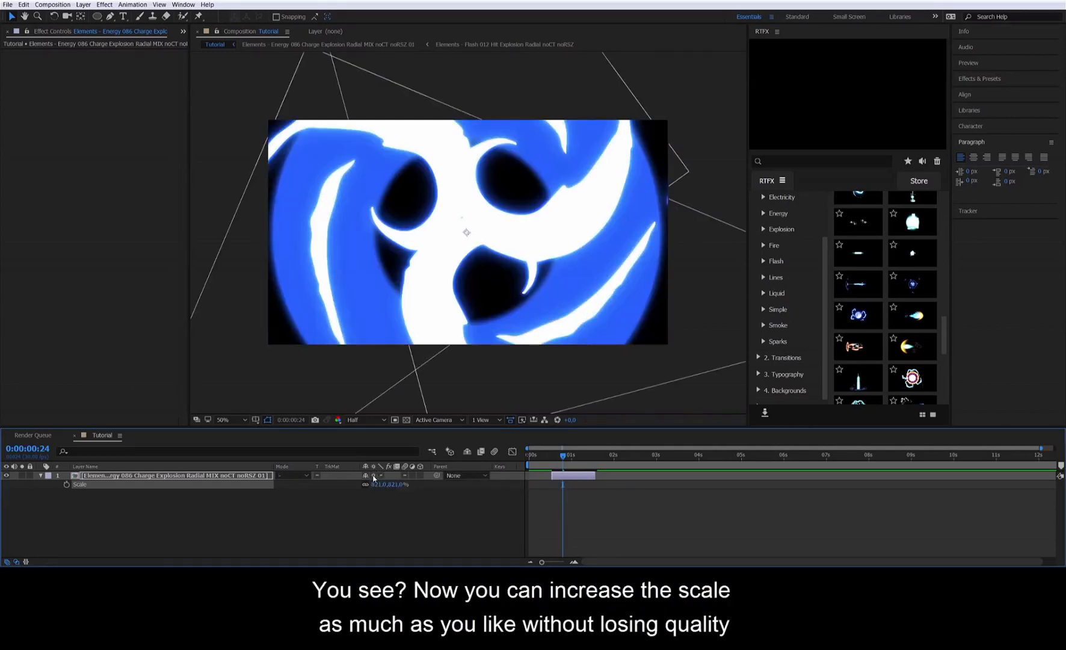
# Step: Move the current time to 0:00:00:26, turn off Collapse Transformations and scale the layer to 97%
pyautogui.moveTo(562, 466); pyautogui.dragTo(566, 462)
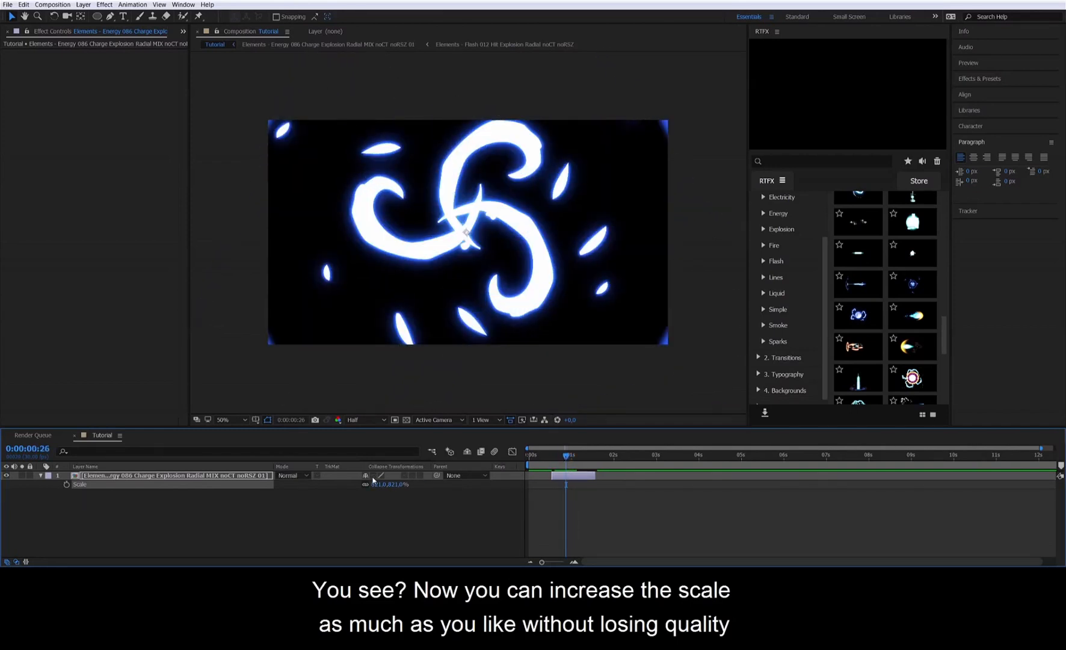
pyautogui.click(374, 475)
pyautogui.moveTo(312, 485); pyautogui.dragTo(348, 491)
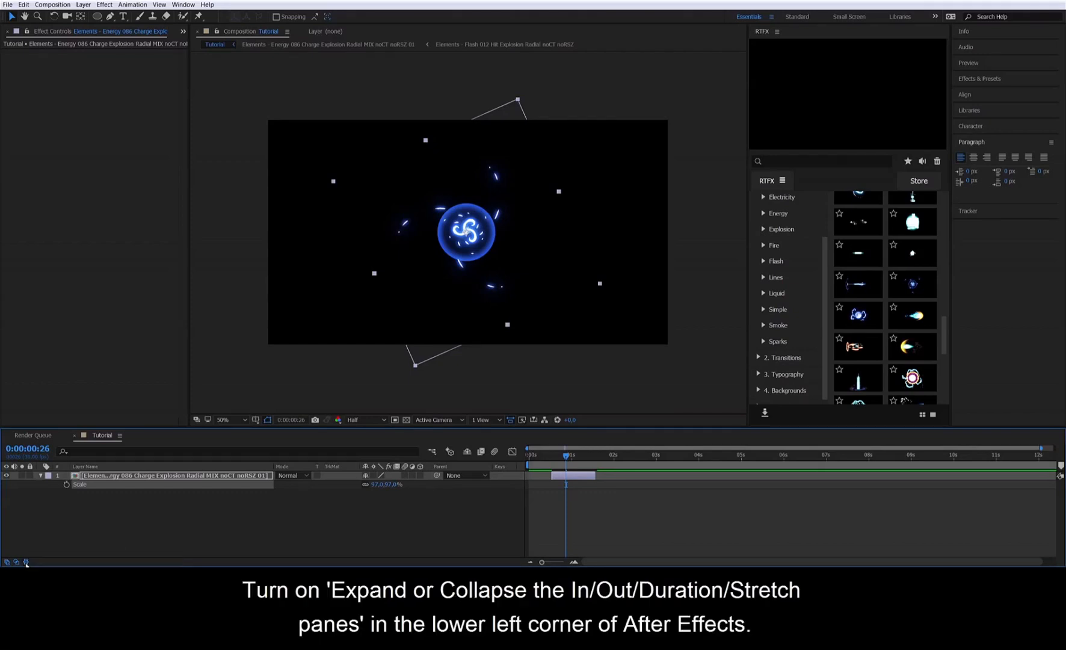
# Step: Show the In/Out/Duration/Stretch columns, stretch the Energy 086 layer to 147% and preview the slowed animation
pyautogui.click(26, 562)
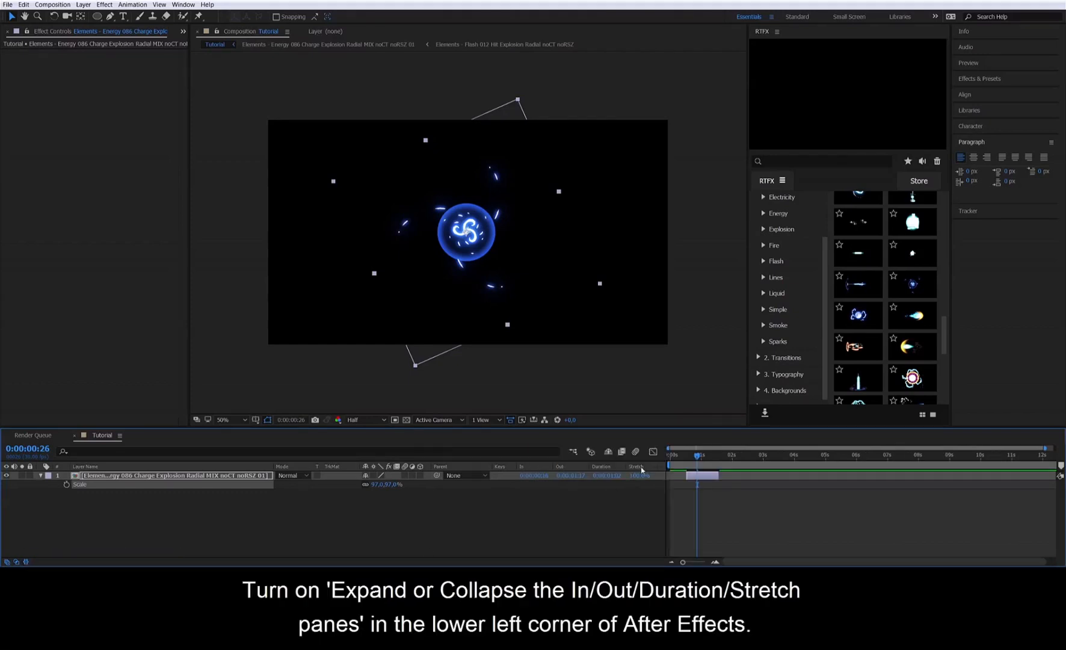
pyautogui.moveTo(643, 478); pyautogui.dragTo(658, 476)
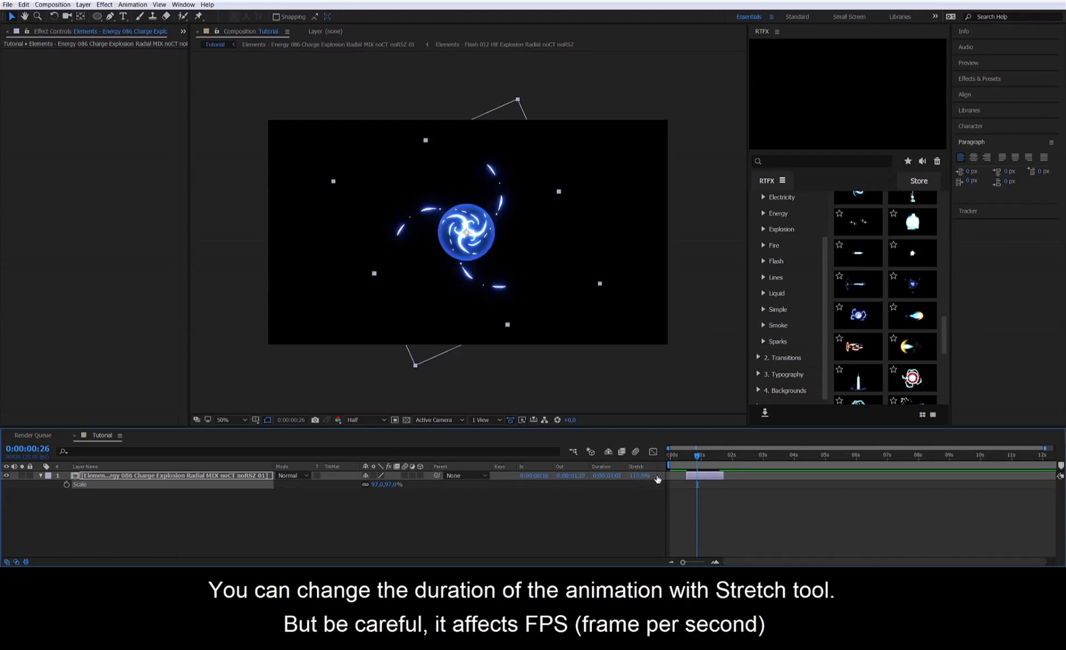
pyautogui.click(688, 462)
pyautogui.press('space')
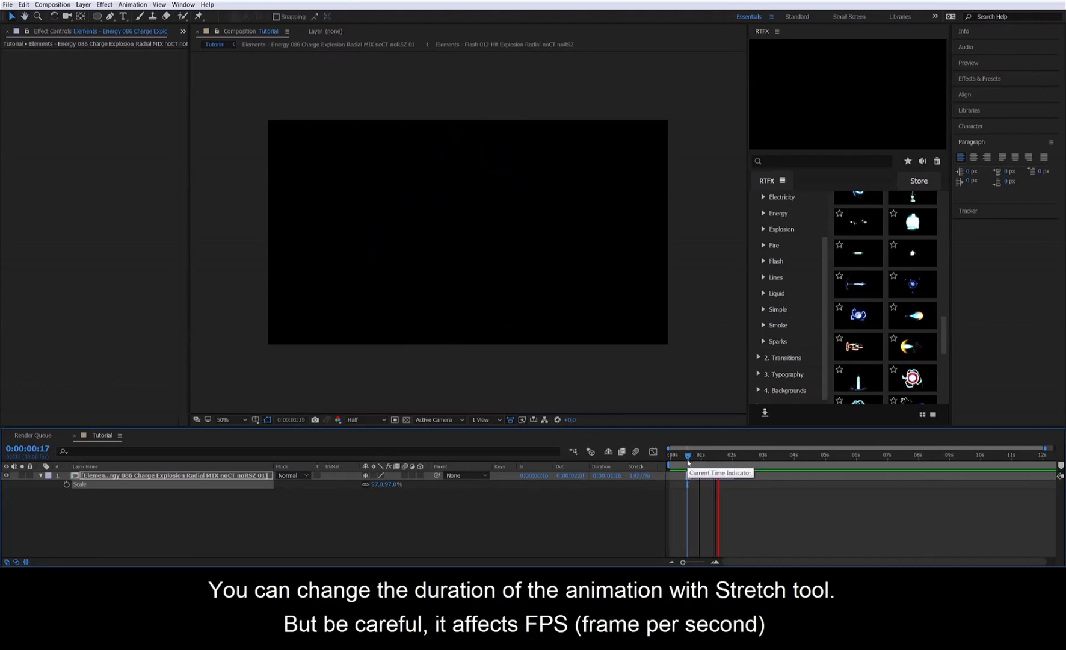
pyautogui.press('space')
pyautogui.press('space')
pyautogui.moveTo(694, 462); pyautogui.dragTo(703, 461)
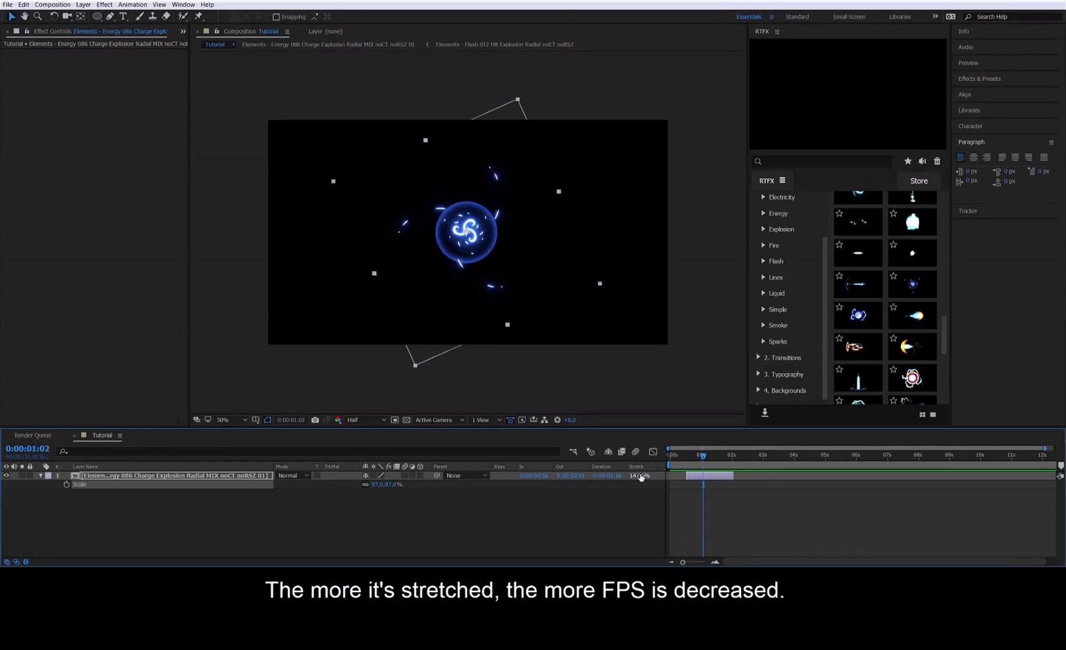
# Step: Shorten the layer's time stretch to about 79% and preview the faster animation from its start
pyautogui.moveTo(640, 476); pyautogui.dragTo(612, 484)
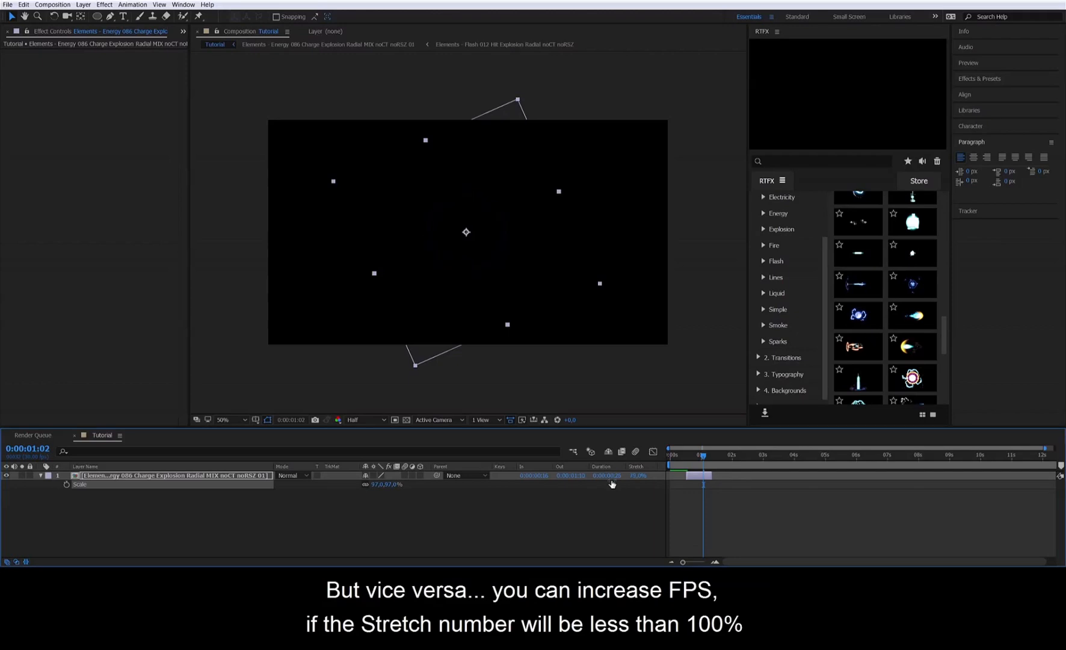
pyautogui.moveTo(680, 465); pyautogui.dragTo(689, 463)
pyautogui.press('space')
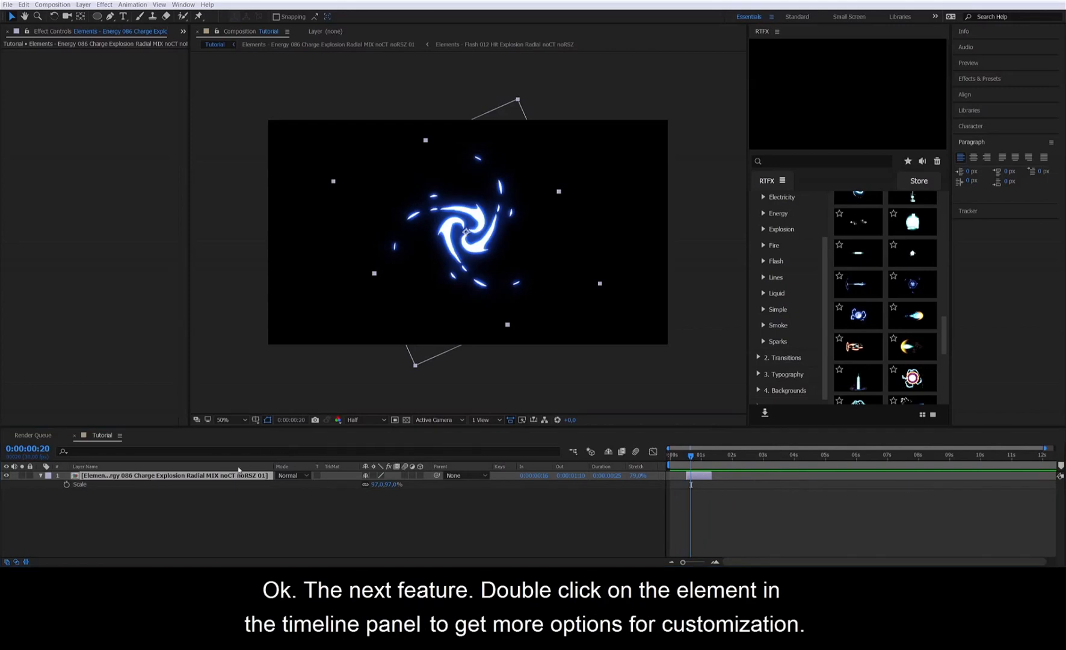
# Step: Open the Energy 086 element's own composition and show the Effect Controls of its Control layer
pyautogui.doubleClick(232, 475)
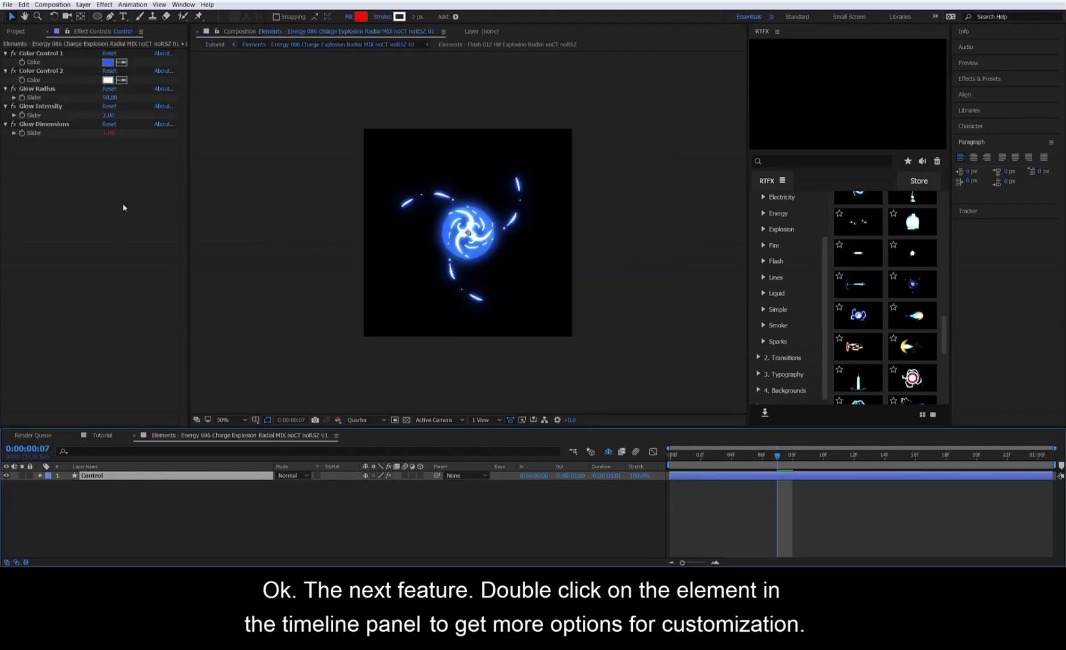
pyautogui.click(183, 4)
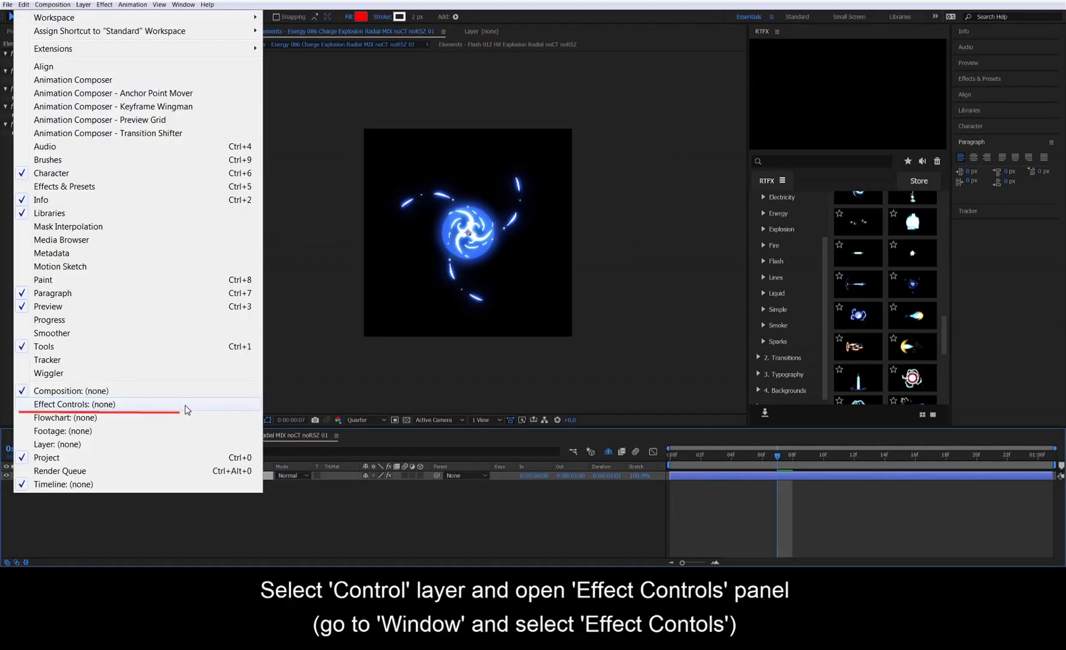
pyautogui.click(187, 409)
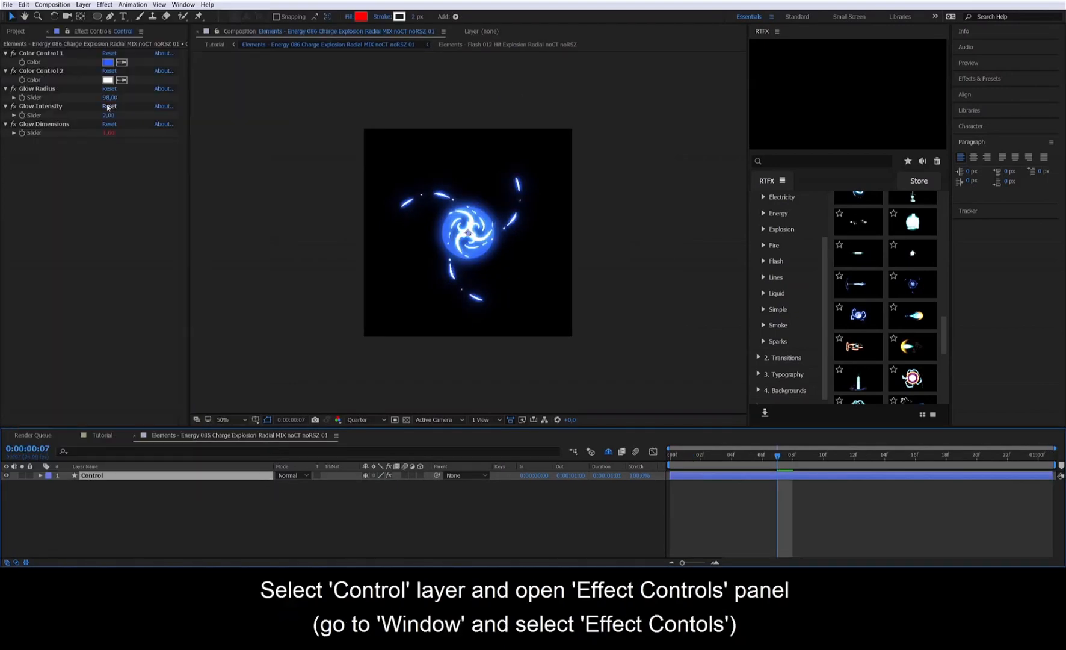
# Step: Try Color Control 1 as magenta FA2AE4 with a Glow Radius of 106, and undo both changes
pyautogui.click(107, 62)
pyautogui.moveTo(837, 324); pyautogui.dragTo(837, 302)
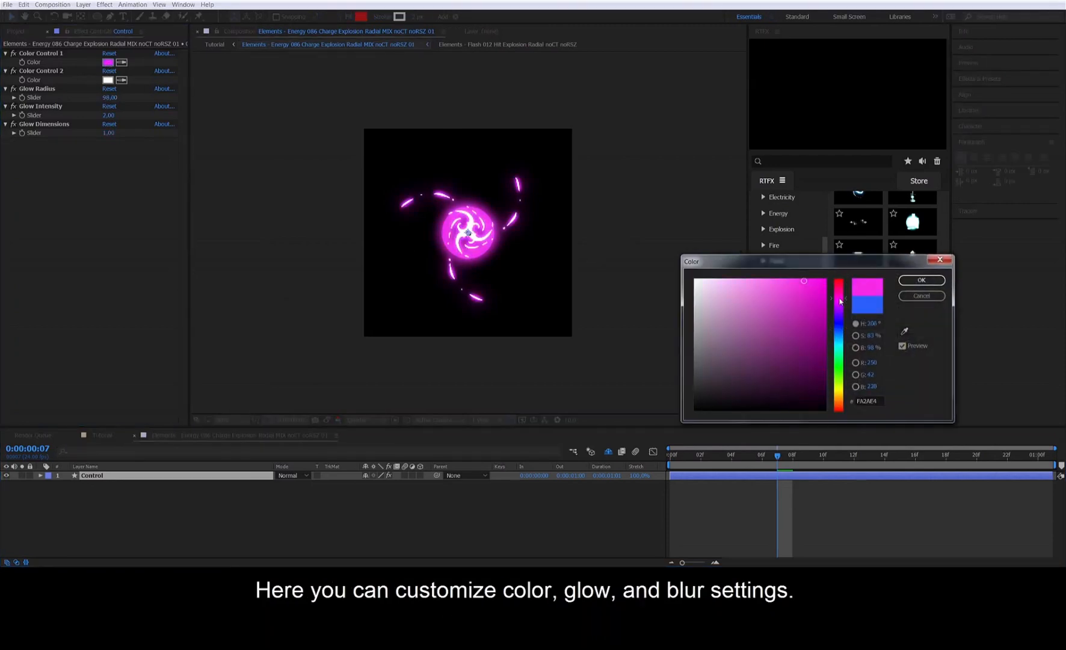
pyautogui.click(922, 279)
pyautogui.moveTo(108, 98); pyautogui.dragTo(122, 98)
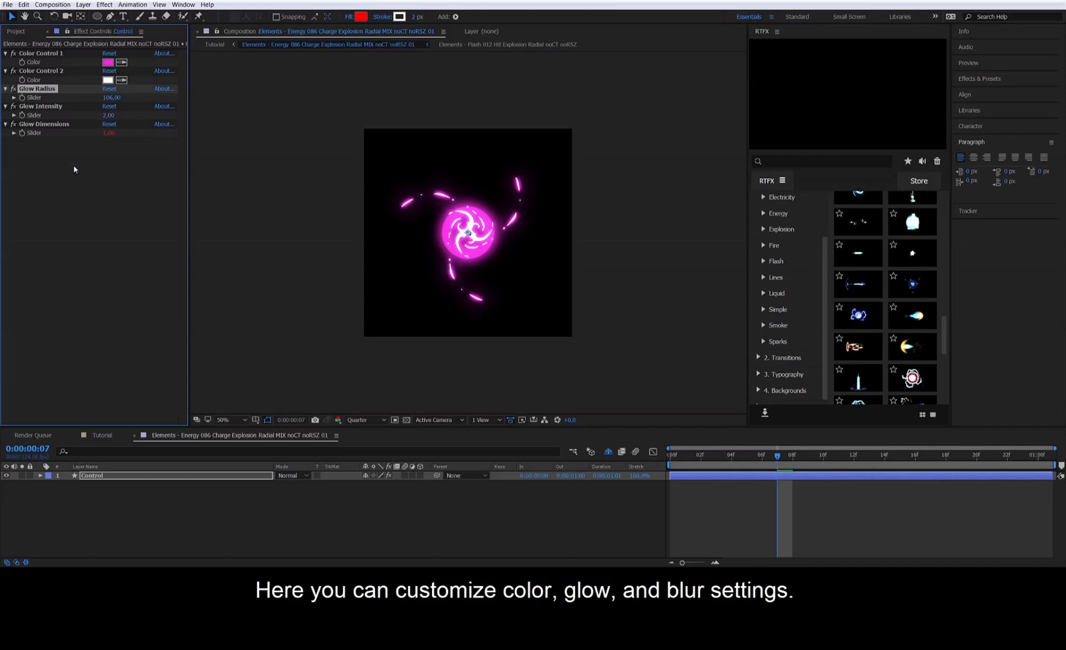
pyautogui.hotkey('ctrl', 'z')
pyautogui.hotkey('ctrl', 'z')
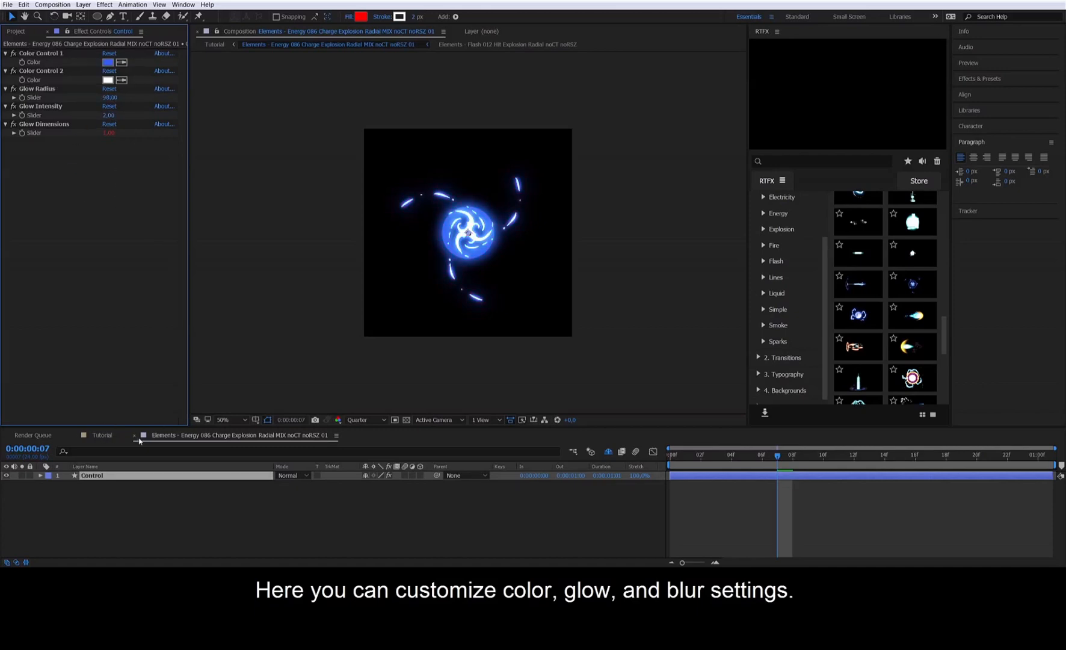
# Step: Return to the Tutorial composition, search the RTFX library for "explosion" and add the Explosion 019 Hit Radial element
pyautogui.click(135, 435)
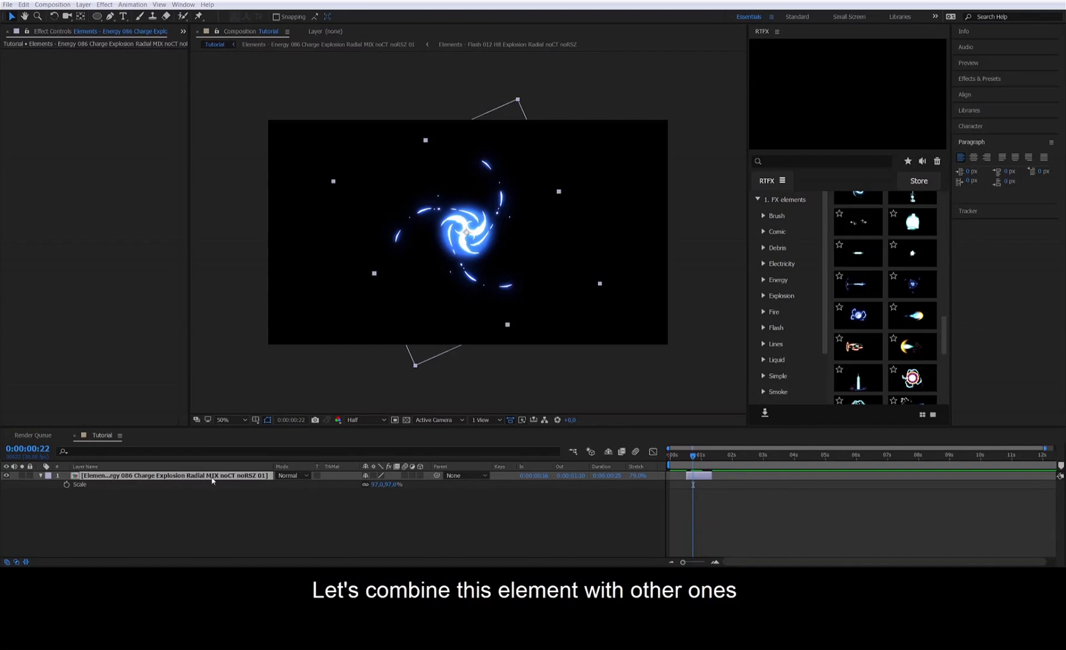
pyautogui.click(810, 160)
pyautogui.write('explosion')
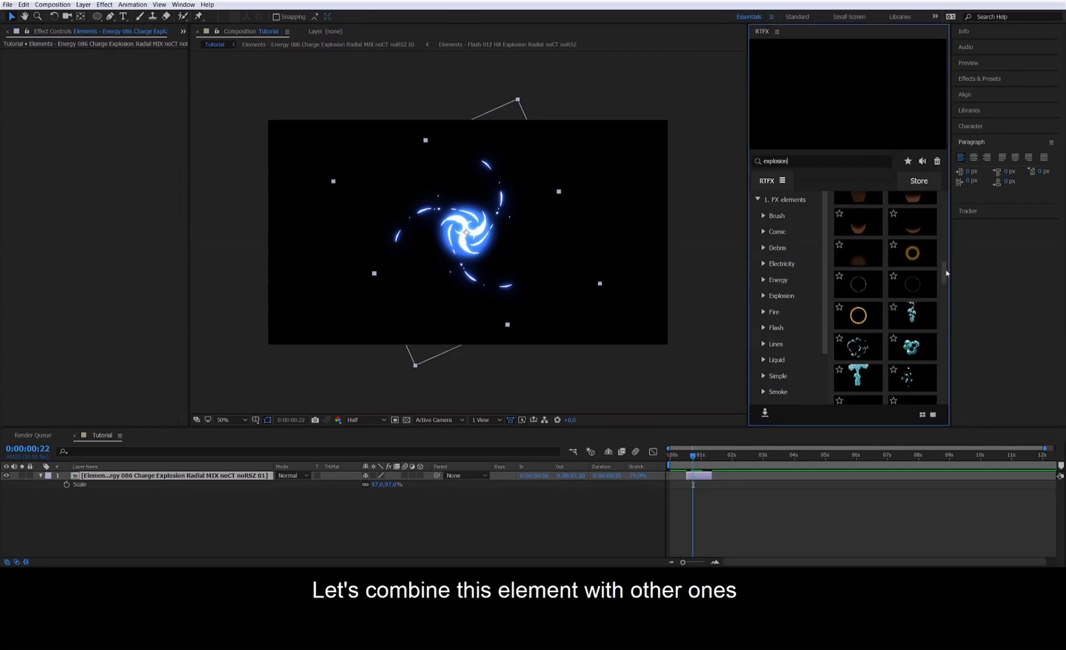
pyautogui.moveTo(946, 272); pyautogui.dragTo(944, 246)
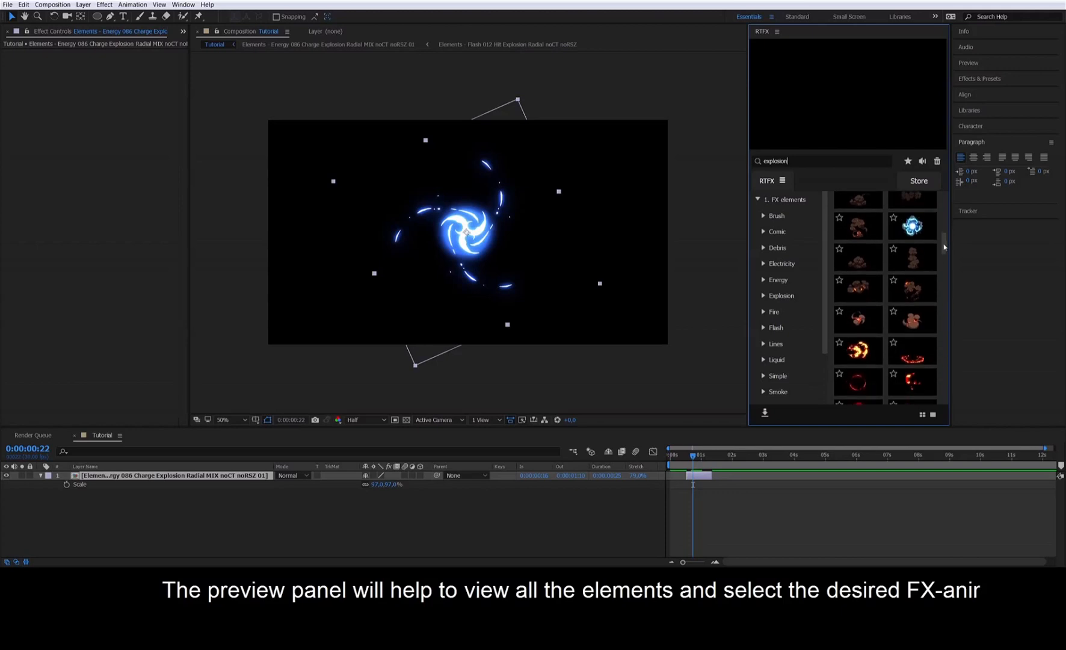
pyautogui.moveTo(897, 291)
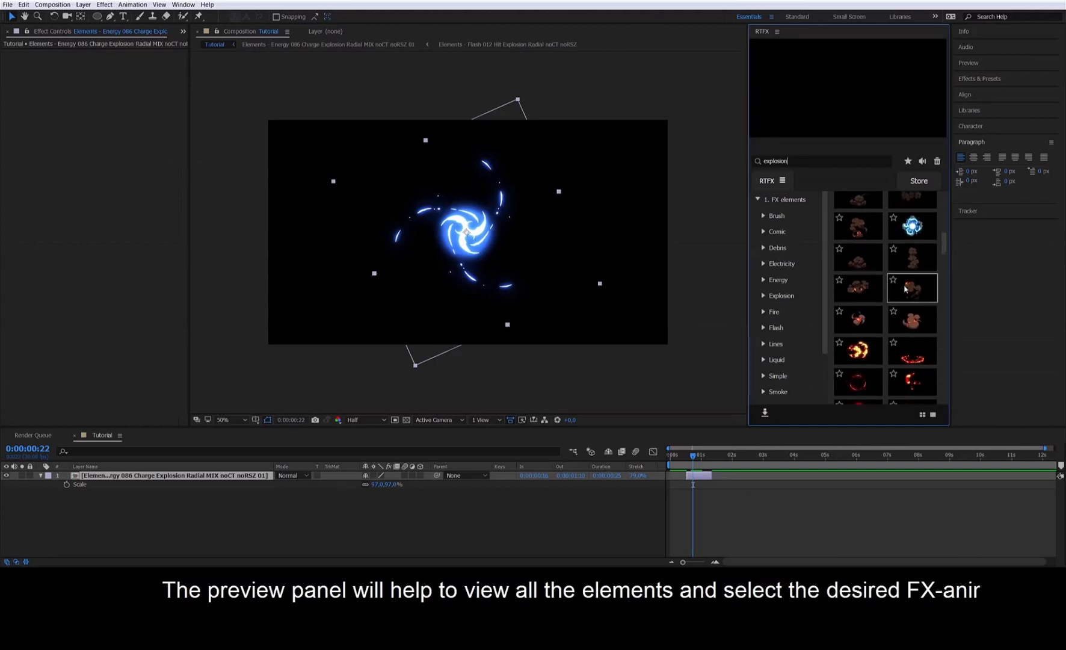
pyautogui.moveTo(866, 320)
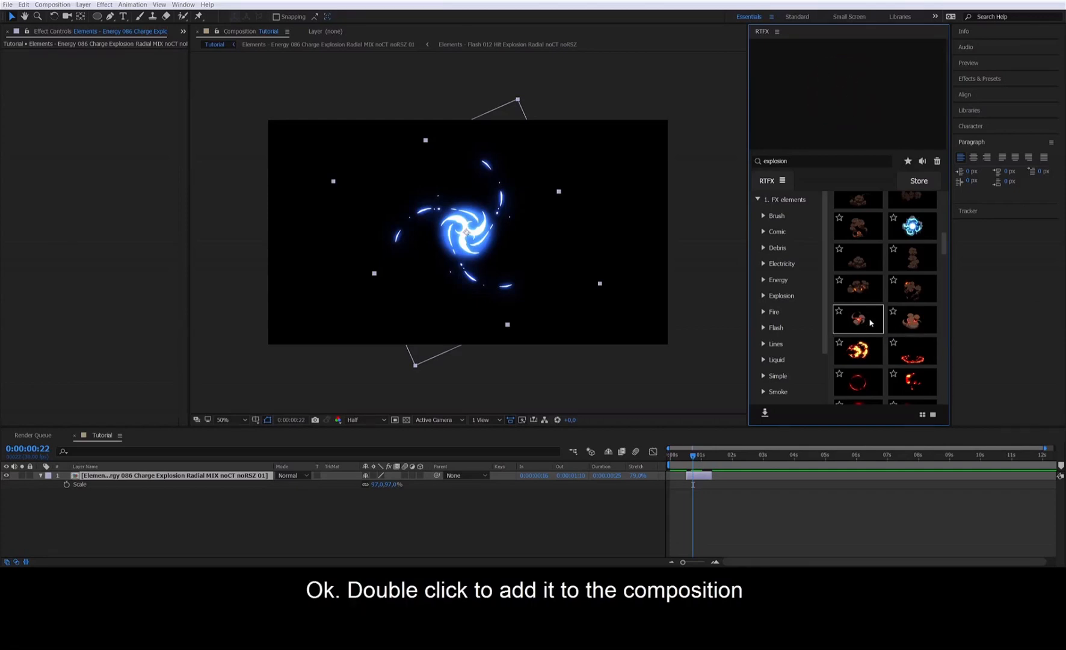
pyautogui.doubleClick(870, 322)
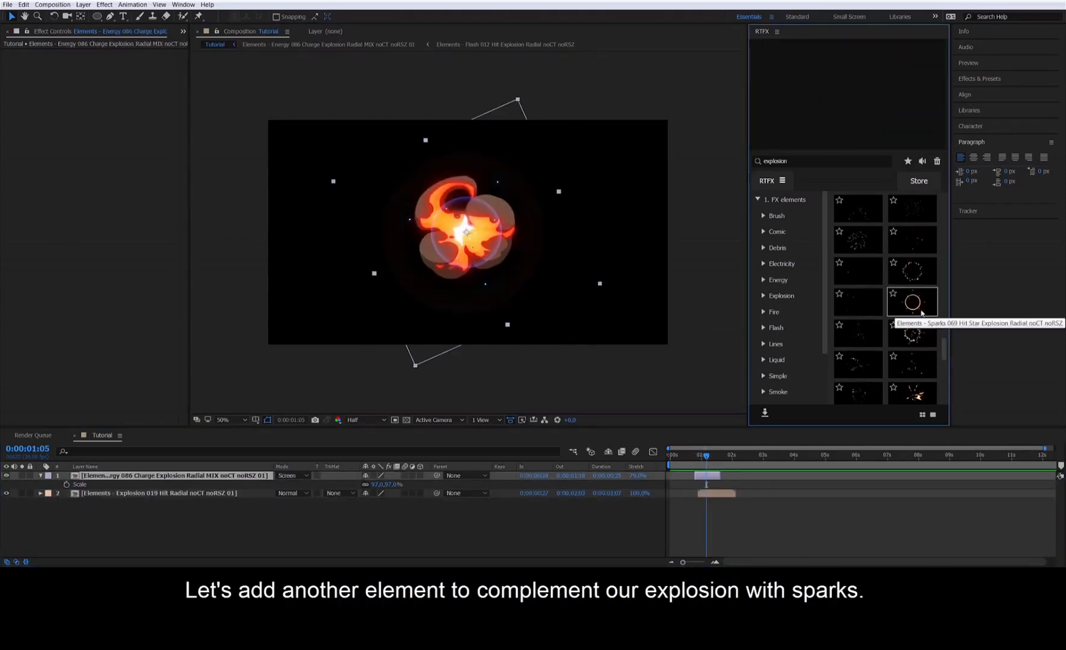
# Step: Add the Sparks 069 Hit Star Explosion Radial element, hide the Energy 086 layer and check the sparks over the explosion
pyautogui.doubleClick(912, 302)
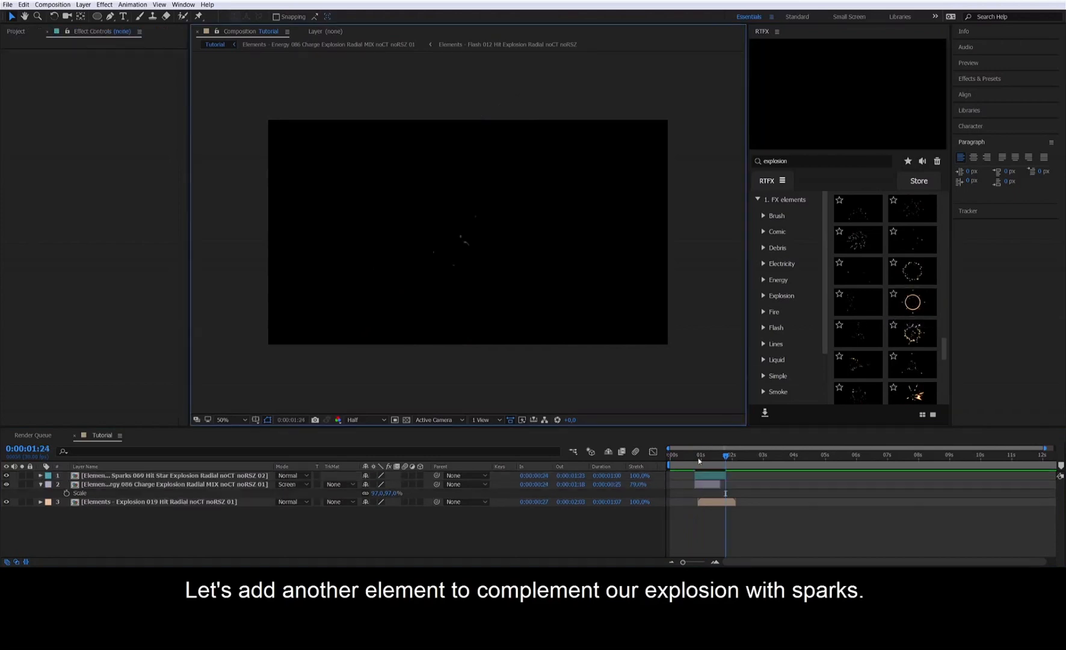
pyautogui.click(705, 484)
pyautogui.click(6, 483)
pyautogui.click(506, 253)
pyautogui.moveTo(708, 458)
pyautogui.mouseDown()
pyautogui.moveTo(694, 459)
pyautogui.moveTo(706, 458)
pyautogui.mouseUp()
pyautogui.press('space')
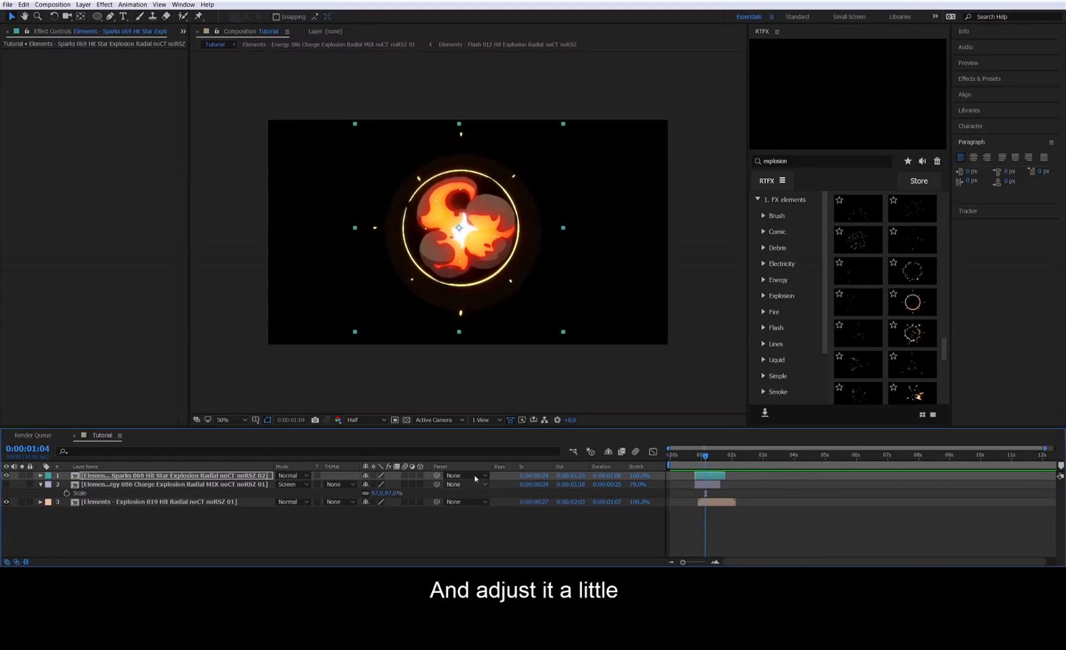
# Step: Scale the Sparks 069 layer to 127% and retime it to start at 0:00:00:27 with an 84% time stretch
pyautogui.press('s')
pyautogui.moveTo(383, 484); pyautogui.dragTo(399, 484)
pyautogui.moveTo(705, 456); pyautogui.dragTo(700, 461)
pyautogui.click(702, 478)
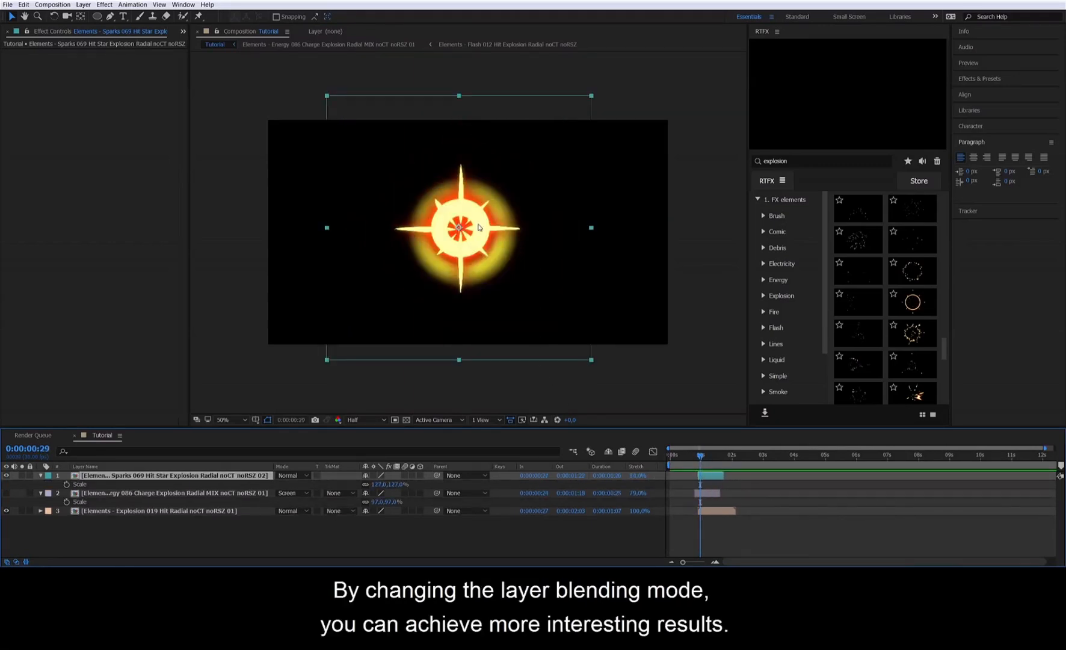
# Step: Set the Sparks 069 layer's blending mode to Screen and preview the combined explosion from just before it starts
pyautogui.click(292, 475)
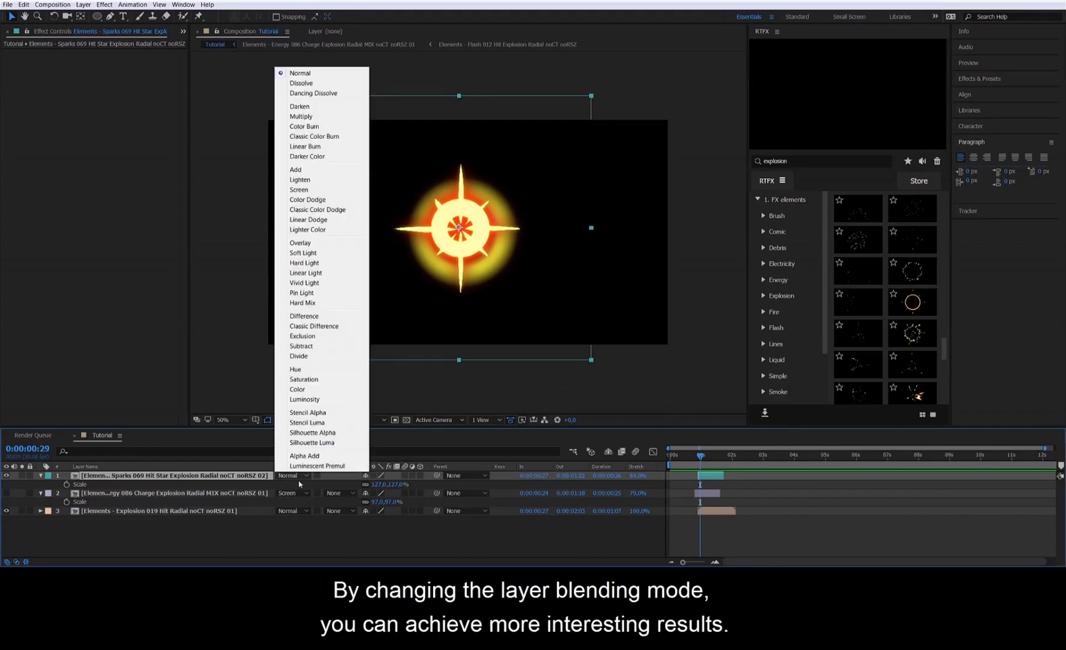
pyautogui.click(299, 189)
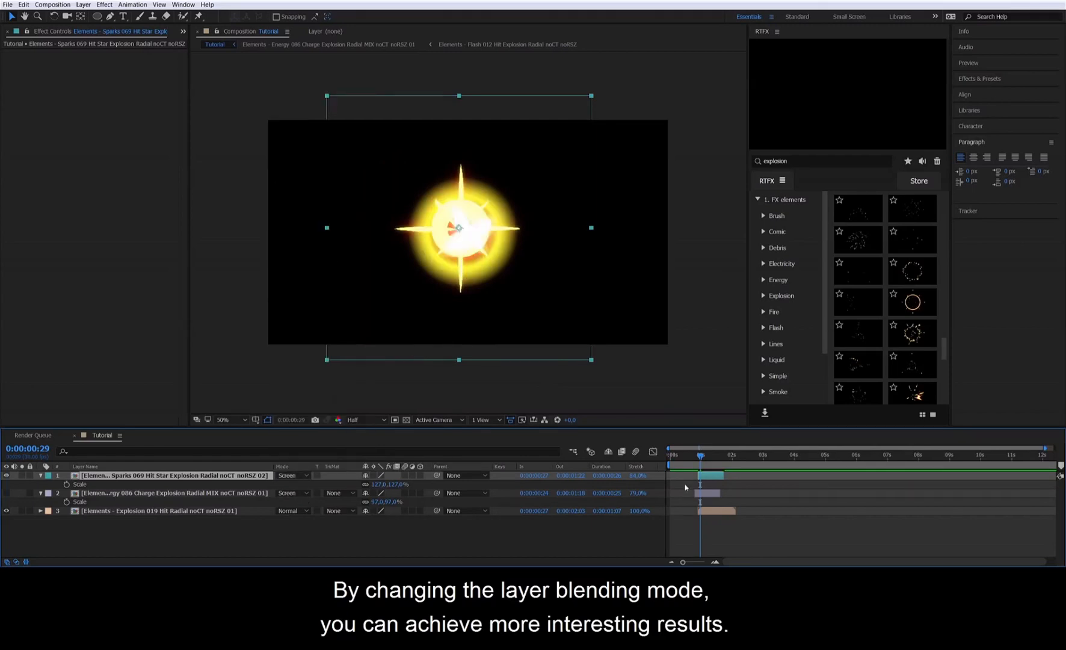
pyautogui.click(689, 468)
pyautogui.press('space')
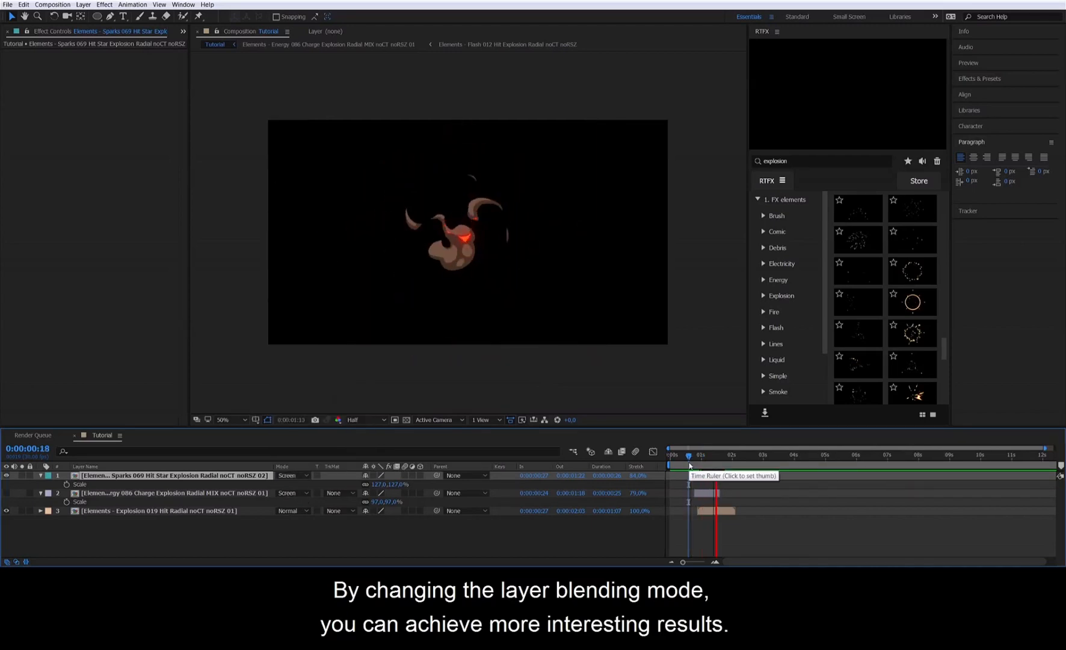
pyautogui.press('space')
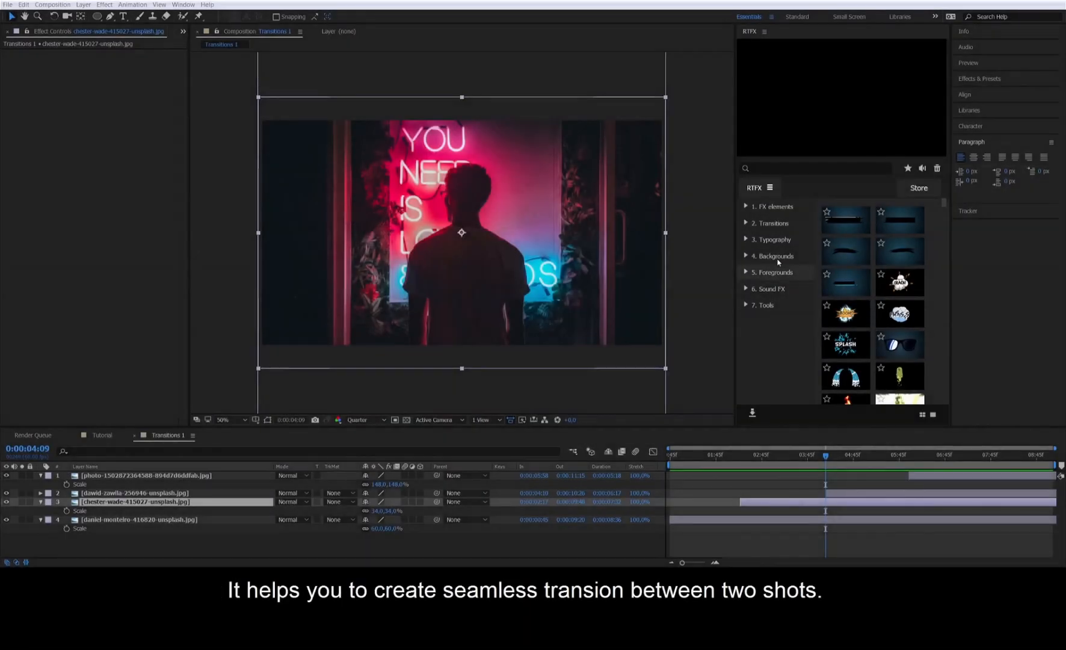
# Step: Browse the Transitions category, add the V02 Fire 096 Radial transition to the second image layer in Transitions 1, and play it
pyautogui.click(770, 223)
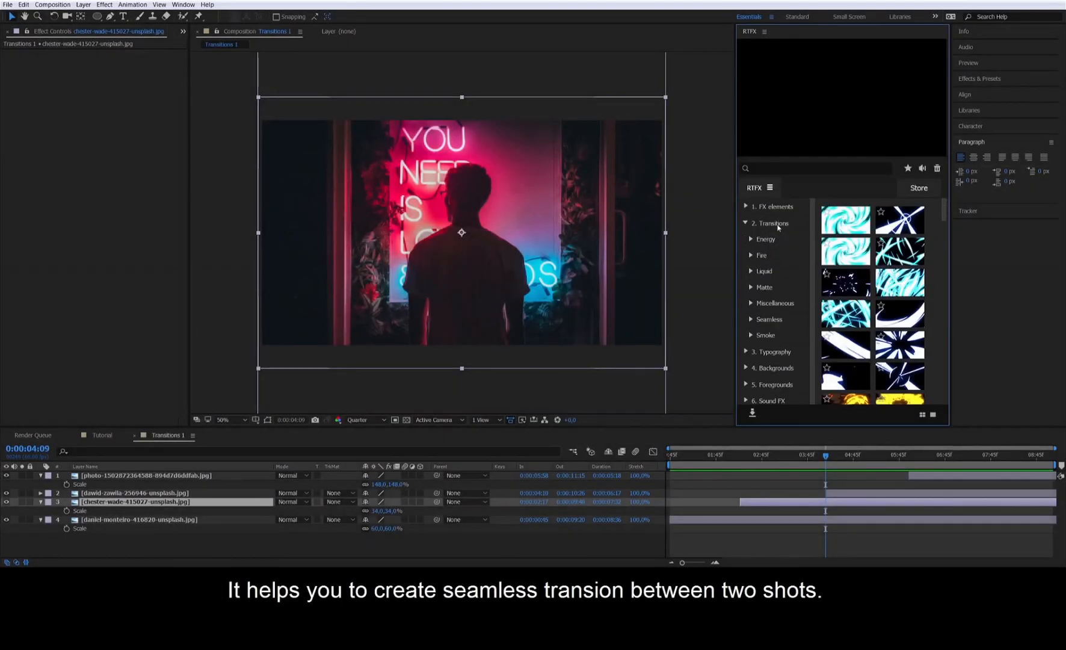
pyautogui.moveTo(850, 229)
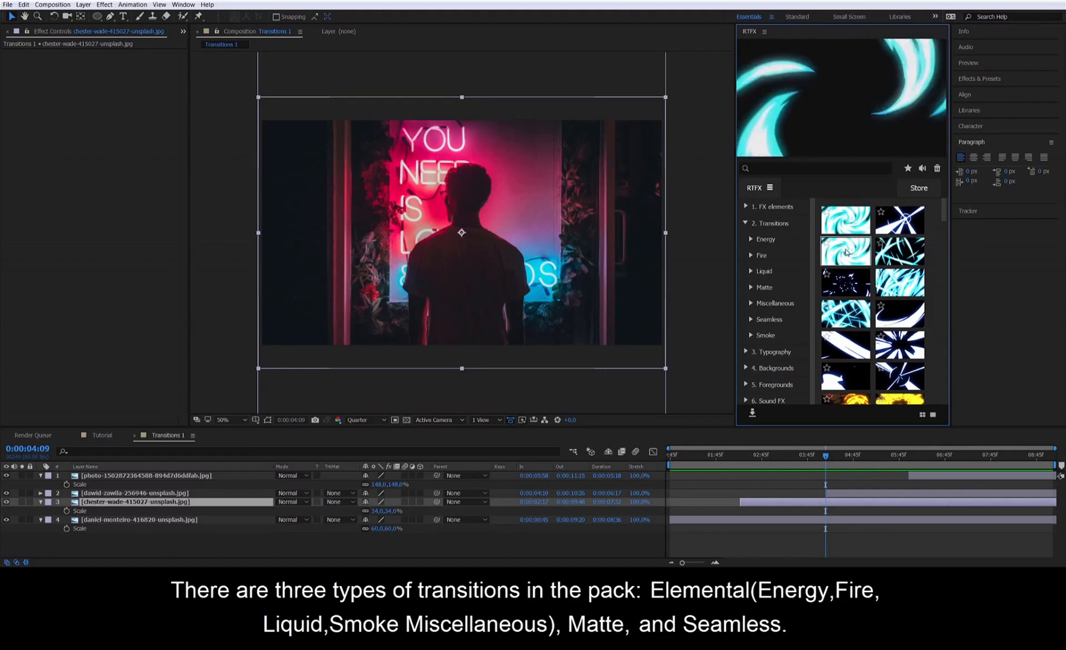
pyautogui.scroll(-10, 903, 270)
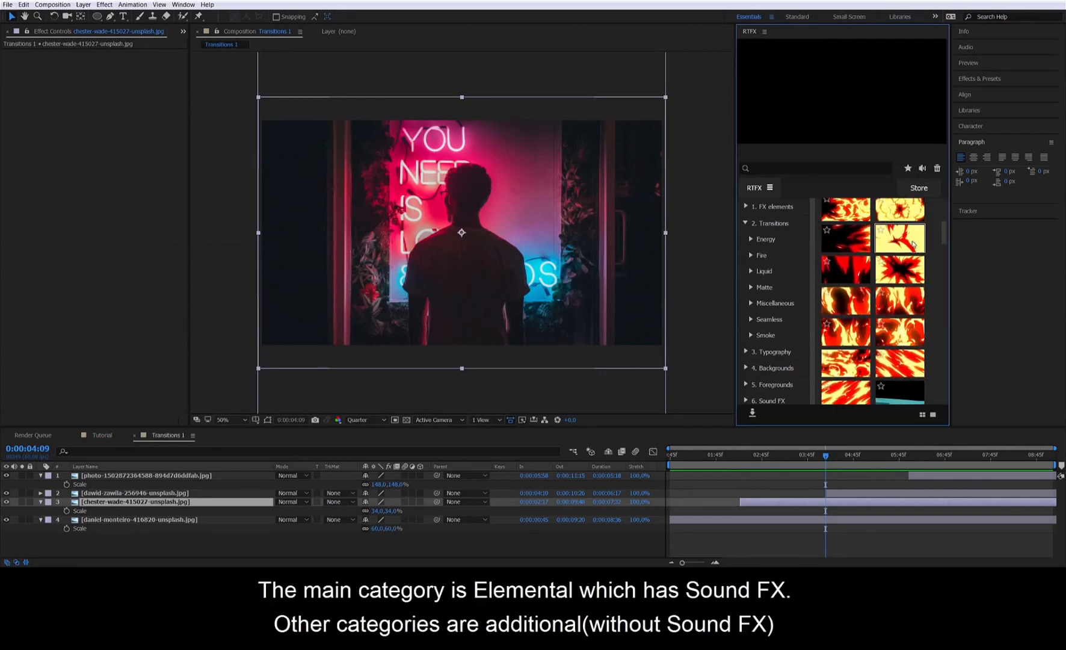
pyautogui.moveTo(913, 243)
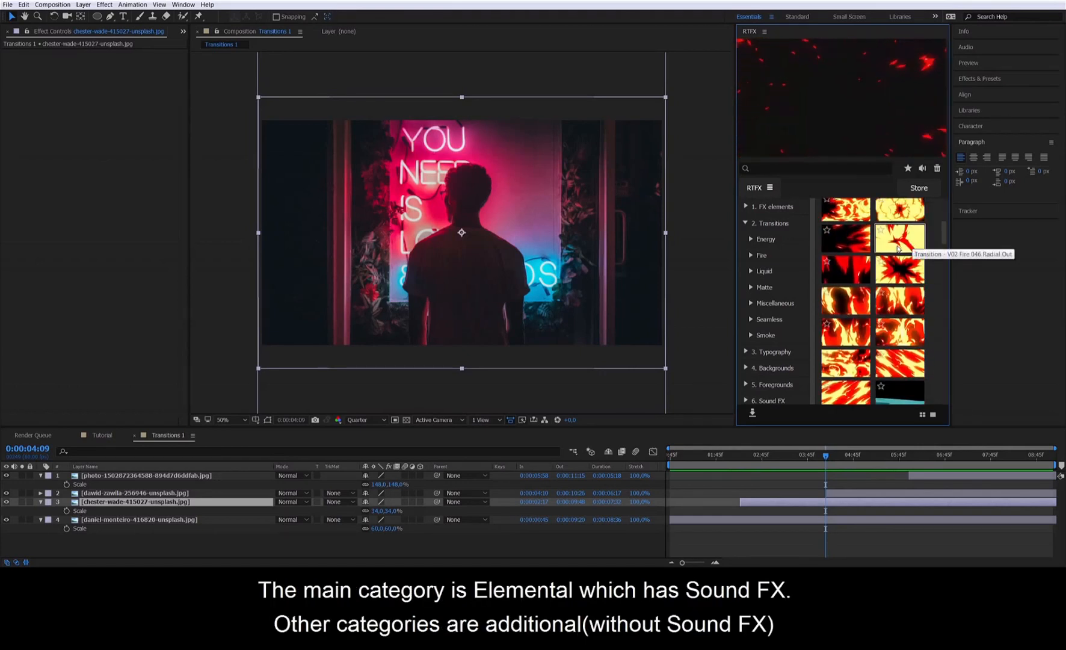
pyautogui.click(719, 455)
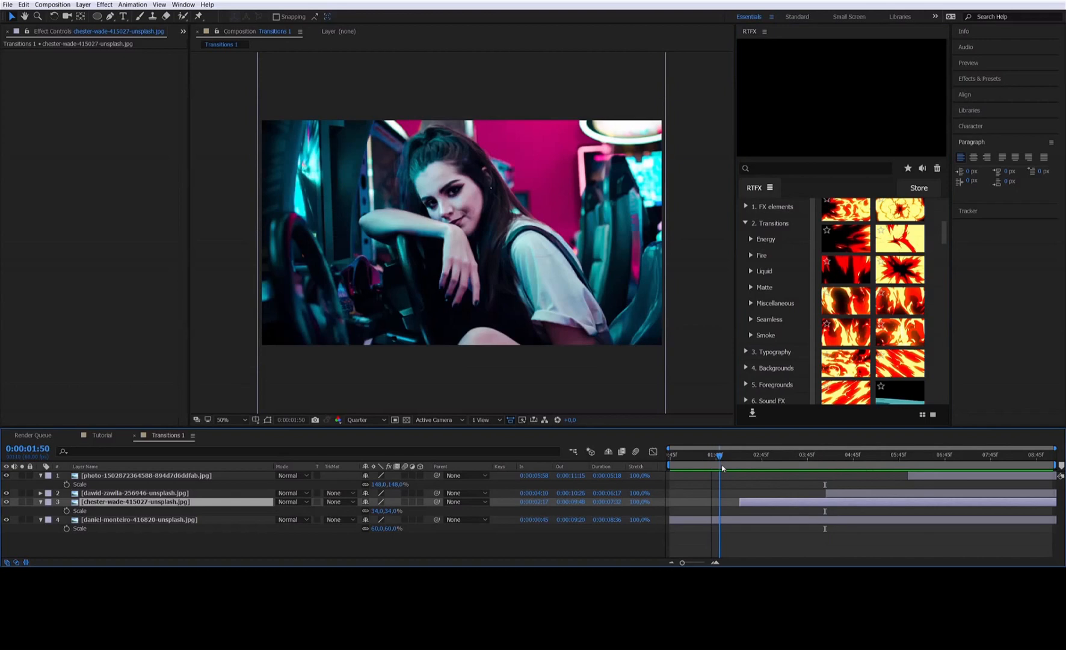
pyautogui.doubleClick(858, 308)
pyautogui.press('space')
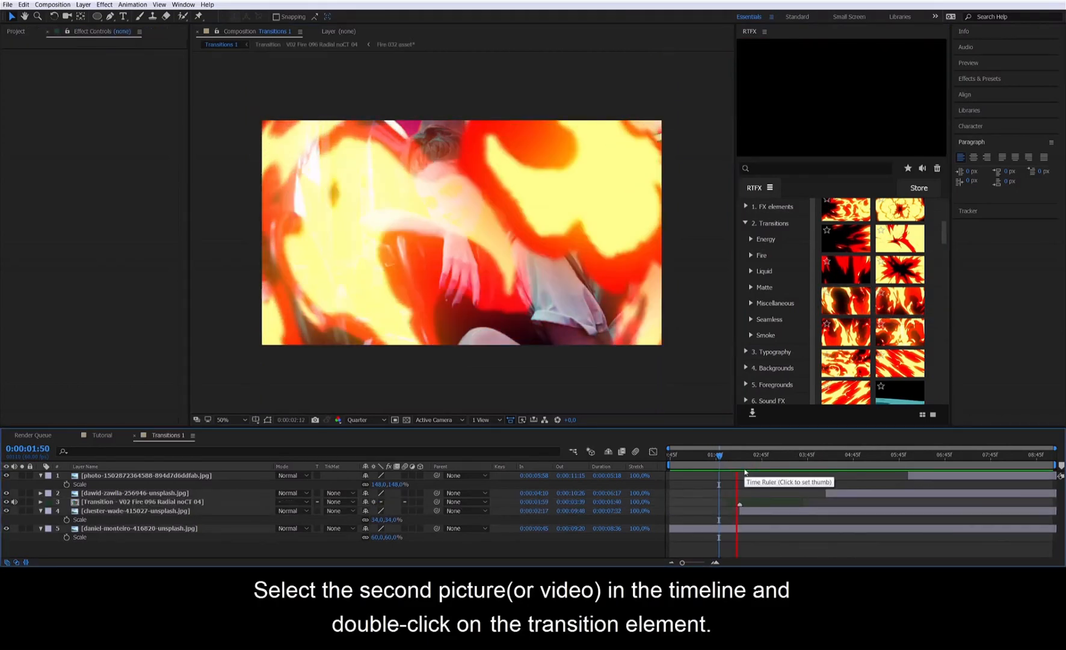
# Step: Turn off the sound of the Fire 096 transition layer and preview the transition between the first two images
pyautogui.click(744, 464)
pyautogui.moveTo(744, 466); pyautogui.dragTo(746, 465)
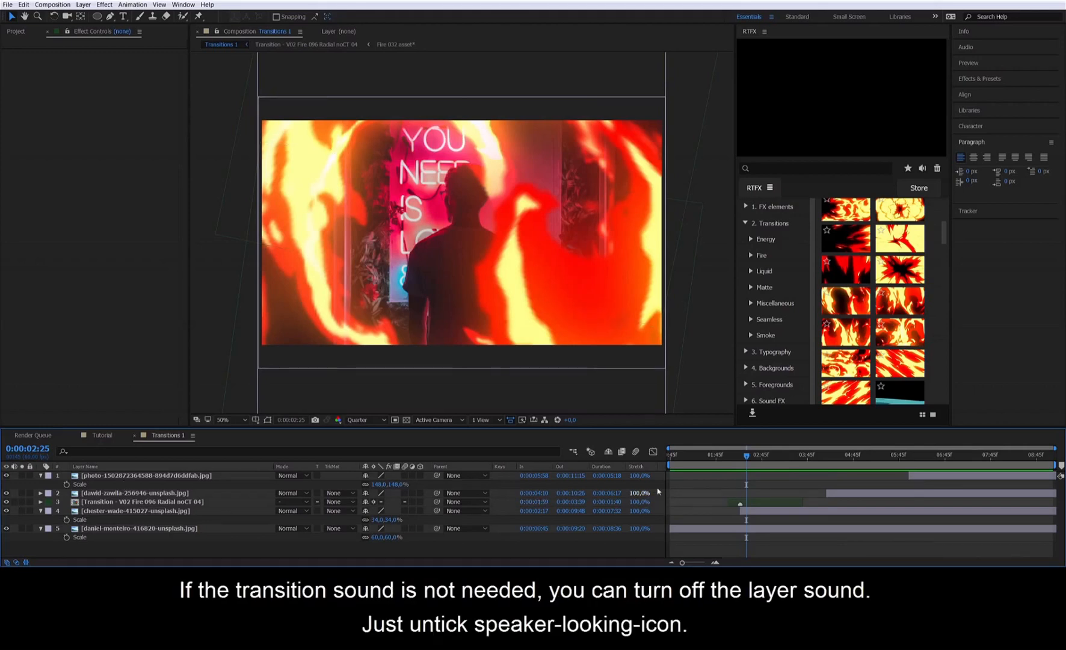
pyautogui.press('space')
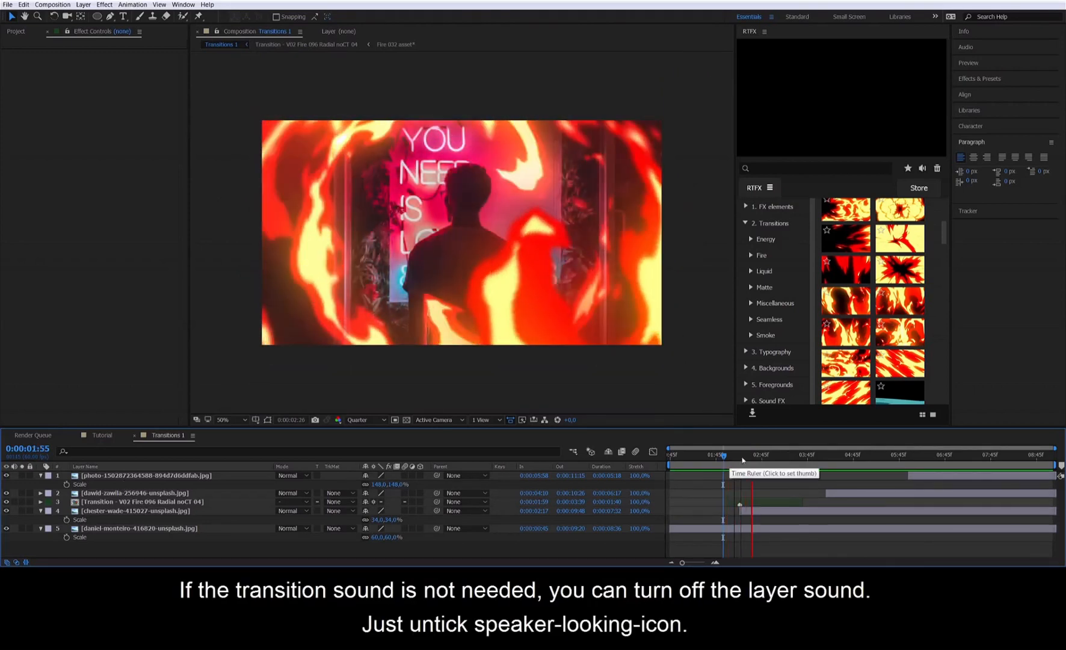
pyautogui.click(755, 459)
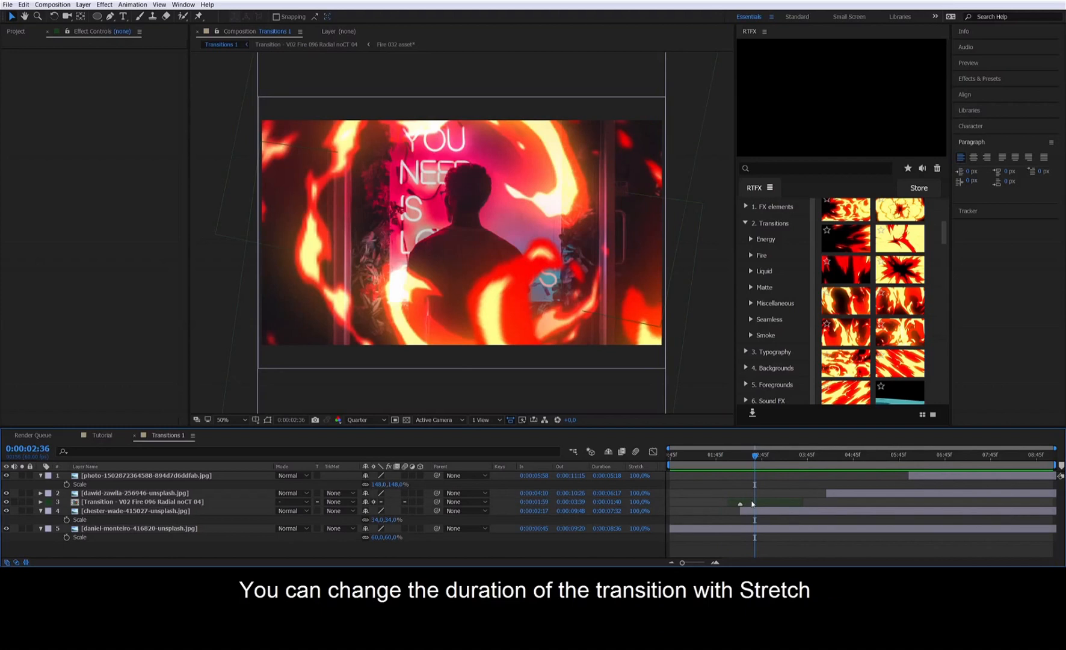
# Step: Try an 83% time stretch on the Fire 096 transition layer, check the result, and restore the stretch to 100%
pyautogui.moveTo(655, 505); pyautogui.dragTo(637, 507)
pyautogui.click(728, 465)
pyautogui.moveTo(728, 465); pyautogui.dragTo(736, 509)
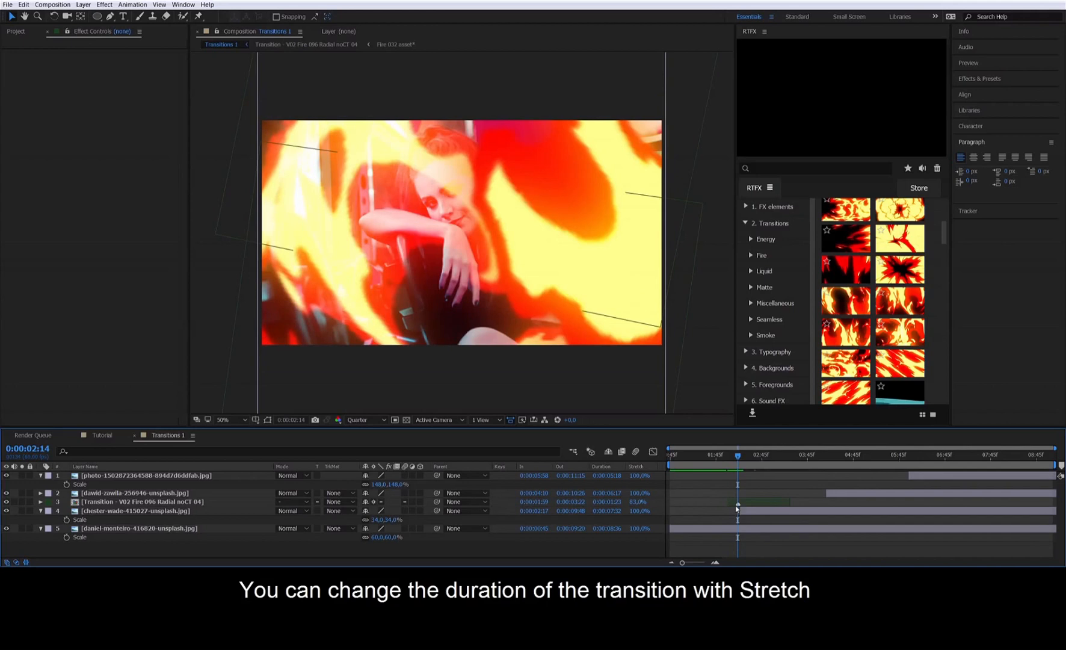
pyautogui.click(638, 503)
pyautogui.press('Return')
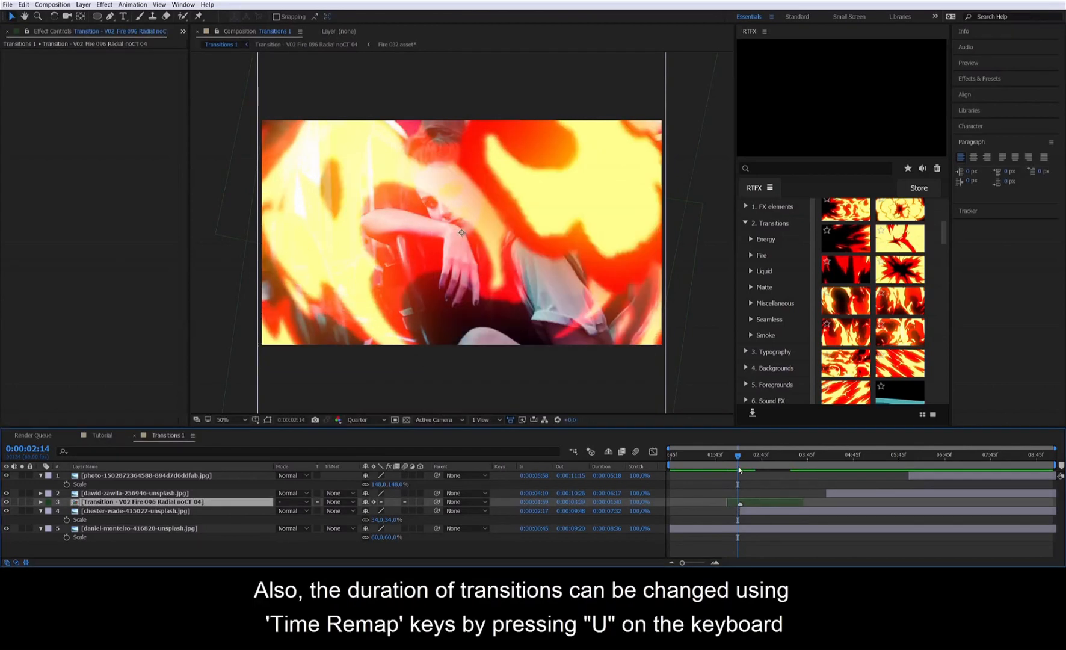
# Step: Reveal the fire transition's Time Remap keyframes, shift the outer ones closer to the middle one, preview the transition, and hide the keyframes
pyautogui.click(740, 468)
pyautogui.press('u')
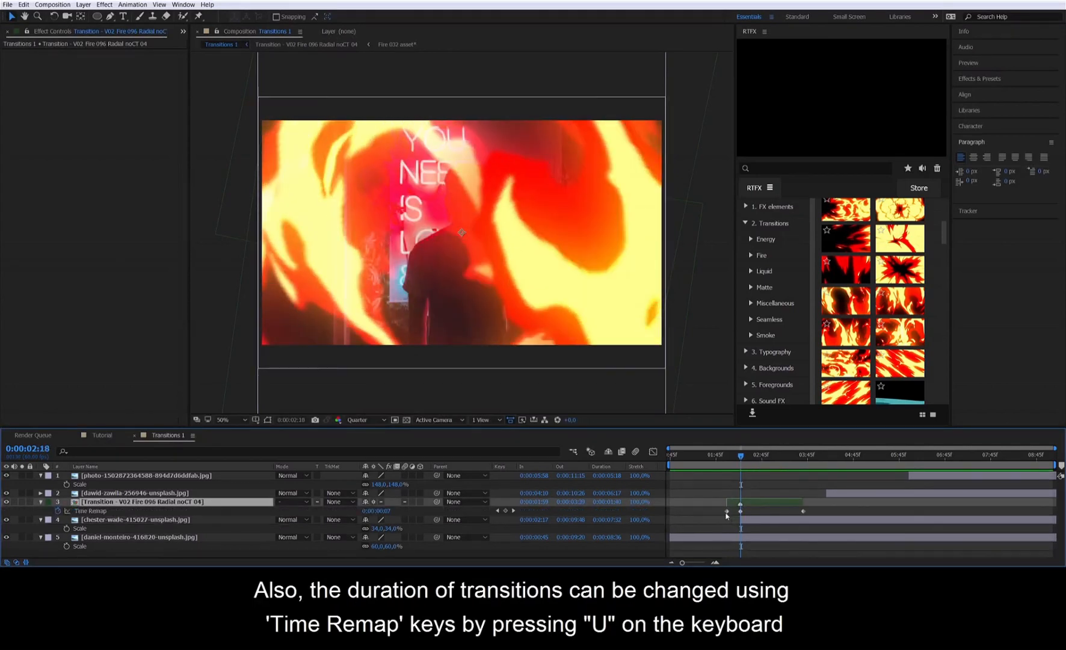
pyautogui.click(727, 512)
pyautogui.moveTo(779, 512); pyautogui.dragTo(776, 512)
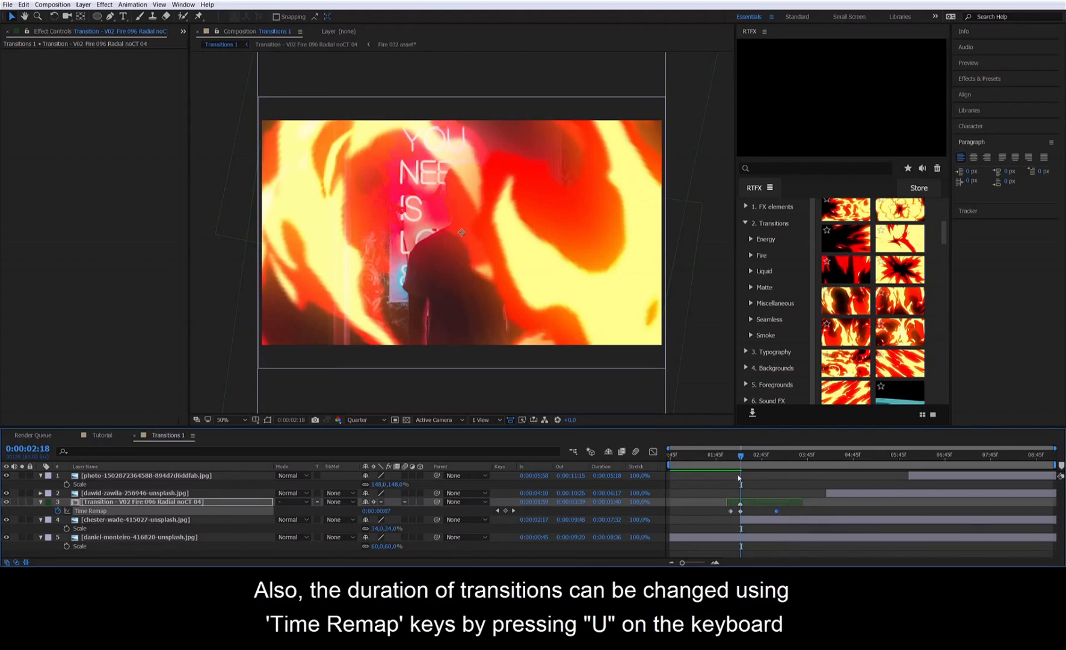
pyautogui.click(729, 465)
pyautogui.press('space')
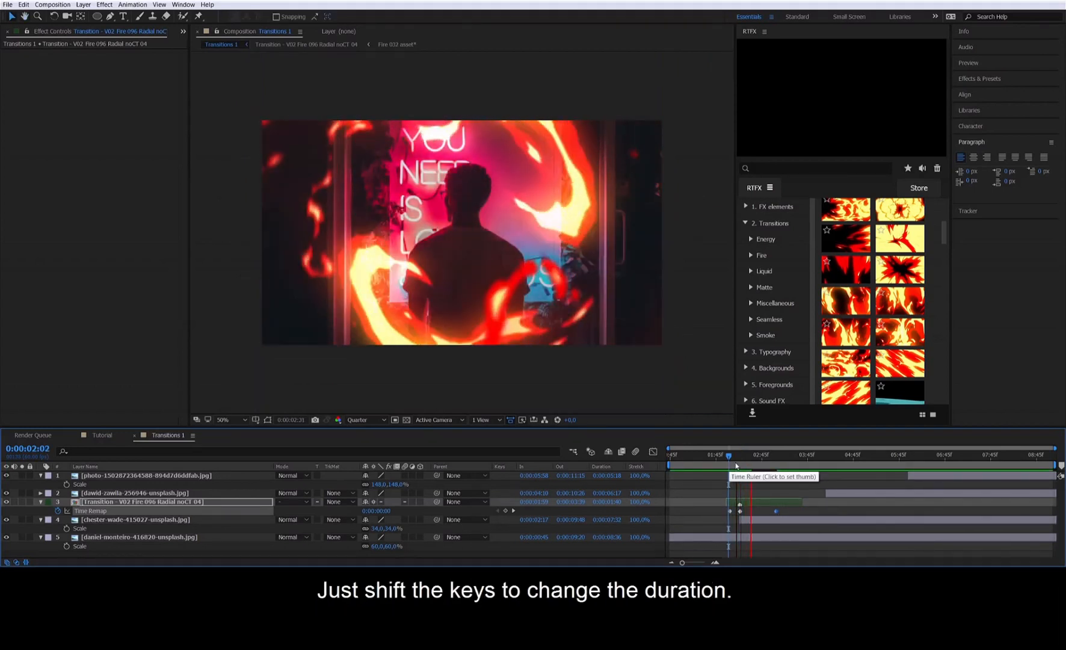
pyautogui.moveTo(738, 463); pyautogui.dragTo(824, 455)
pyautogui.press('u')
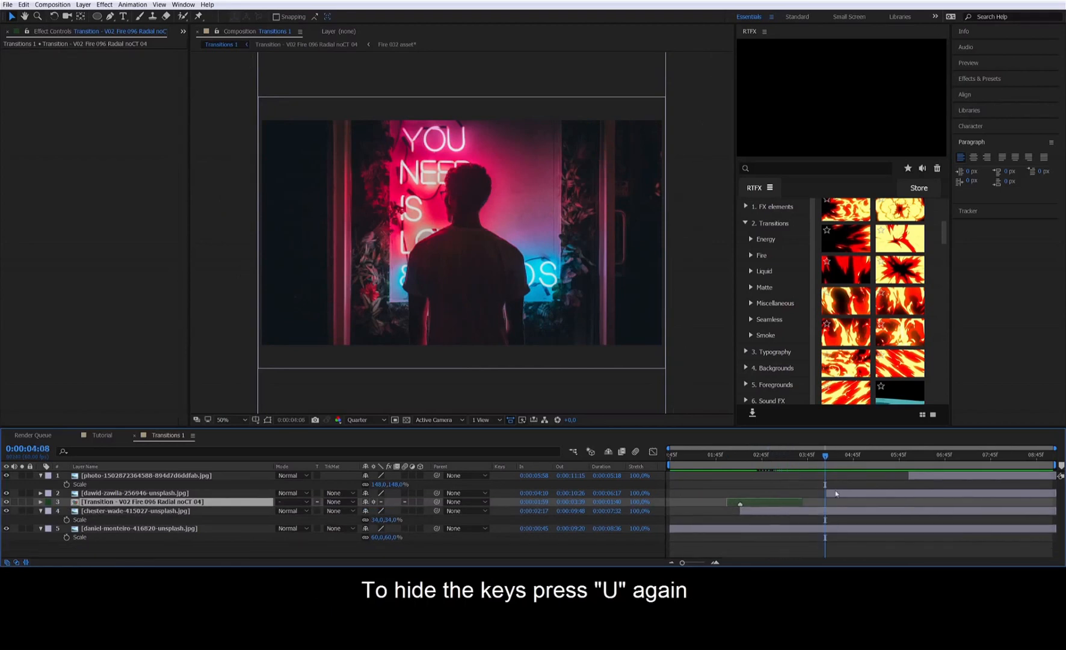
# Step: Add the Matte Liquid 074 Radial Out CW transition from the Matte category to the third image layer
pyautogui.click(854, 493)
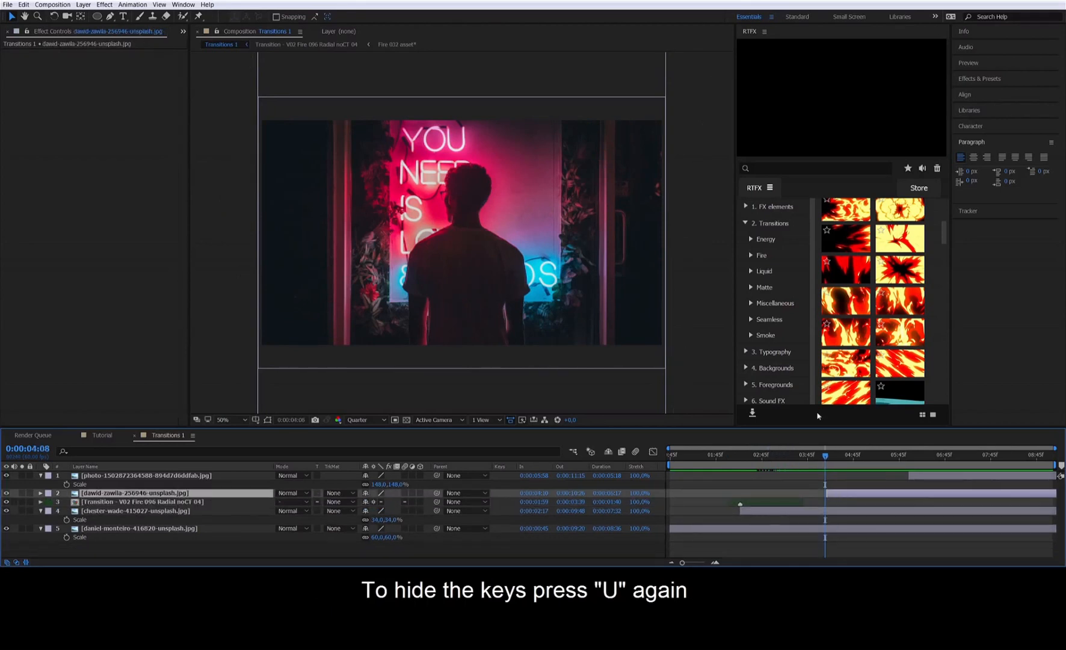
pyautogui.click(766, 288)
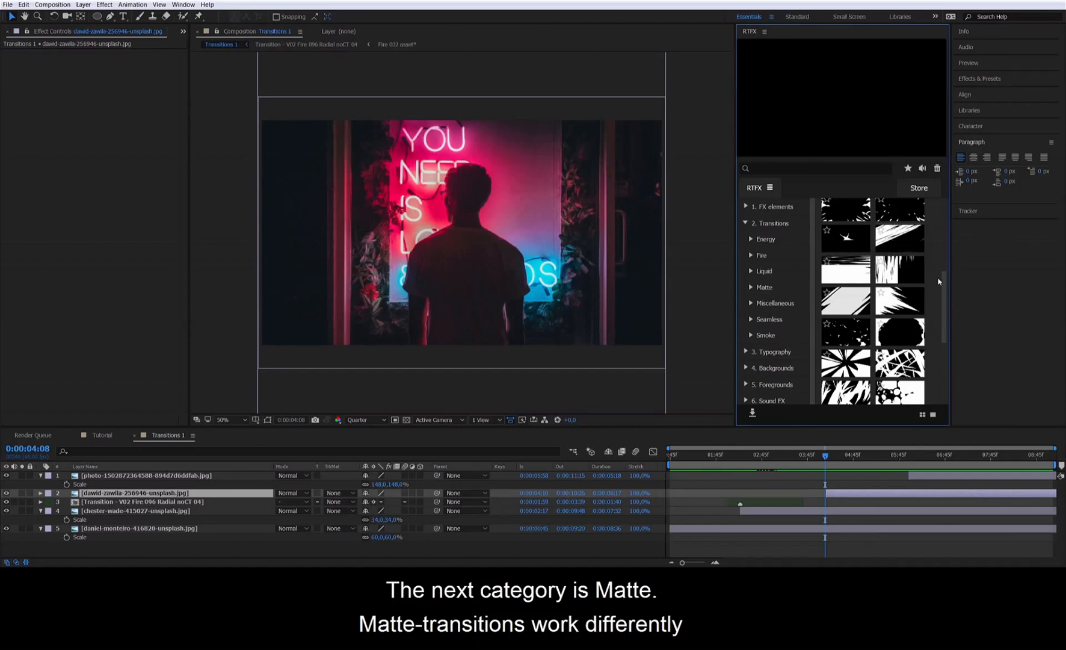
pyautogui.moveTo(942, 282); pyautogui.dragTo(948, 326)
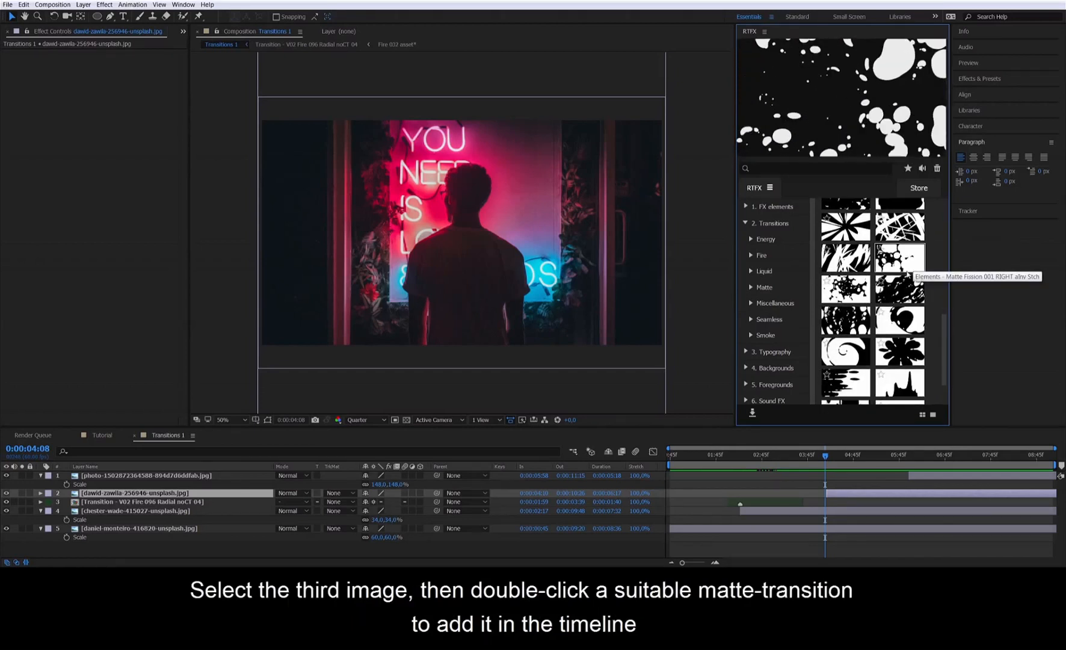
pyautogui.doubleClick(857, 354)
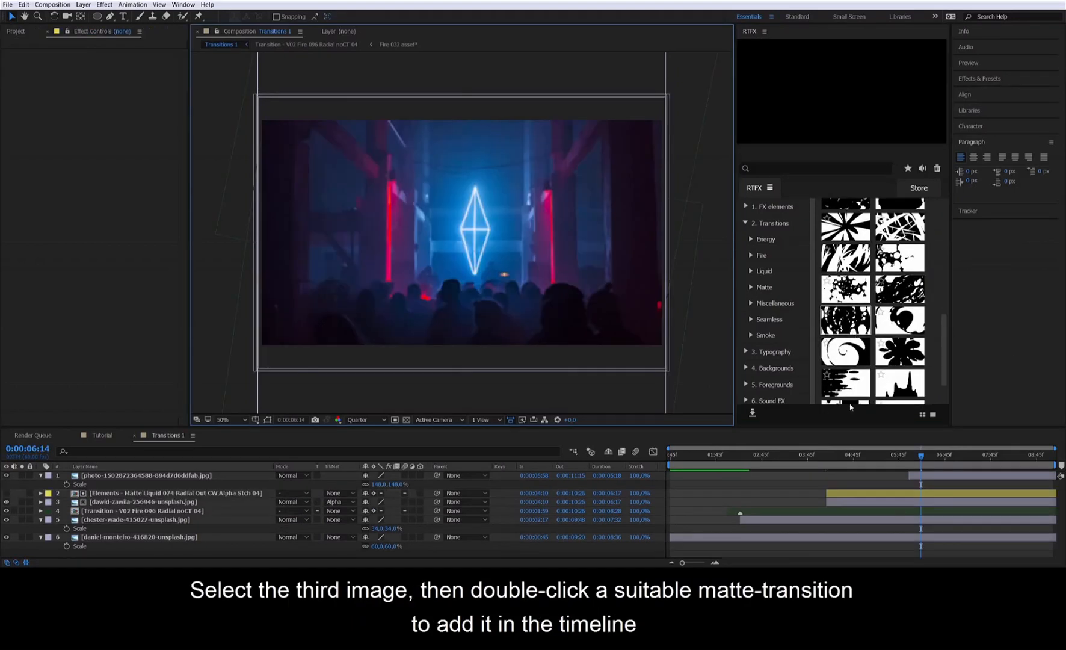
# Step: Preview the liquid matte transition and set the third image layer's track matte to None
pyautogui.click(837, 469)
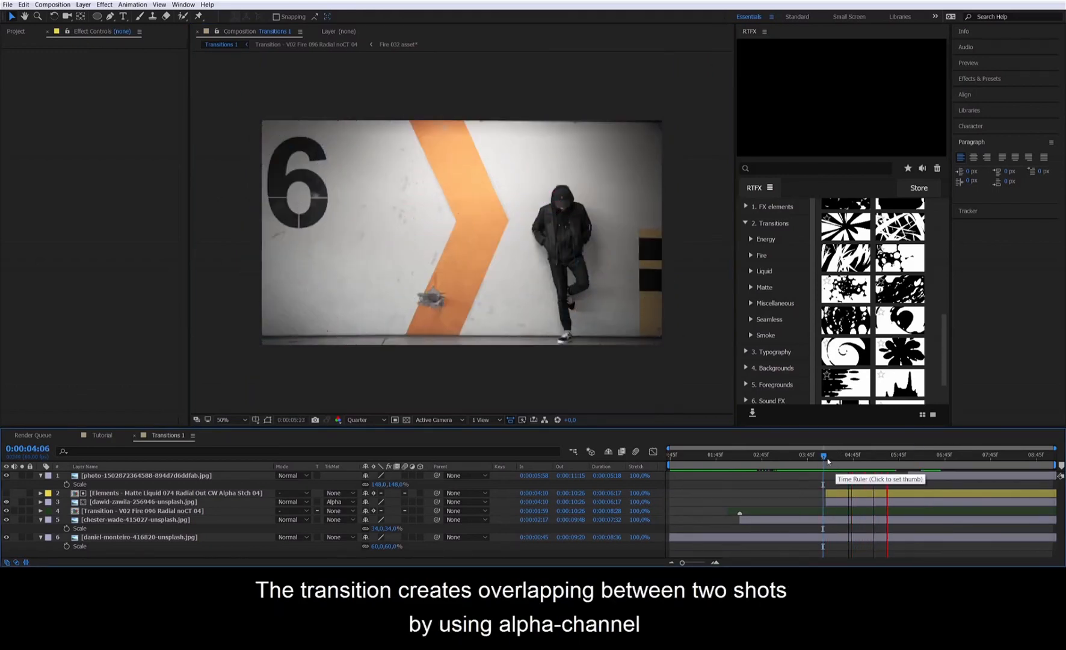
pyautogui.moveTo(836, 466); pyautogui.dragTo(864, 466)
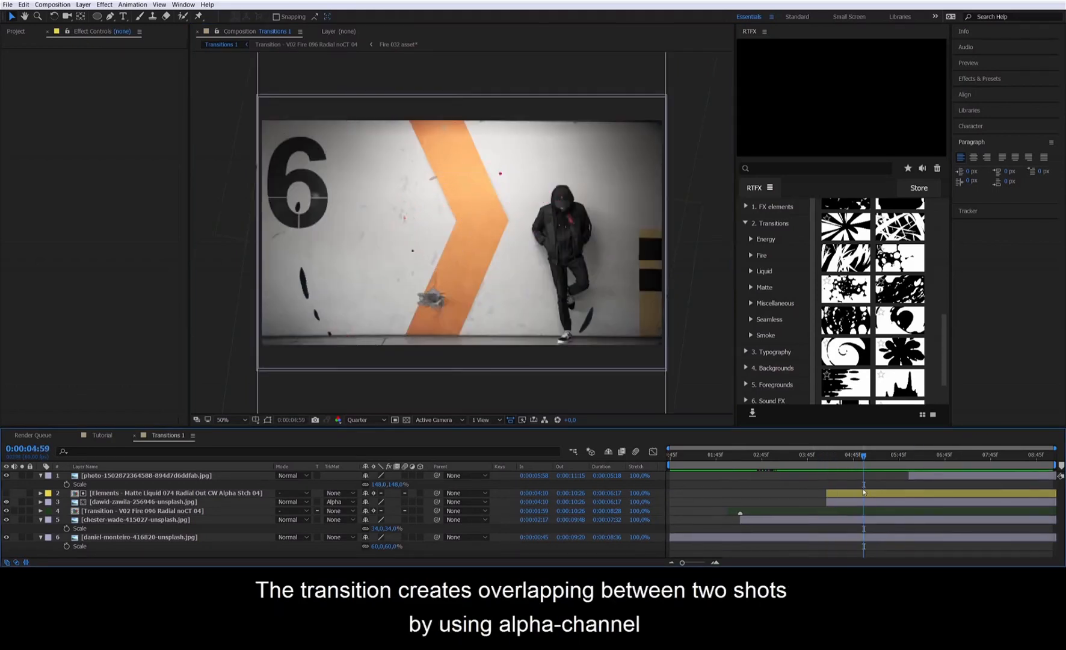
pyautogui.click(878, 490)
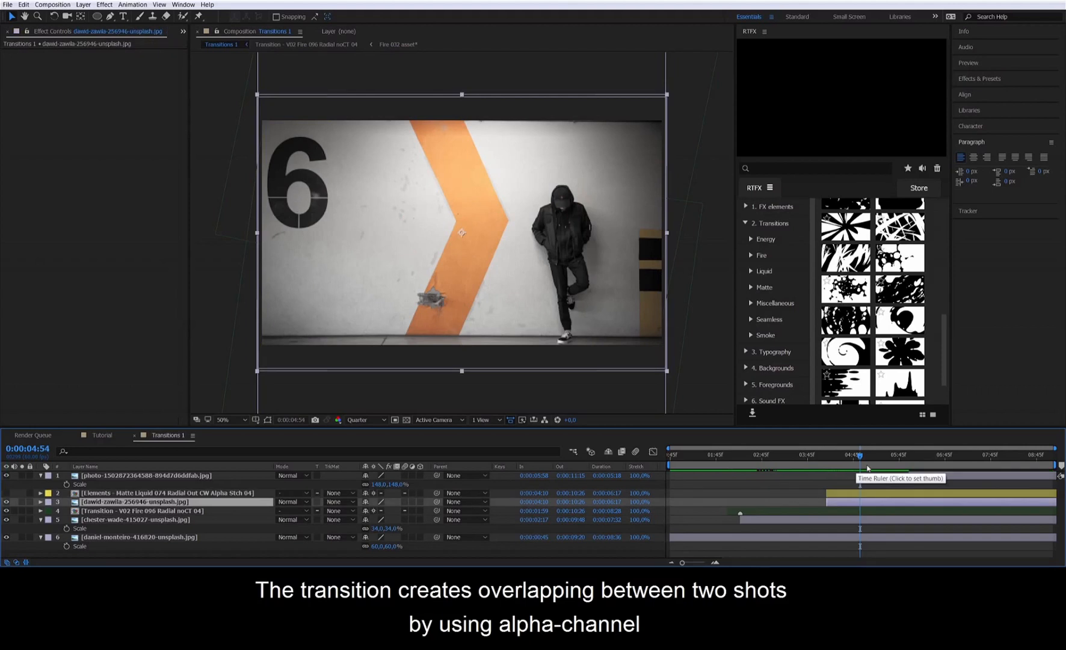
# Step: Delete the Matte Liquid 074 Radial Out CW matte layer and duplicate the third image layer twice
pyautogui.click(871, 493)
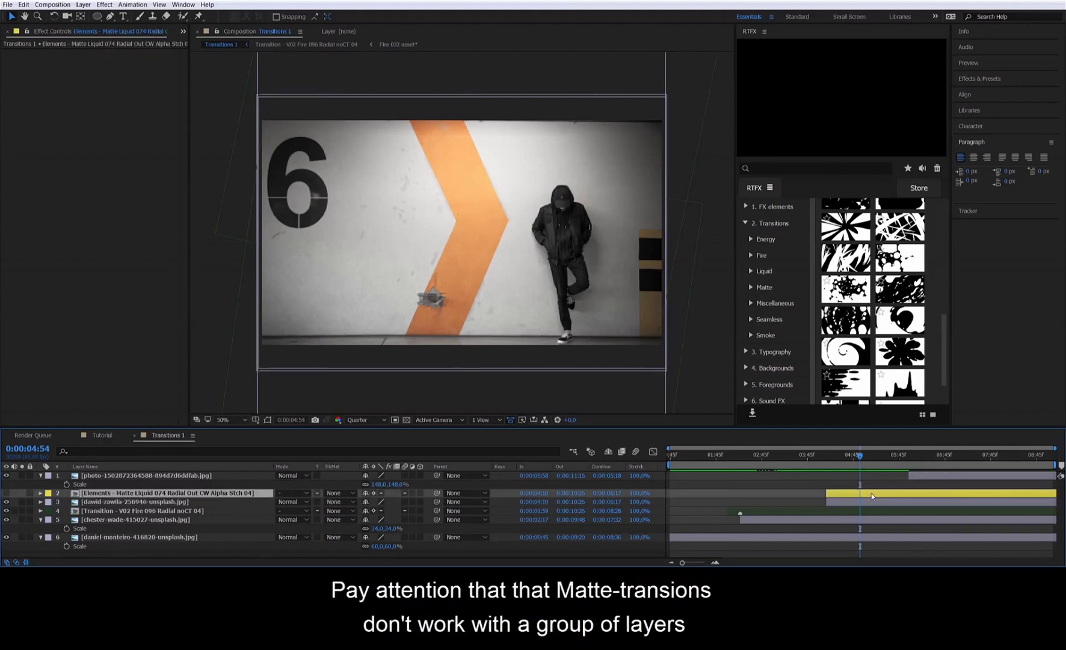
pyautogui.press('Delete')
pyautogui.click(872, 495)
pyautogui.hotkey('ctrl', 'd')
pyautogui.hotkey('ctrl', 'd')
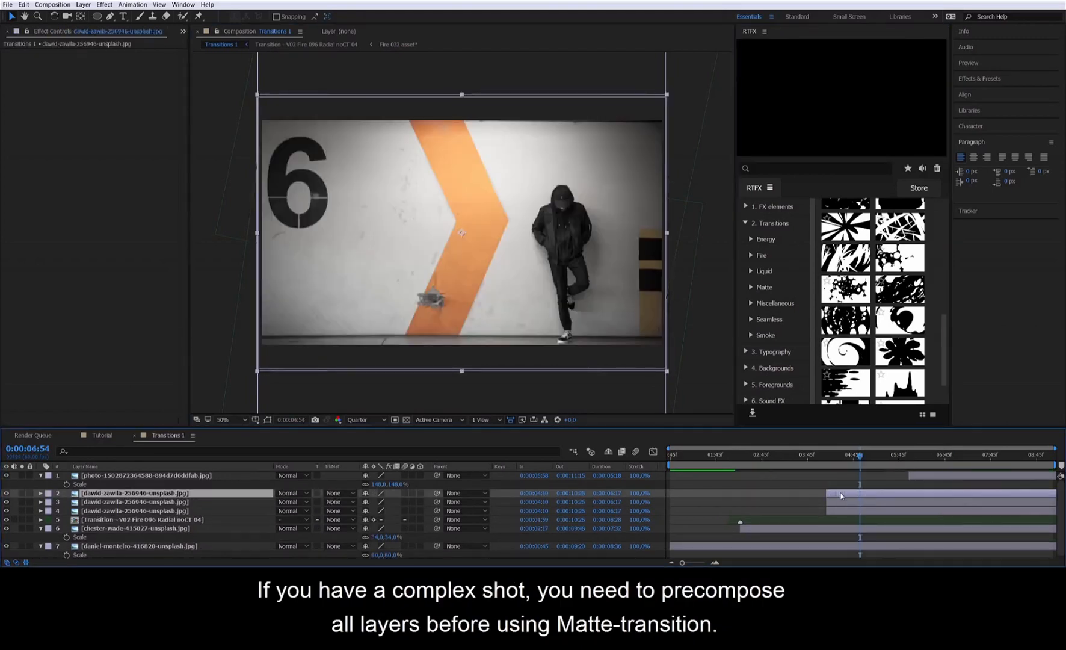
# Step: Precompose the three identical image layers, moving all attributes into the new composition
pyautogui.keyDown('shift'); pyautogui.click(847, 511); pyautogui.keyUp('shift')
pyautogui.hotkey('ctrl', 'shift', 'c')
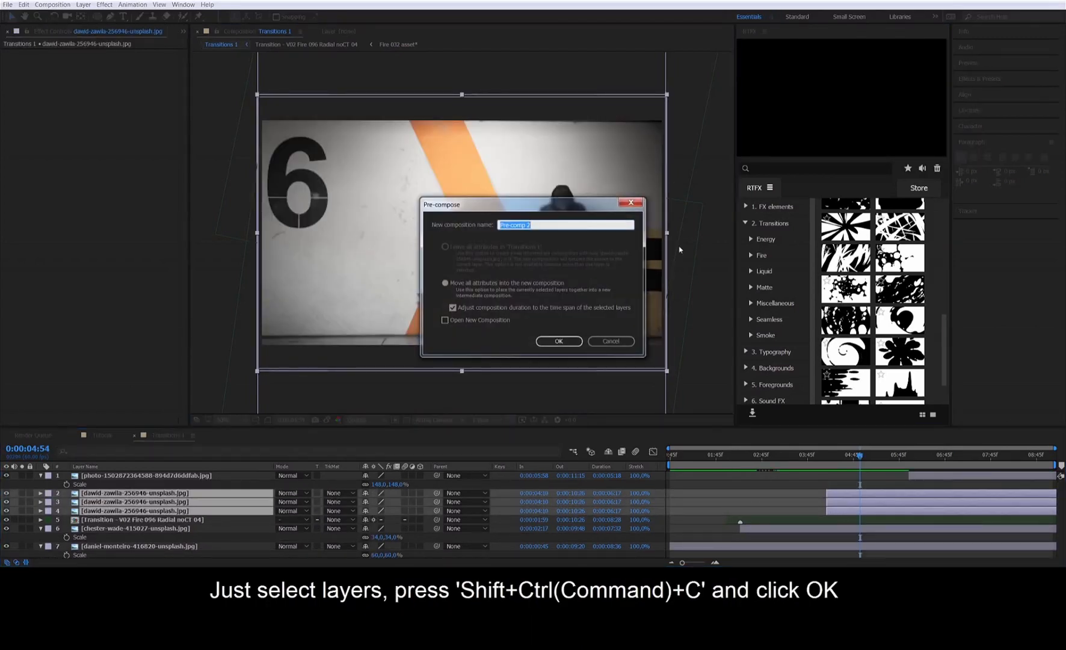
pyautogui.click(557, 340)
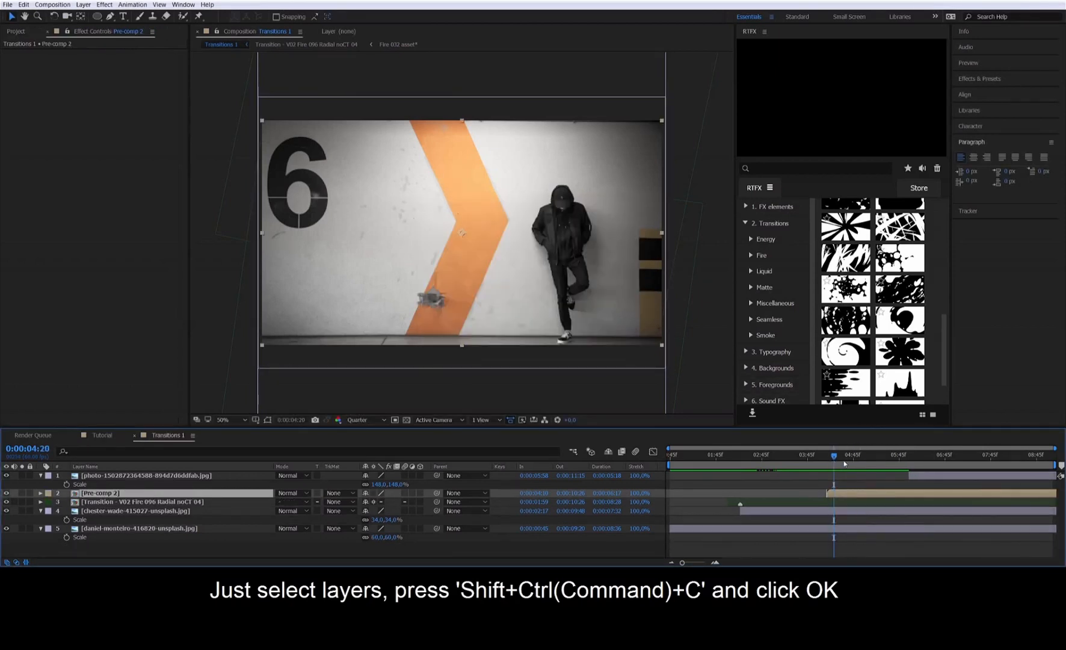
# Step: Add the Matte Liquid 074 Radial Out CW transition to the precomposed layer and preview it
pyautogui.click(841, 463)
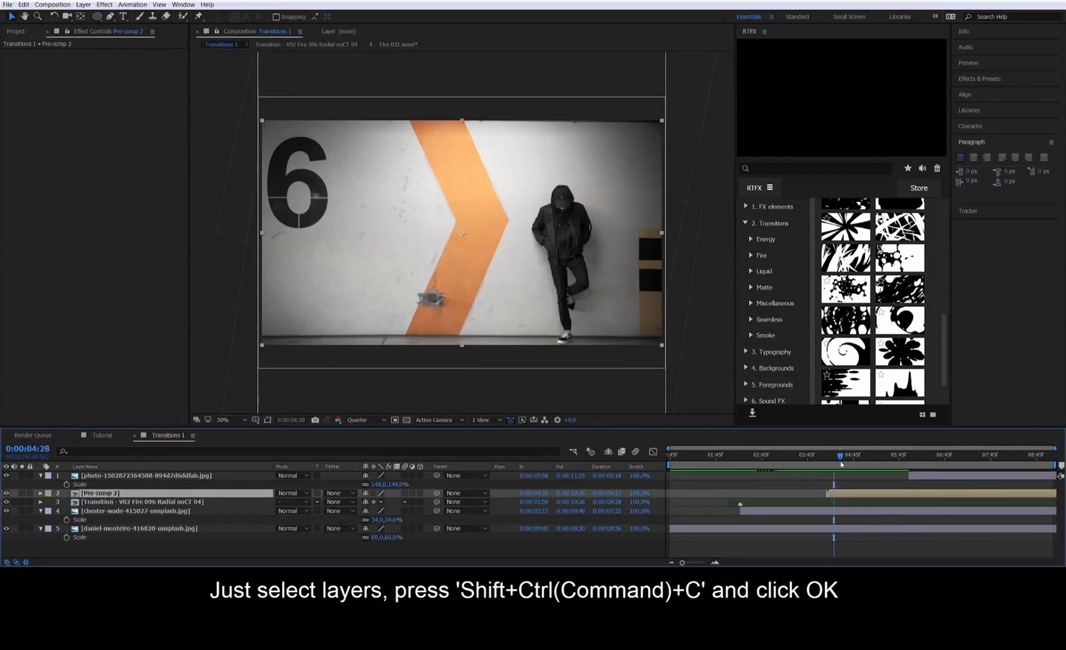
pyautogui.doubleClick(846, 351)
pyautogui.click(827, 461)
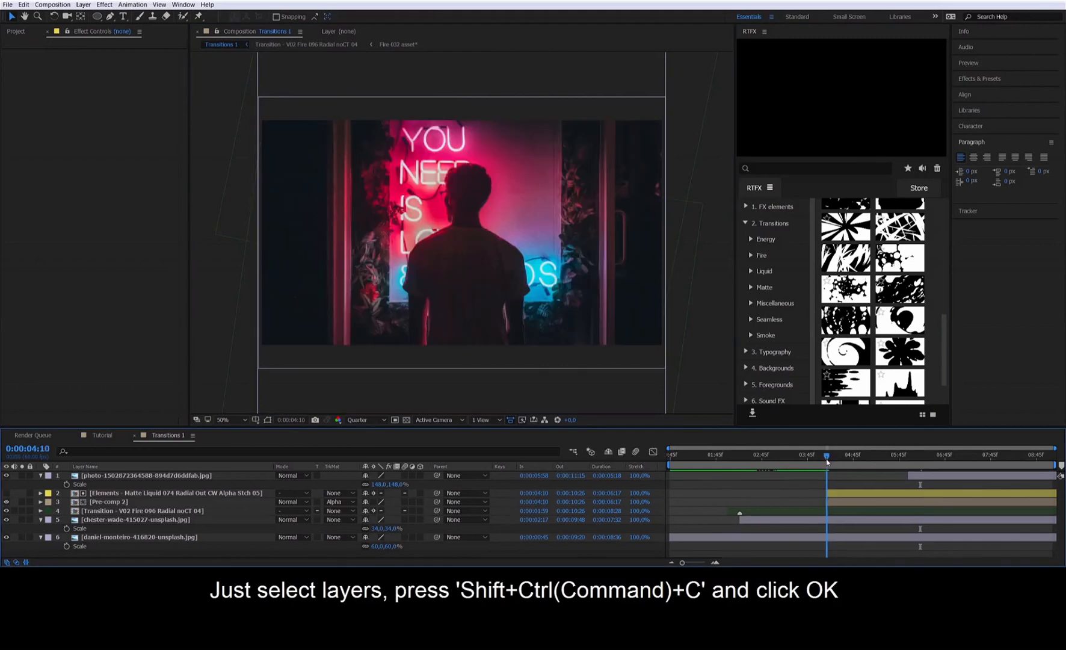
pyautogui.moveTo(826, 462); pyautogui.dragTo(905, 469)
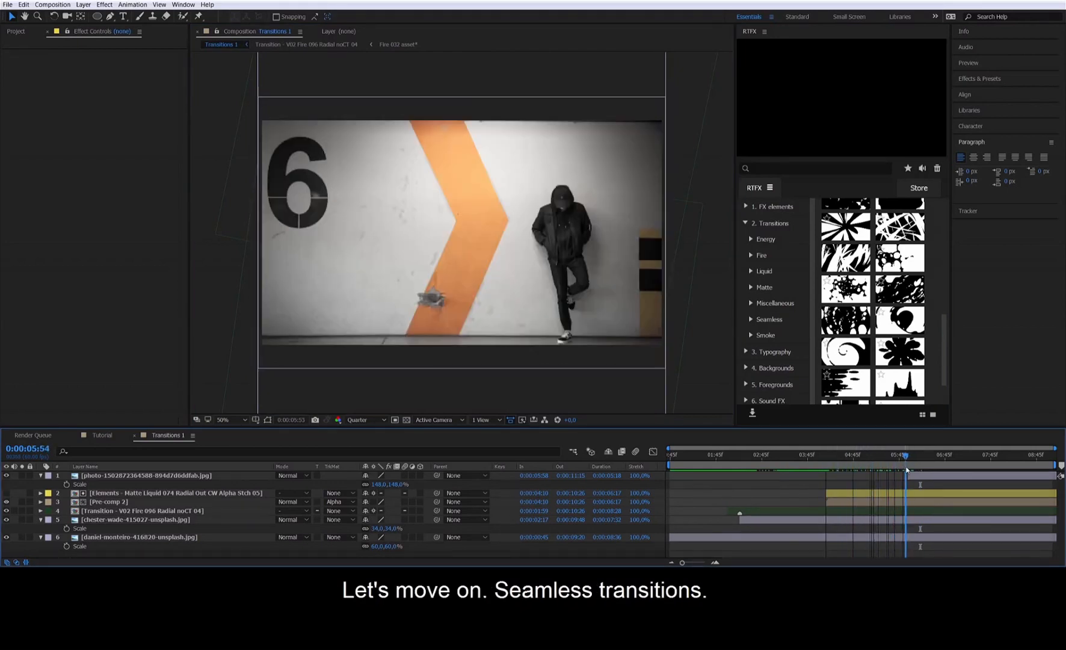
# Step: Add the V03 Fire Move LEFT DIAGONAL seamless transition to the top image layer and preview it
pyautogui.click(912, 473)
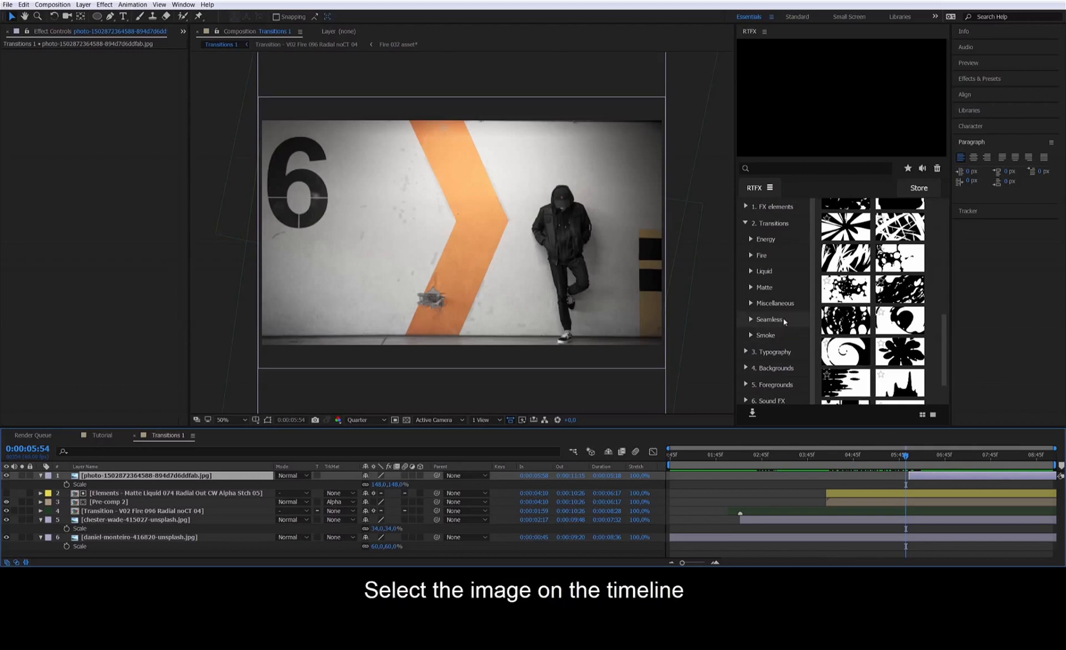
pyautogui.scroll(8, 866, 271)
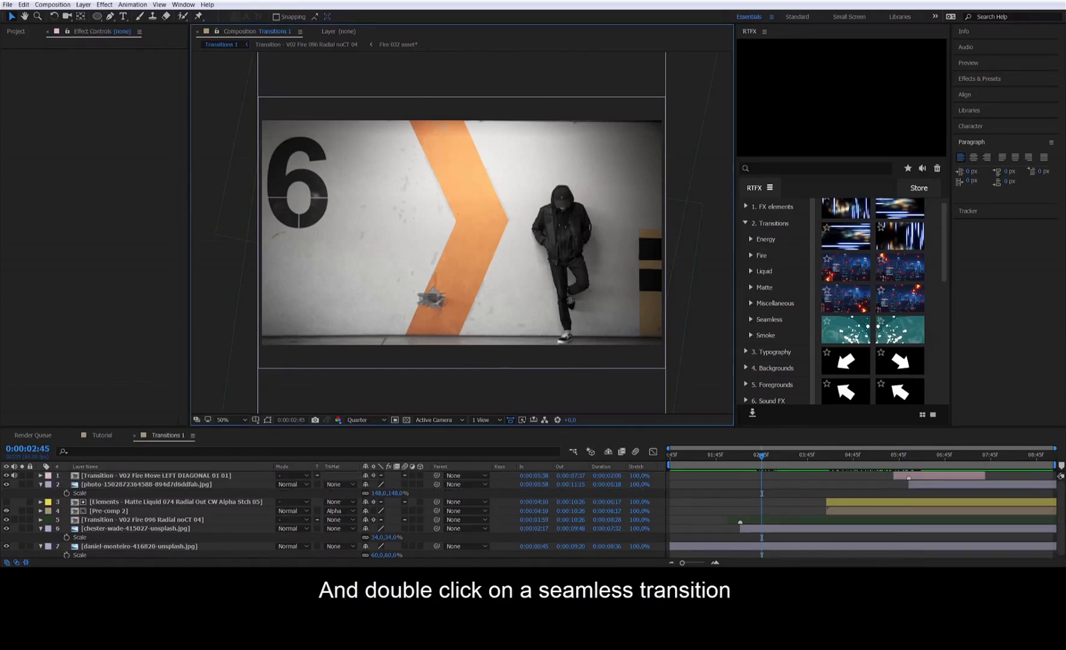
pyautogui.click(892, 457)
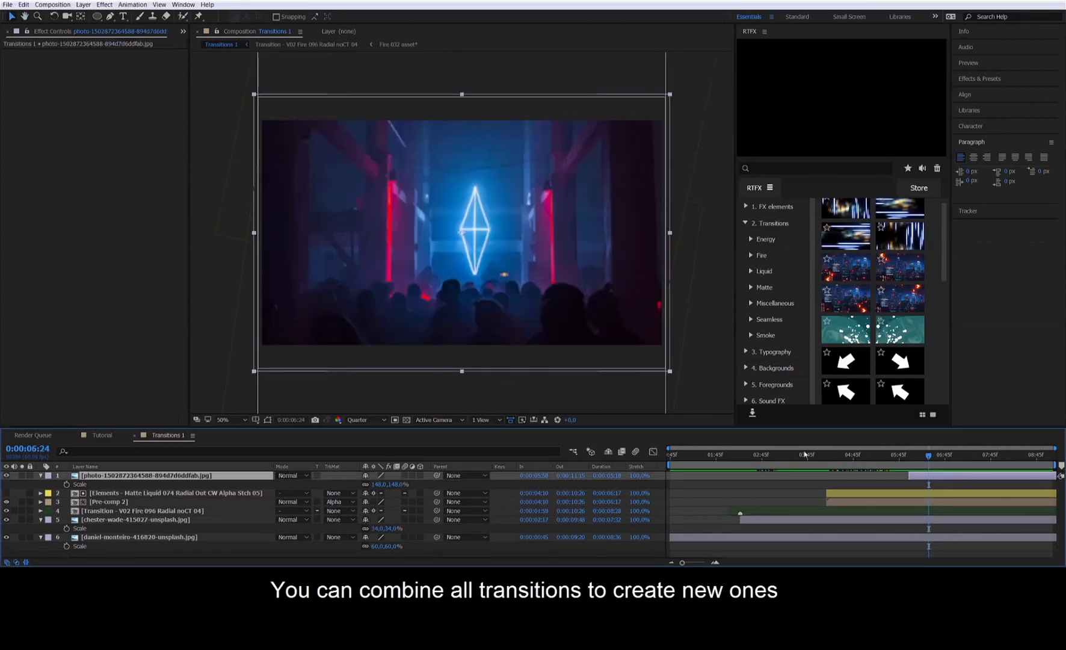
# Step: Add the V03 Energy 082 Radial CW transition from the Energy category to the top image layer
pyautogui.click(777, 240)
pyautogui.moveTo(832, 254)
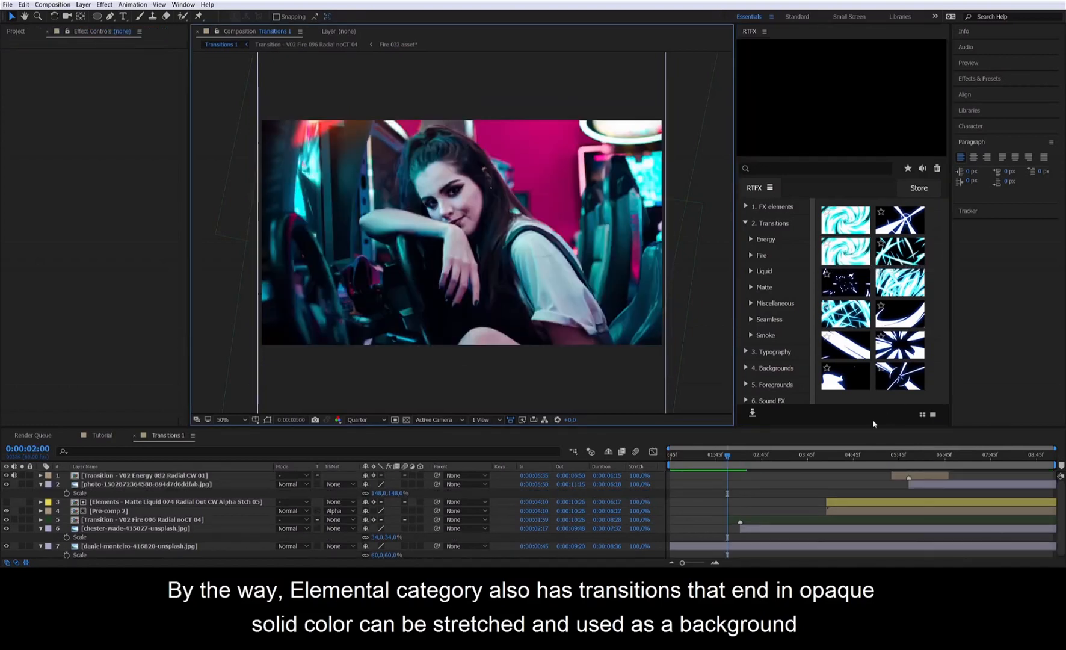
pyautogui.click(893, 457)
# Step: Try the energy transition as a background by extending its layer end and adding the text "example" over its solid white frame
pyautogui.moveTo(894, 459); pyautogui.dragTo(944, 459)
pyautogui.moveTo(948, 475); pyautogui.dragTo(1026, 479)
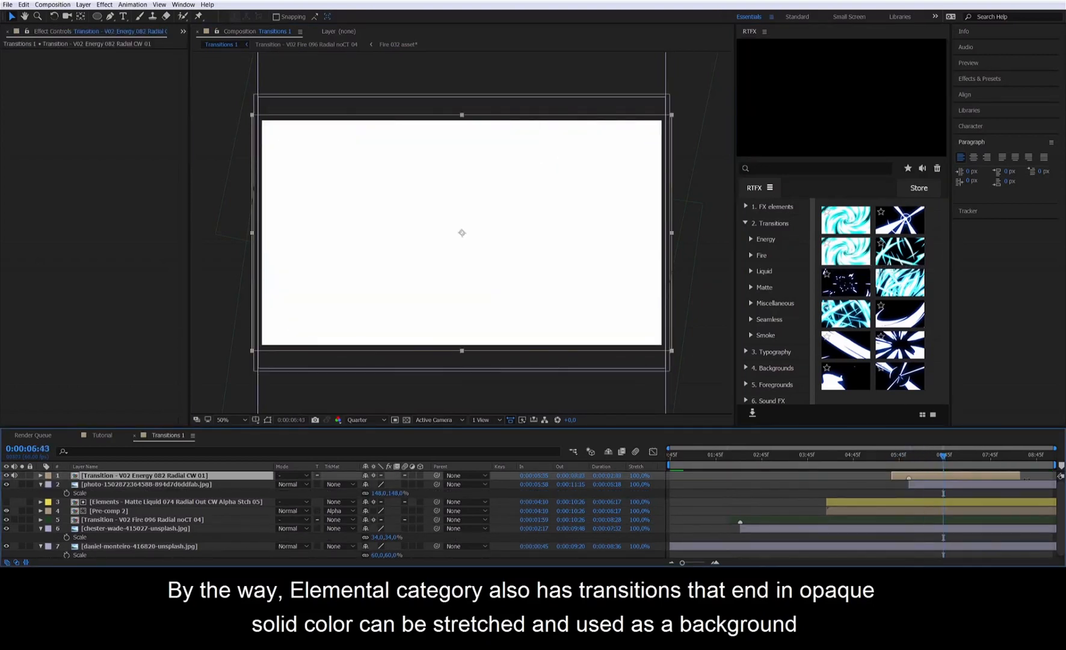
pyautogui.hotkey('ctrl', 't')
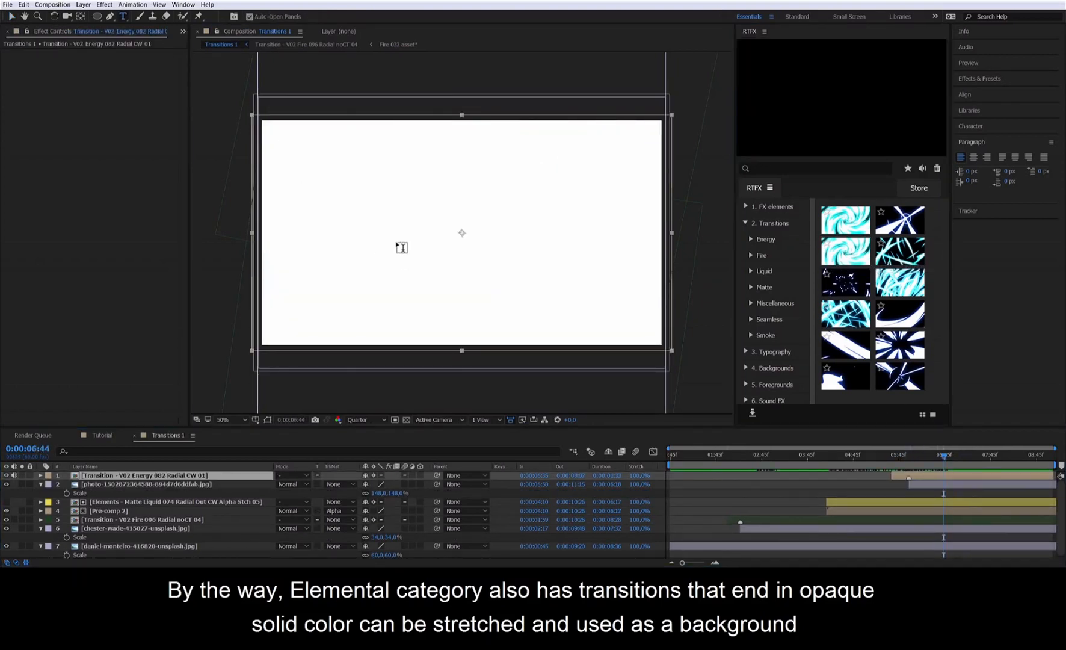
pyautogui.click(398, 243)
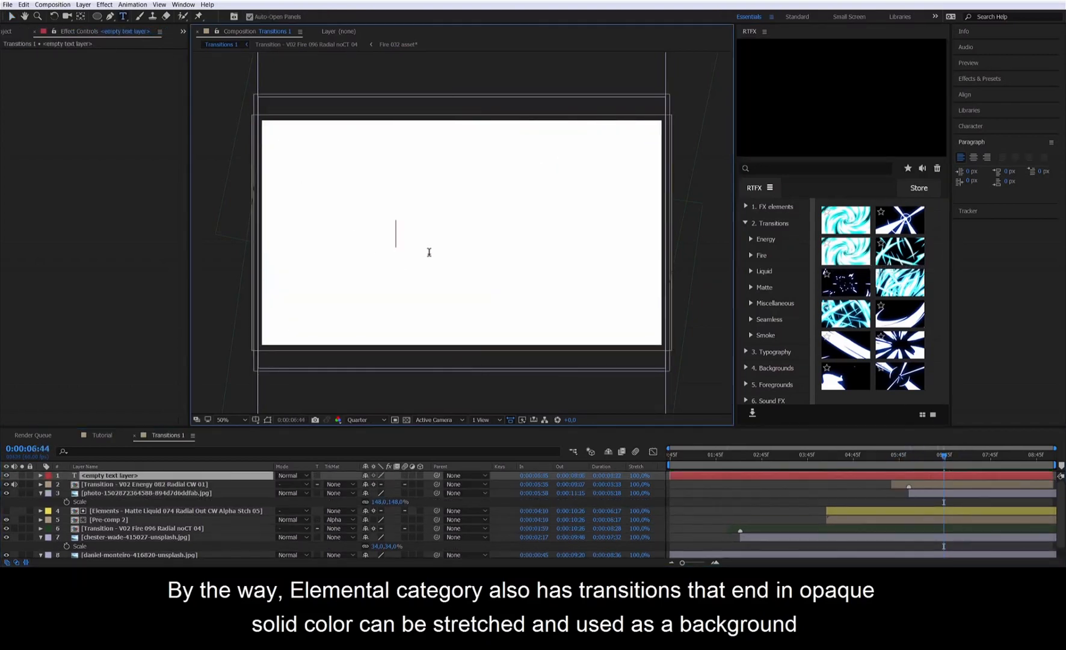
pyautogui.write('example')
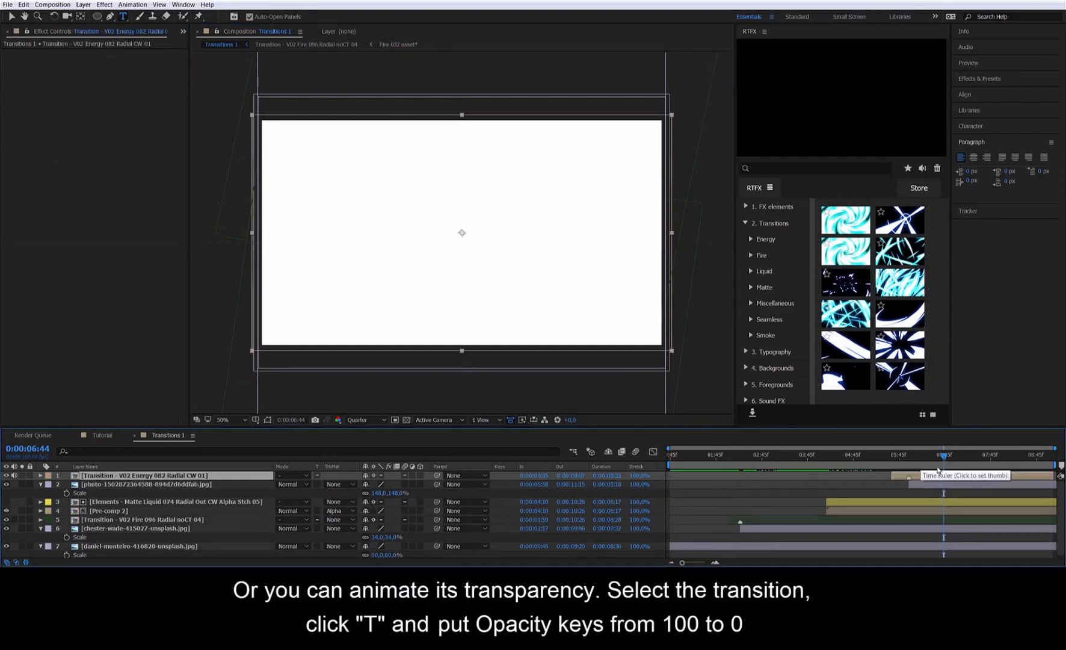
# Step: Restore the energy transition layer's original length and set a 100% opacity keyframe on it at 0:00:05:57
pyautogui.moveTo(1046, 476); pyautogui.dragTo(908, 472)
pyautogui.click(40, 476)
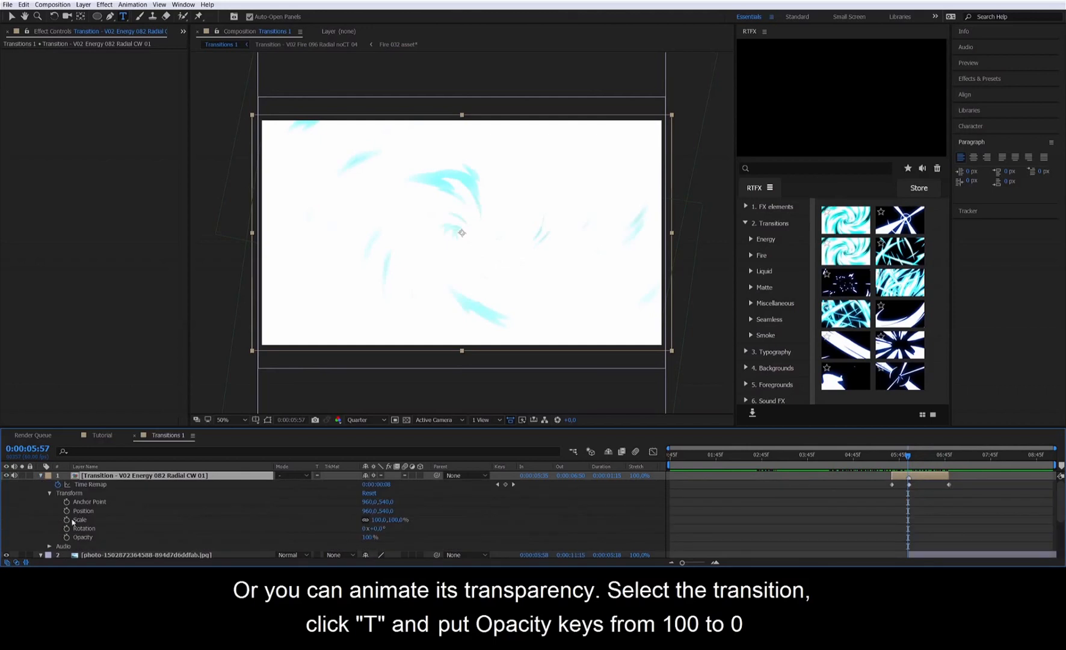
pyautogui.click(67, 537)
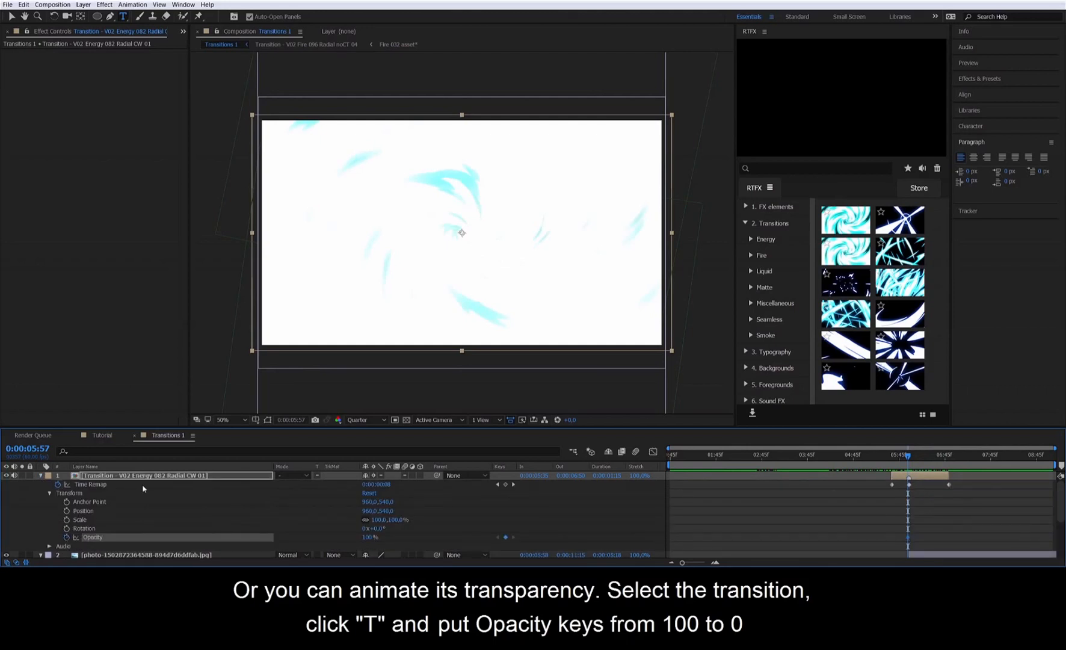
pyautogui.press('u')
pyautogui.press('u')
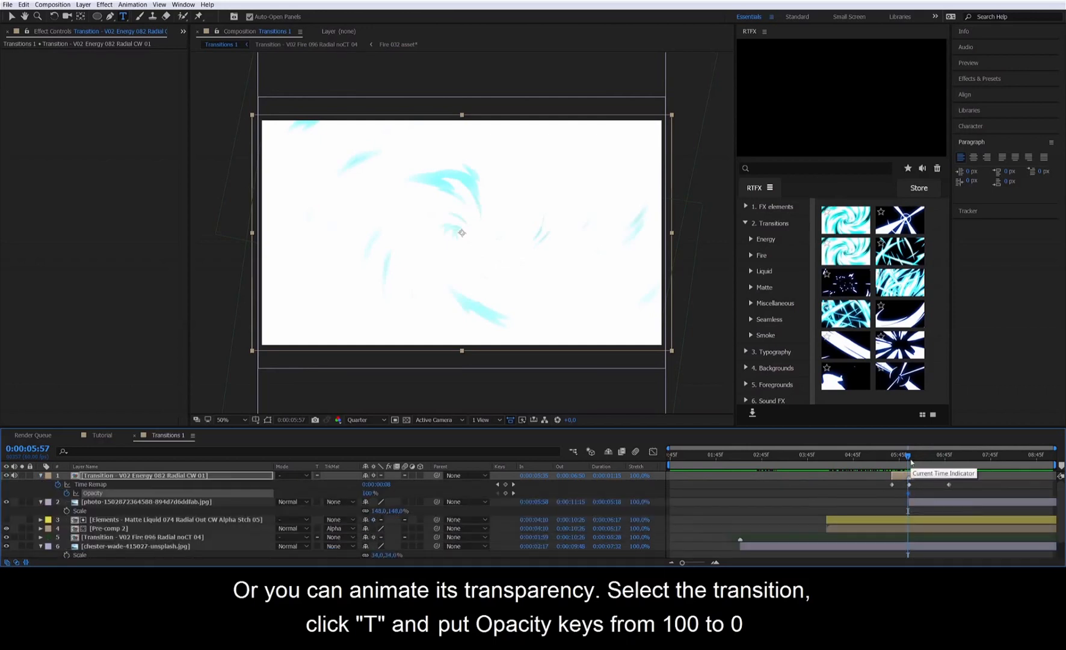
# Step: Set the energy transition's opacity to 0% at 0:00:06:13 and preview the fade
pyautogui.moveTo(908, 456); pyautogui.dragTo(923, 458)
pyautogui.moveTo(370, 493); pyautogui.dragTo(310, 492)
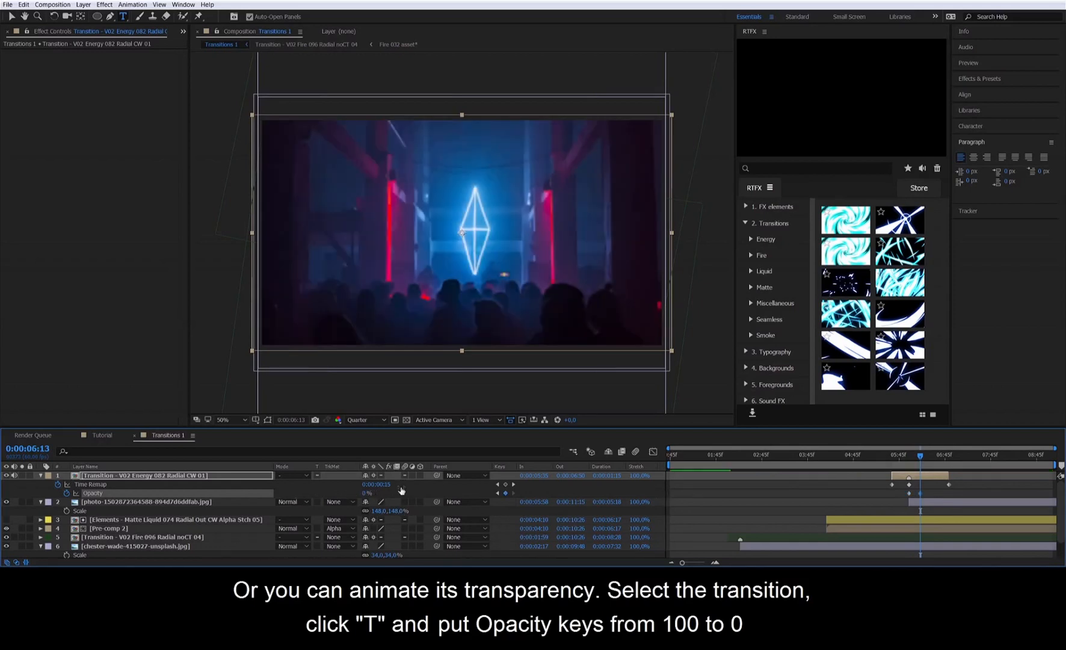
pyautogui.moveTo(920, 457); pyautogui.dragTo(882, 457)
pyautogui.press('space')
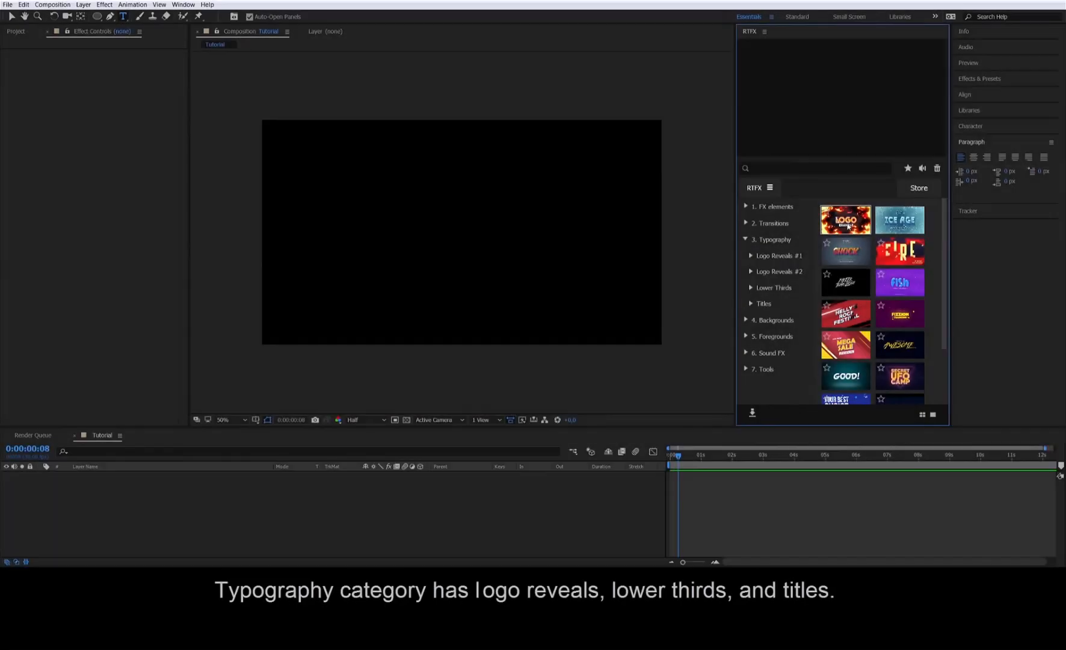
# Step: Add the fiery Logo 01 reveal from the Typography category to the Tutorial composition and preview it up to 0:00:03:02
pyautogui.moveTo(846, 227)
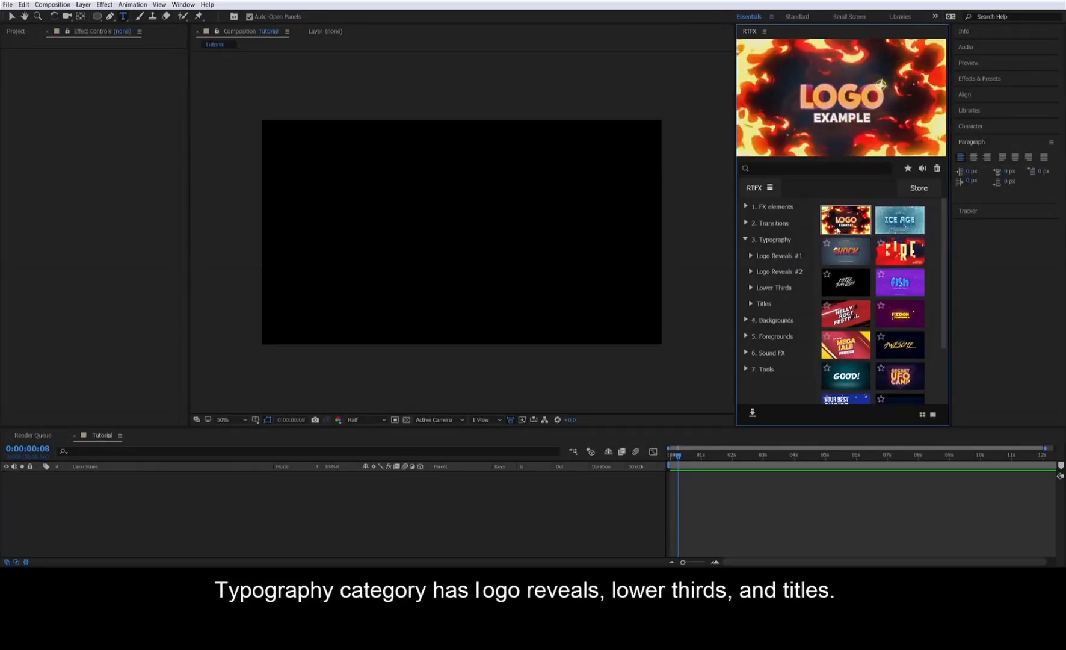
pyautogui.doubleClick(838, 230)
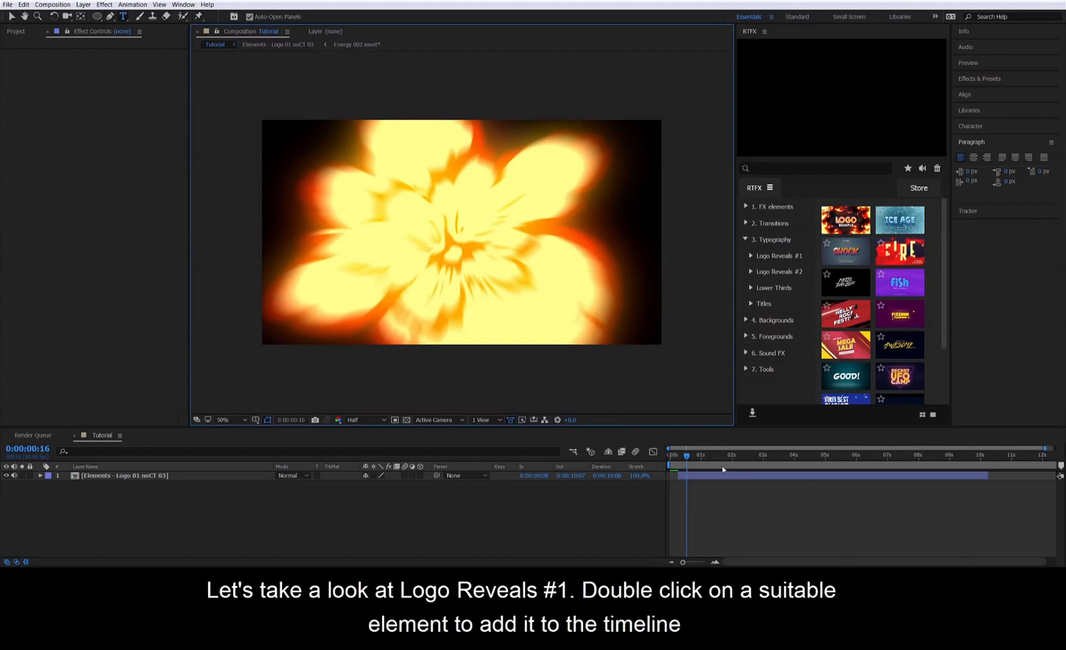
pyautogui.moveTo(687, 458); pyautogui.dragTo(767, 463)
pyautogui.click(744, 476)
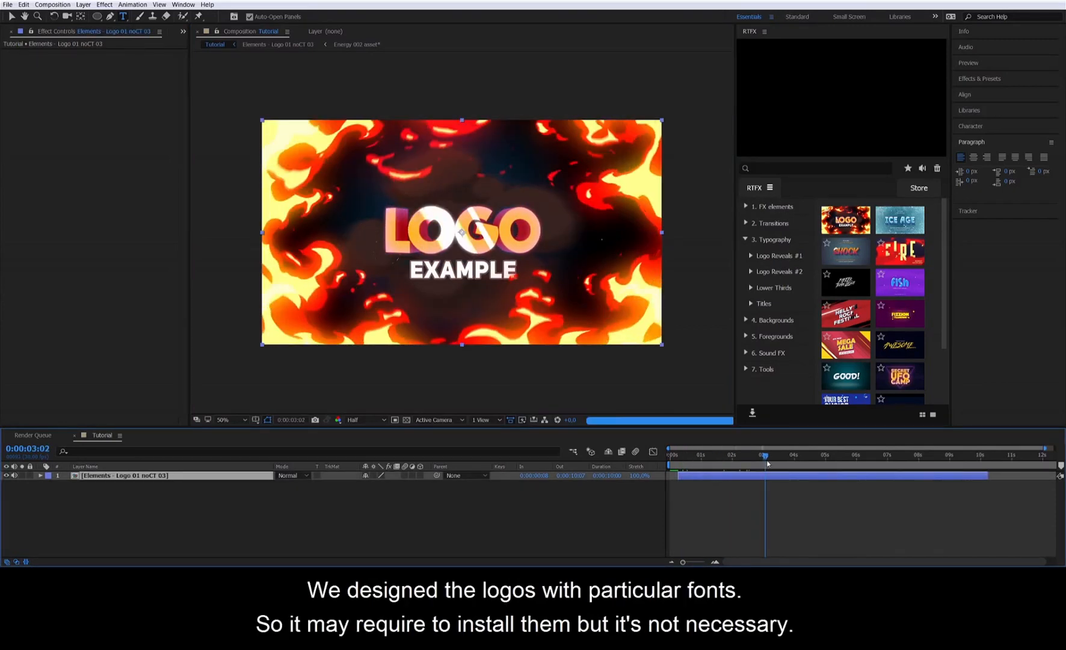
# Step: Look through the font download links in the Notepad font list, including the Odachi link, and move the list out of view
pyautogui.moveTo(1065, 112); pyautogui.dragTo(555, 84)
pyautogui.scroll(-2, 537, 219)
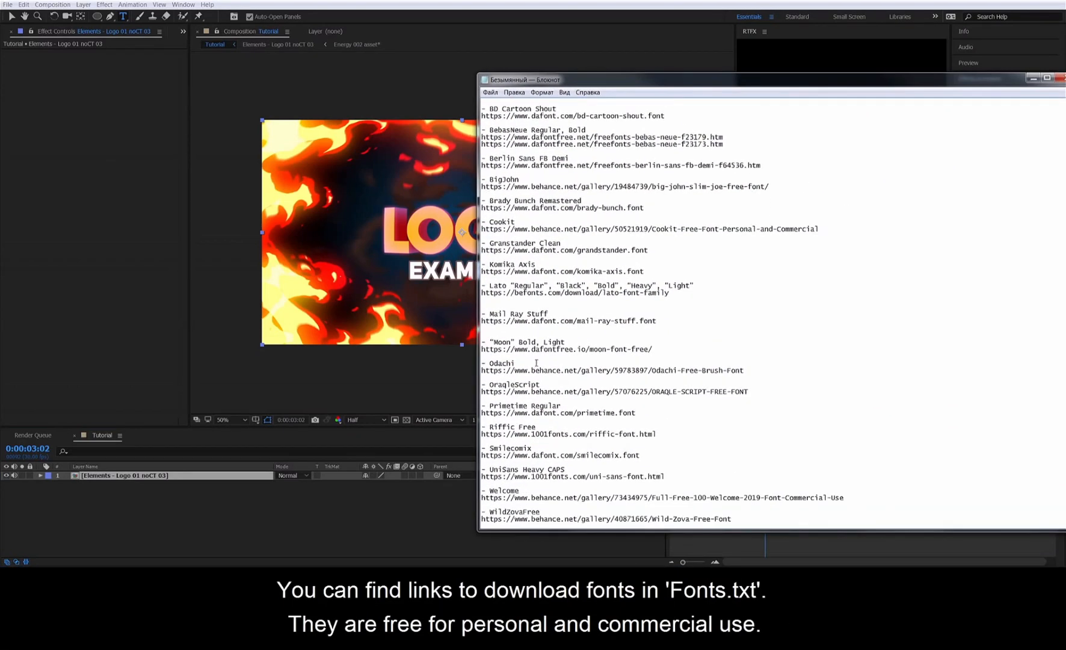
pyautogui.moveTo(741, 370); pyautogui.dragTo(591, 369)
pyautogui.scroll(2, 483, 371)
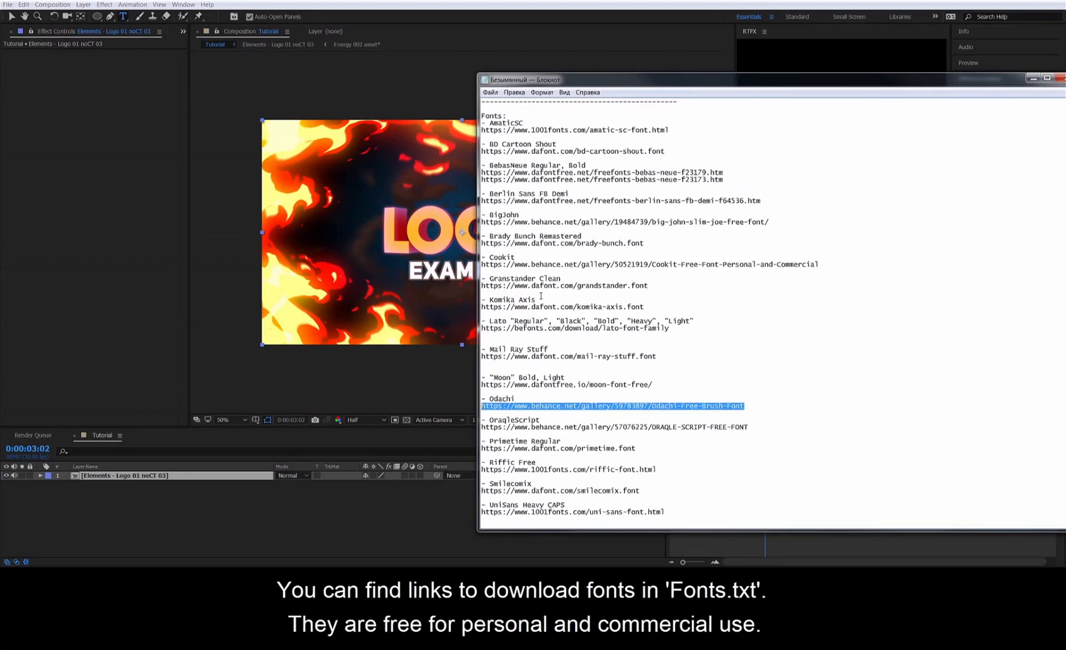
pyautogui.click(554, 263)
pyautogui.scroll(-2, 605, 268)
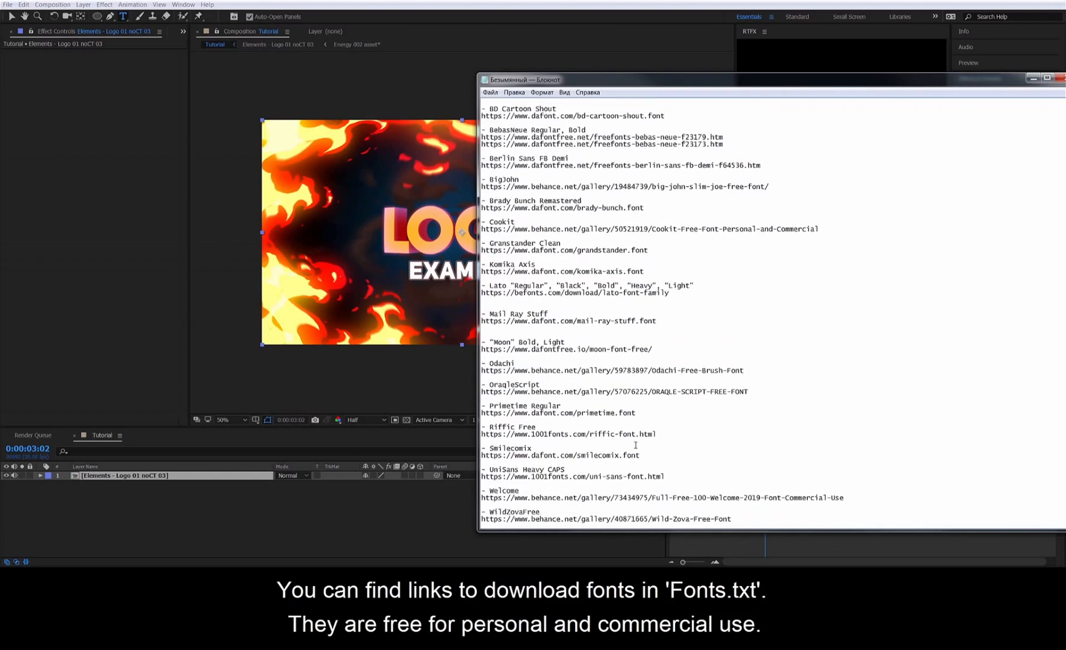
pyautogui.moveTo(563, 81); pyautogui.dragTo(1065, 36)
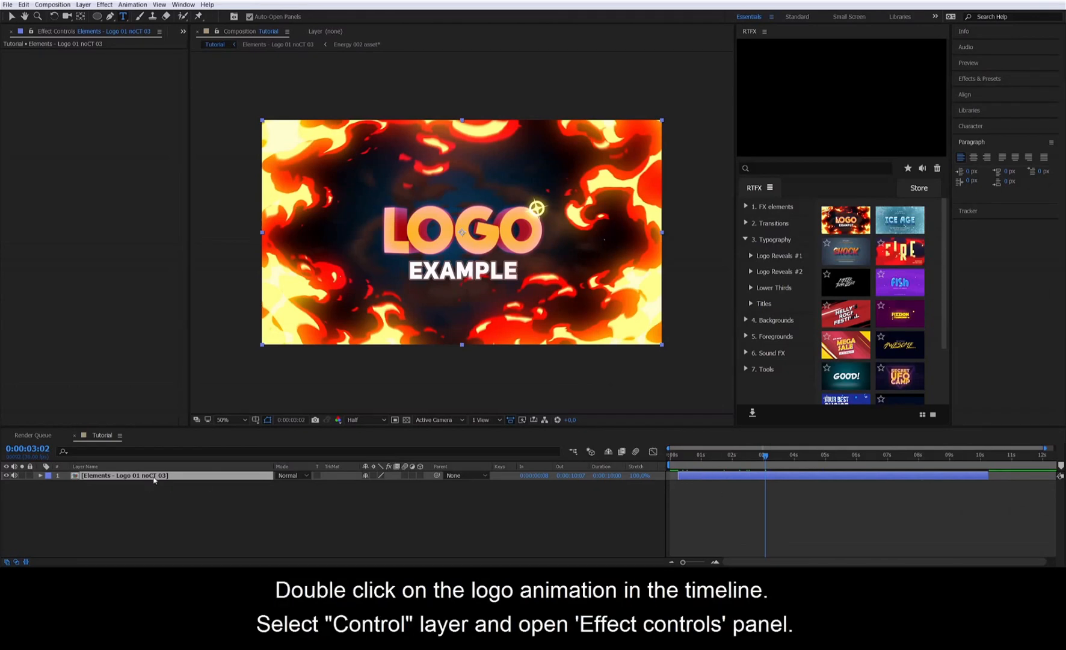
# Step: Open the Logo 01 composition and select its Control layer to show the logo's effect settings
pyautogui.doubleClick(154, 476)
pyautogui.click(143, 483)
pyautogui.click(144, 478)
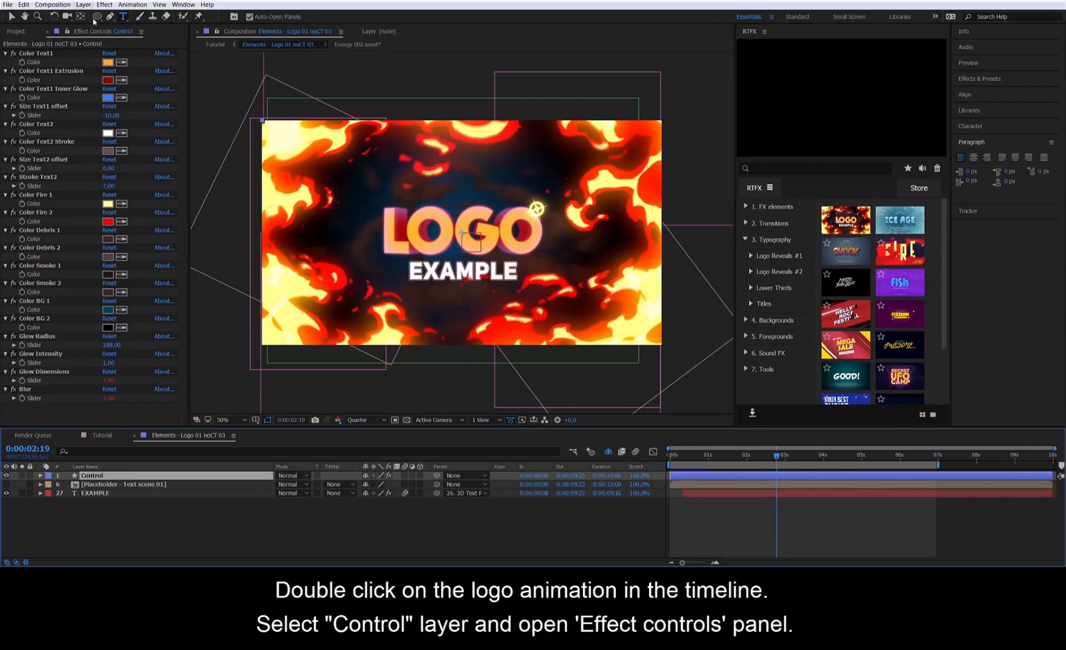
# Step: Change the Control layer's Color Text1 to blue 37B8FF
pyautogui.click(107, 62)
pyautogui.moveTo(838, 400); pyautogui.dragTo(838, 339)
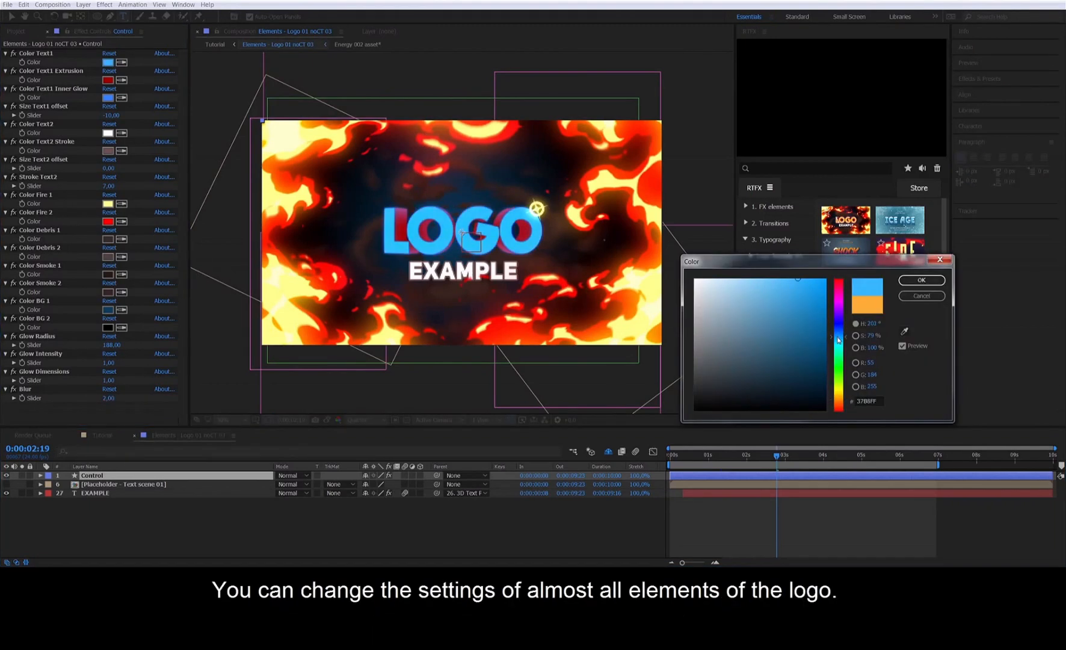
pyautogui.click(922, 280)
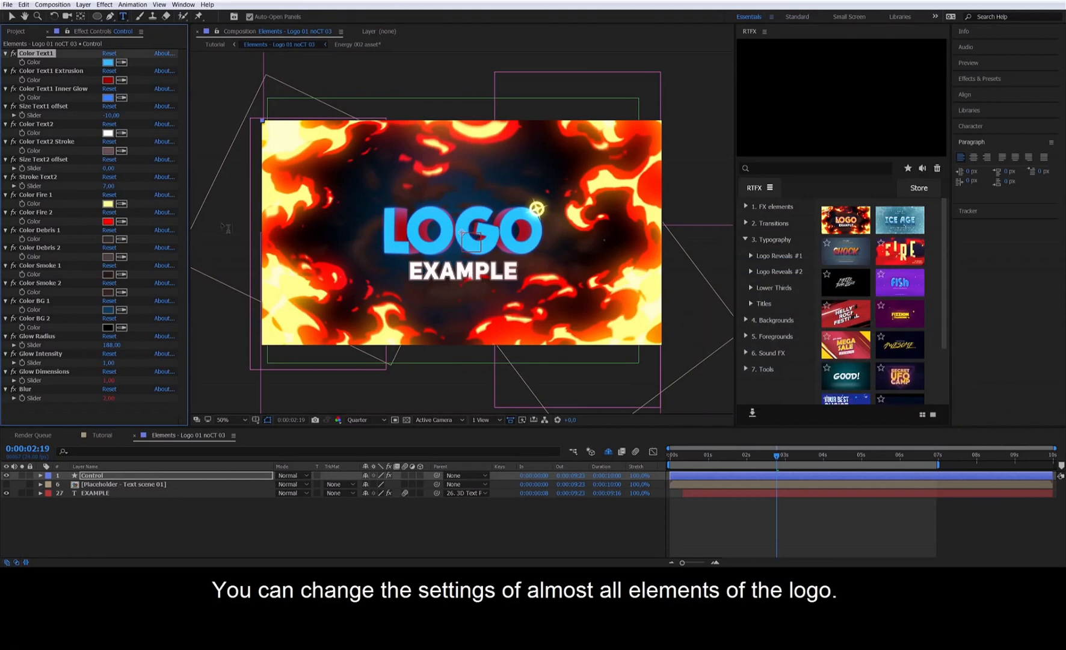
# Step: Try blue 0028FF for Color Fire 2, cancel it, and undo the Color Text1 change
pyautogui.click(108, 221)
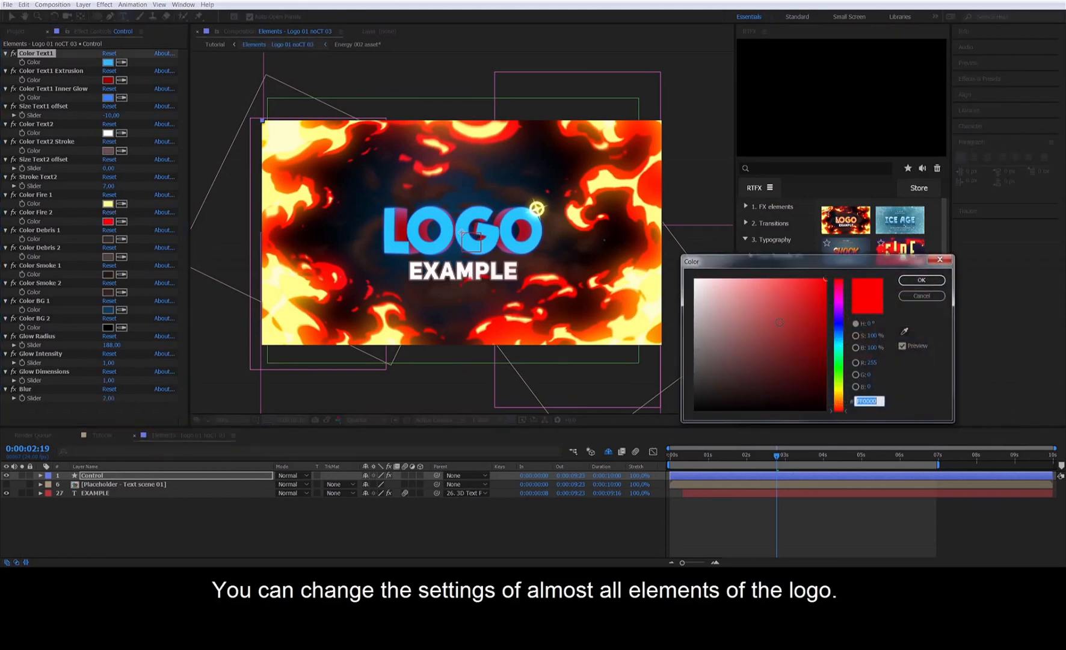
pyautogui.click(843, 330)
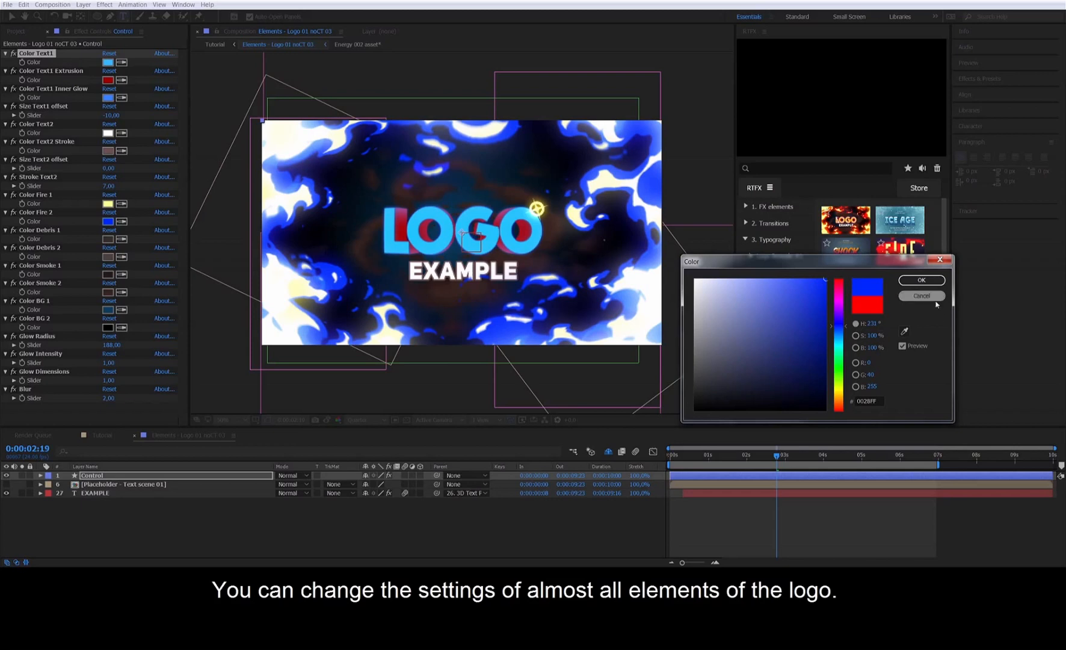
pyautogui.click(921, 295)
pyautogui.hotkey('ctrl', 'z')
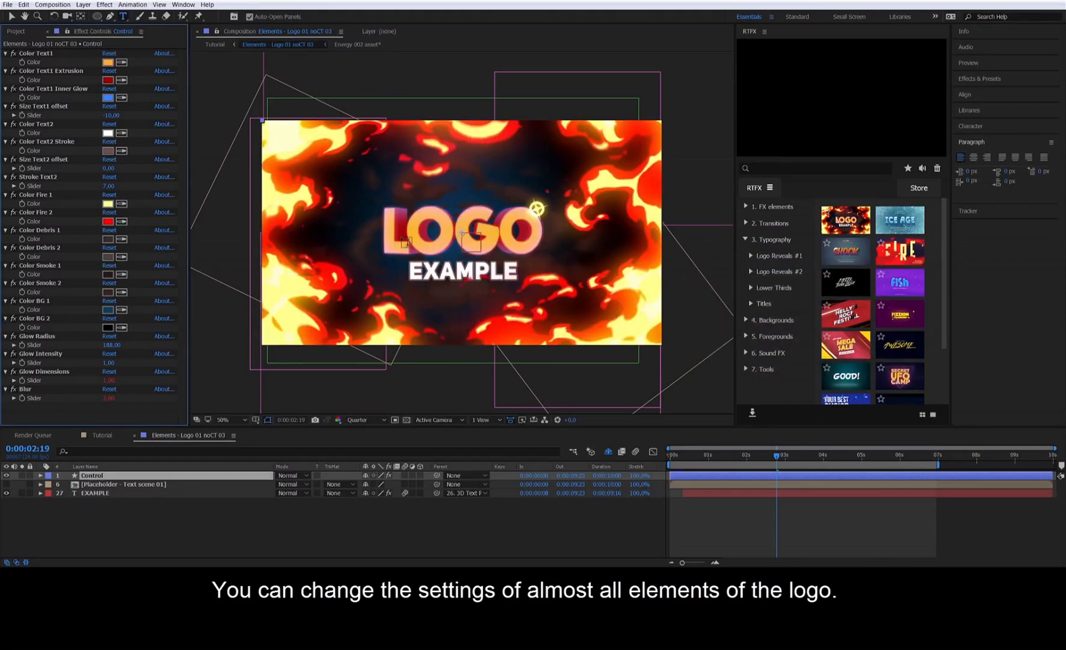
# Step: Open the Placeholder - Text scene 01 composition and bring up the LOGO text layer's font setting
pyautogui.click(152, 487)
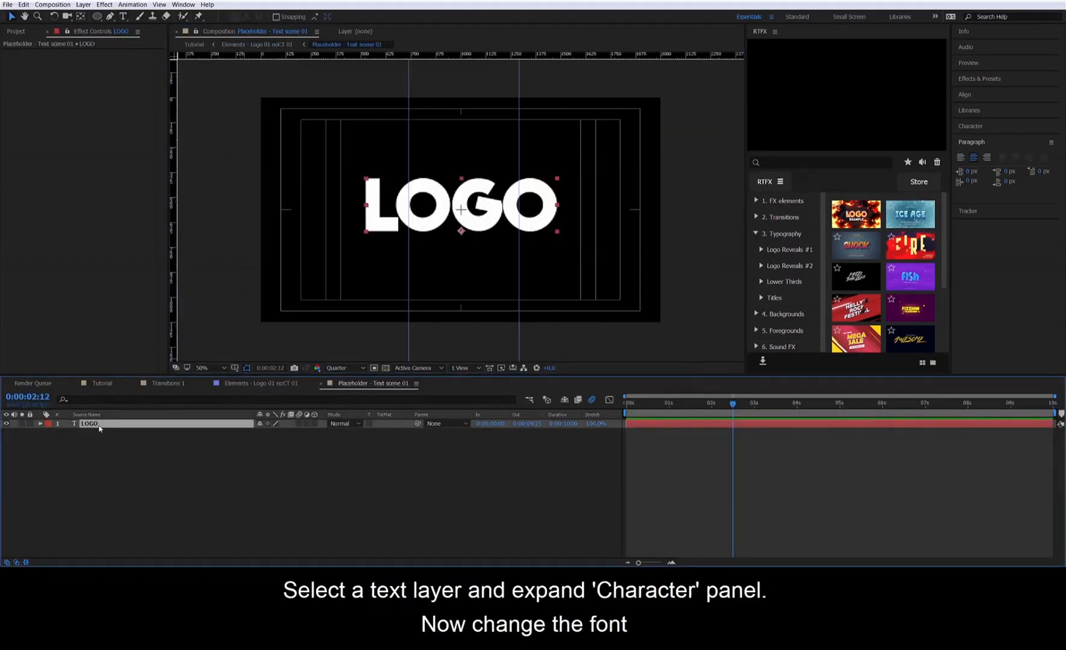
pyautogui.click(984, 127)
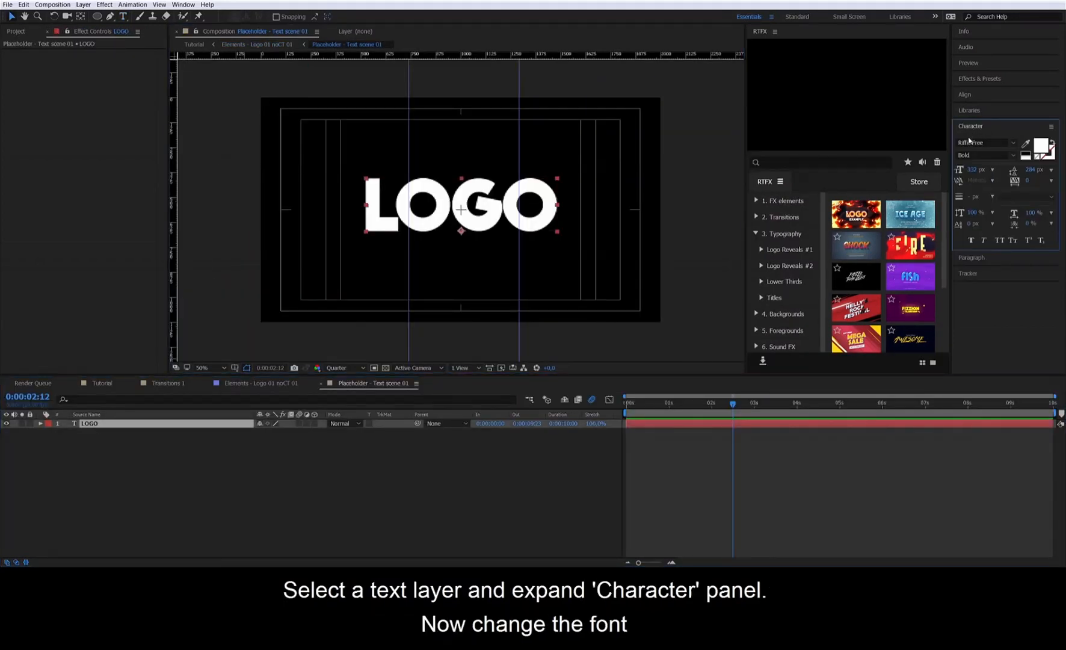
pyautogui.click(1002, 143)
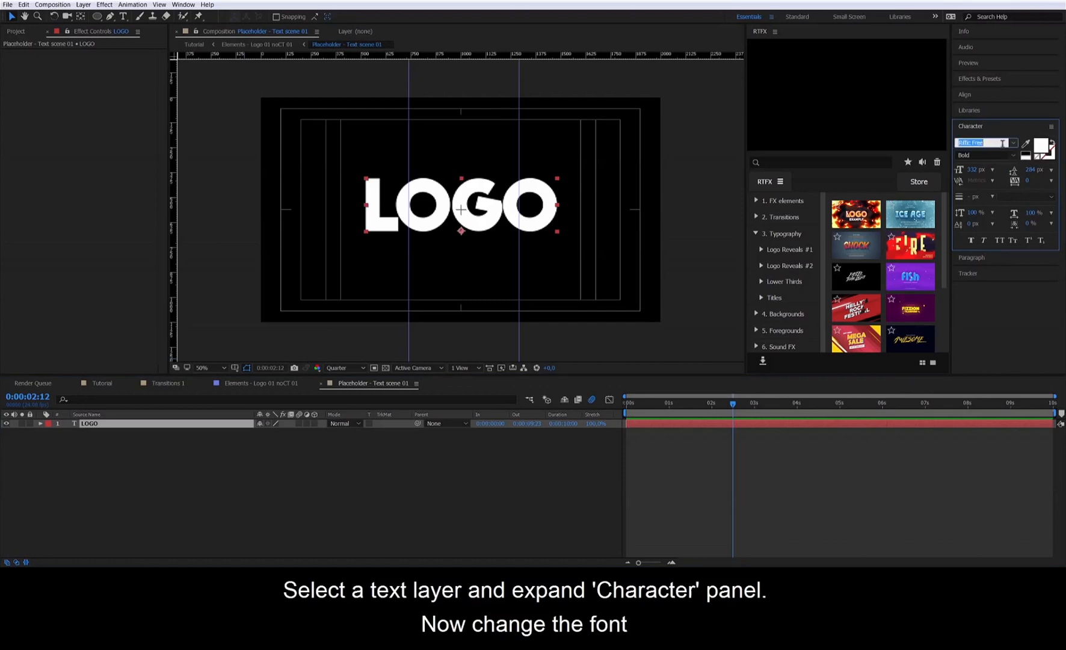
# Step: Try other fonts such as Rockwell Condensed on the LOGO text, and switch back to Riffic Free
pyautogui.press('Down')
pyautogui.press('Down')
pyautogui.press('Down')
pyautogui.press('Down')
pyautogui.press('Down')
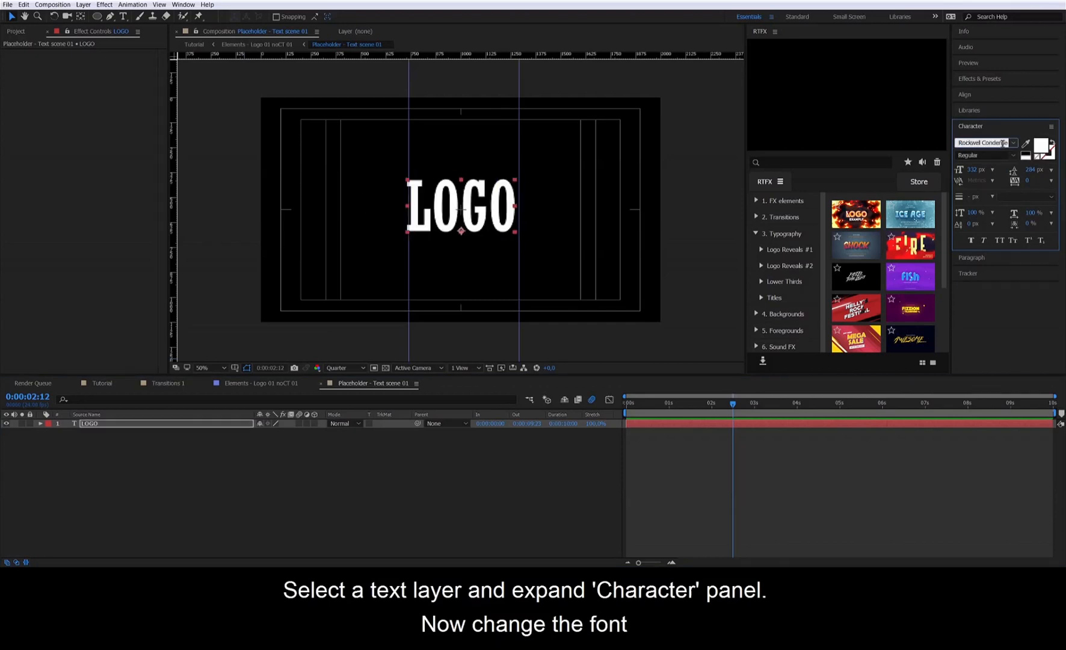
pyautogui.press('Up')
pyautogui.press('Up')
pyautogui.press('Up')
pyautogui.press('Up')
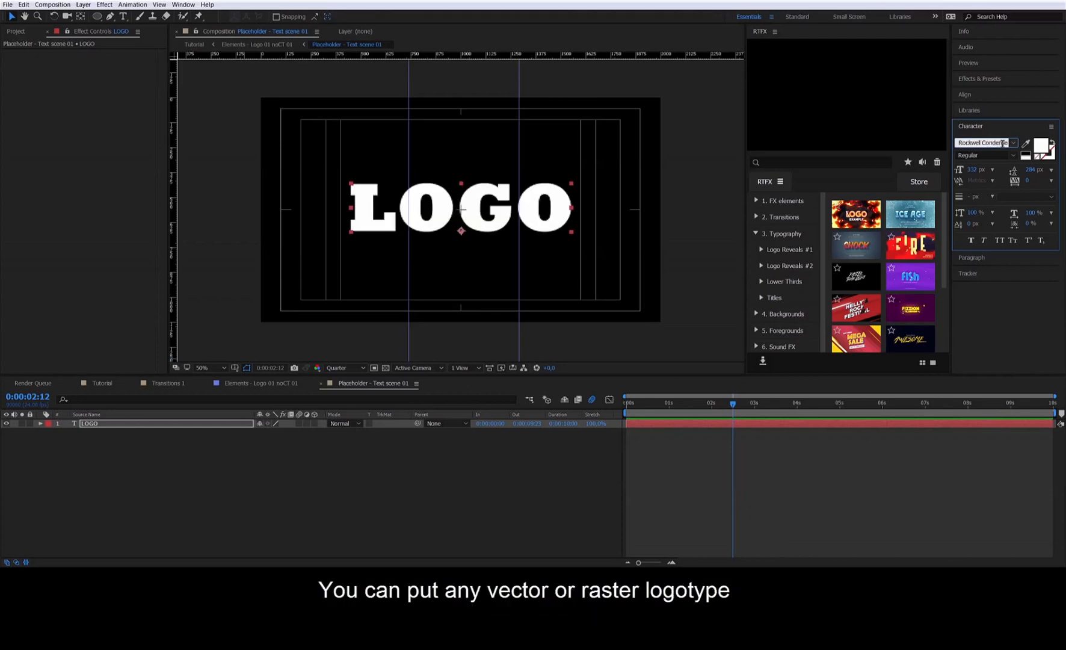
pyautogui.press('Up')
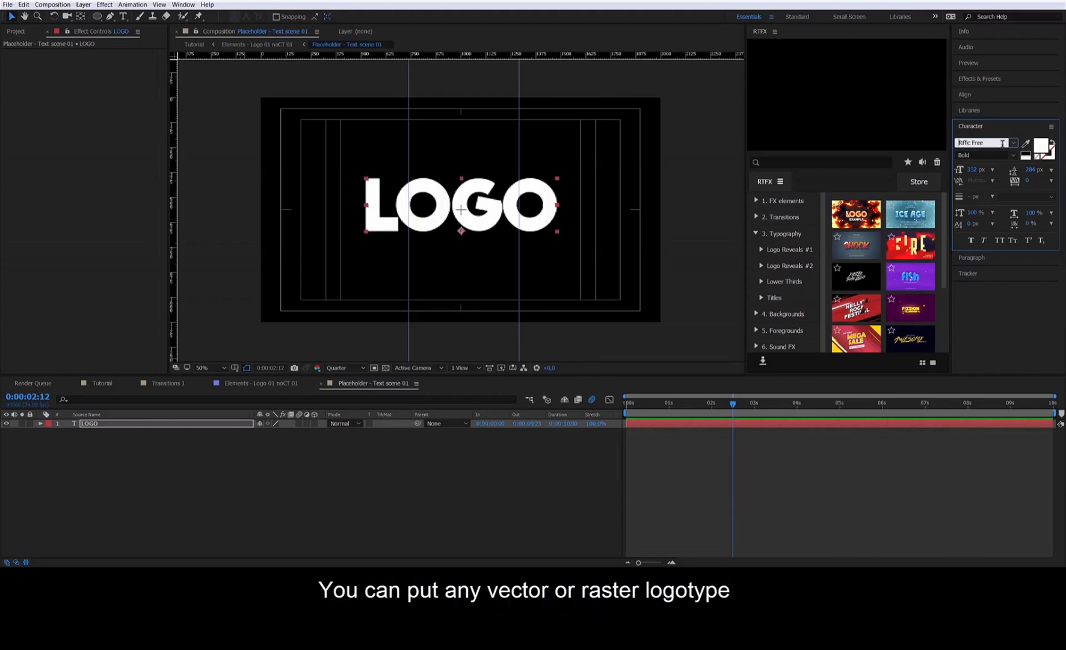
# Step: Replace the placeholder text with WOW! and the EXAMPLE text in the main logo composition with SUPERB
pyautogui.click(214, 422)
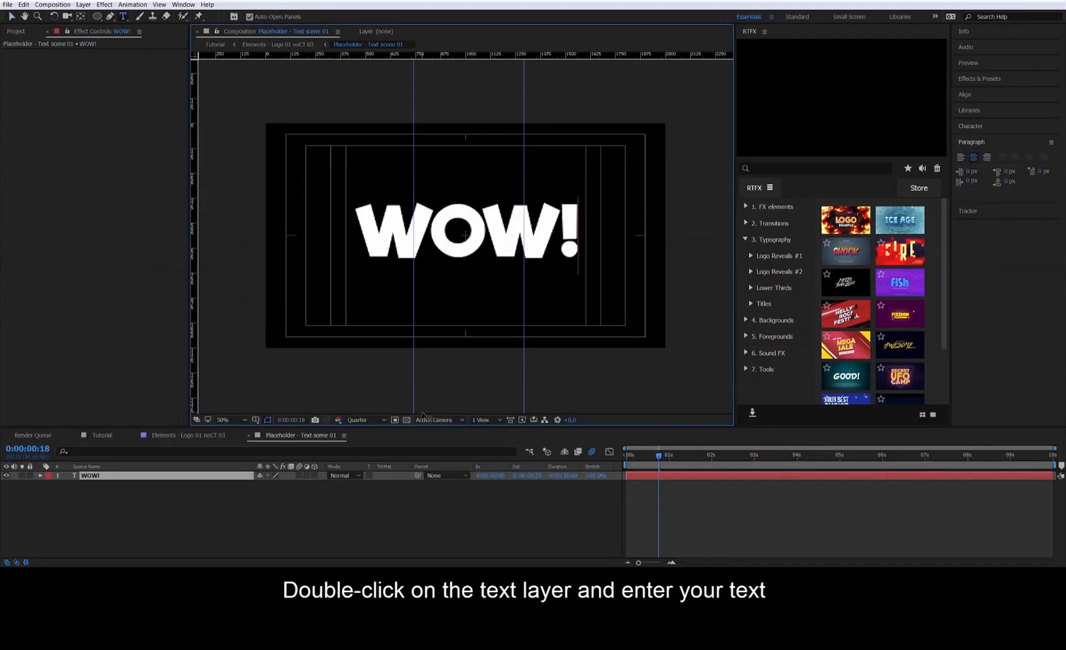
pyautogui.click(214, 436)
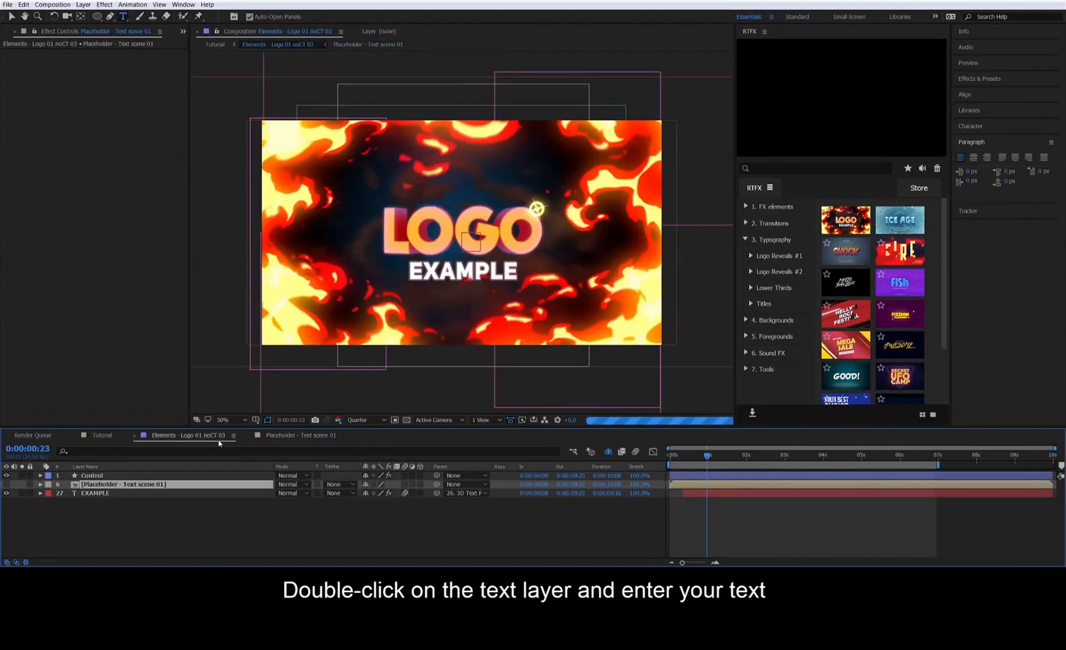
pyautogui.moveTo(729, 461); pyautogui.dragTo(779, 461)
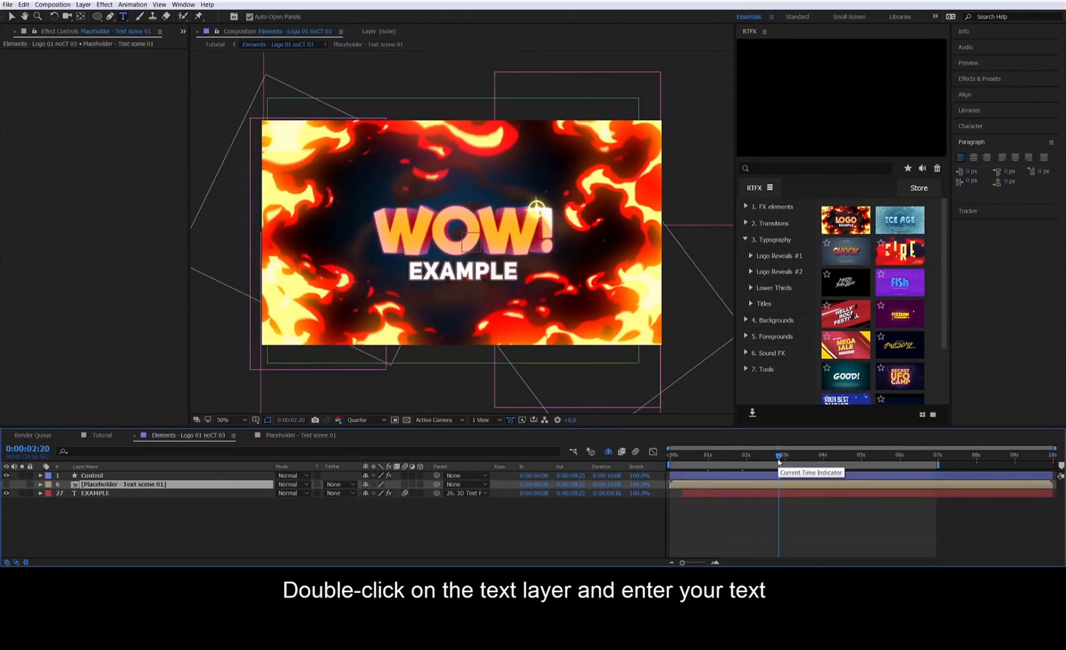
pyautogui.doubleClick(106, 492)
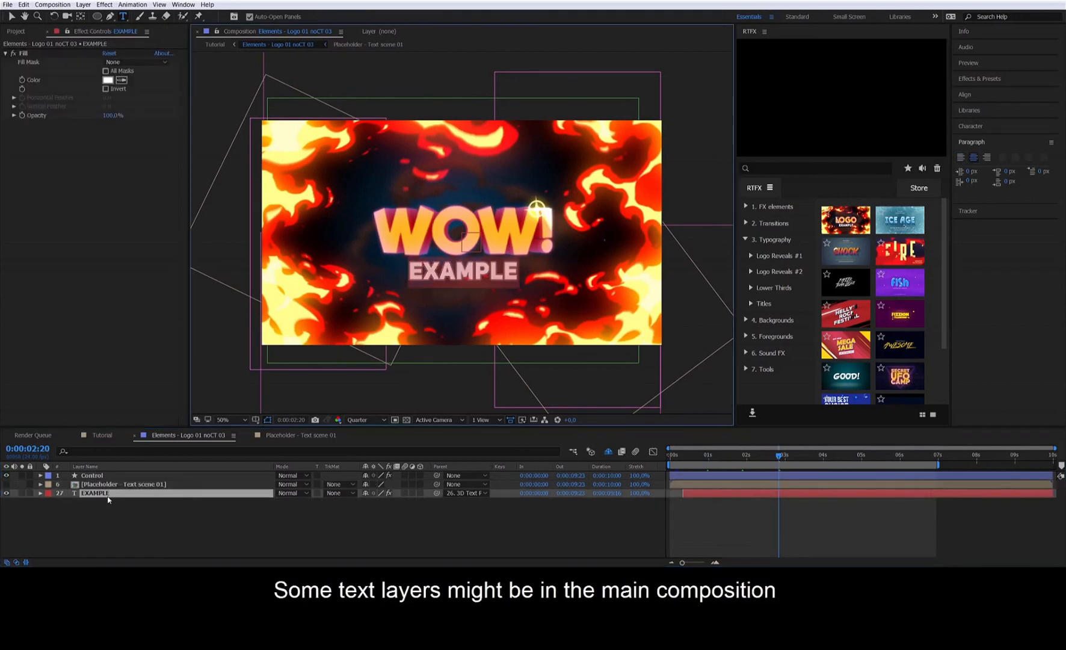
pyautogui.write('SUPERB')
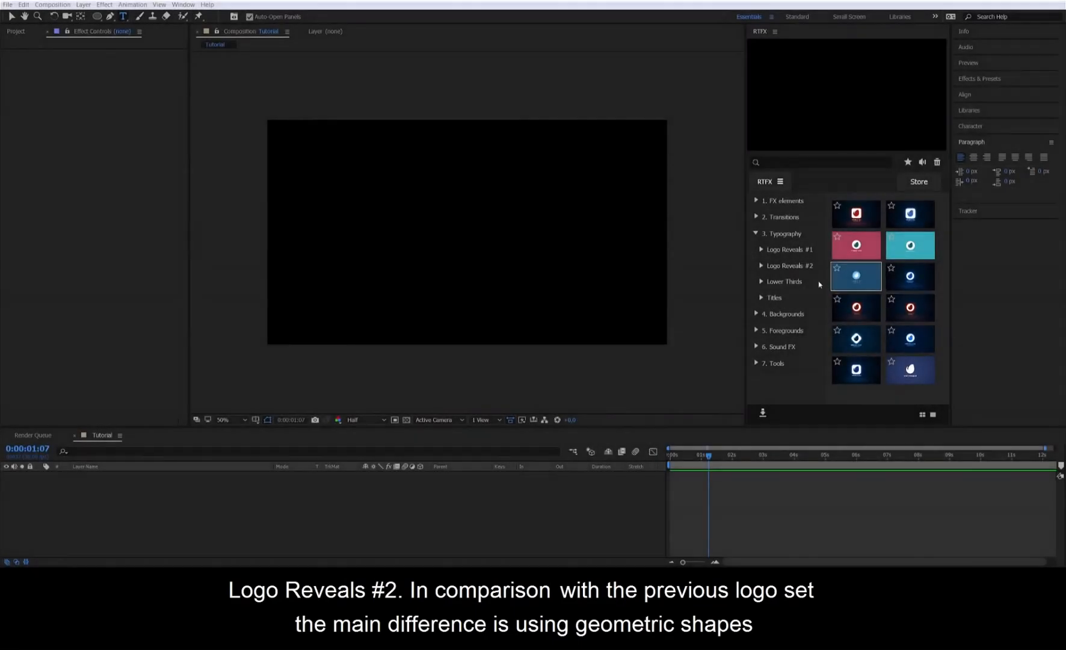
# Step: Add the Minimal logo 01 noCT element to the Tutorial composition and make its layer span the whole timeline
pyautogui.moveTo(859, 221)
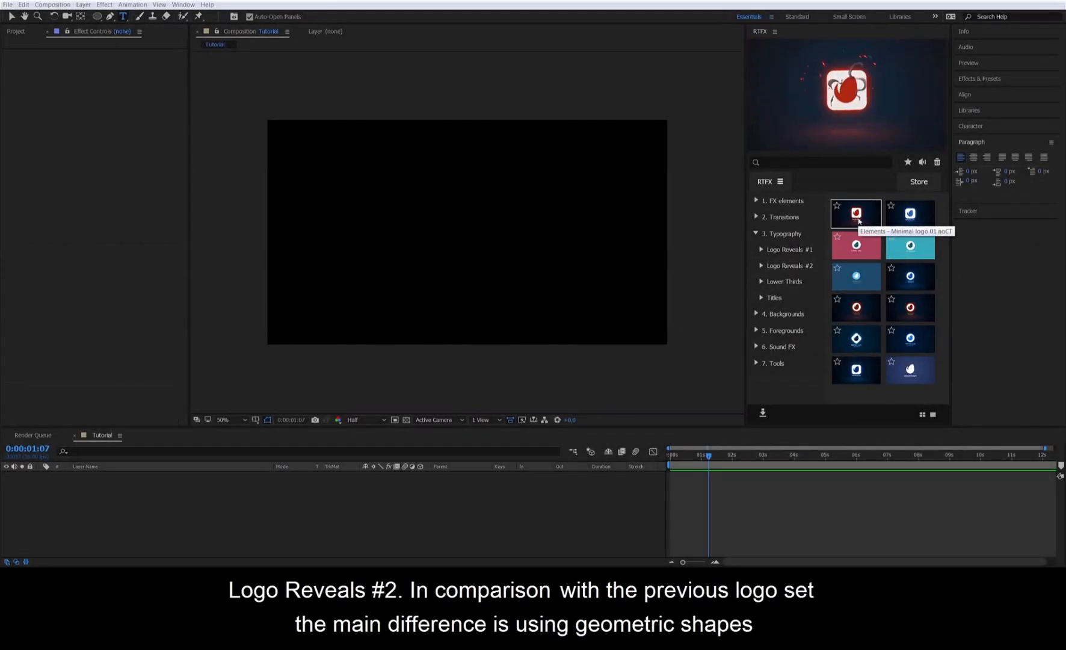
pyautogui.moveTo(854, 341)
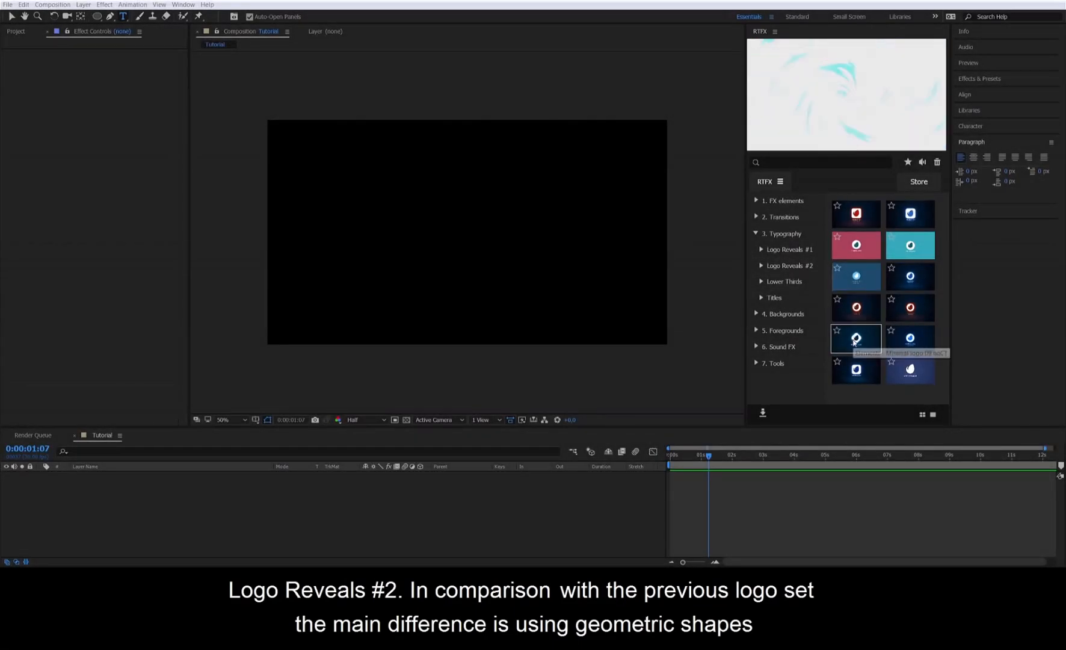
pyautogui.doubleClick(855, 217)
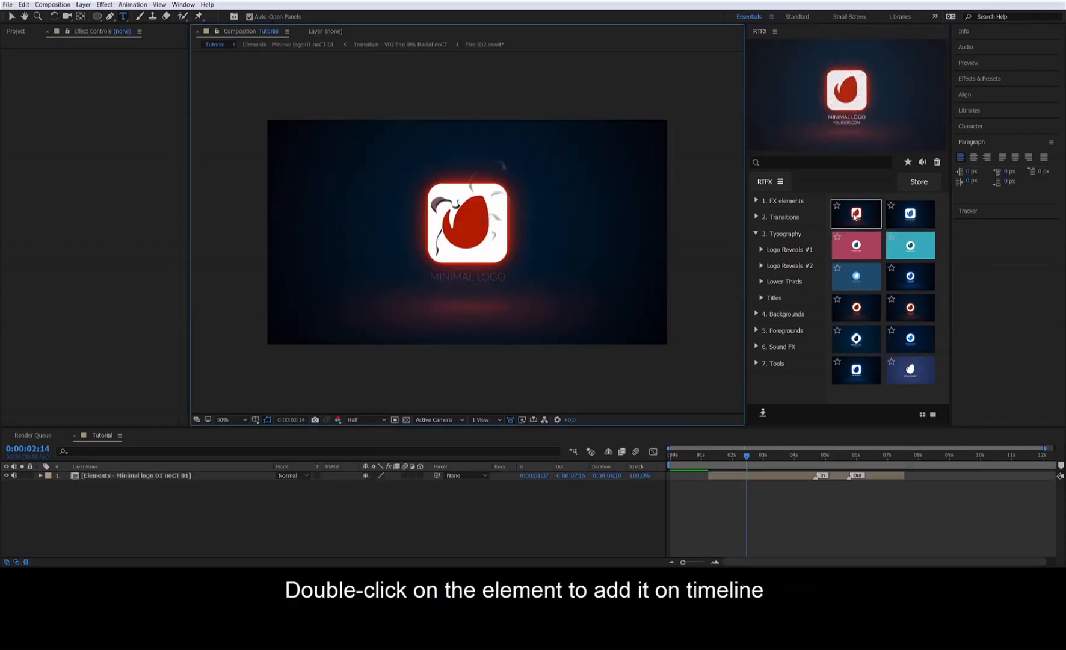
pyautogui.moveTo(777, 478); pyautogui.dragTo(725, 479)
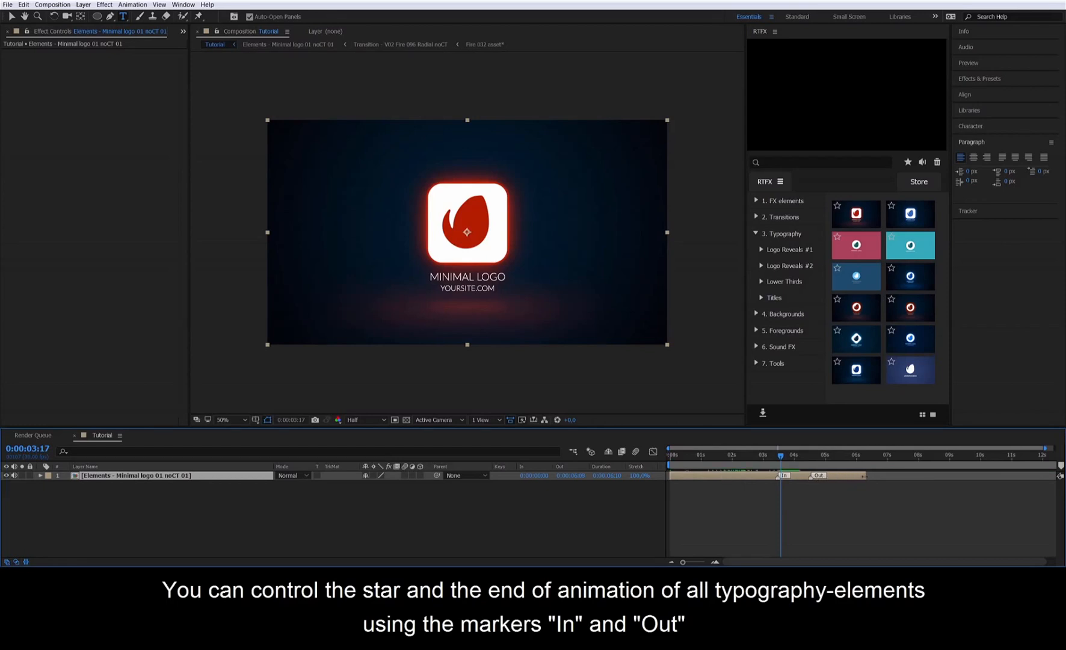
pyautogui.moveTo(865, 476); pyautogui.dragTo(1058, 475)
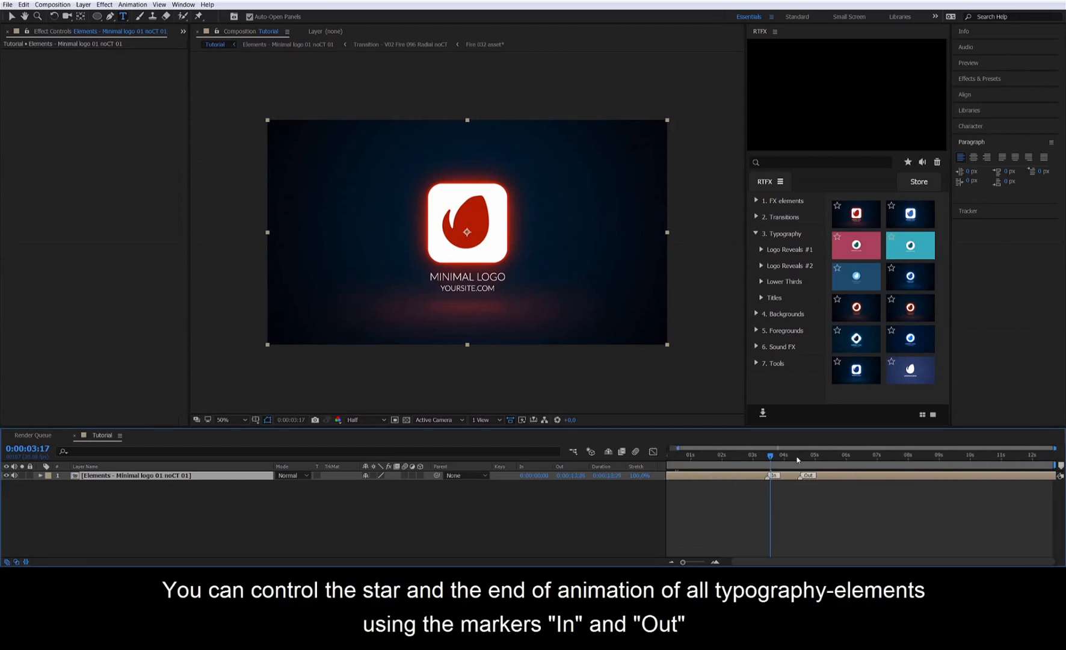
# Step: Move the logo layer's Out marker to about 0:00:09:25 and preview the animation around the markers
pyautogui.moveTo(797, 460); pyautogui.dragTo(828, 461)
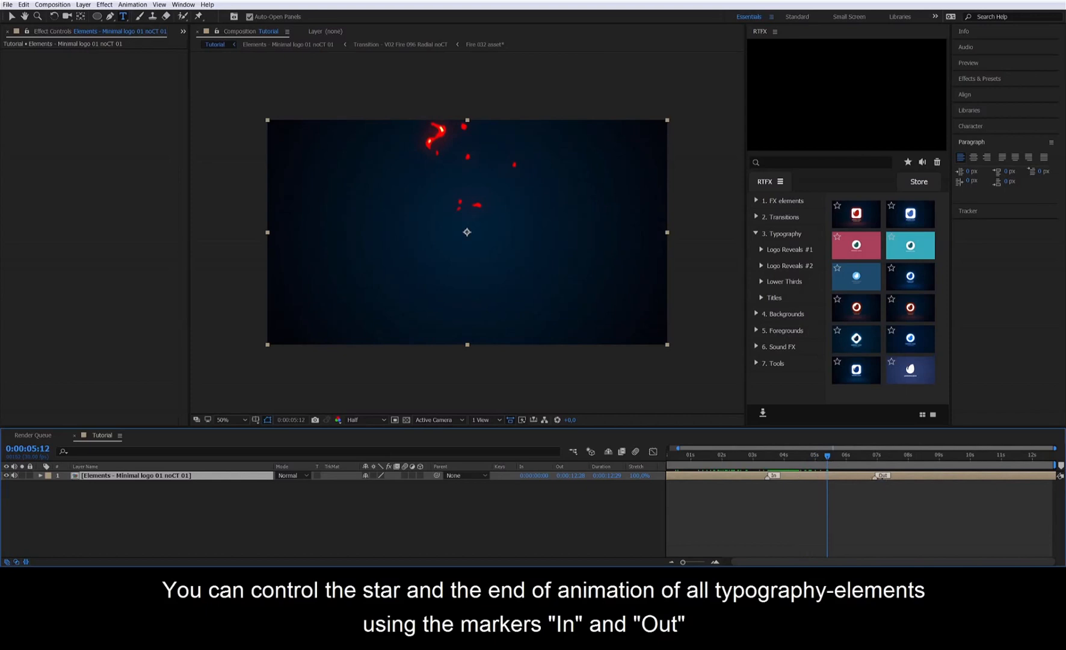
pyautogui.moveTo(961, 476)
pyautogui.mouseDown()
pyautogui.moveTo(964, 459)
pyautogui.moveTo(1014, 458)
pyautogui.moveTo(963, 460)
pyautogui.mouseUp()
pyautogui.press('space')
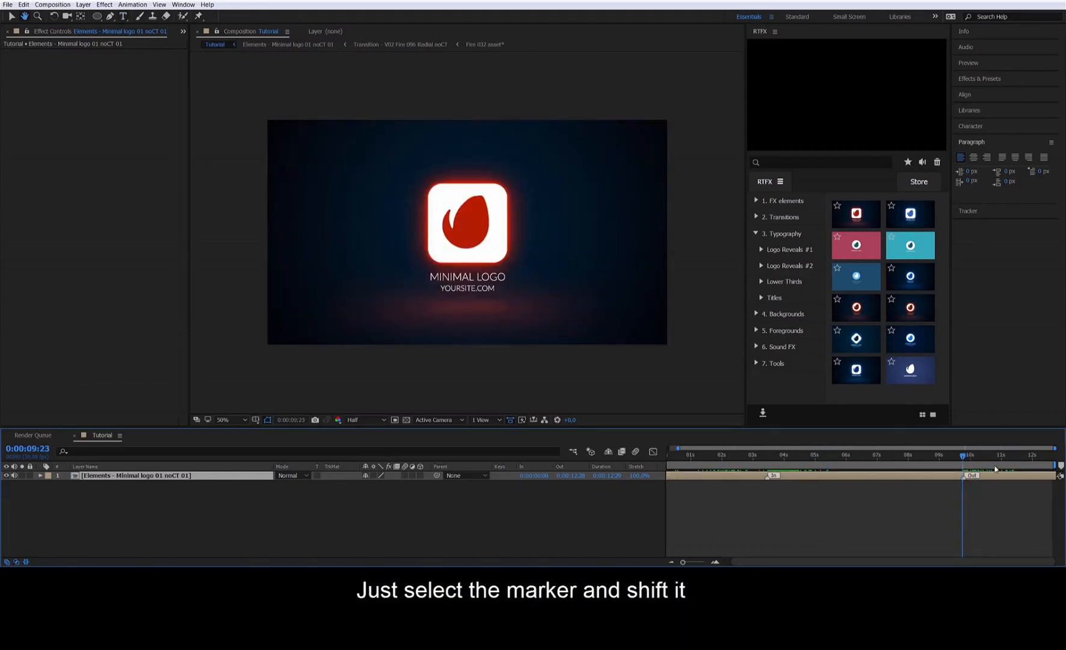
pyautogui.click(963, 464)
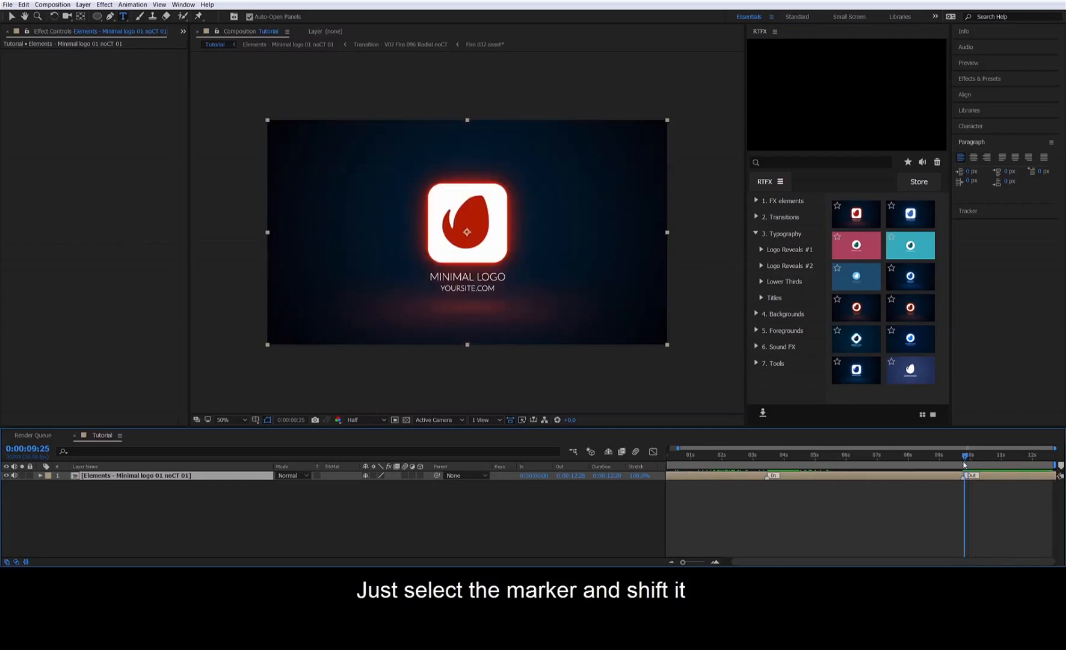
pyautogui.press('space')
pyautogui.moveTo(967, 463); pyautogui.dragTo(774, 459)
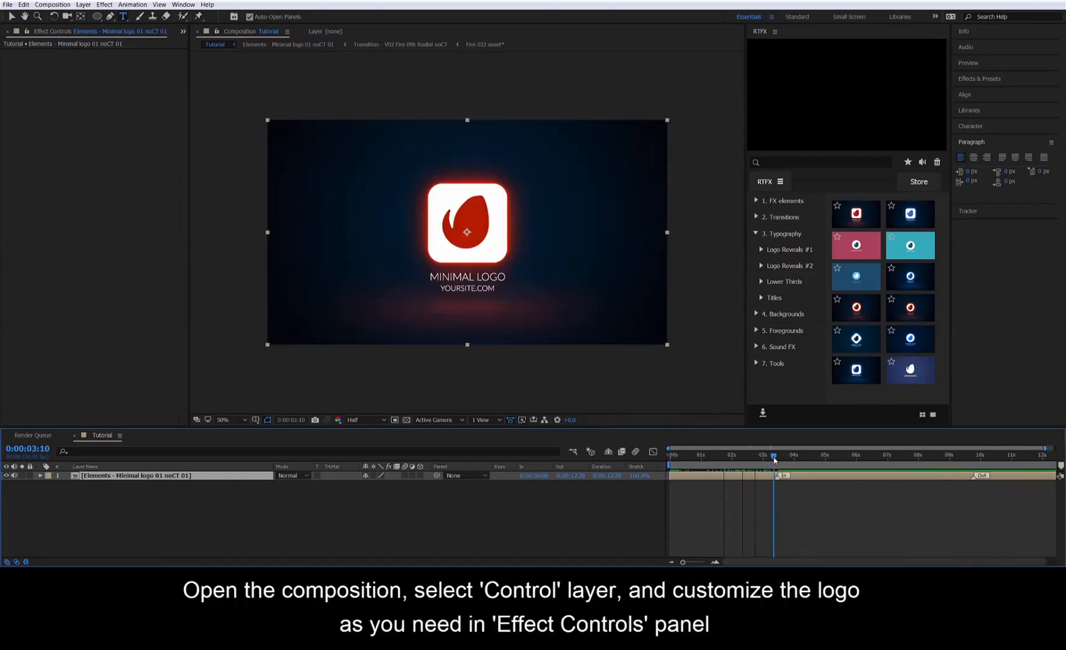
# Step: Open the Minimal logo 01 composition and select its Control layer to show the logo's effect settings
pyautogui.doubleClick(149, 476)
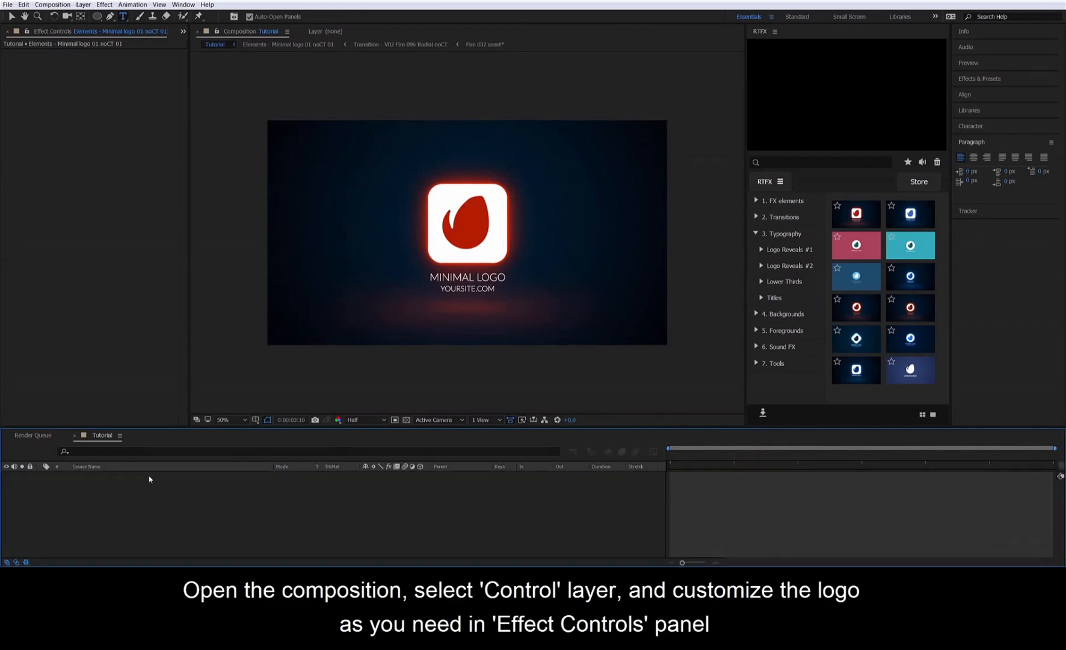
pyautogui.click(160, 478)
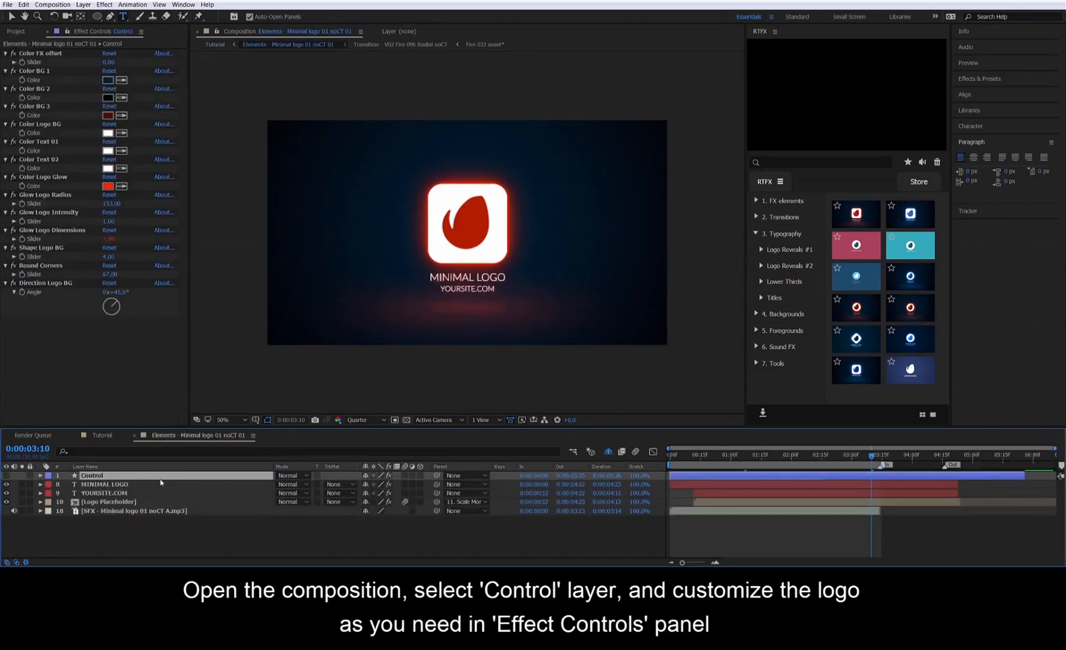
# Step: Try dark red 701100 for Color BG 3 and a different hue for Color Logo Glow on the Control layer
pyautogui.click(110, 117)
pyautogui.moveTo(820, 289); pyautogui.dragTo(827, 352)
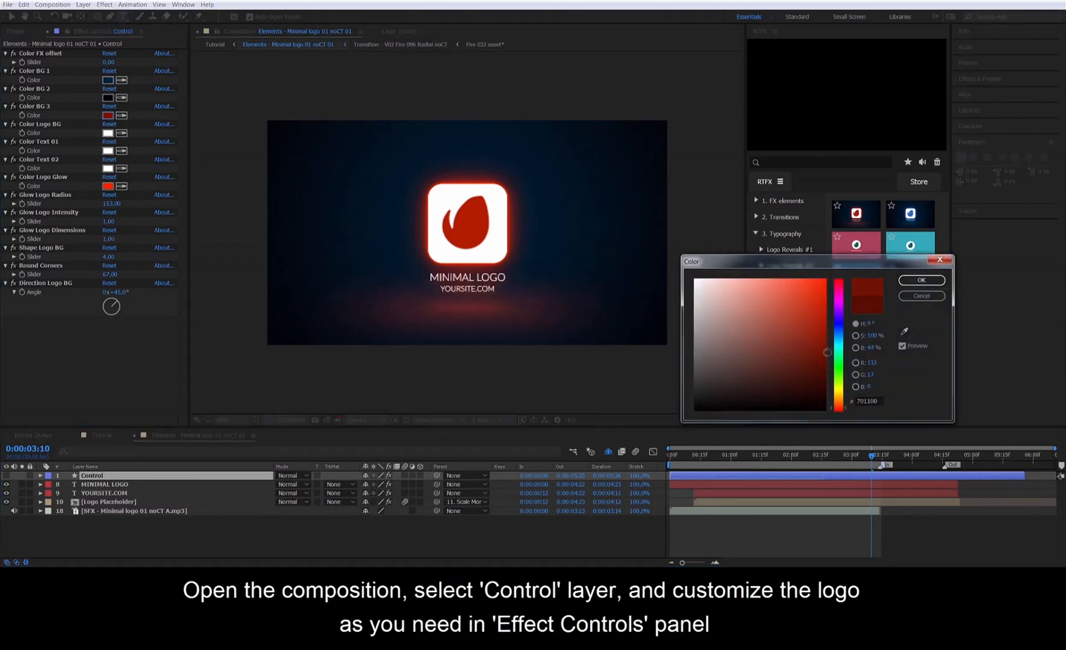
pyautogui.click(921, 280)
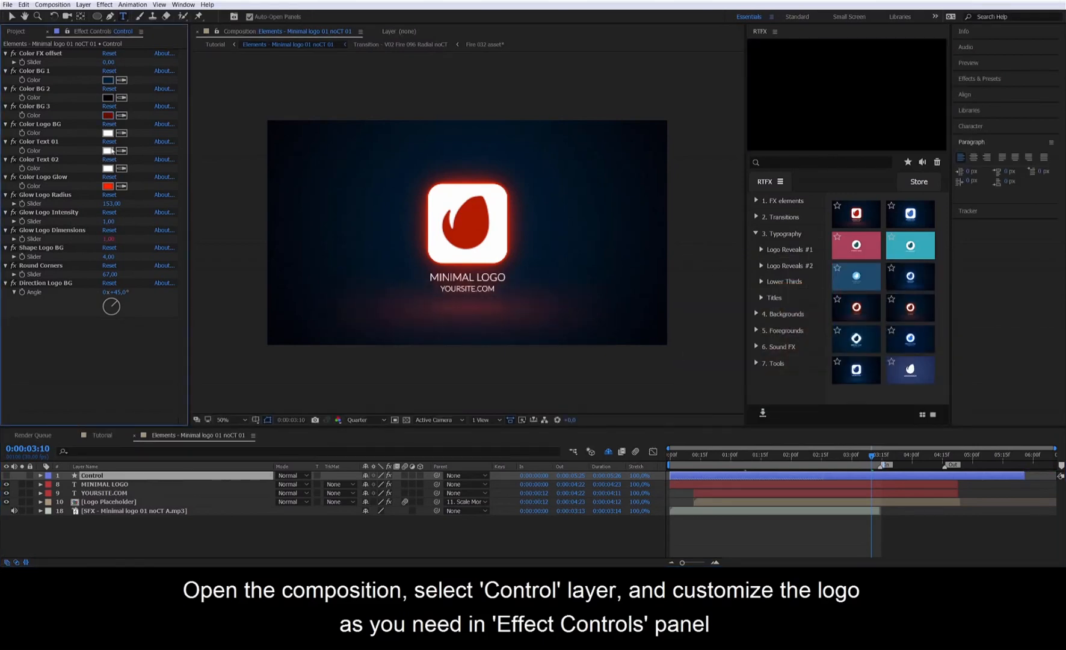
pyautogui.click(109, 185)
pyautogui.moveTo(837, 322); pyautogui.dragTo(839, 335)
pyautogui.click(927, 297)
# Step: Try a different Color FX offset, undo it, and set the Control layer's Round Corners to 86
pyautogui.moveTo(110, 63); pyautogui.dragTo(118, 66)
pyautogui.hotkey('ctrl', 'z')
pyautogui.moveTo(106, 273)
pyautogui.mouseDown()
pyautogui.moveTo(83, 274)
pyautogui.moveTo(269, 268)
pyautogui.moveTo(95, 266)
pyautogui.mouseUp()
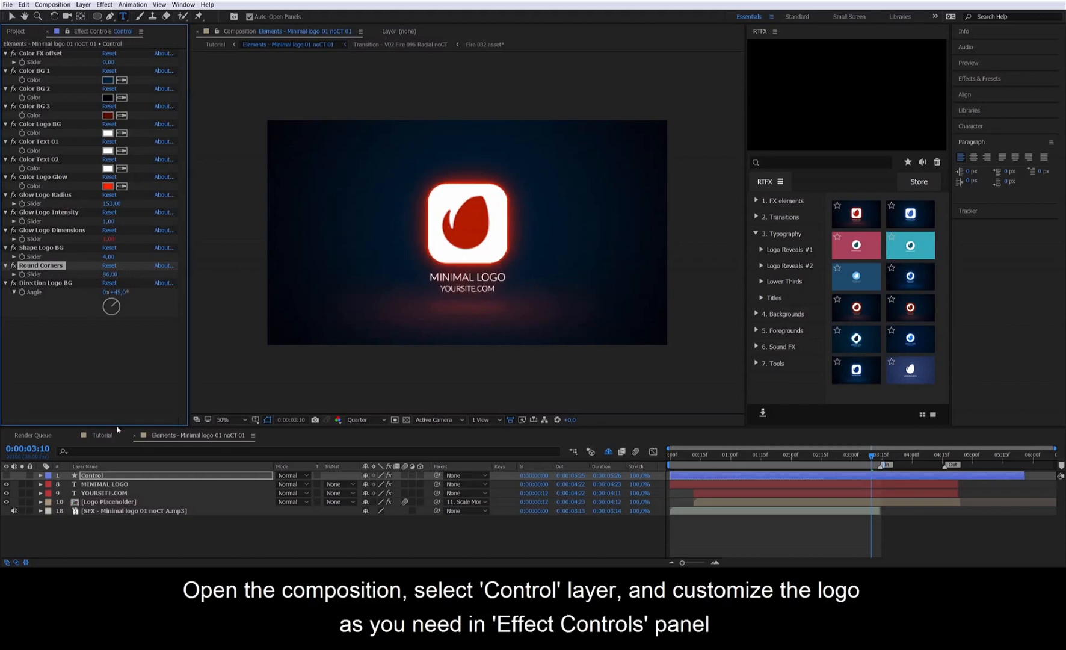
# Step: Try ABSOLUTE as the text of the MINIMAL LOGO layer and undo the text edits
pyautogui.click(113, 485)
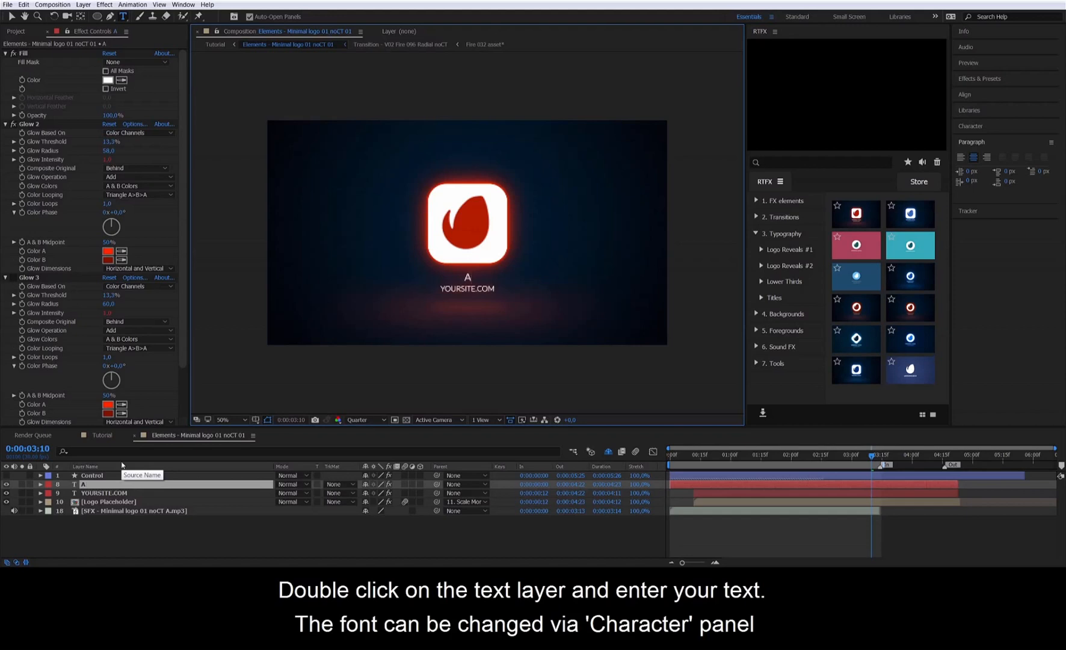
pyautogui.write('O')
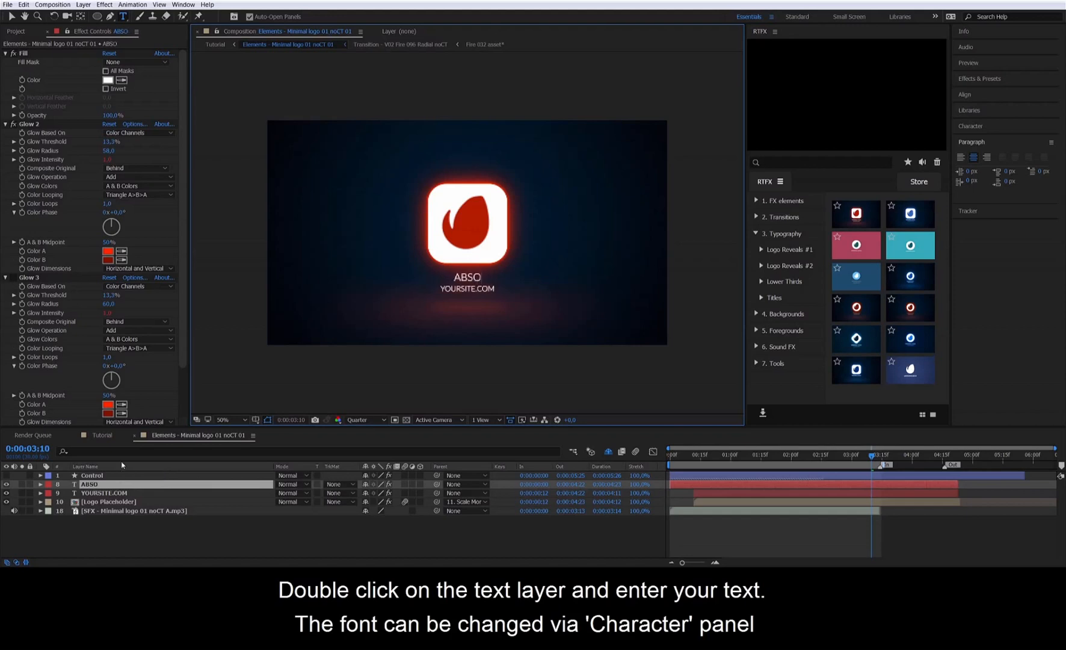
pyautogui.write('LUTE')
pyautogui.press('BackSpace')
pyautogui.press('BackSpace')
pyautogui.press('BackSpace')
pyautogui.press('BackSpace')
pyautogui.press('BackSpace')
pyautogui.hotkey('ctrl', 'z')
pyautogui.hotkey('ctrl', 'z')
pyautogui.hotkey('ctrl', 'z')
pyautogui.hotkey('ctrl', 'z')
pyautogui.hotkey('ctrl', 'z')
# Step: Open the Logo Placeholder composition and hide its Envato logo layer
pyautogui.click(136, 511)
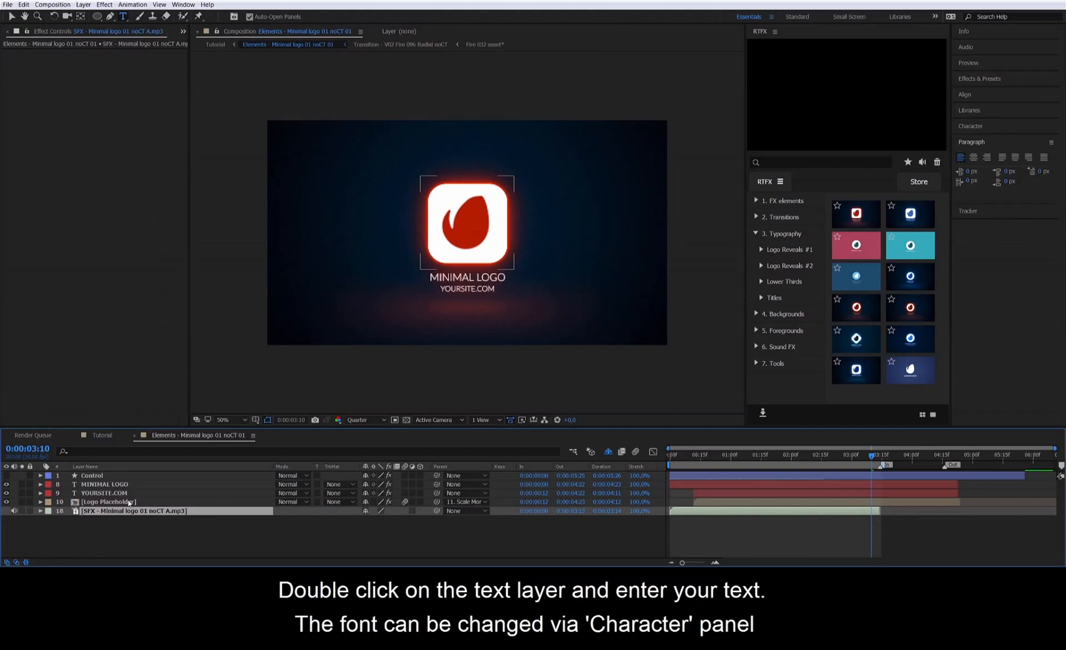
pyautogui.click(130, 502)
pyautogui.doubleClick(138, 502)
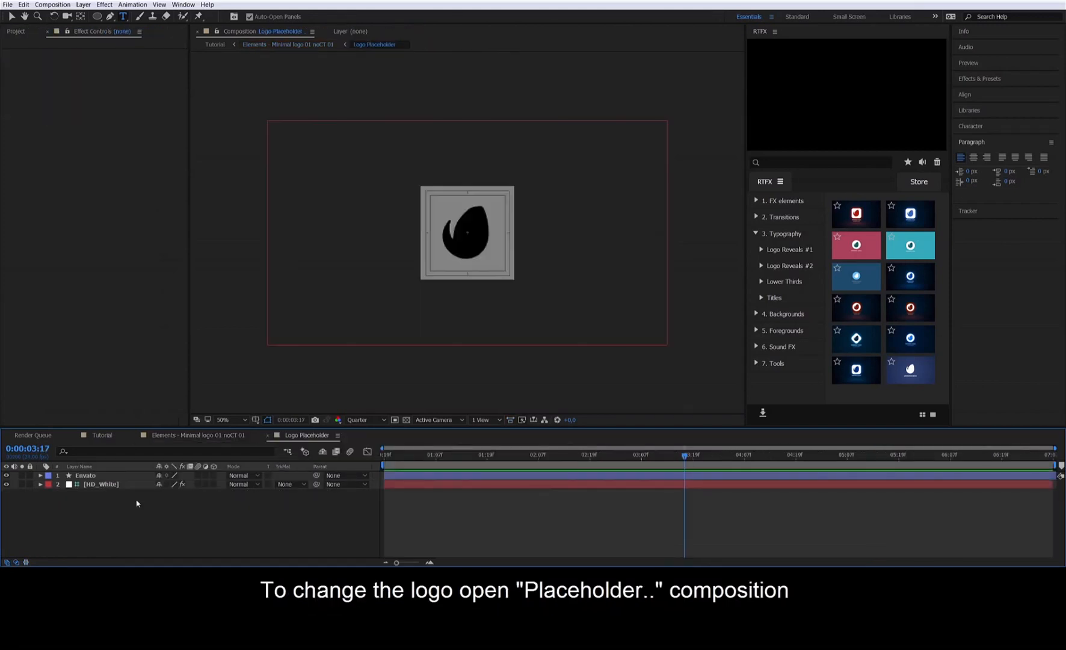
pyautogui.click(75, 476)
pyautogui.click(8, 476)
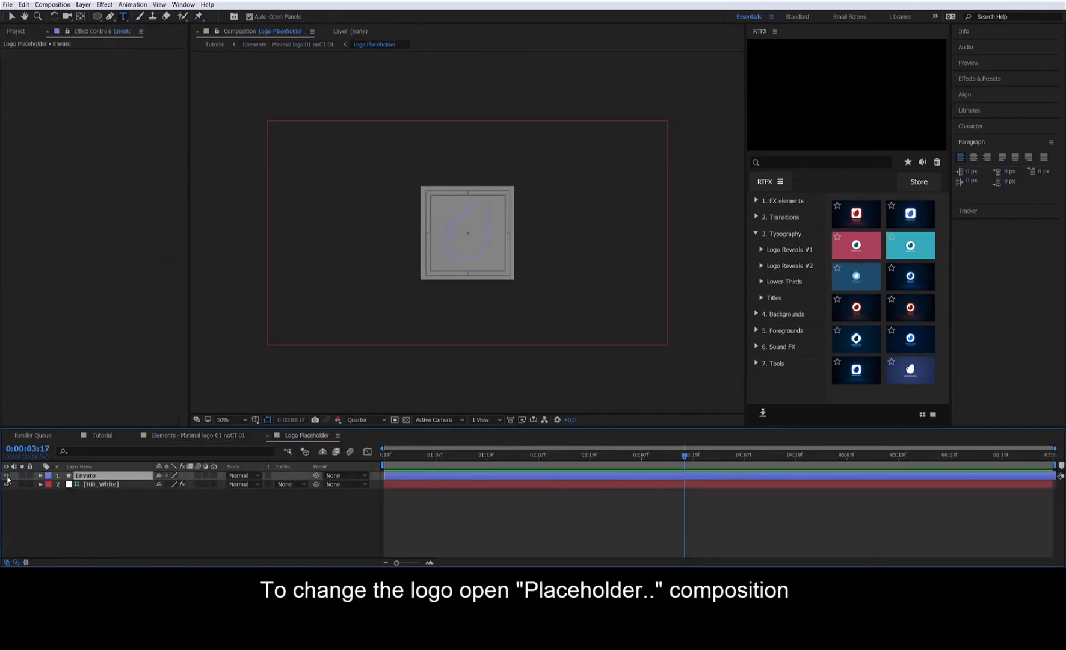
pyautogui.click(7, 475)
pyautogui.click(7, 475)
pyautogui.click(7, 476)
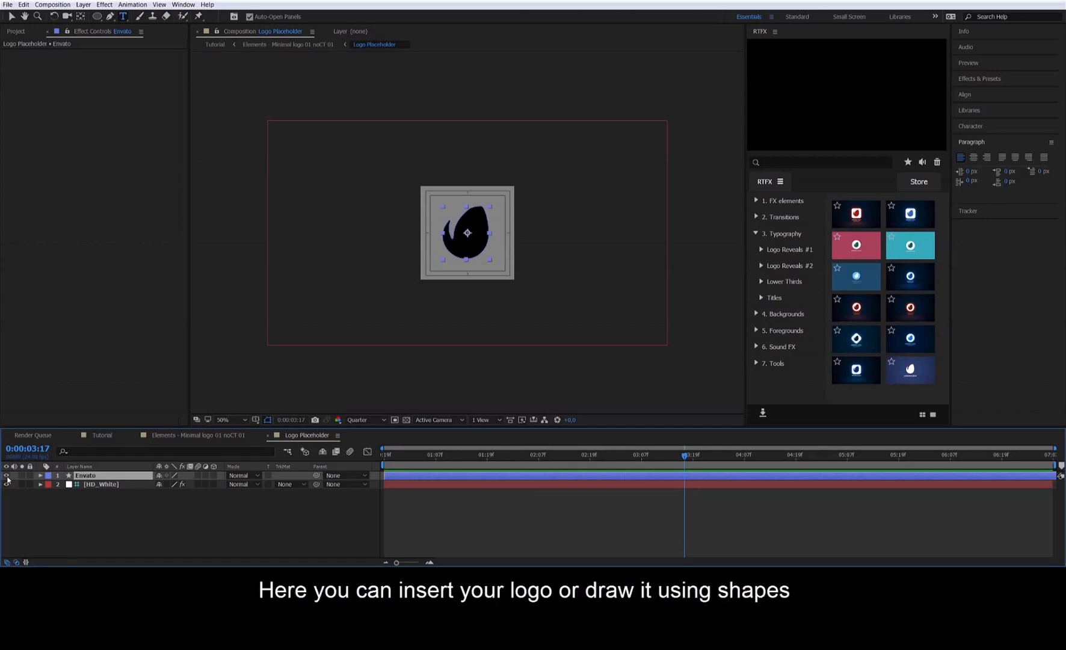
pyautogui.click(7, 476)
# Step: Add a dark gray solid at composition size, draw an upright elliptical mask near its center, and return to the Minimal logo 01 composition
pyautogui.hotkey('ctrl', 'y')
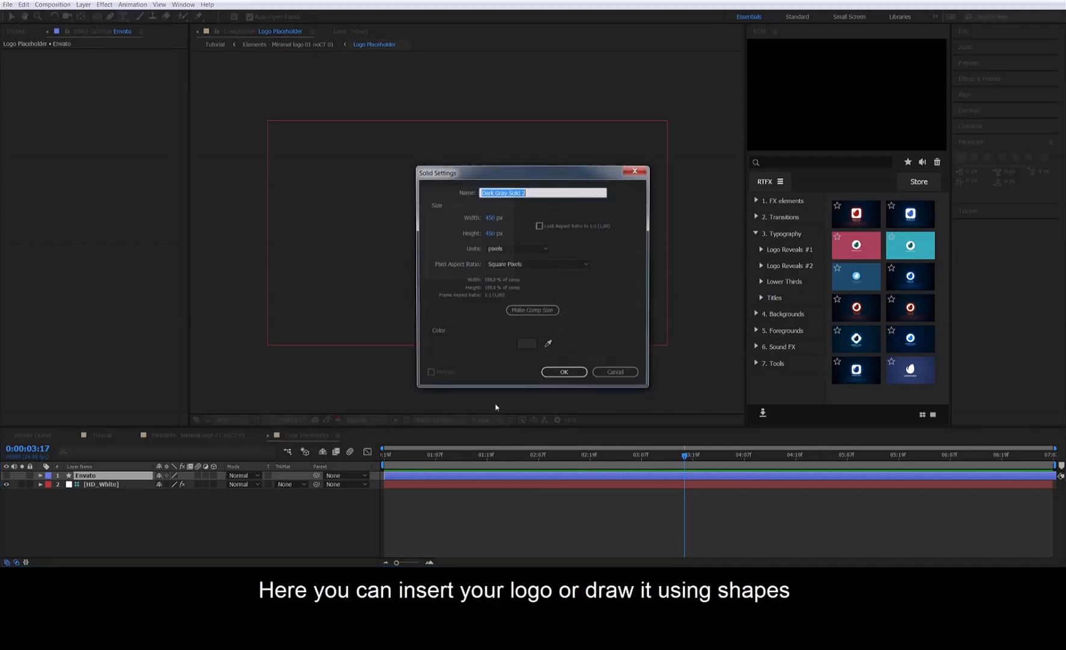
pyautogui.click(572, 375)
pyautogui.click(96, 17)
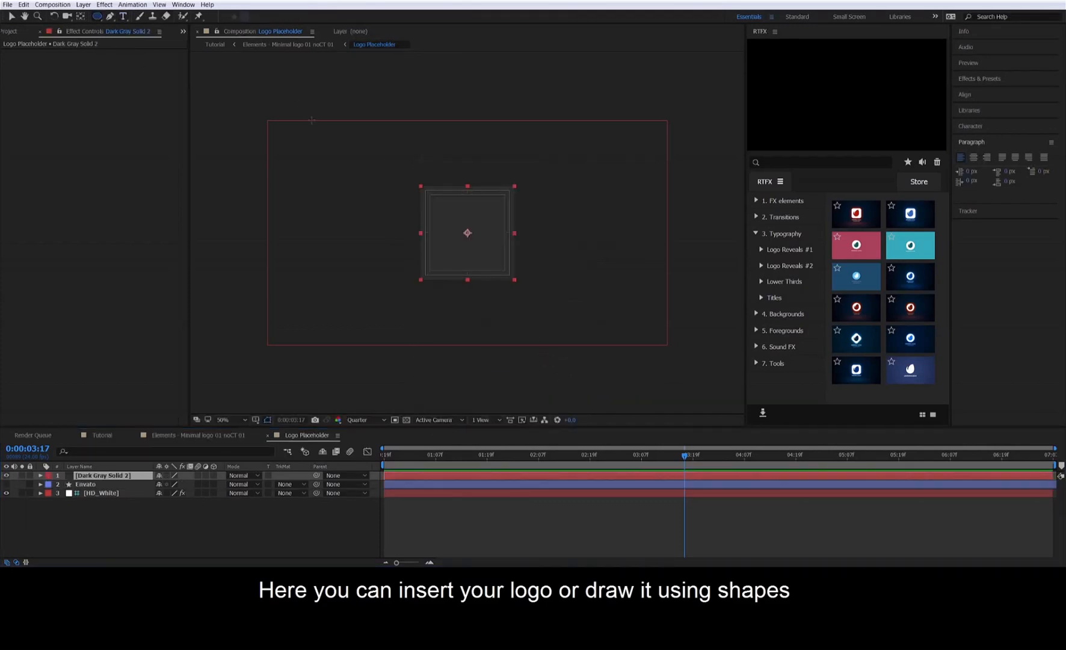
pyautogui.moveTo(449, 211)
pyautogui.mouseDown()
pyautogui.moveTo(476, 272)
pyautogui.moveTo(482, 265)
pyautogui.mouseUp()
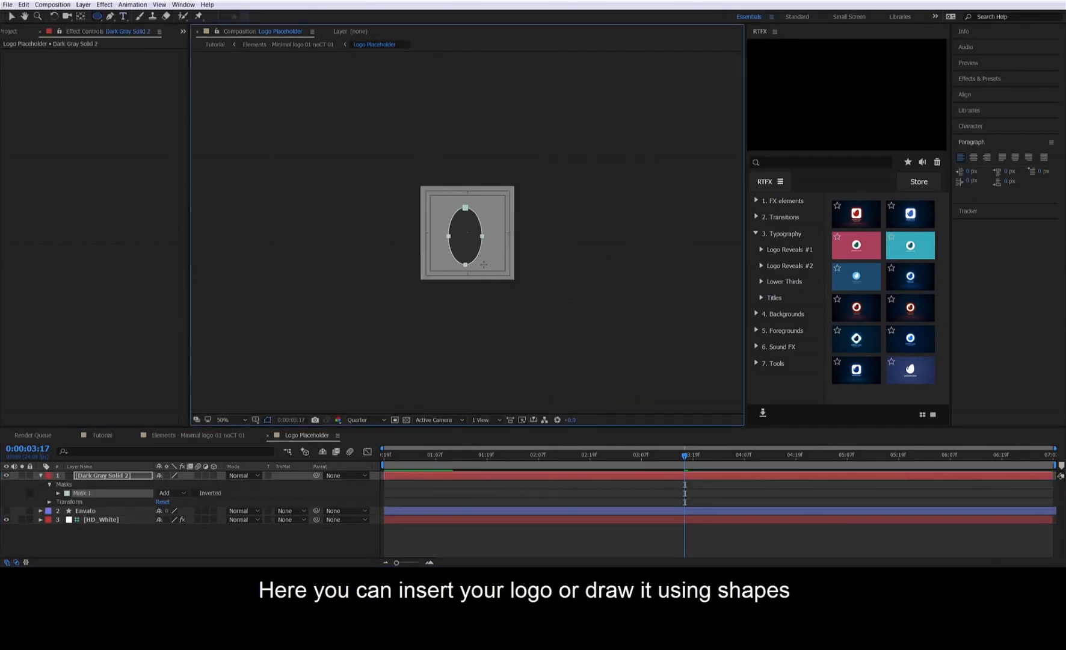
pyautogui.click(223, 438)
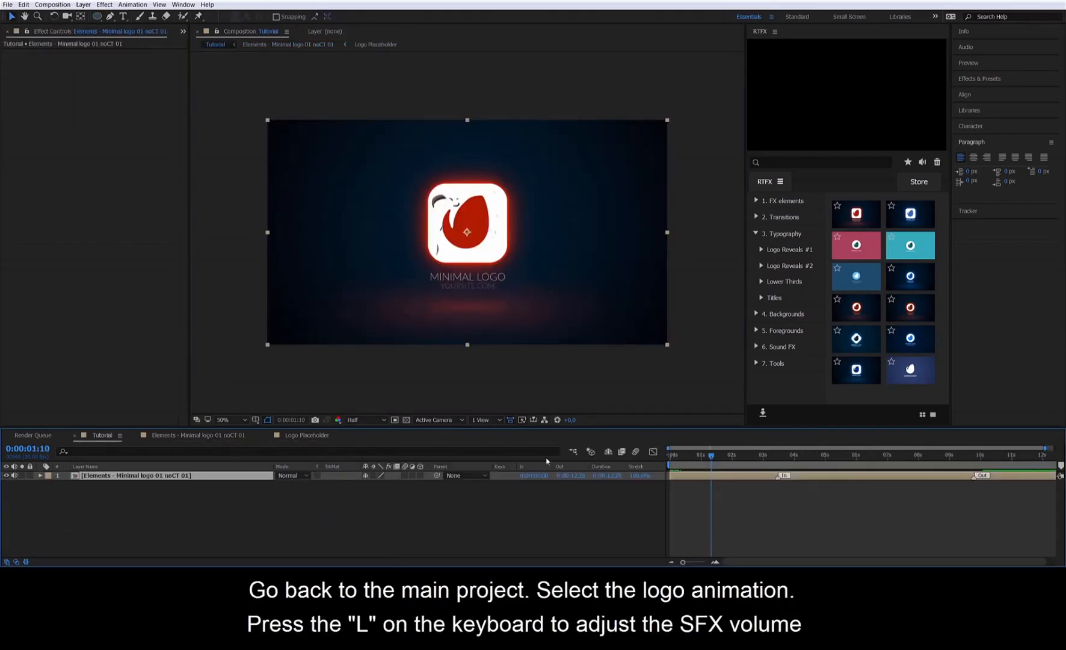
# Step: Preview the end of the Minimal logo 01 animation and lower its layer's Audio Levels to -10 dB
pyautogui.click(977, 456)
pyautogui.press('space')
pyautogui.press('space')
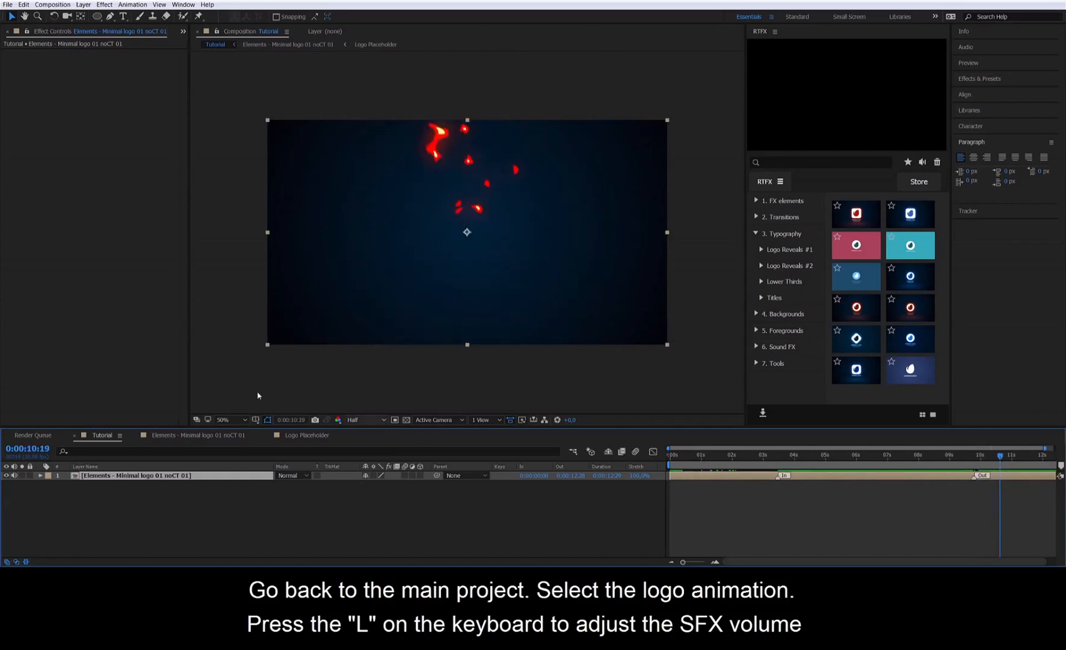
pyautogui.press('l')
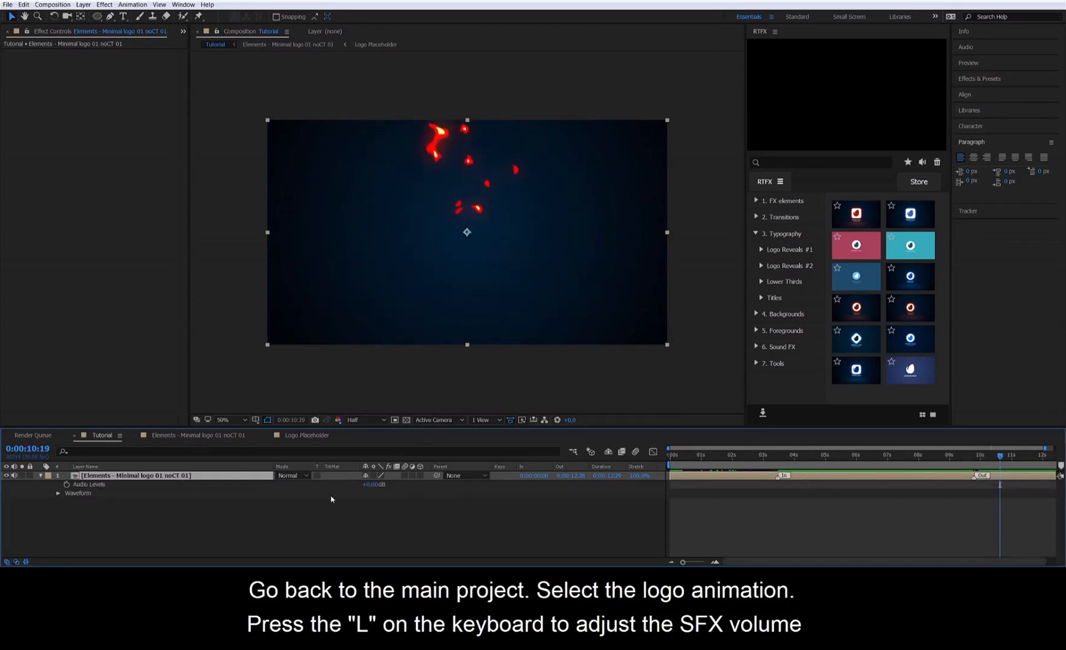
pyautogui.moveTo(374, 489); pyautogui.dragTo(368, 489)
pyautogui.click(40, 476)
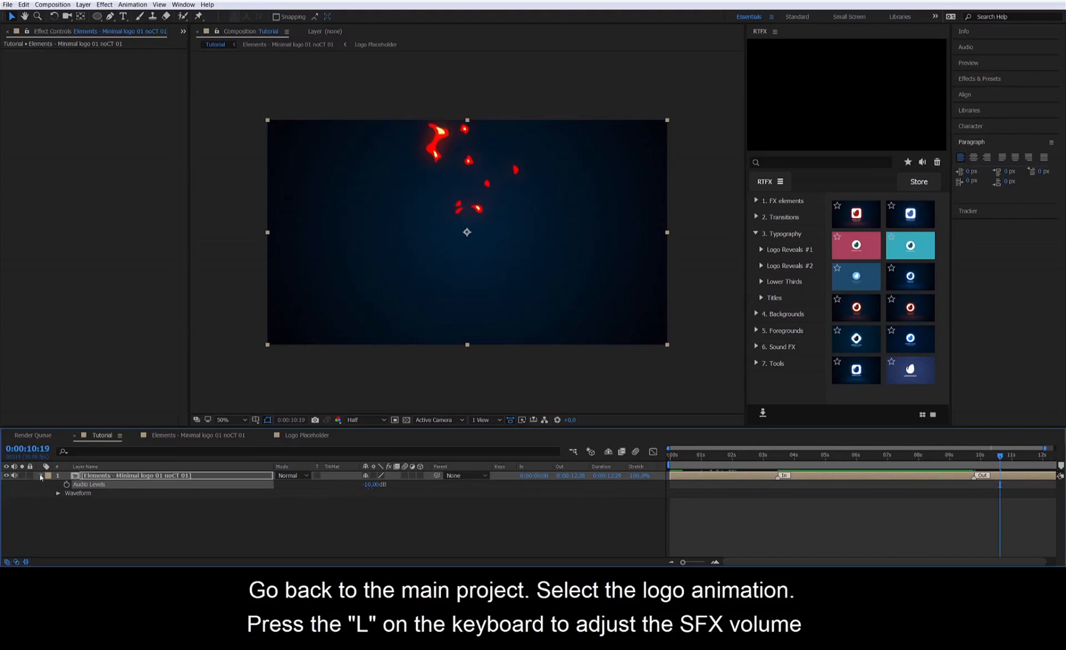
# Step: Play the logo animation around its Out marker and turn off the layer's sound
pyautogui.click(981, 456)
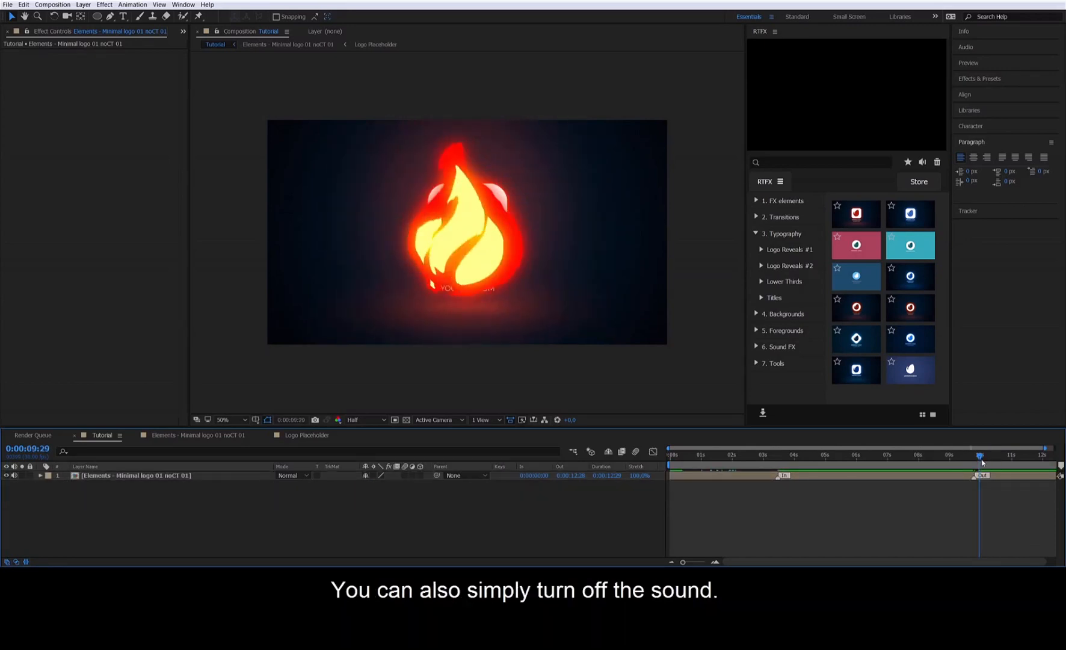
pyautogui.press('space')
pyautogui.click(985, 461)
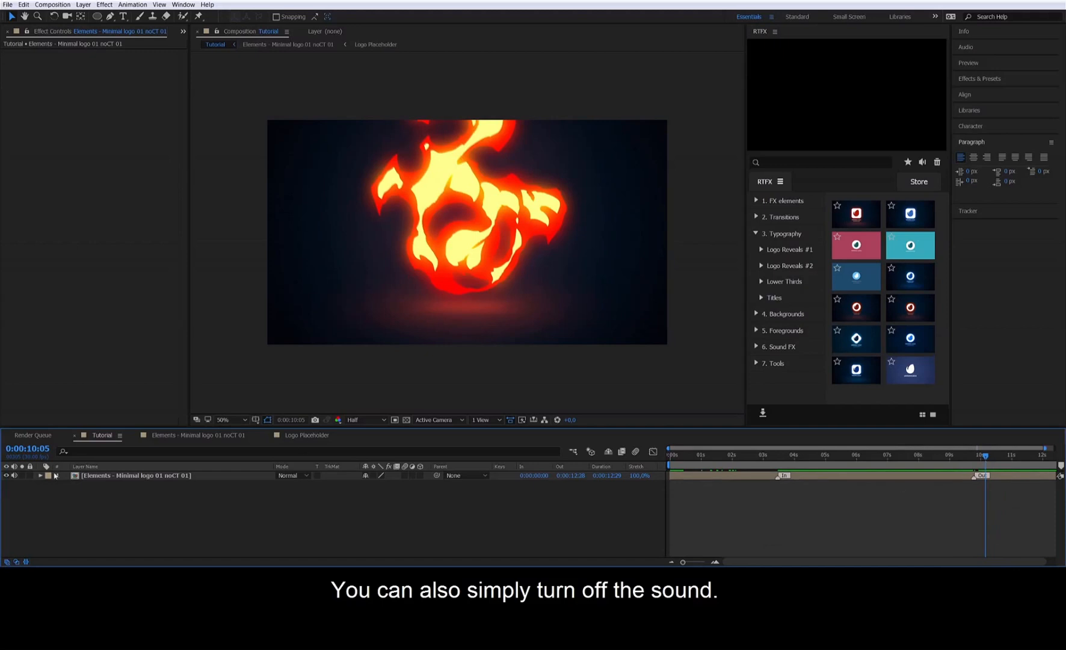
pyautogui.click(15, 475)
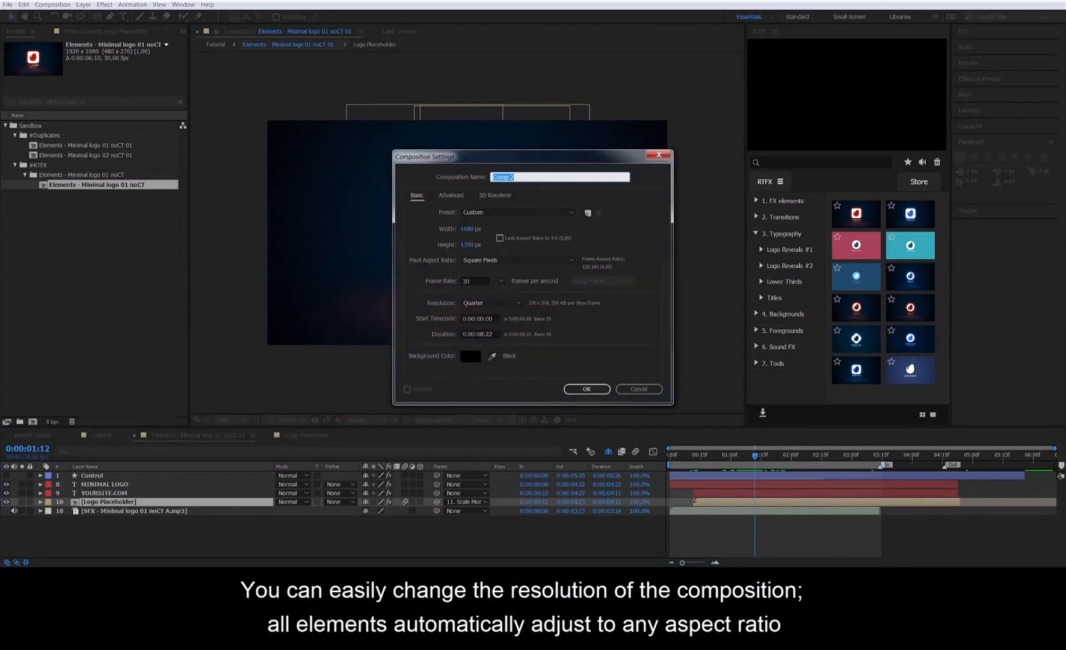
# Step: Create a 1080 x 1350 px composition, add the Minimal logo 01 reveal to it and preview its first frames
pyautogui.click(597, 390)
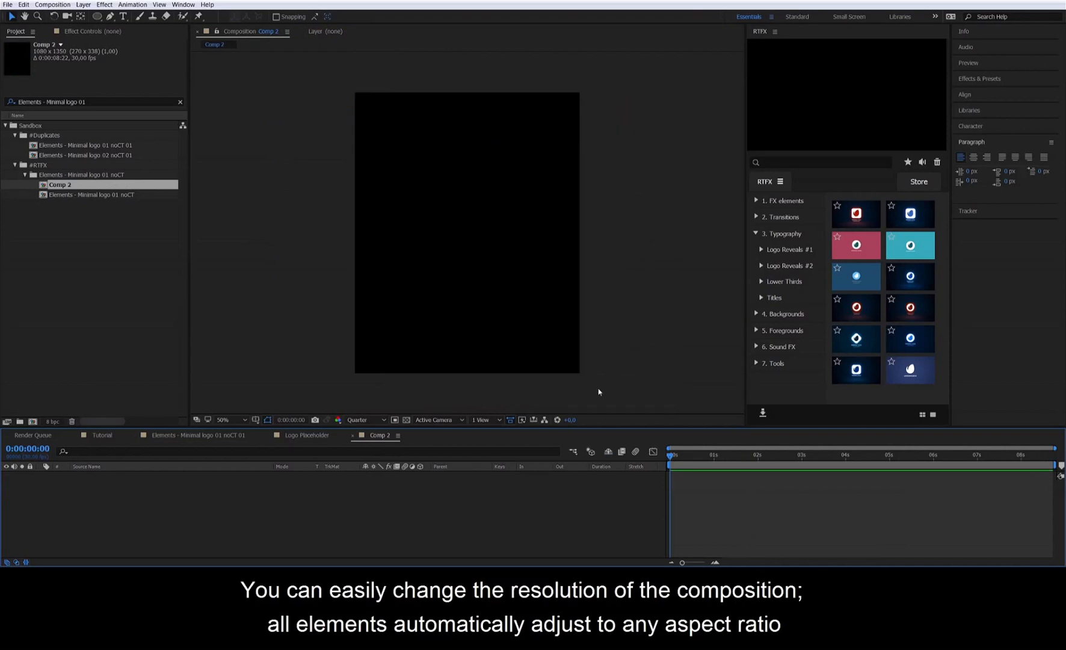
pyautogui.click(857, 214)
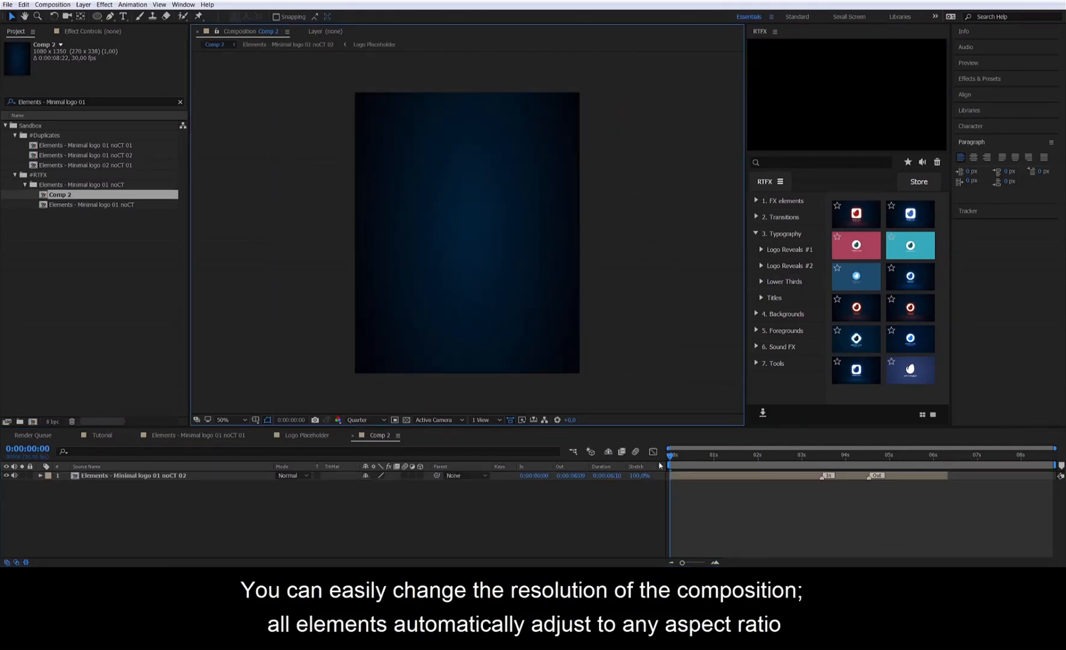
pyautogui.moveTo(680, 459)
pyautogui.mouseDown()
pyautogui.moveTo(797, 457)
pyautogui.moveTo(683, 457)
pyautogui.mouseUp()
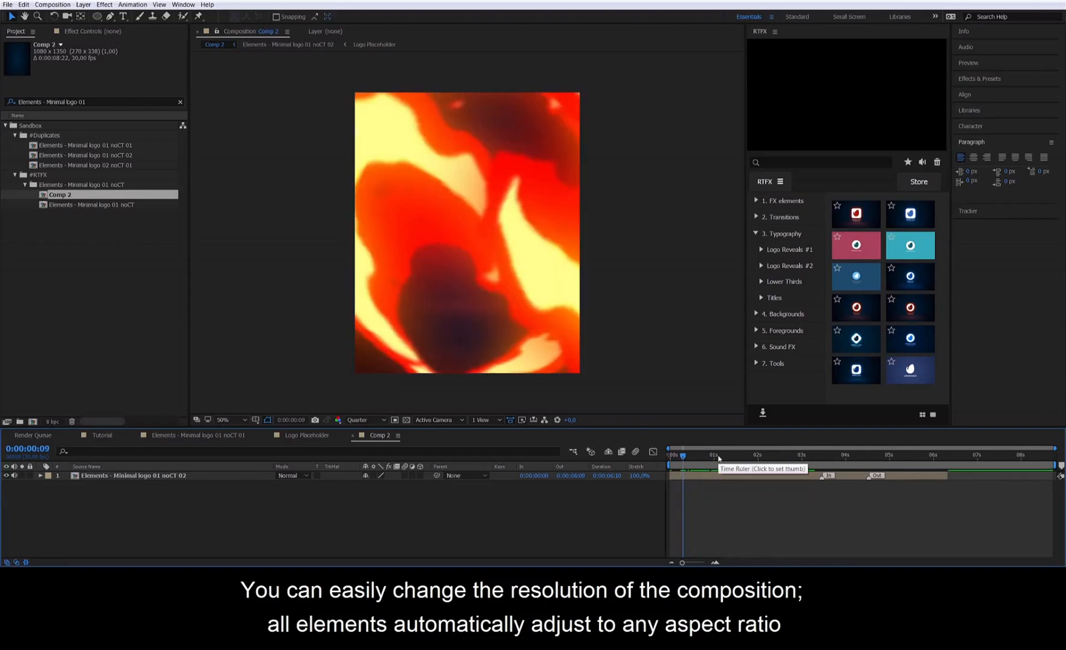
# Step: Create a 1080 x 1920 px composition, add the Minimal logo 01 reveal to it and preview the animation
pyautogui.hotkey('ctrl', 'k')
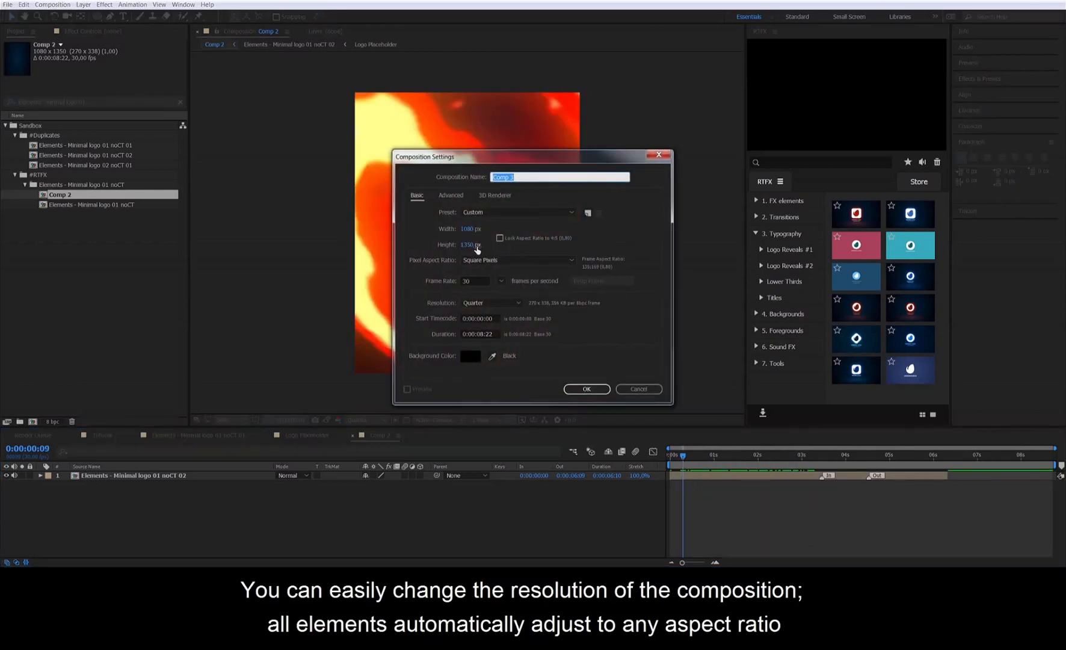
pyautogui.click(475, 245)
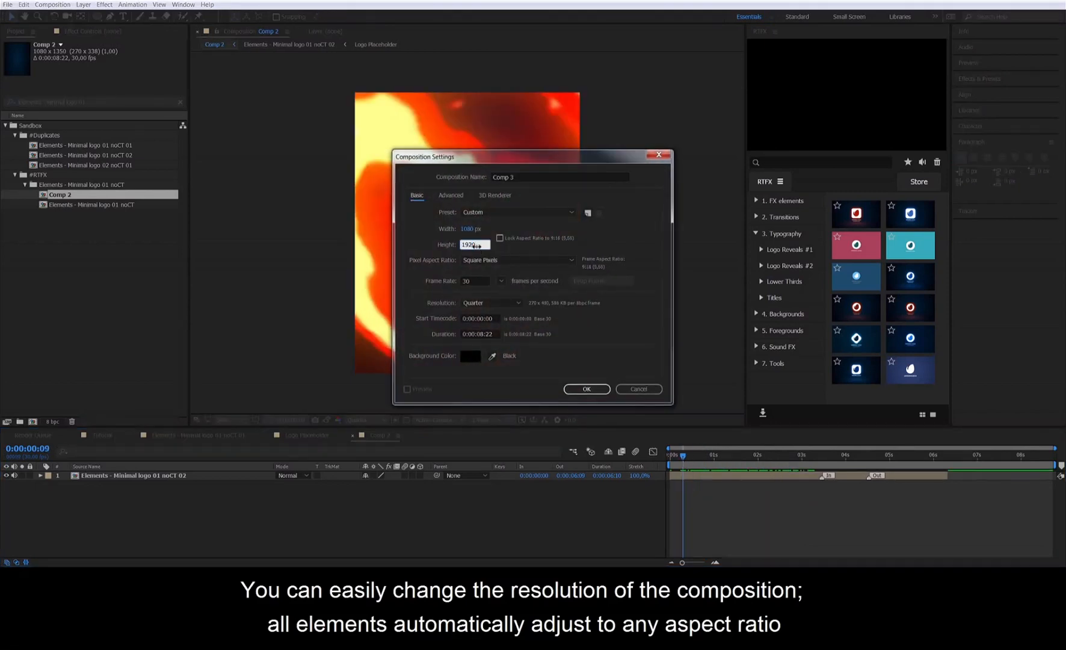
pyautogui.click(586, 389)
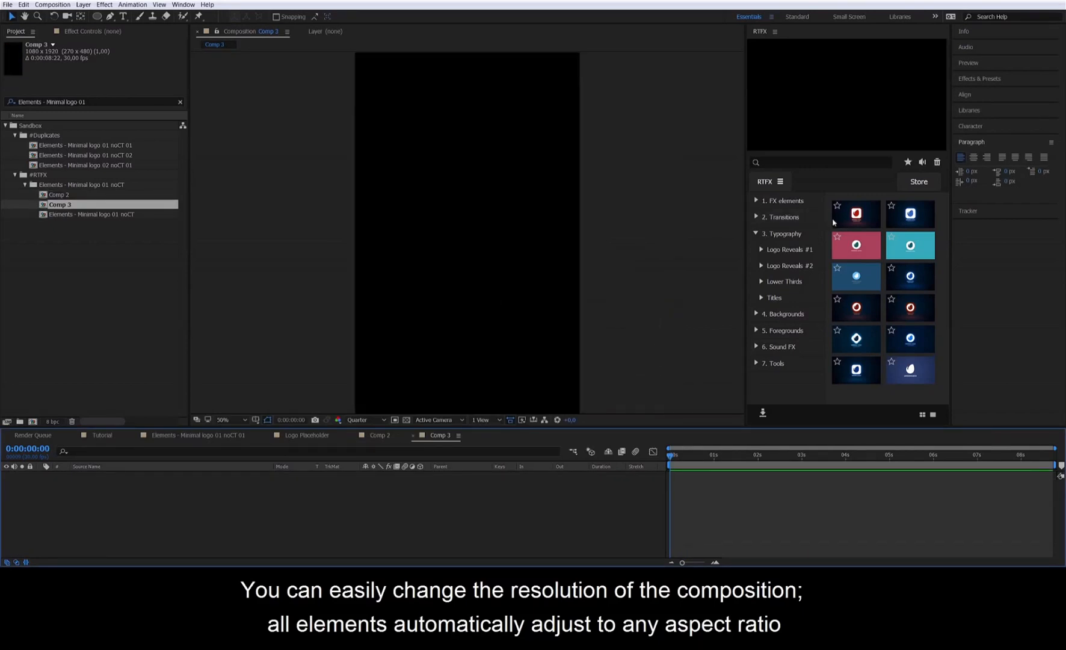
pyautogui.moveTo(843, 218); pyautogui.dragTo(686, 361)
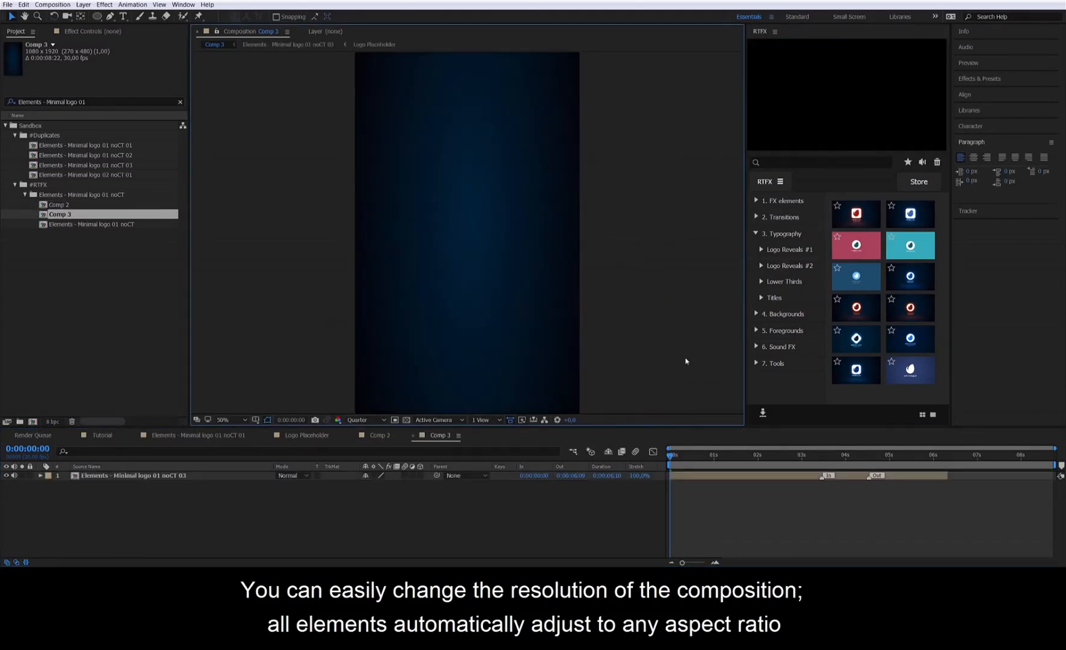
pyautogui.press('space')
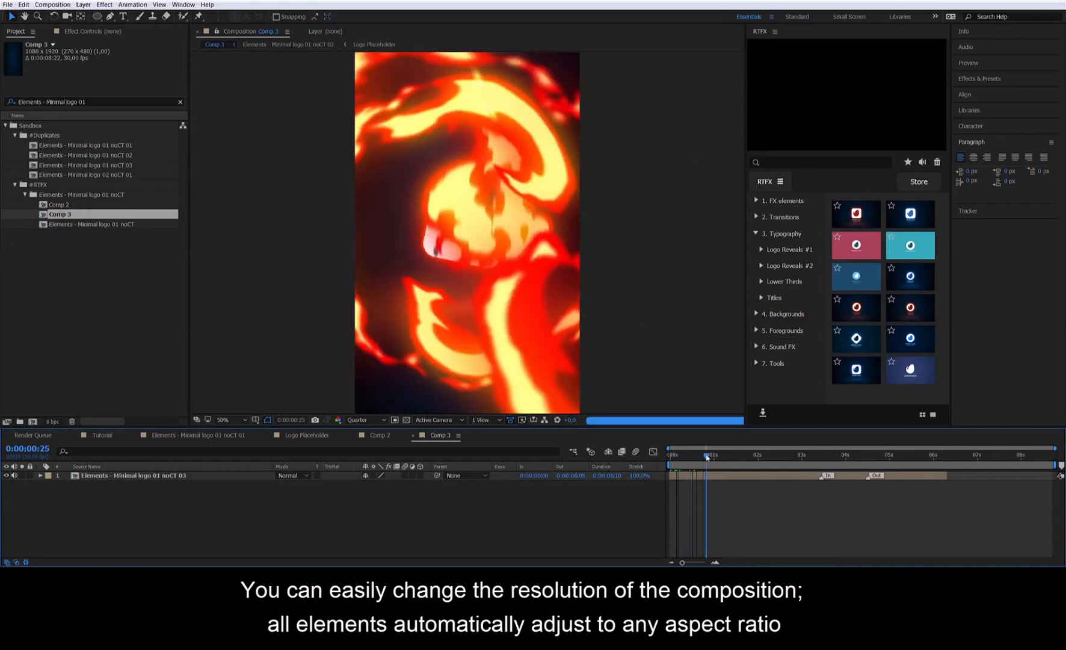
pyautogui.scroll(-1, 632, 388)
pyautogui.moveTo(692, 458); pyautogui.dragTo(735, 460)
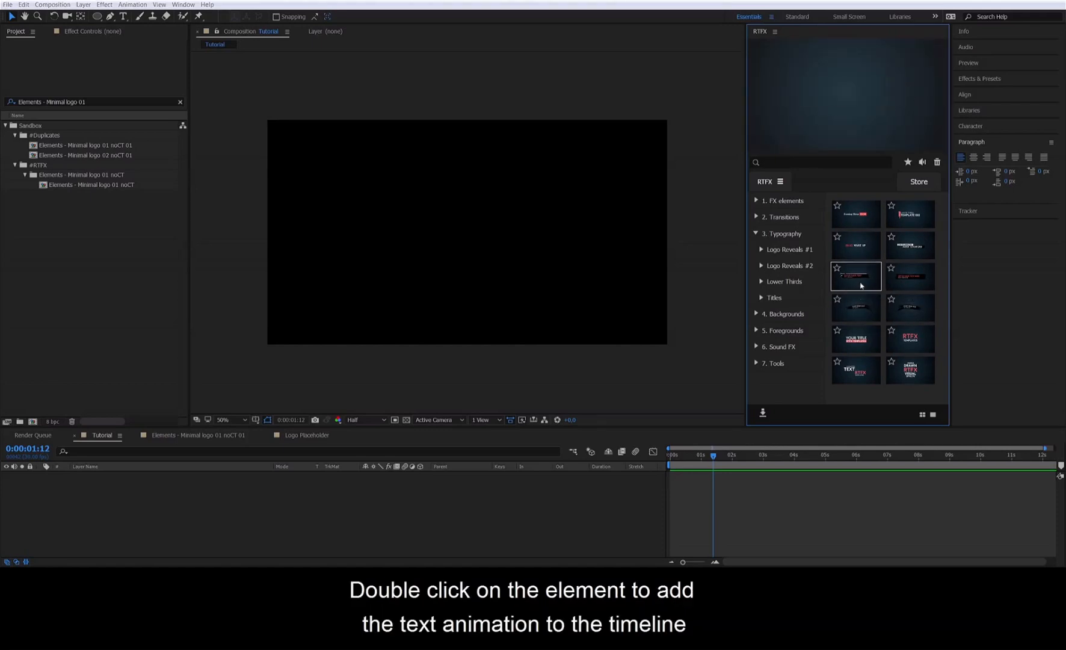
# Step: Add the LowerThird 005 element to the Tutorial composition and set the composition's background color to dark gray 2F2F2F
pyautogui.doubleClick(857, 281)
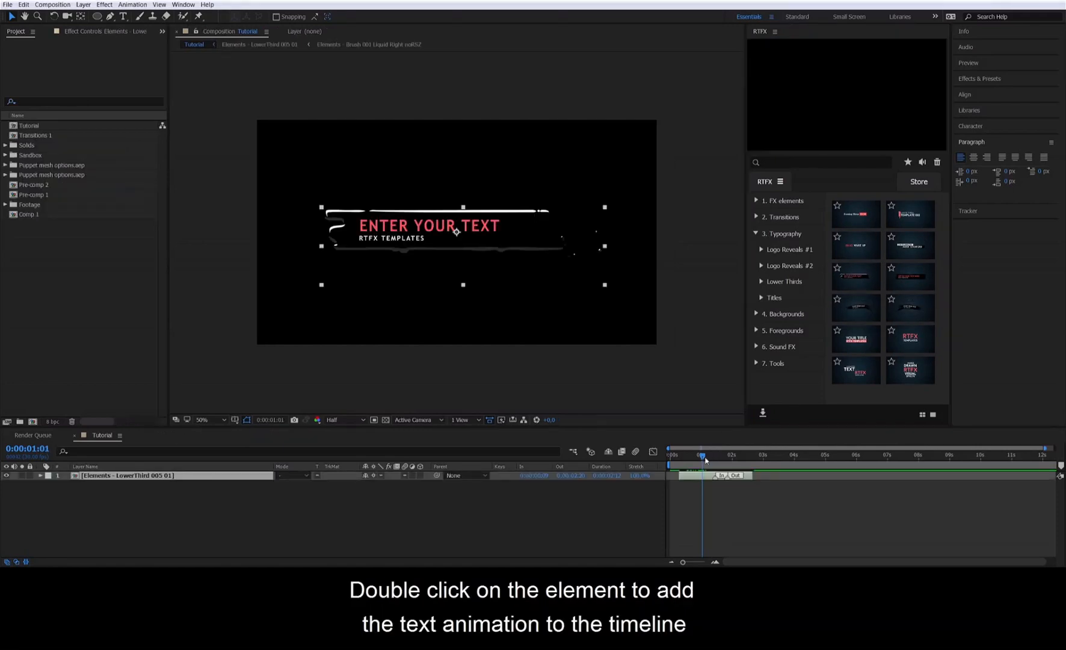
pyautogui.moveTo(705, 460); pyautogui.dragTo(708, 463)
pyautogui.hotkey('ctrl', 'k')
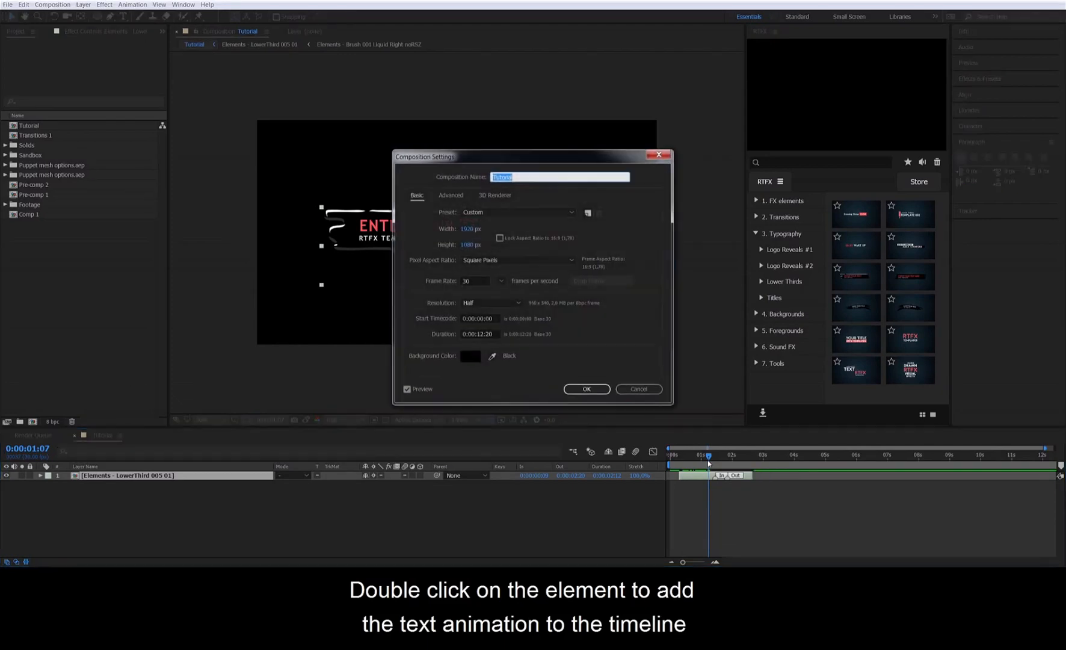
pyautogui.click(470, 357)
pyautogui.click(695, 386)
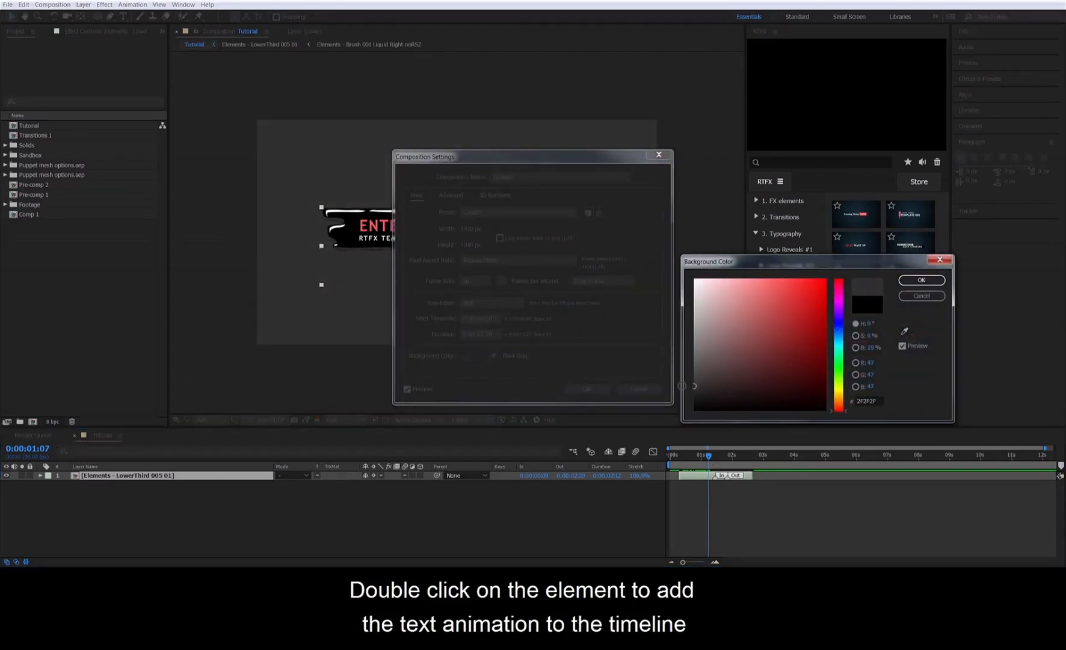
pyautogui.click(923, 282)
pyautogui.click(587, 388)
# Step: Extend the lower third layer to about 5.5 seconds and move its Out marker to just past 3 seconds
pyautogui.click(681, 457)
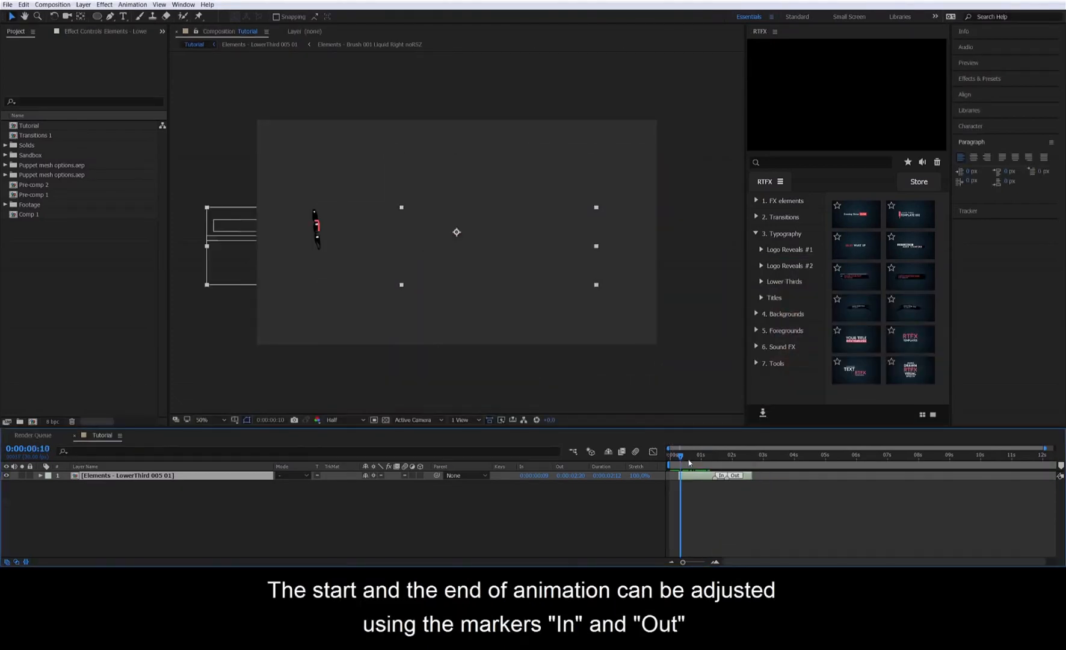
pyautogui.press('space')
pyautogui.moveTo(682, 457); pyautogui.dragTo(840, 475)
pyautogui.moveTo(769, 478)
pyautogui.mouseDown()
pyautogui.moveTo(769, 459)
pyautogui.moveTo(802, 458)
pyautogui.moveTo(698, 469)
pyautogui.mouseUp()
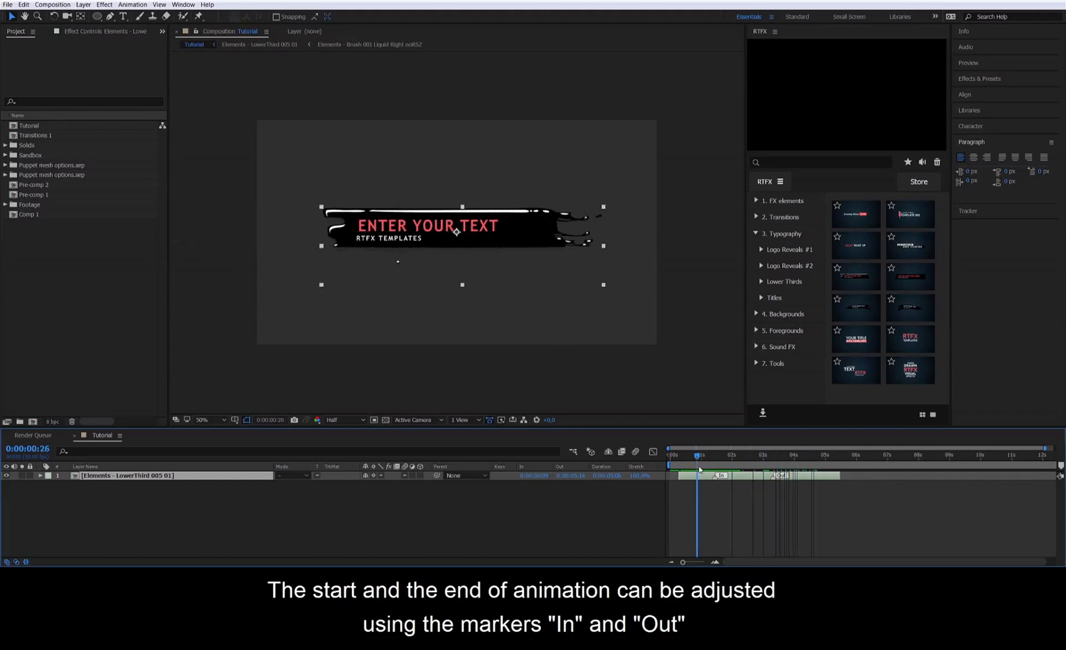
# Step: Scale the lower third to 53% and move it into the lower-left corner of the frame, checking the animation
pyautogui.press('s')
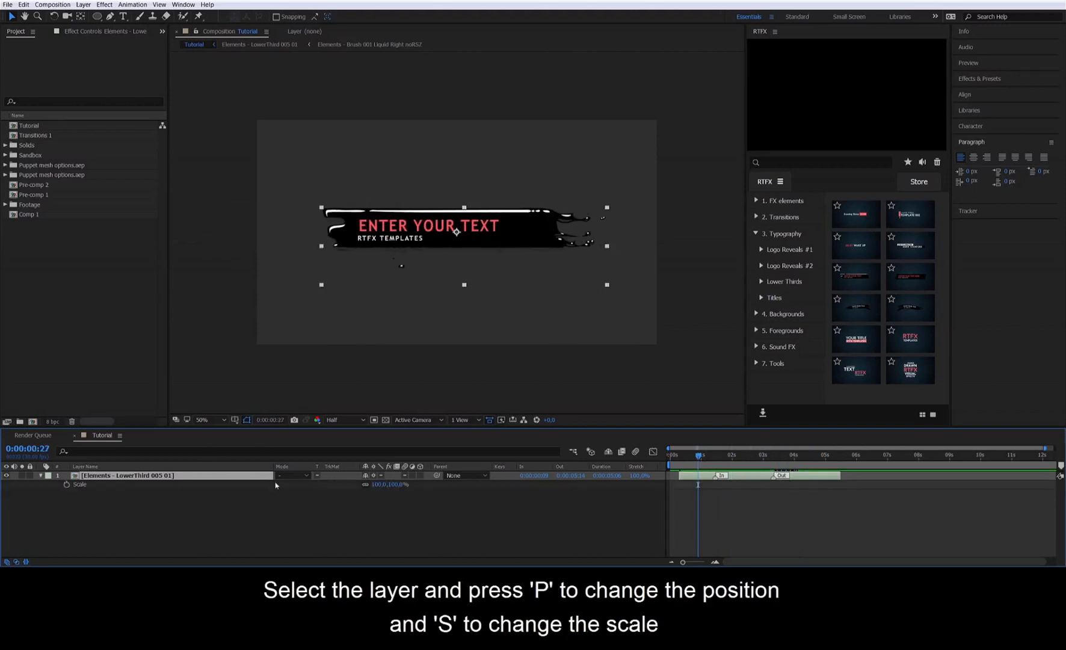
pyautogui.moveTo(373, 486); pyautogui.dragTo(346, 487)
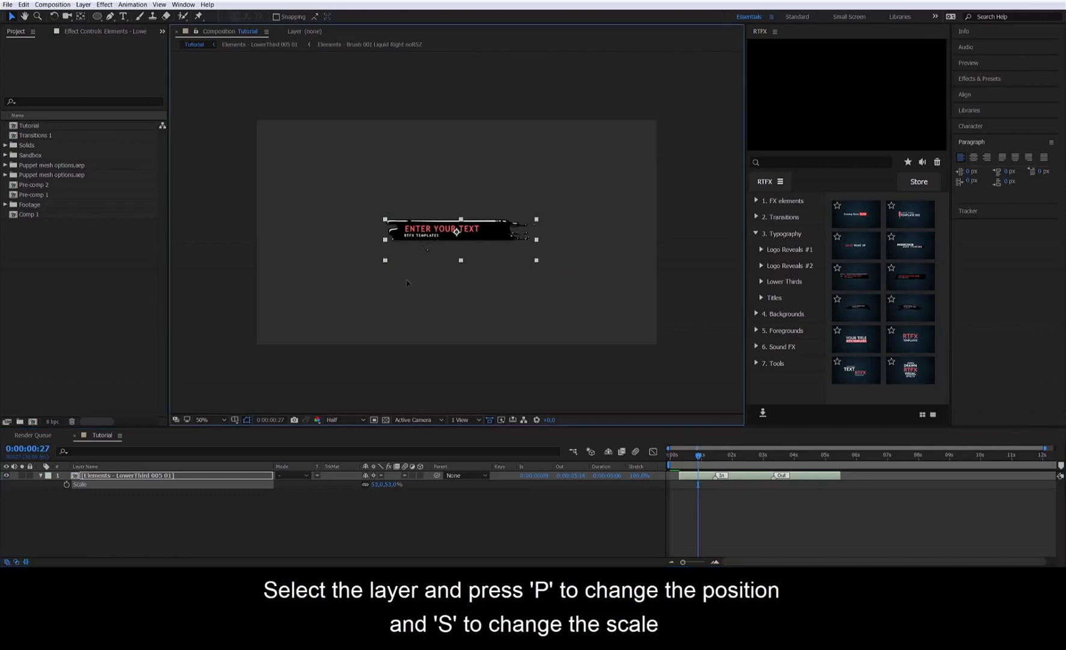
pyautogui.moveTo(430, 243); pyautogui.dragTo(325, 319)
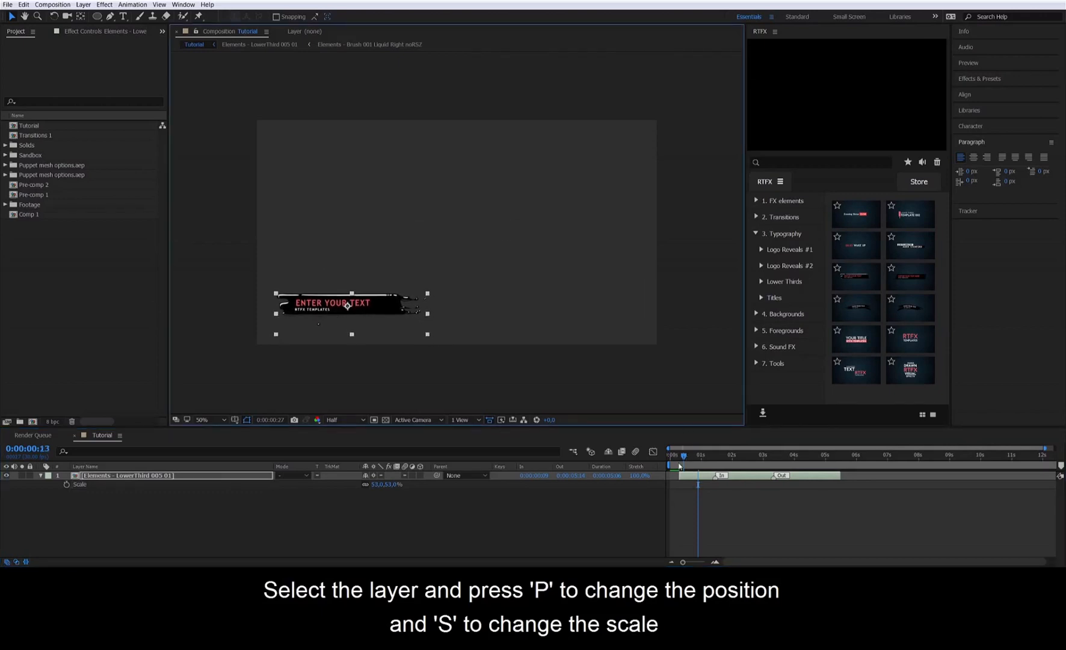
pyautogui.moveTo(679, 466); pyautogui.dragTo(753, 464)
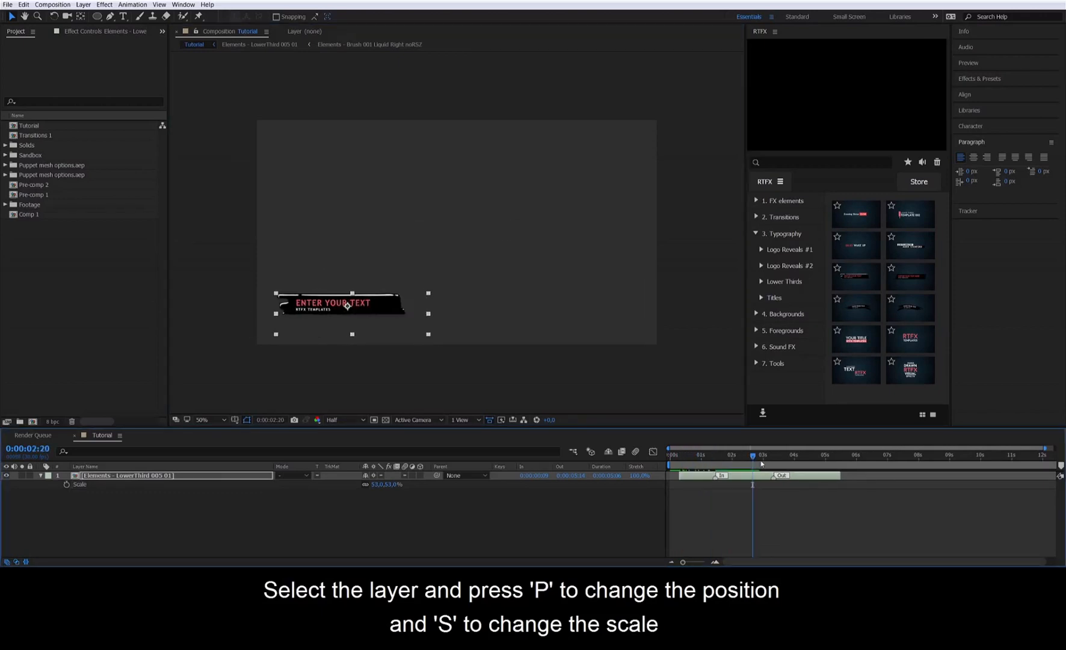
# Step: Open the lower third's composition and display the effect settings of its Control layer
pyautogui.doubleClick(170, 476)
pyautogui.click(92, 475)
pyautogui.click(709, 460)
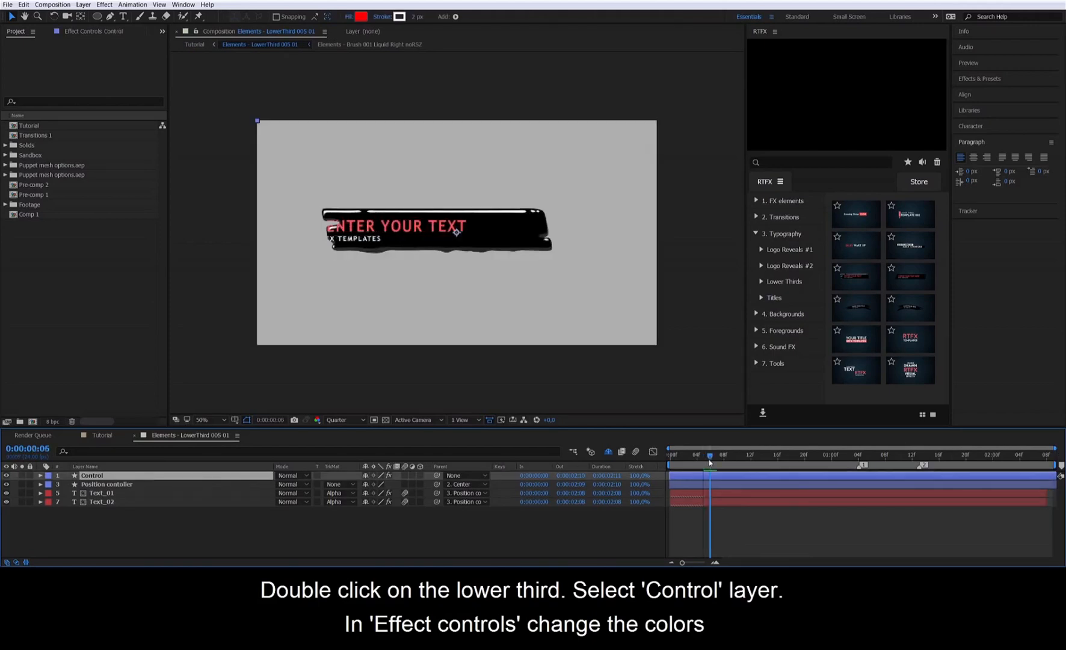
pyautogui.moveTo(710, 461); pyautogui.dragTo(731, 461)
pyautogui.click(106, 33)
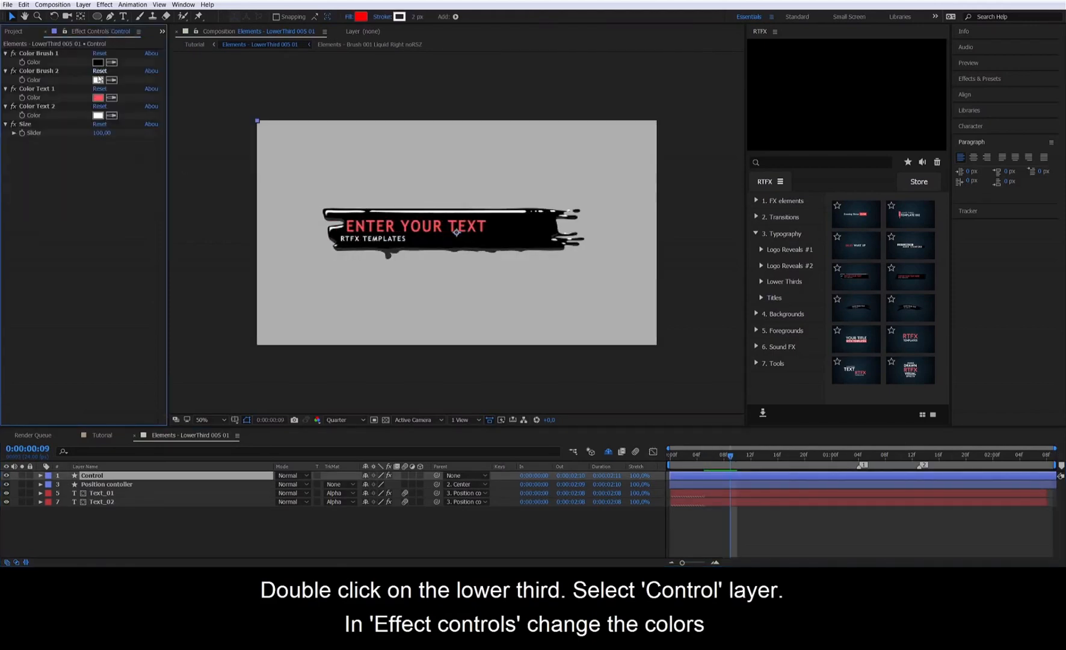
# Step: Try a different Color Text 1 and green 007238 for Color Brush 1 on the Control layer
pyautogui.click(98, 97)
pyautogui.click(767, 351)
pyautogui.click(921, 300)
pyautogui.click(98, 62)
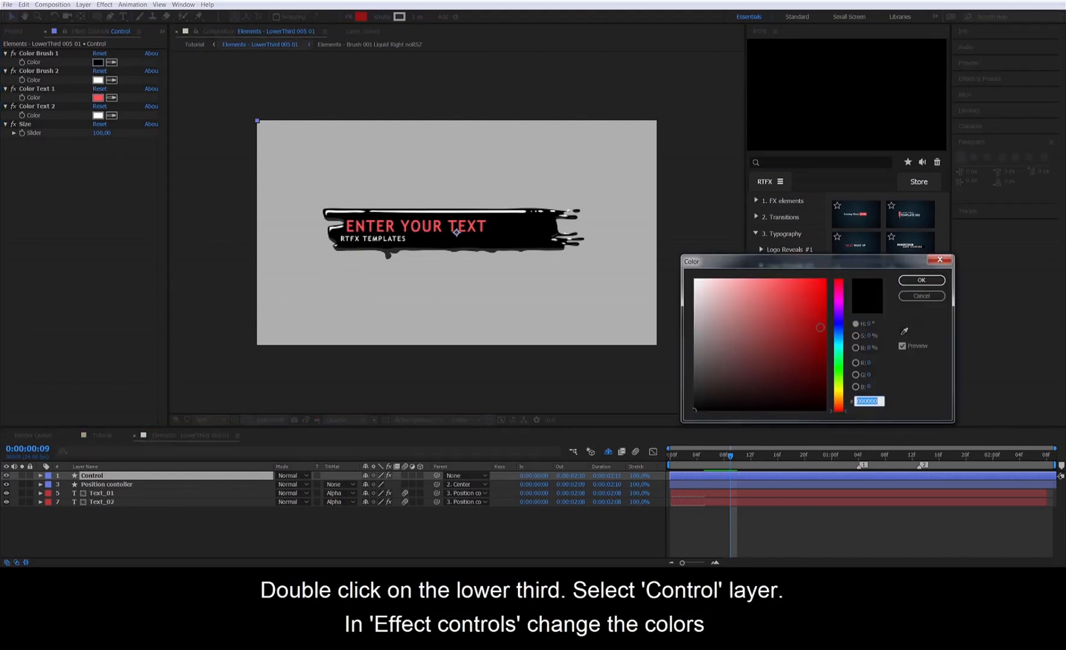
pyautogui.moveTo(839, 338)
pyautogui.mouseDown()
pyautogui.moveTo(840, 327)
pyautogui.moveTo(839, 343)
pyautogui.mouseUp()
pyautogui.moveTo(825, 312)
pyautogui.mouseDown()
pyautogui.moveTo(806, 323)
pyautogui.moveTo(823, 369)
pyautogui.moveTo(808, 343)
pyautogui.moveTo(839, 381)
pyautogui.moveTo(839, 361)
pyautogui.mouseUp()
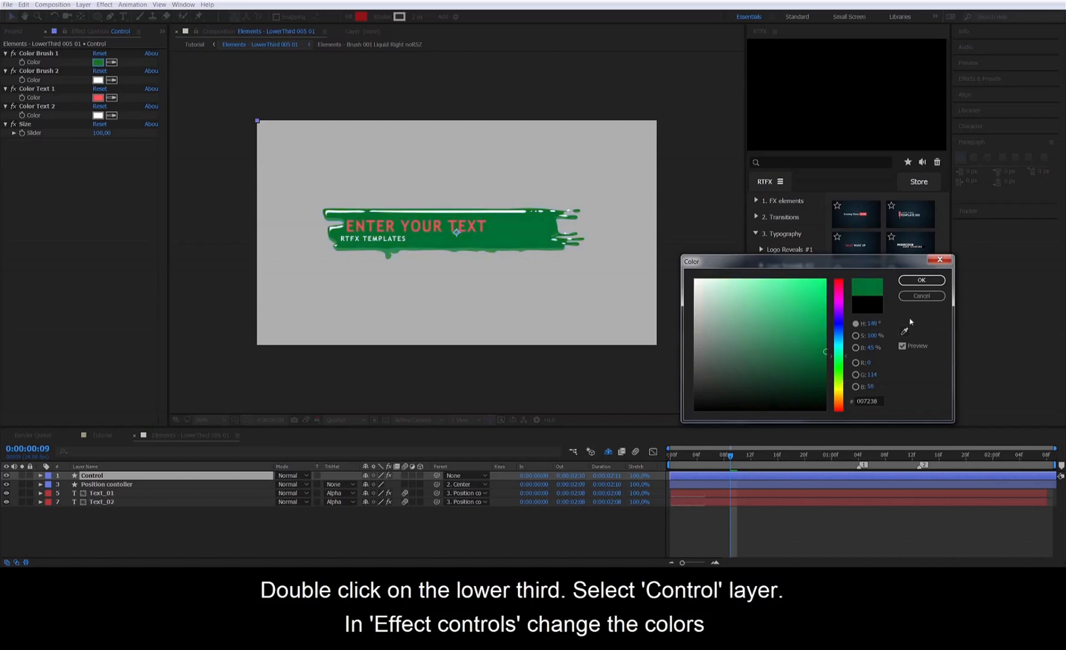
pyautogui.click(922, 295)
# Step: Replace the lower third in the Tutorial composition with the AWESOME title from the Titles category and preview it
pyautogui.click(101, 435)
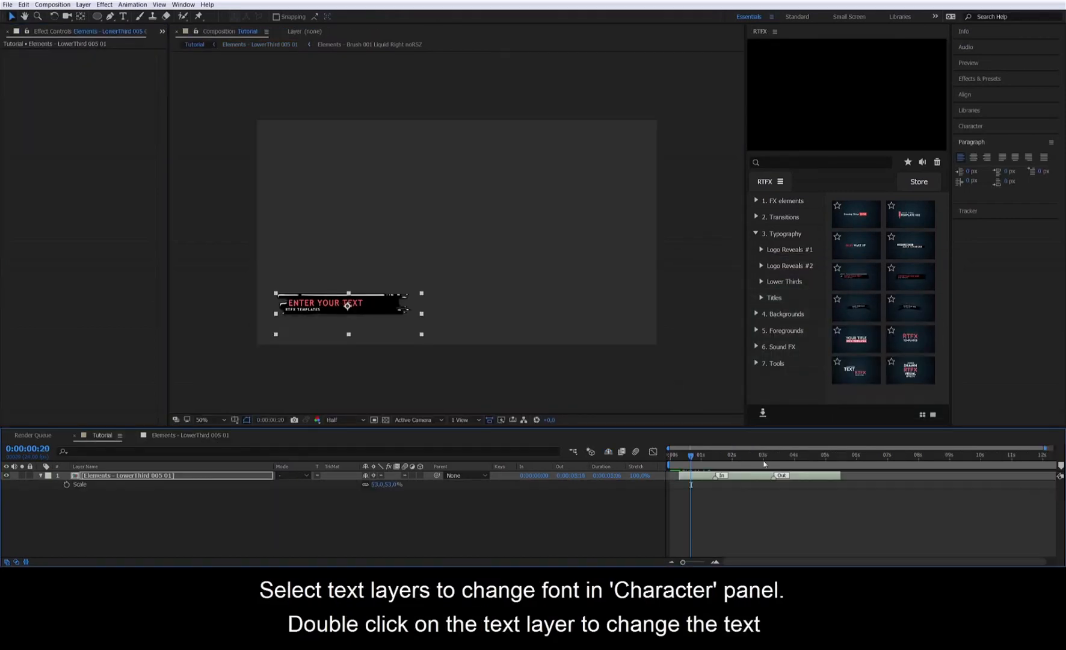
pyautogui.press('Delete')
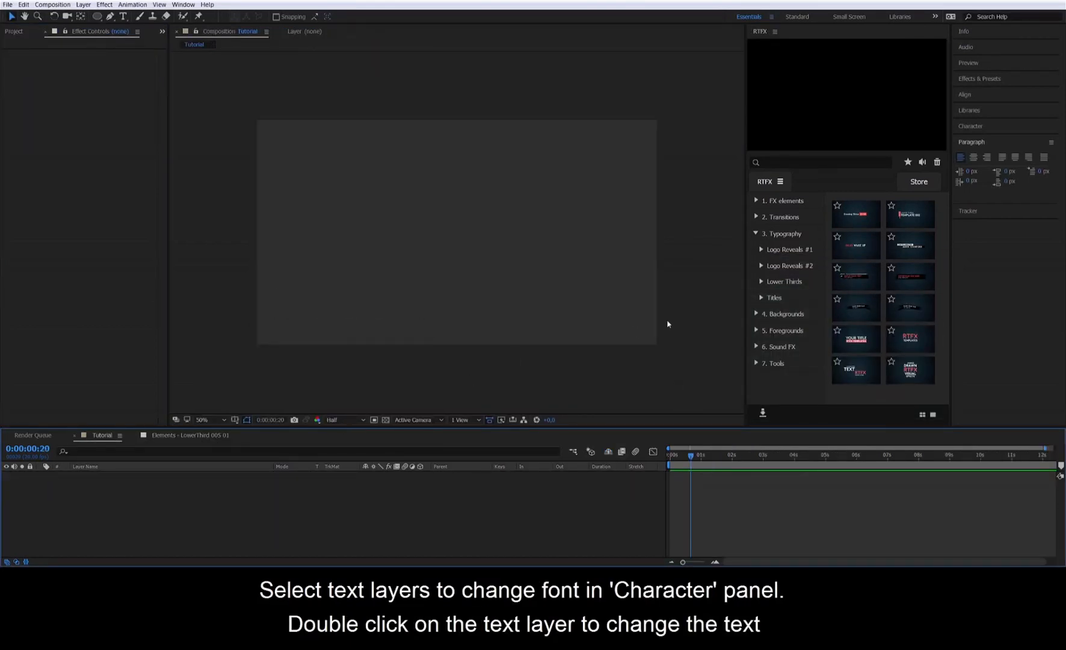
pyautogui.click(790, 298)
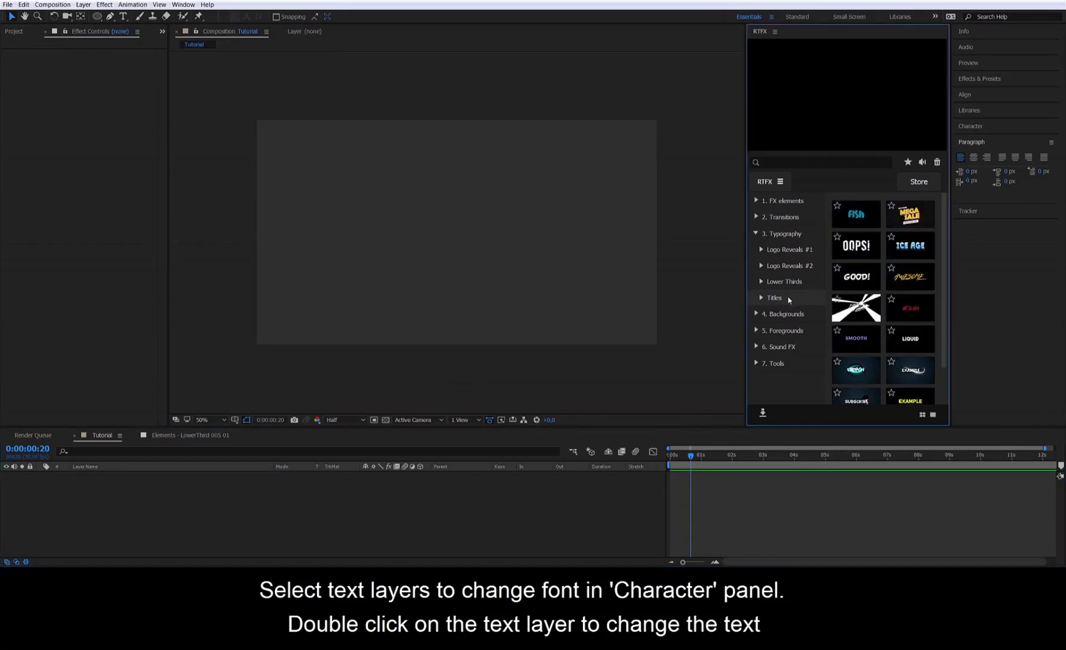
pyautogui.moveTo(918, 281)
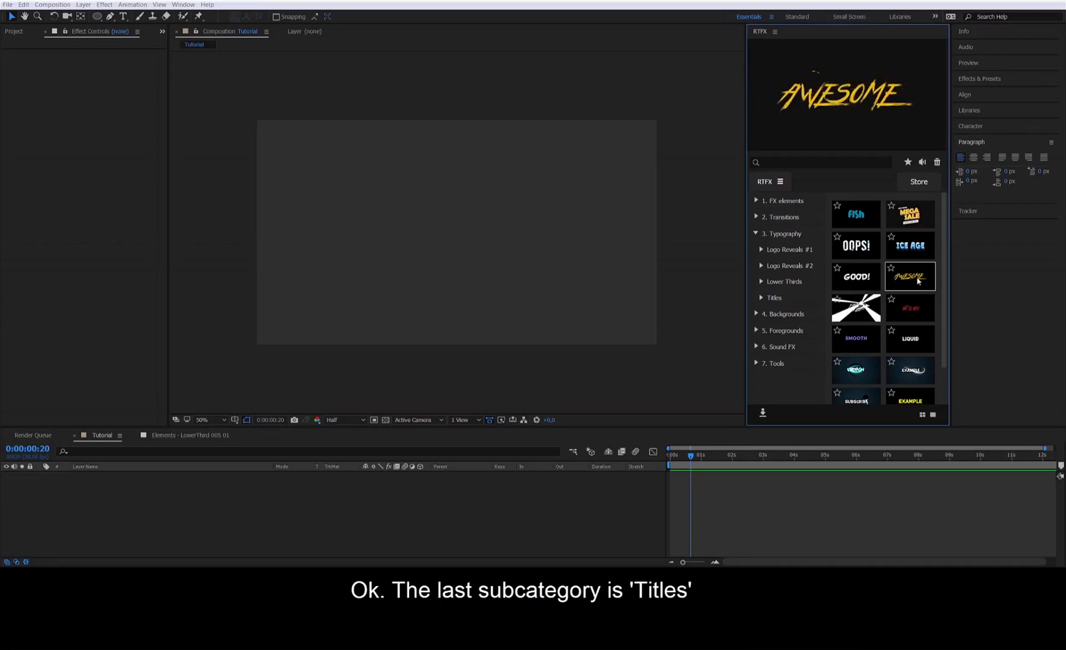
pyautogui.doubleClick(918, 281)
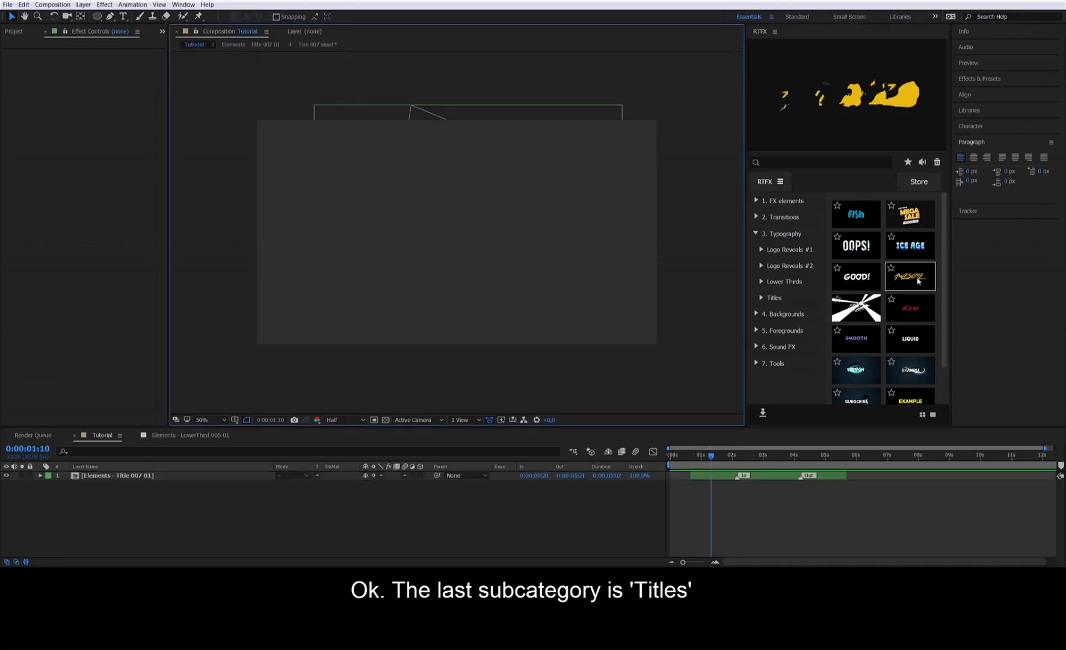
pyautogui.click(755, 500)
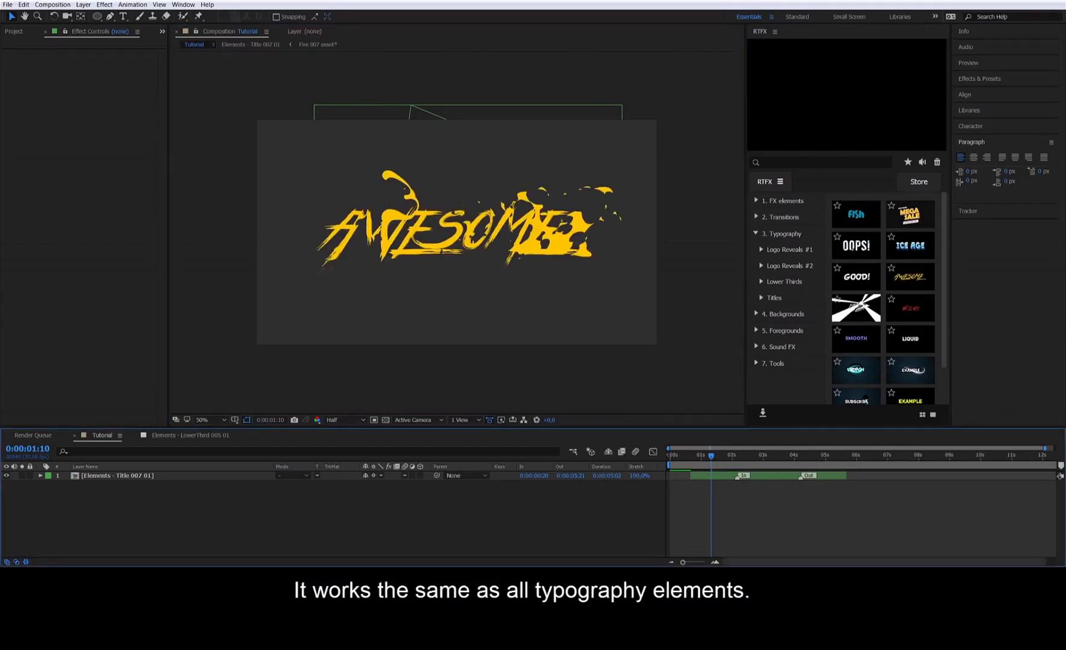
pyautogui.moveTo(707, 457)
pyautogui.mouseDown()
pyautogui.moveTo(722, 467)
pyautogui.moveTo(701, 467)
pyautogui.moveTo(750, 465)
pyautogui.moveTo(693, 473)
pyautogui.moveTo(717, 469)
pyautogui.mouseUp()
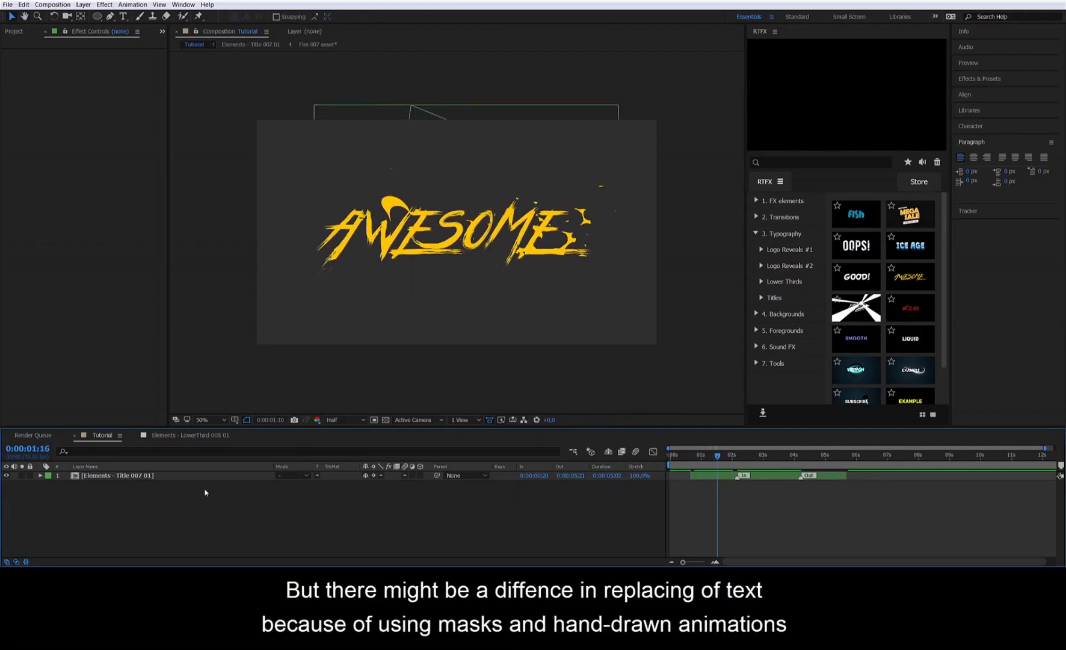
# Step: Open the Title 007 composition and replace the AWESOME text with COOLISH
pyautogui.click(157, 475)
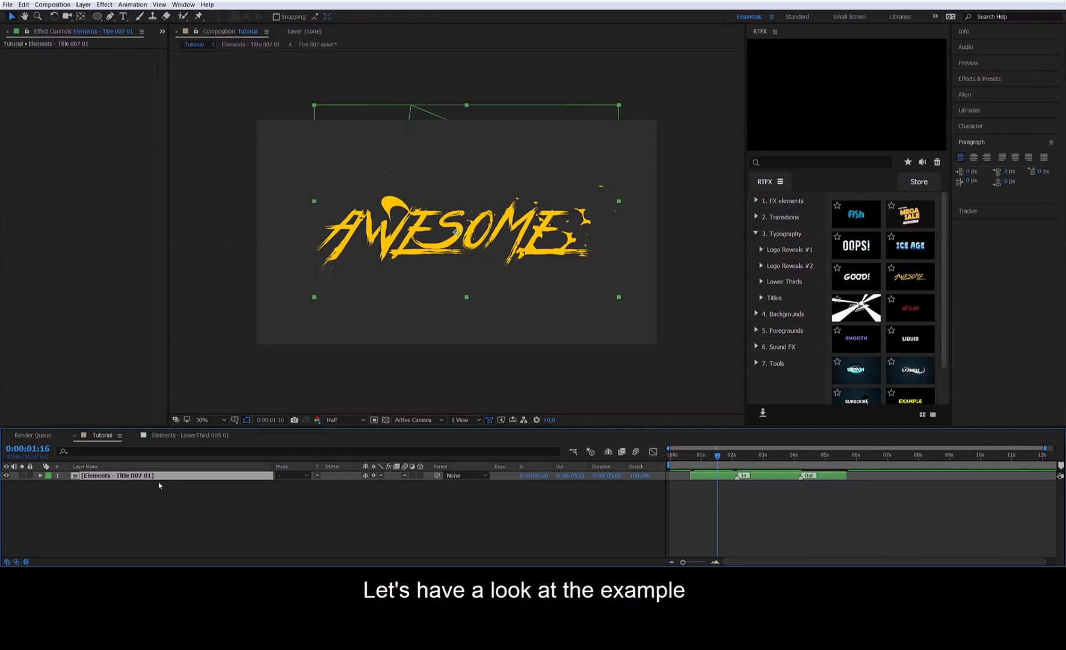
pyautogui.doubleClick(150, 475)
pyautogui.click(145, 476)
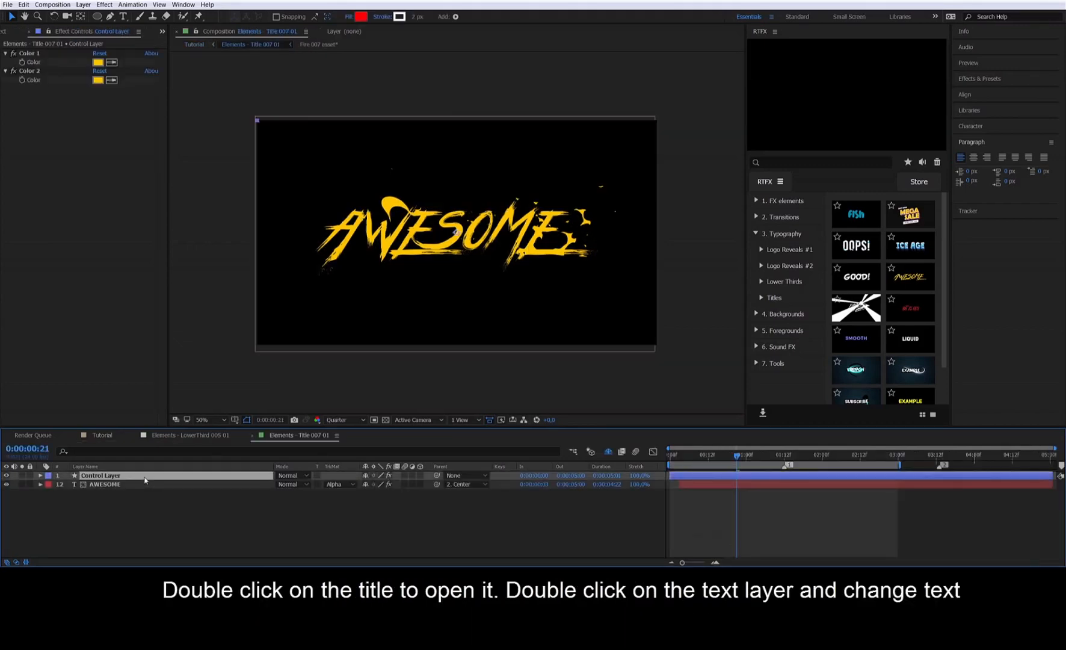
pyautogui.doubleClick(141, 484)
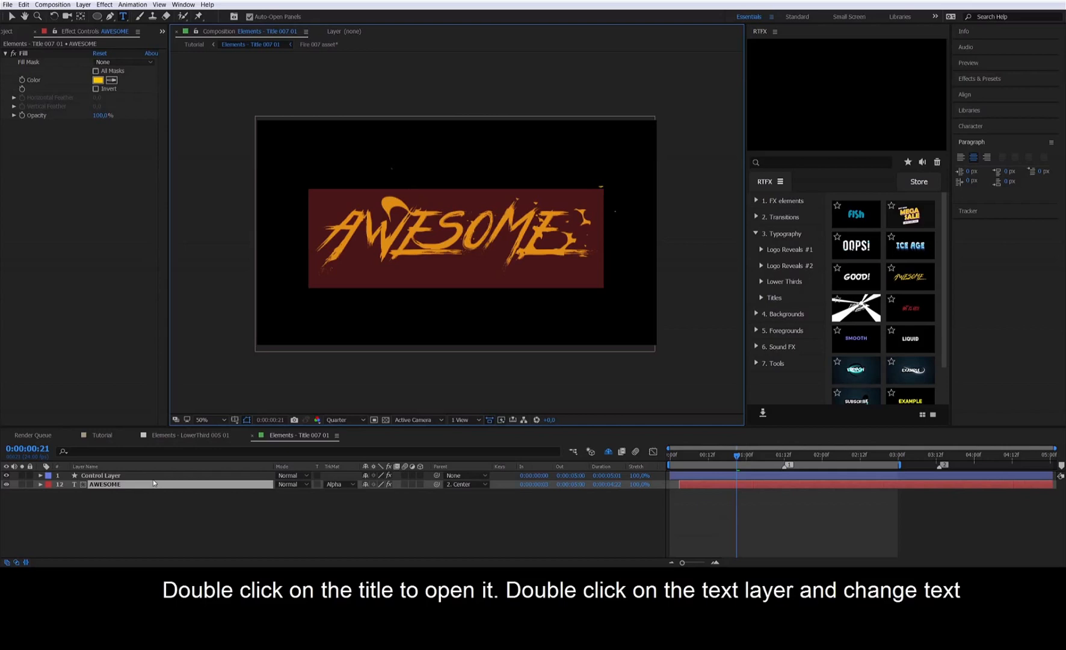
pyautogui.write('COOL')
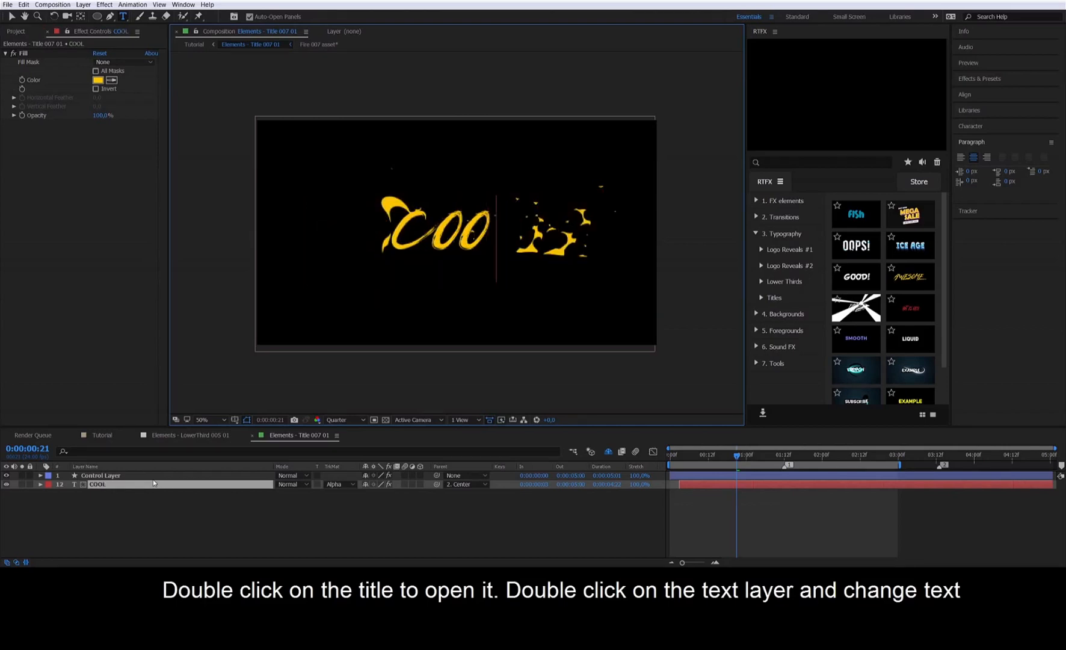
pyautogui.write('!!')
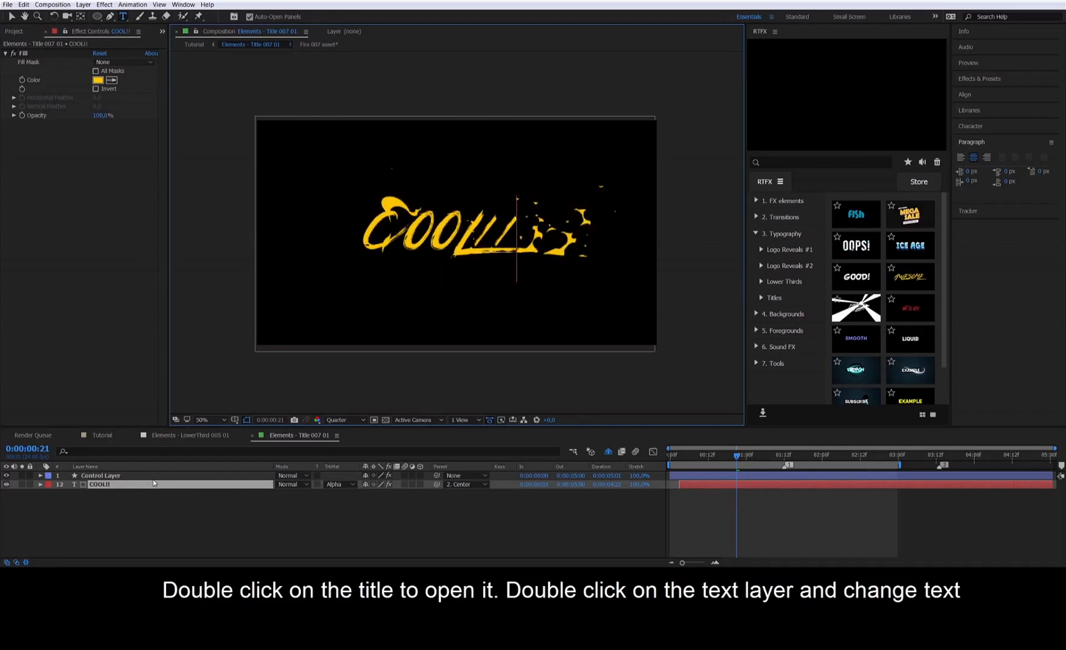
pyautogui.press('BackSpace')
pyautogui.press('BackSpace')
pyautogui.write('ISH')
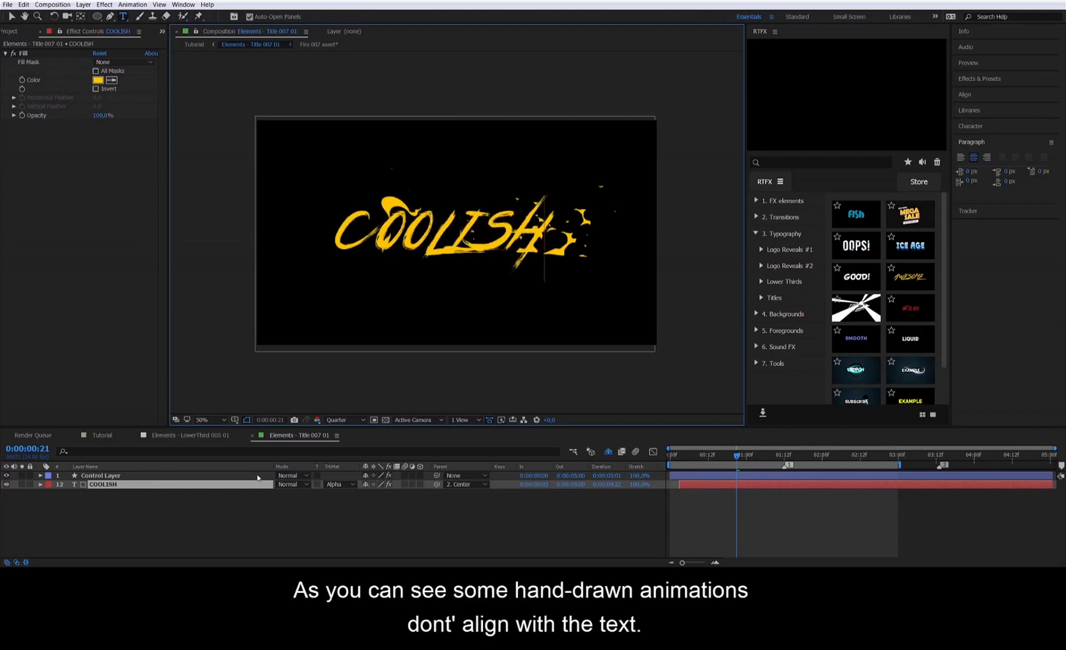
pyautogui.click(154, 487)
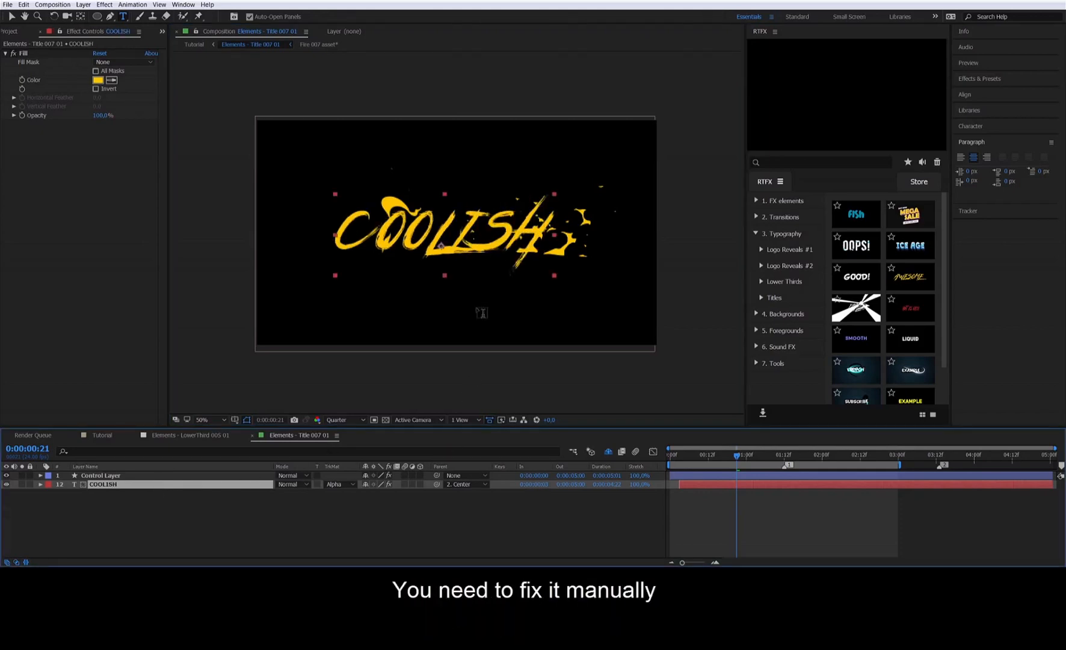
# Step: Move the COOLISH text to the right so it lines up better with the hand-drawn splash animations
pyautogui.press('v')
pyautogui.moveTo(432, 244); pyautogui.dragTo(468, 244)
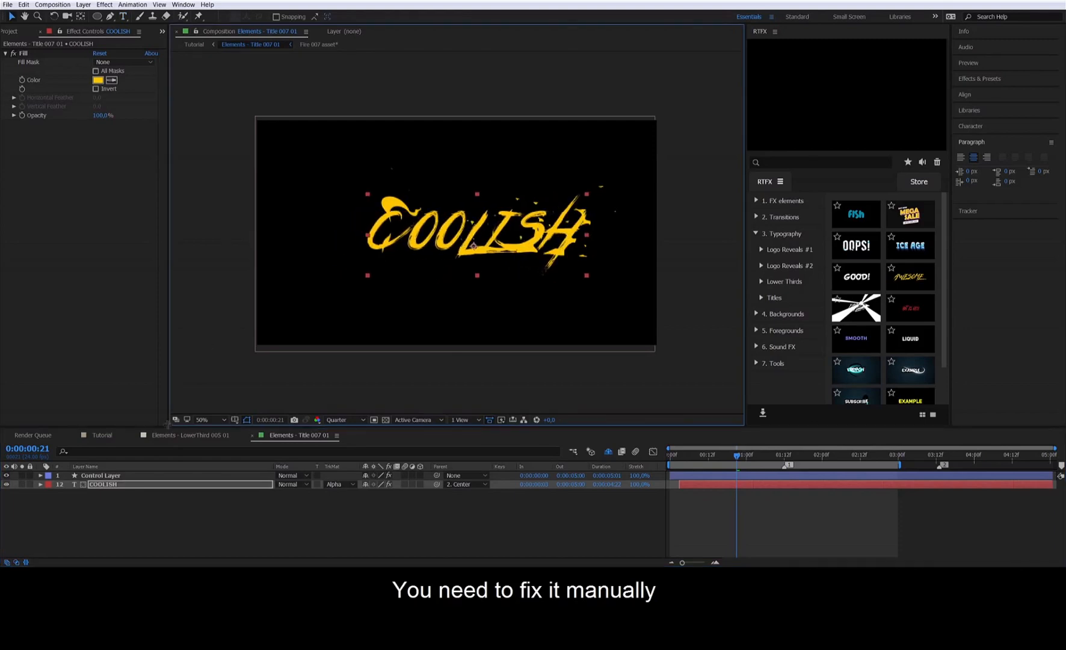
pyautogui.click(105, 476)
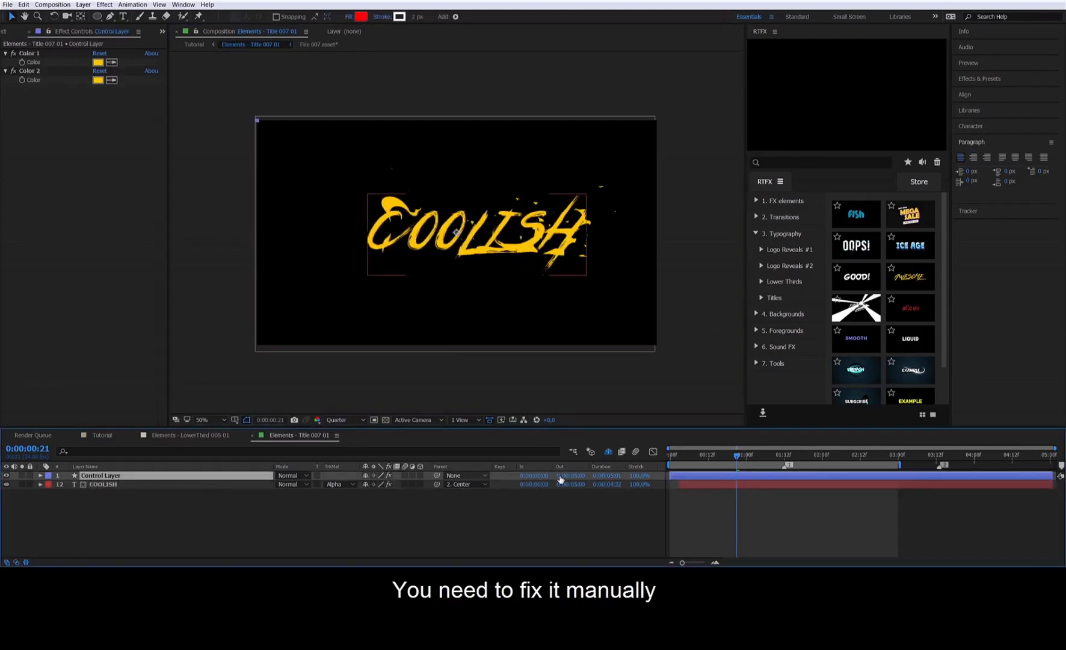
# Step: Go to 0:00:00:17, unhide the shy layers of the title composition and enlarge the timeline to show them all
pyautogui.click(702, 455)
pyautogui.moveTo(716, 462)
pyautogui.mouseDown()
pyautogui.moveTo(757, 461)
pyautogui.moveTo(692, 460)
pyautogui.moveTo(737, 461)
pyautogui.moveTo(725, 460)
pyautogui.mouseUp()
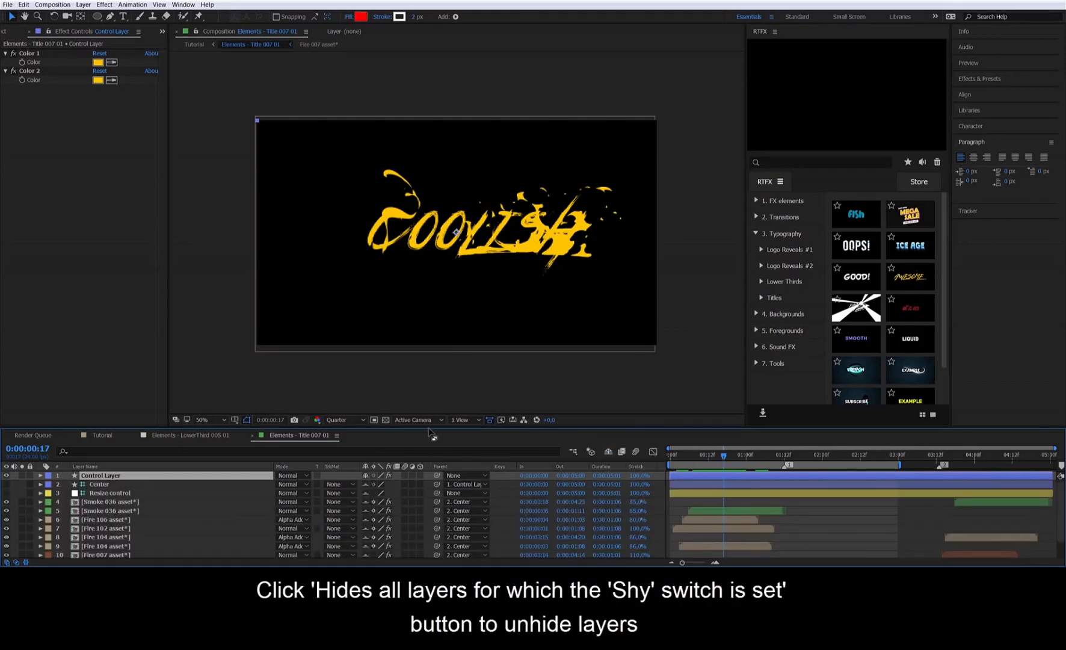
pyautogui.moveTo(430, 428); pyautogui.dragTo(430, 376)
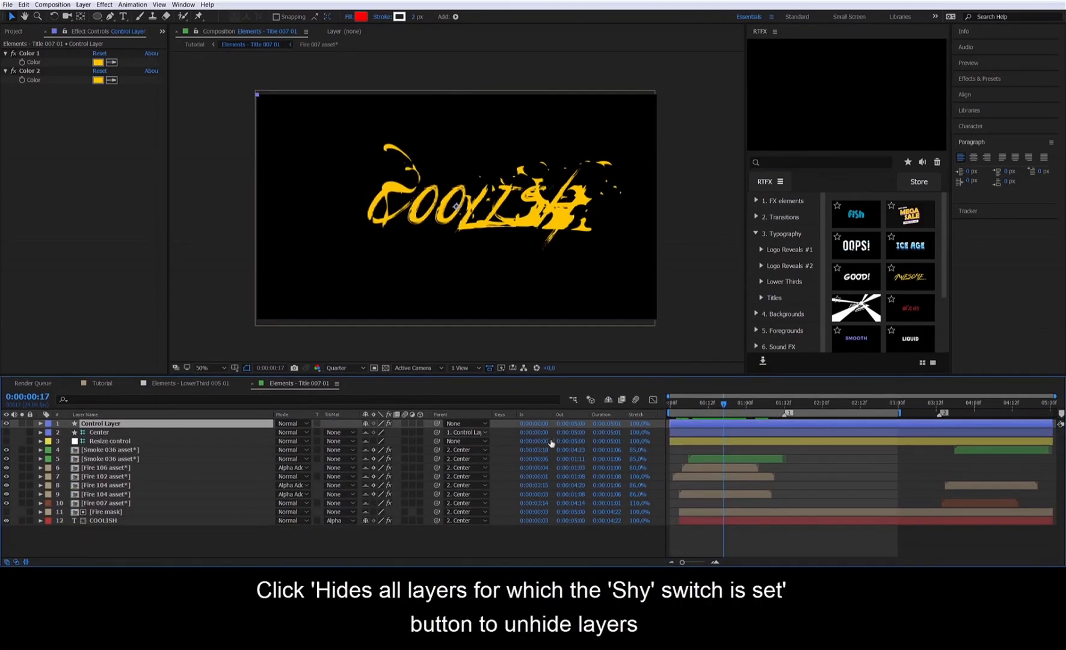
# Step: Shift the opening Smoke 036, Fire 104, Fire 102 and Fire 106 asset layers left to align with the COOLISH text
pyautogui.click(725, 460)
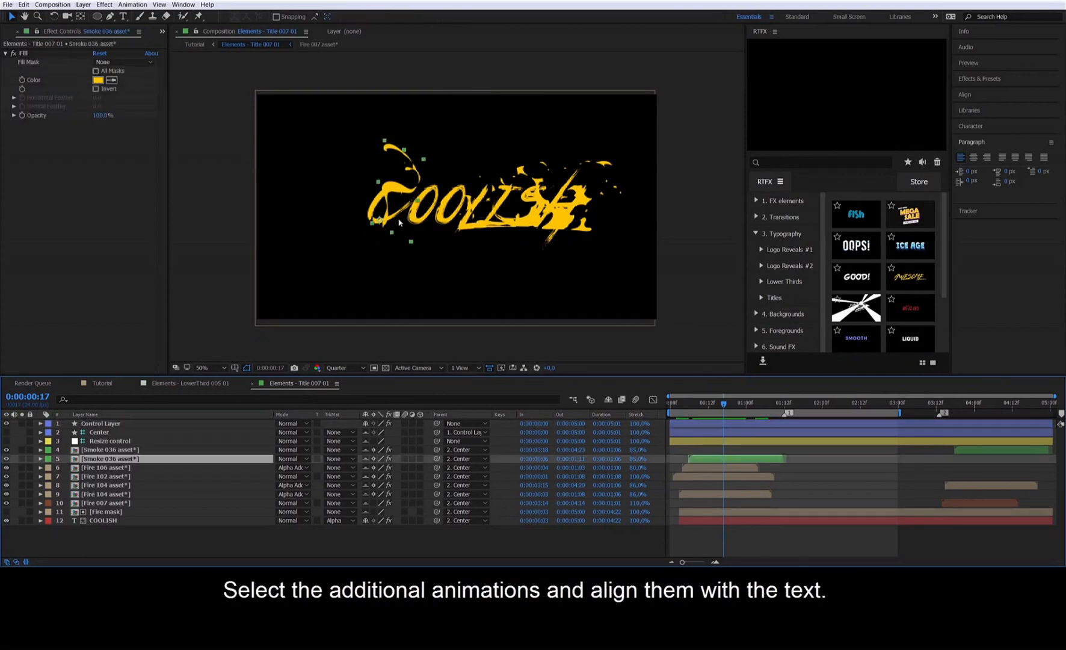
pyautogui.click(704, 469)
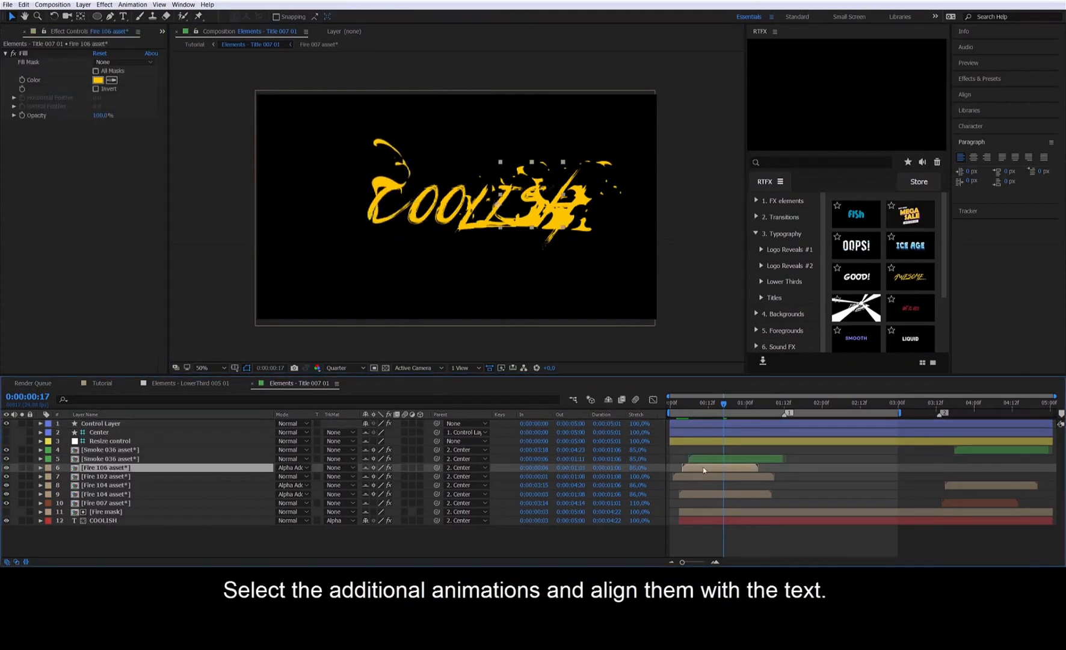
pyautogui.keyDown('shift'); pyautogui.click(705, 495); pyautogui.keyUp('shift')
pyautogui.click(741, 494)
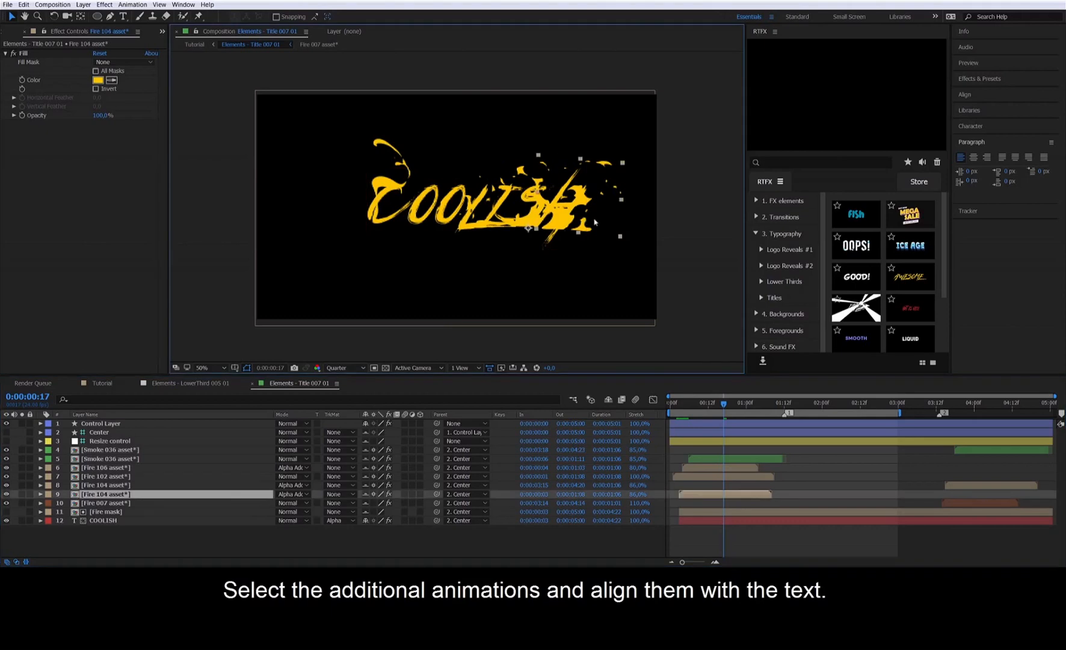
pyautogui.click(491, 217)
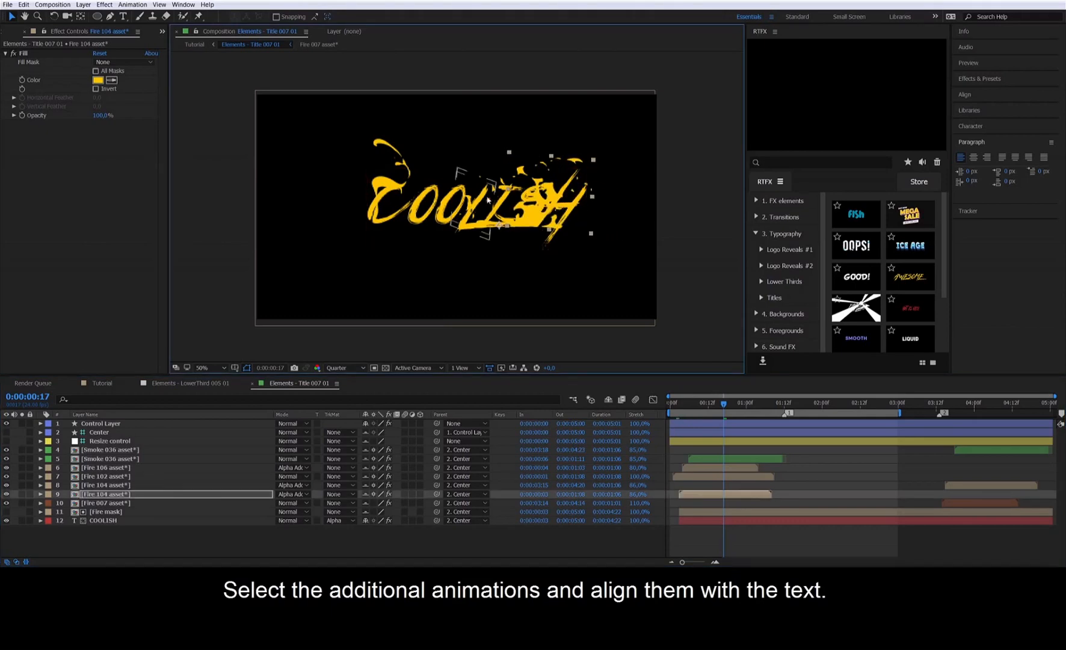
pyautogui.click(419, 205)
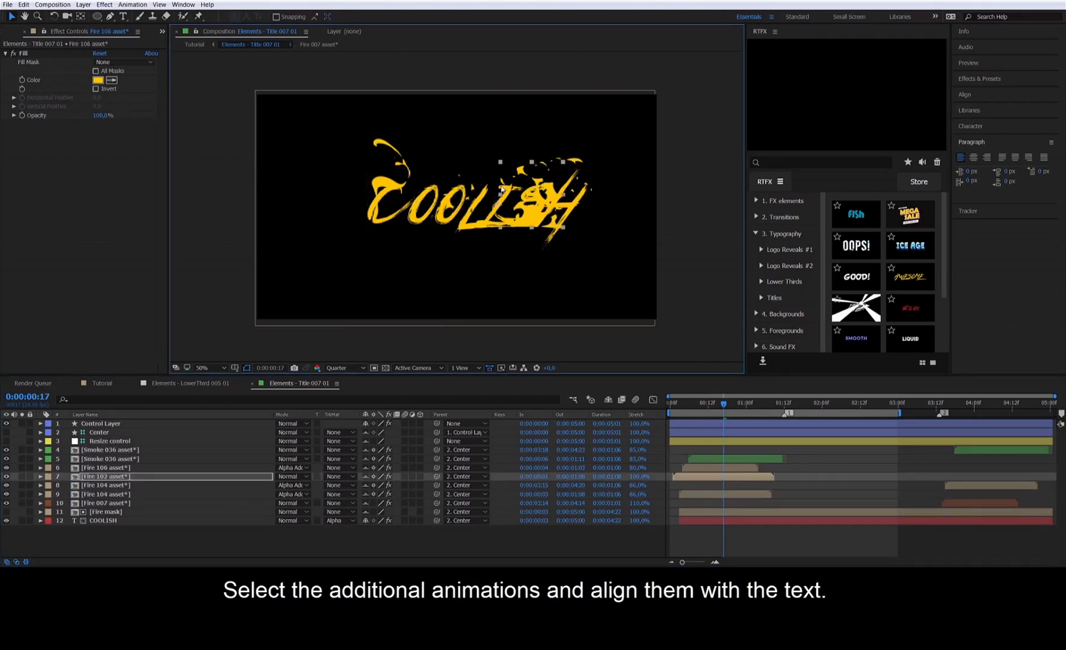
pyautogui.click(464, 204)
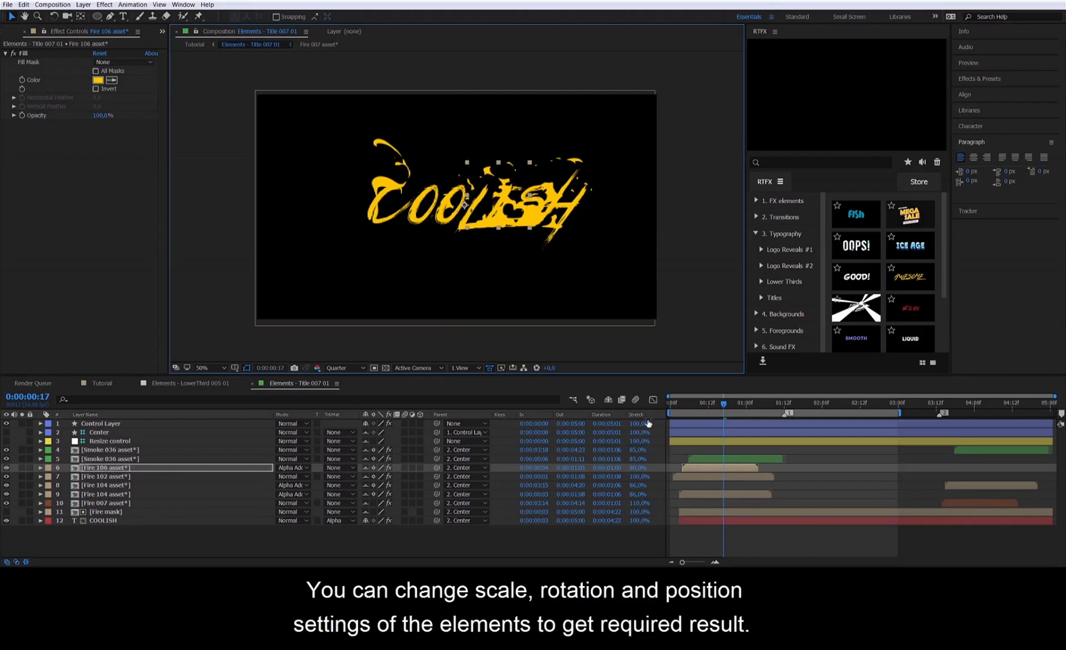
# Step: Scrub through and play the COOLISH title's opening to check how the realigned elements animate
pyautogui.moveTo(692, 404); pyautogui.dragTo(750, 414)
pyautogui.press('space')
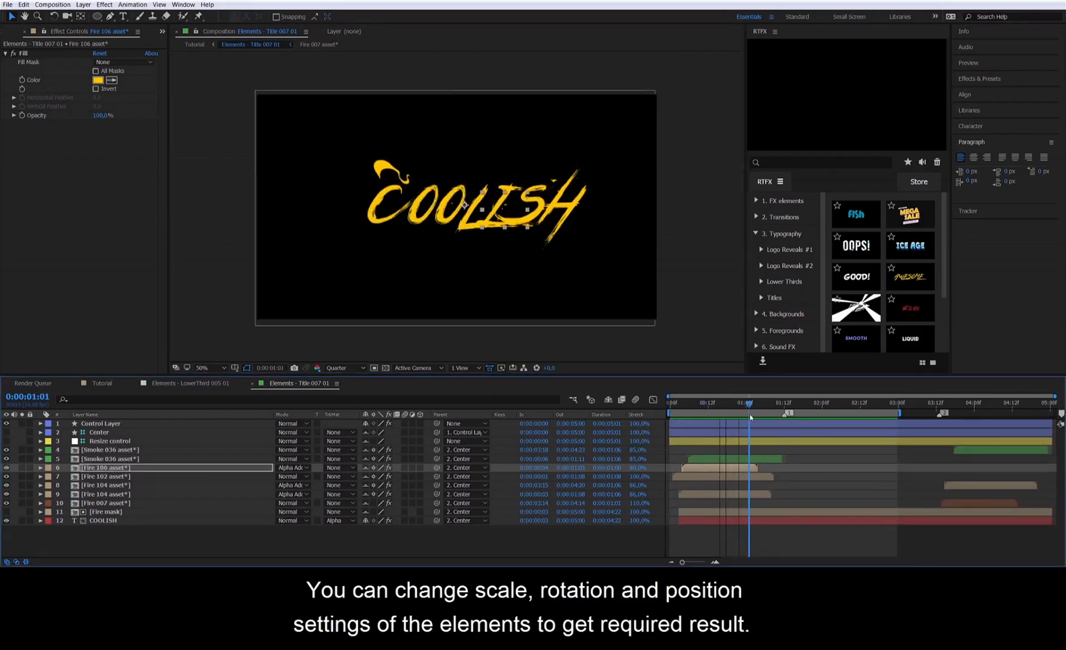
pyautogui.press('space')
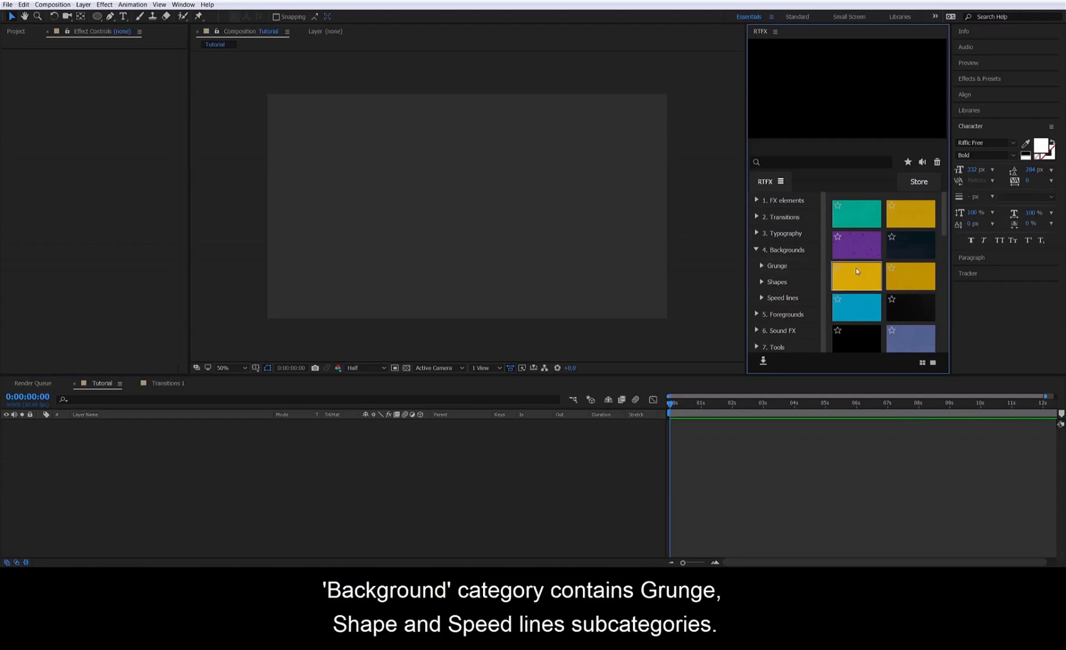
# Step: Add the red and yellow Speedline BG 013 loop custom background from the Backgrounds category to the Tutorial composition
pyautogui.moveTo(857, 271)
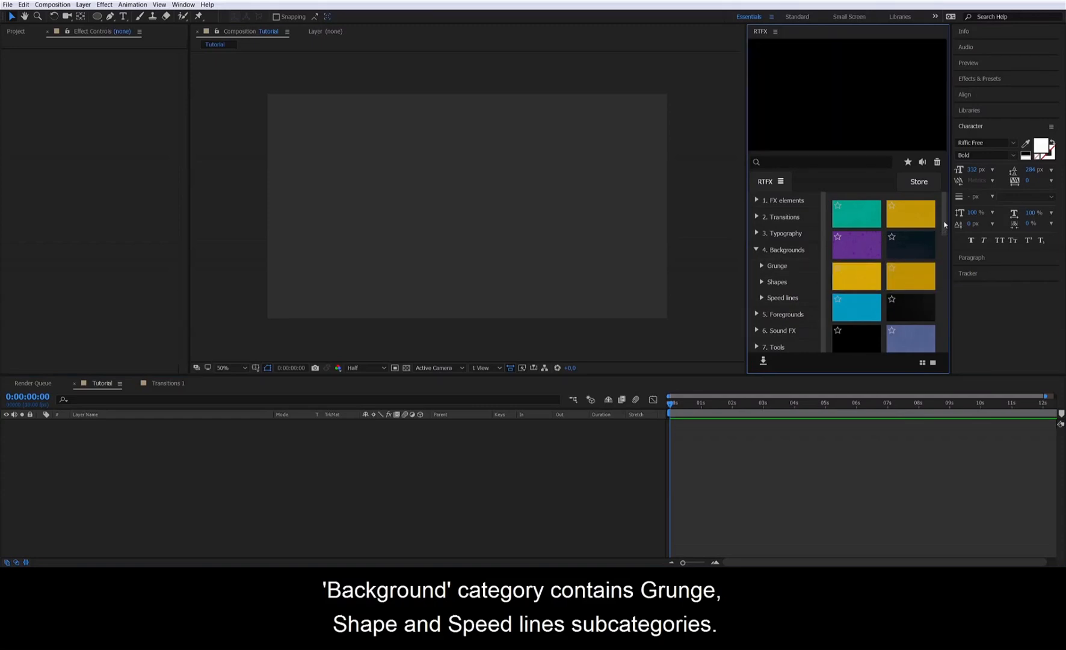
pyautogui.moveTo(943, 228); pyautogui.dragTo(948, 364)
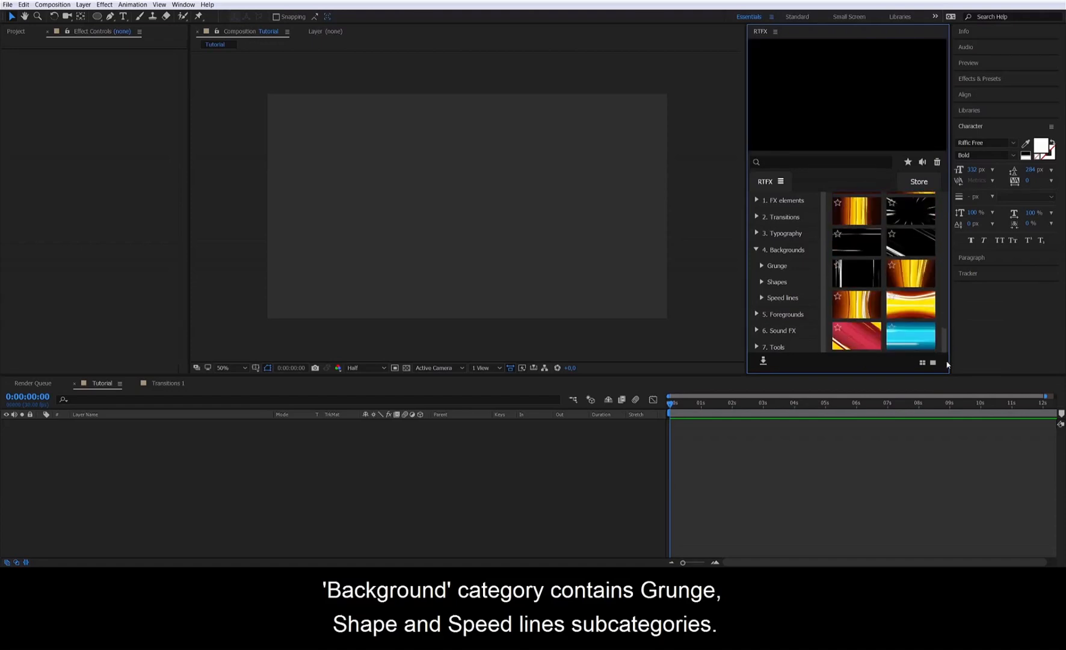
pyautogui.moveTo(873, 345)
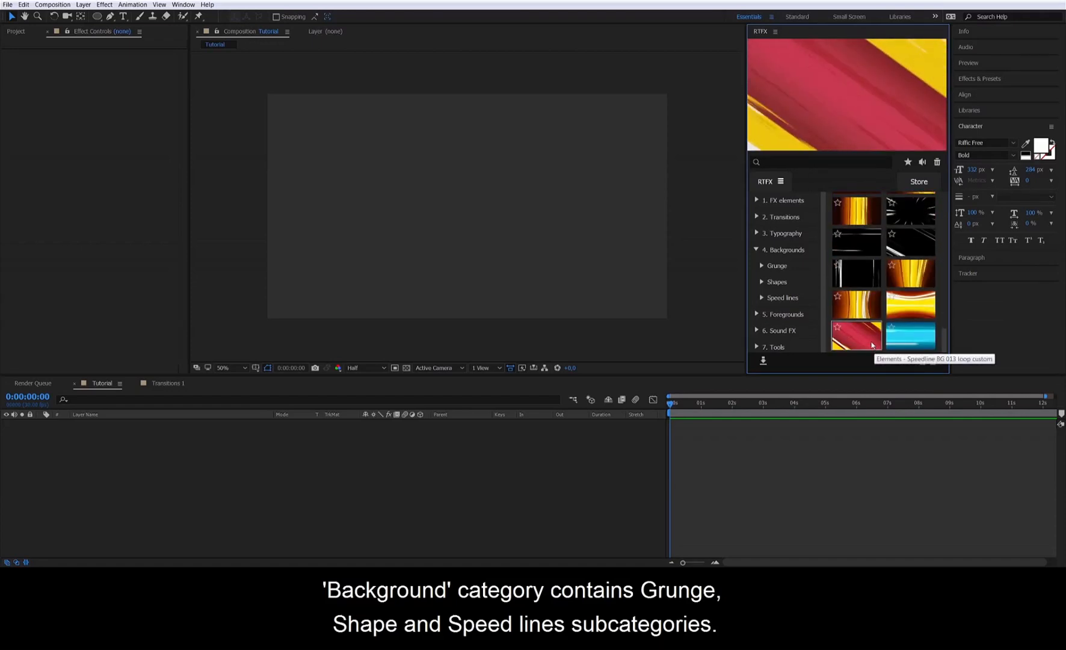
pyautogui.doubleClick(873, 345)
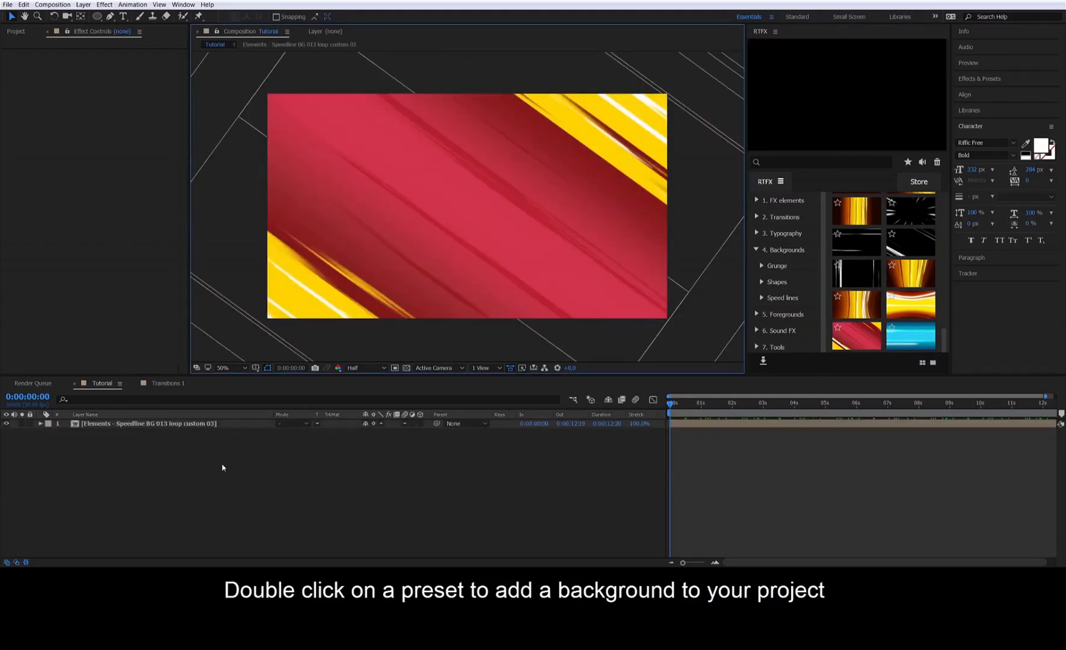
# Step: Open the speedline background's composition and set the Direction angle of its Control layer to 180°
pyautogui.click(154, 424)
pyautogui.doubleClick(154, 425)
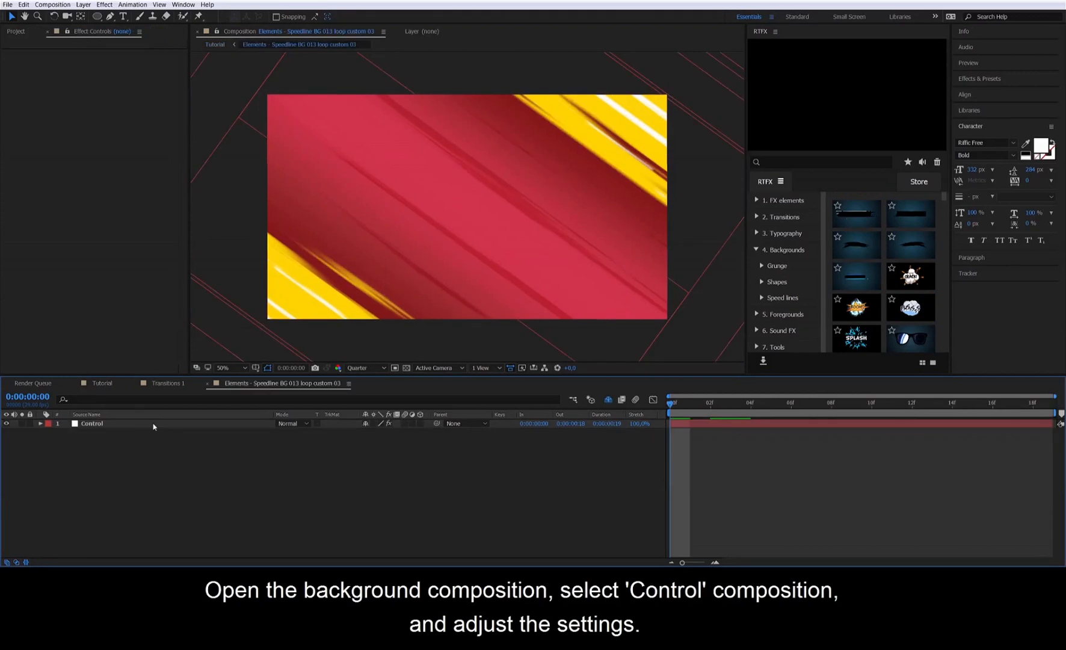
pyautogui.click(137, 423)
pyautogui.moveTo(112, 181); pyautogui.dragTo(113, 190)
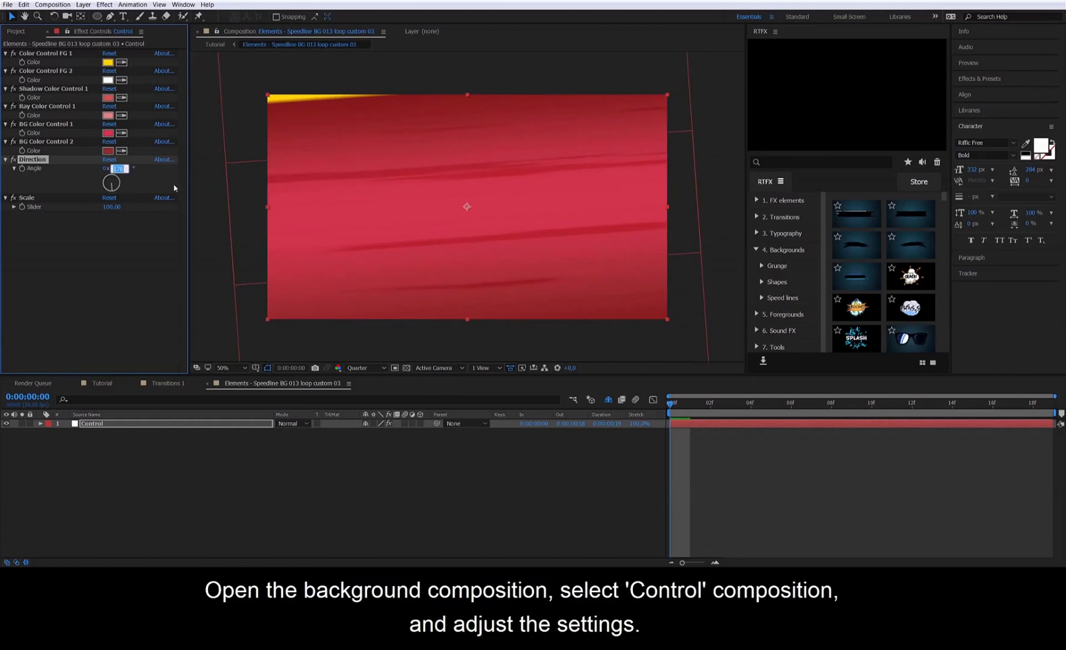
pyautogui.write('180')
pyautogui.press('Return')
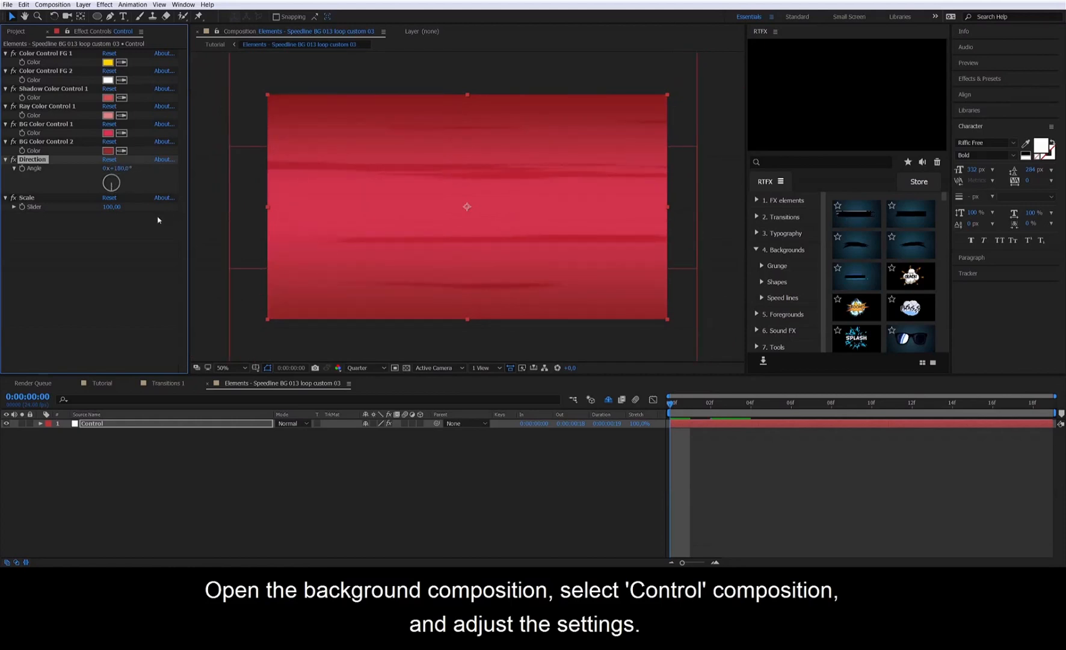
# Step: Set Shadow Color Control 1 to blue 5184D1 and BG Color Control 2 to dark blue 2C4B93
pyautogui.click(107, 98)
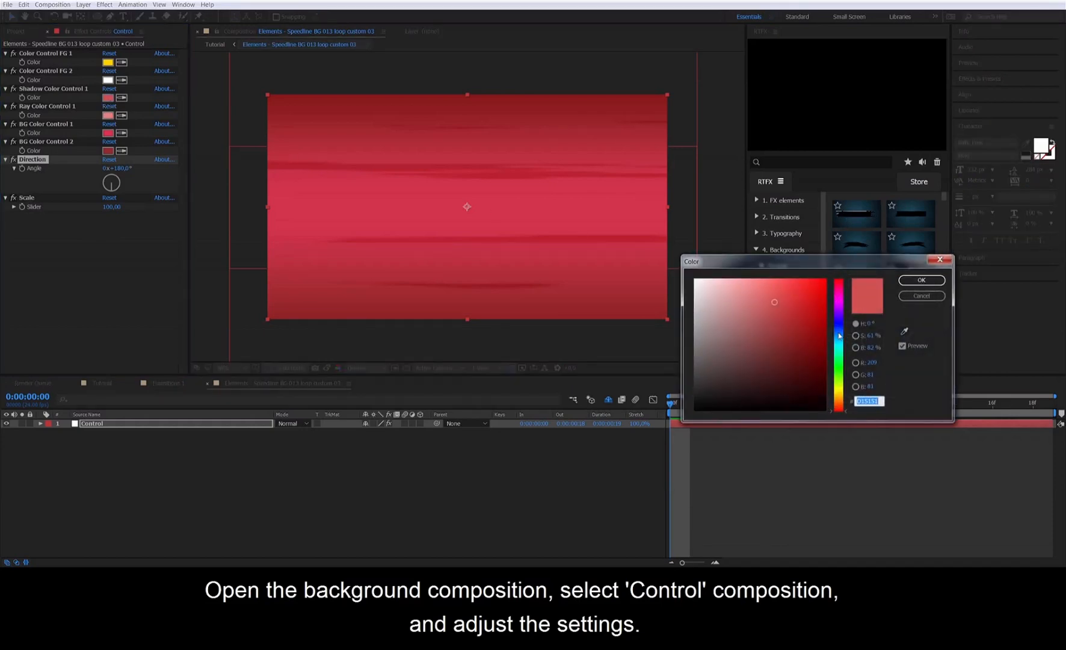
pyautogui.moveTo(840, 336); pyautogui.dragTo(840, 336)
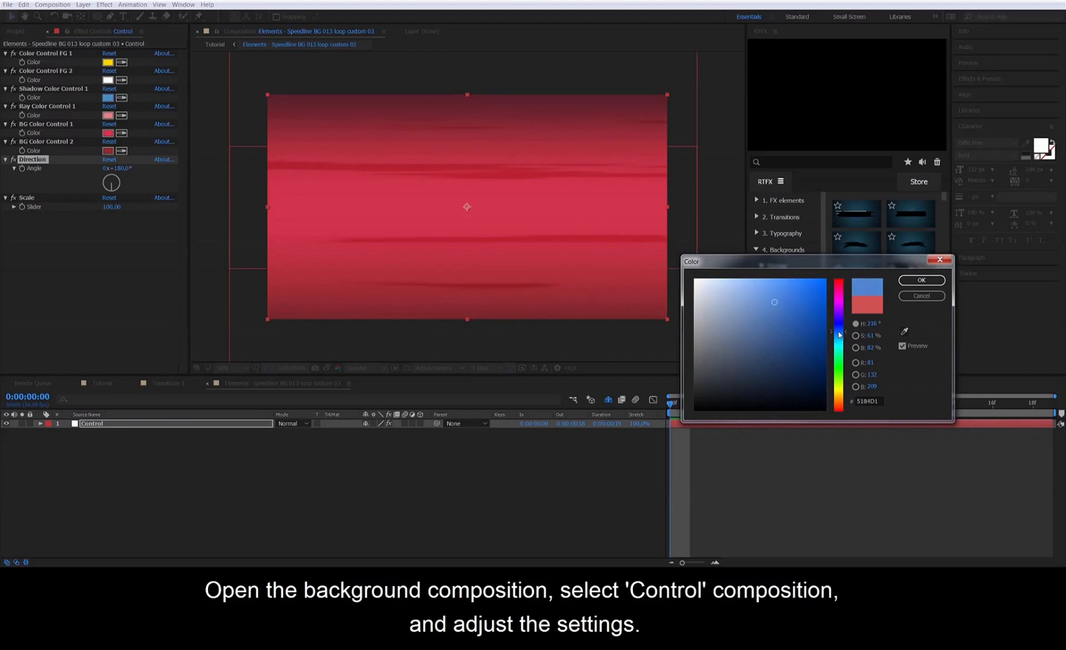
pyautogui.click(917, 283)
pyautogui.click(107, 151)
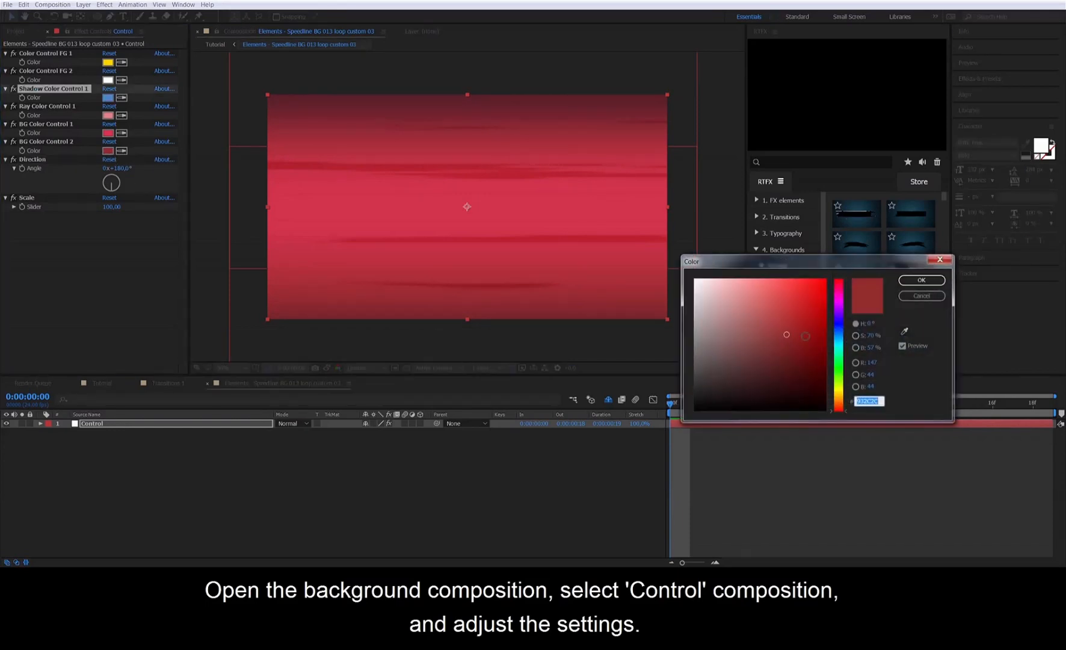
pyautogui.click(840, 326)
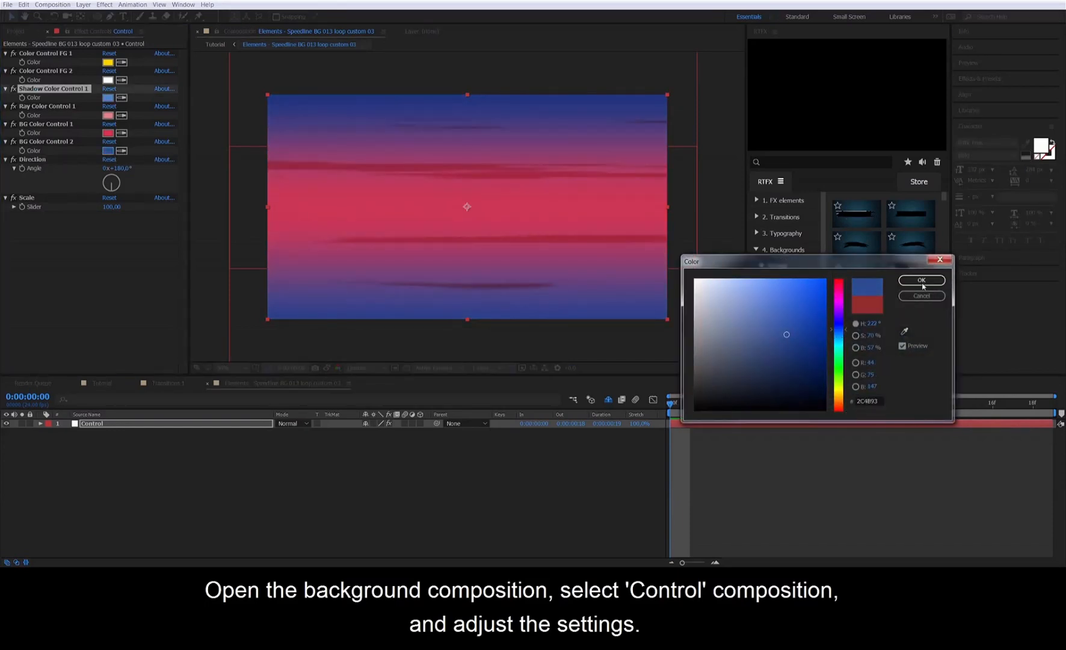
pyautogui.click(921, 281)
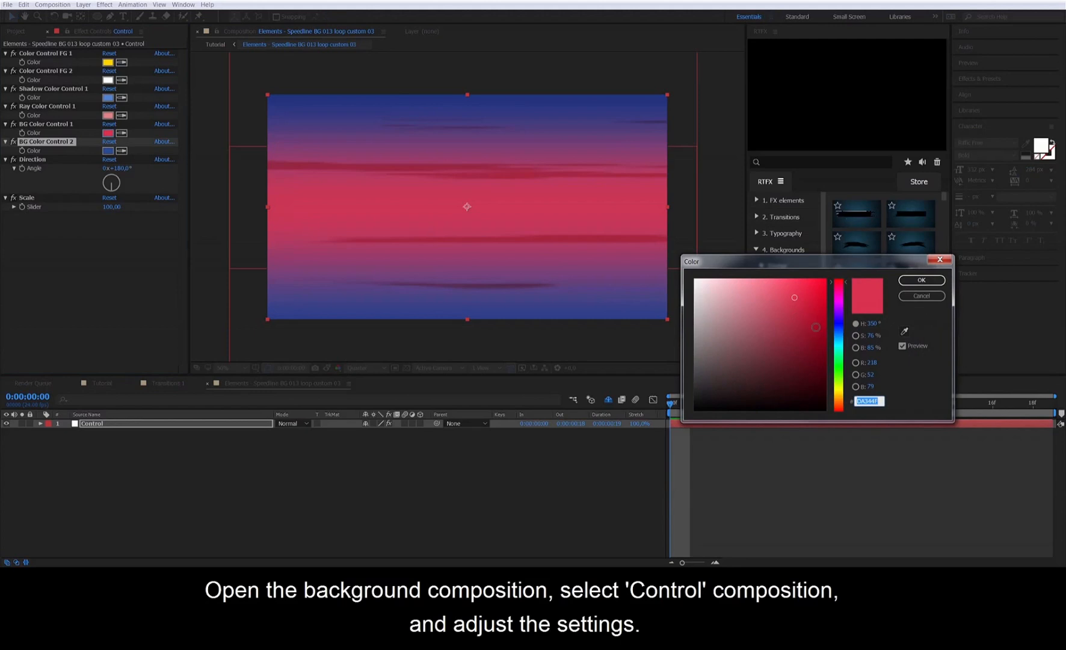
# Step: Change BG Color Control 1 and Ray Color Control 1 on the Control layer to light blue shades
pyautogui.click(839, 338)
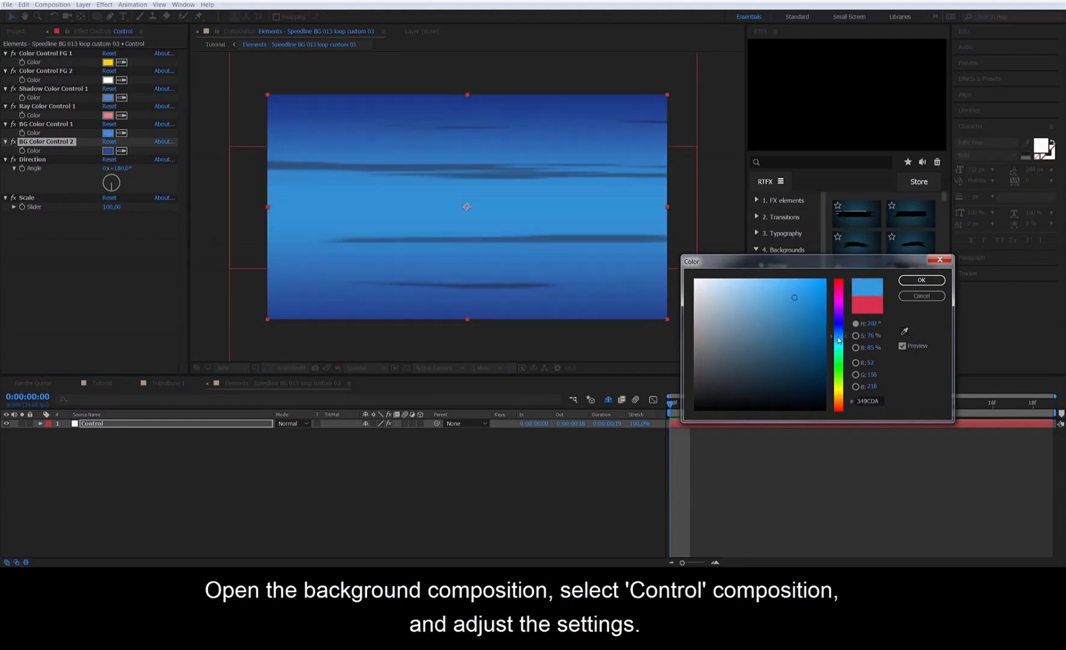
pyautogui.click(917, 282)
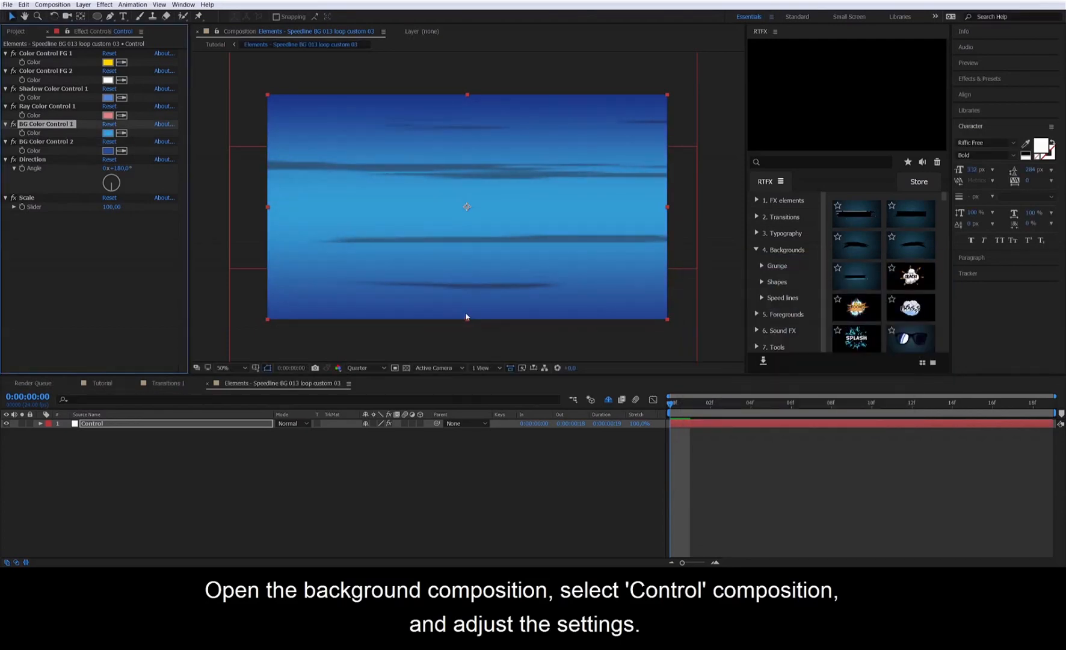
pyautogui.click(108, 115)
pyautogui.click(839, 334)
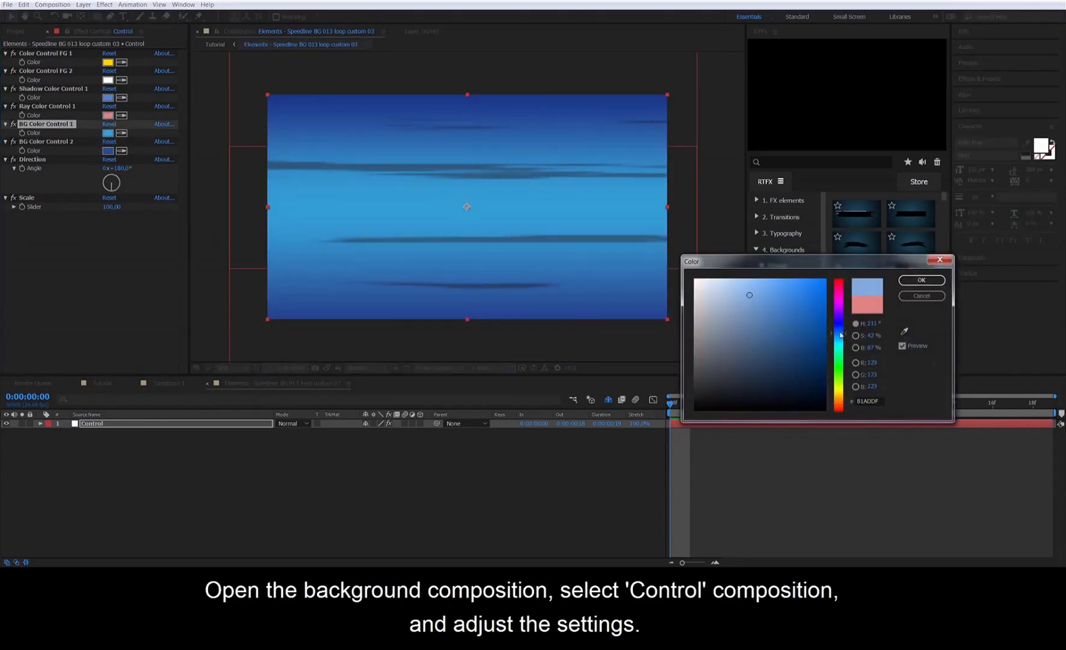
pyautogui.click(906, 282)
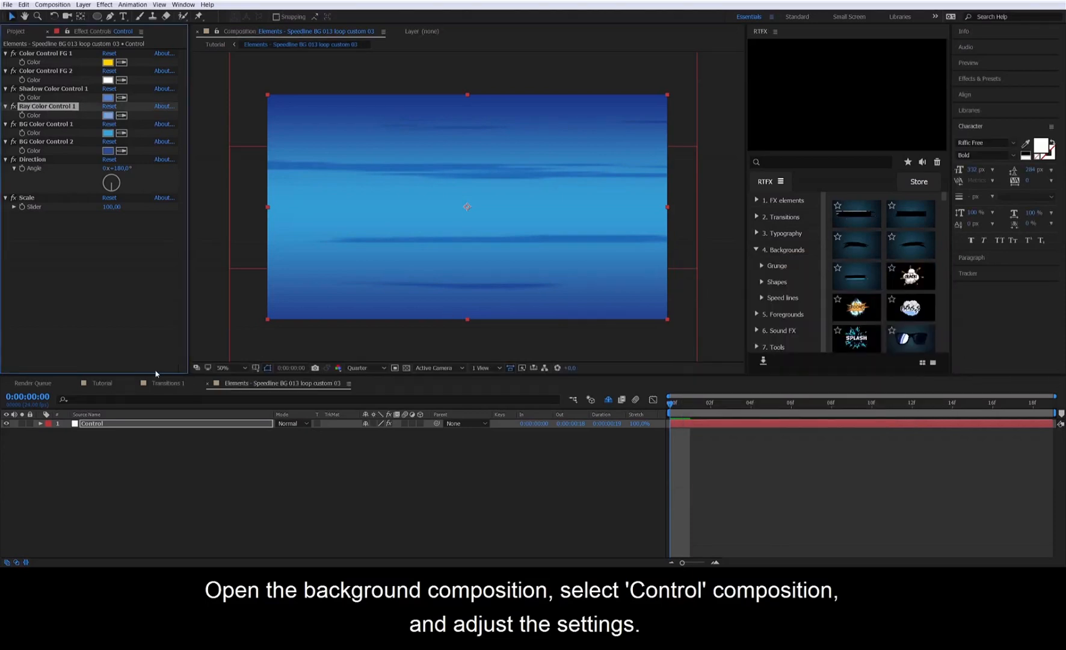
# Step: Return to the Tutorial composition and add the Bar VERTICAL OUTSIDE 01 Stch 02 element from the Foregrounds Bar subcategory
pyautogui.click(118, 386)
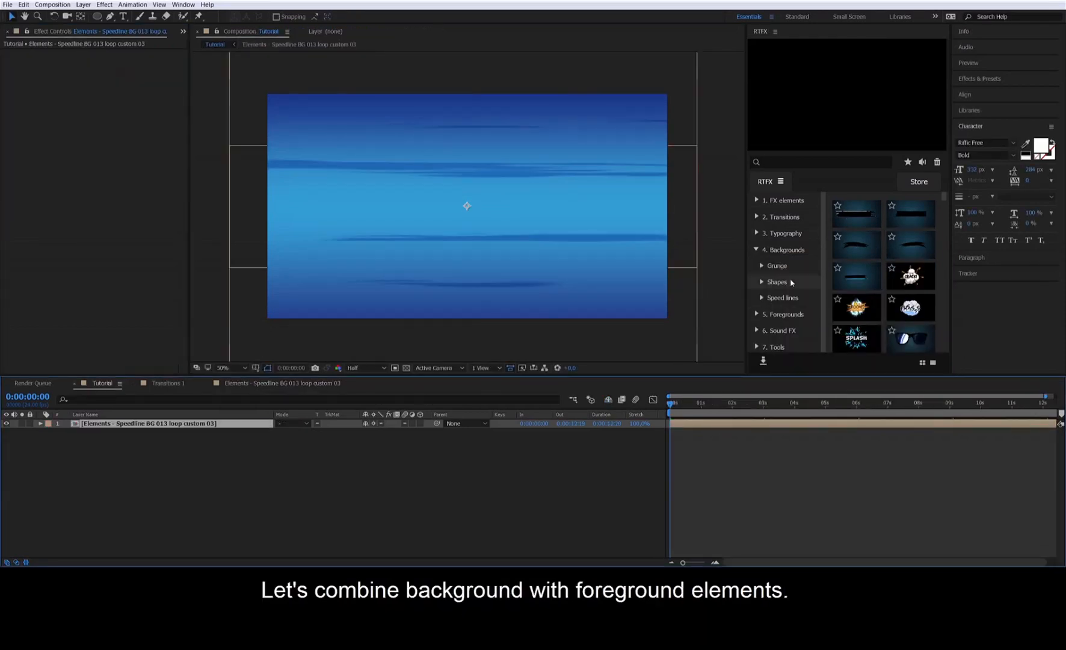
pyautogui.click(786, 314)
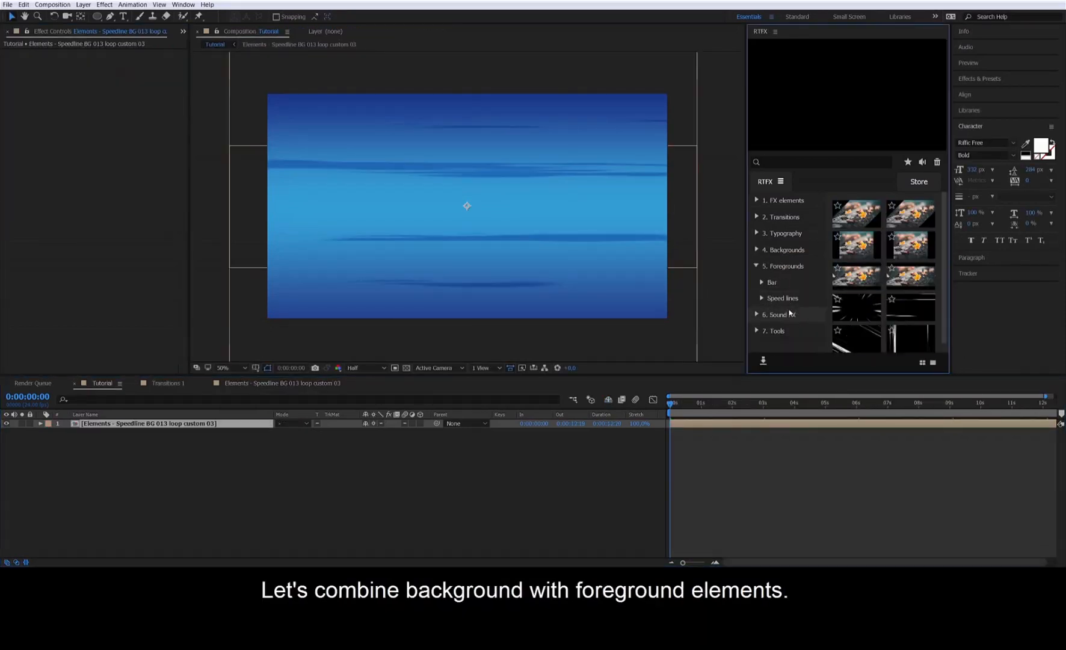
pyautogui.click(770, 282)
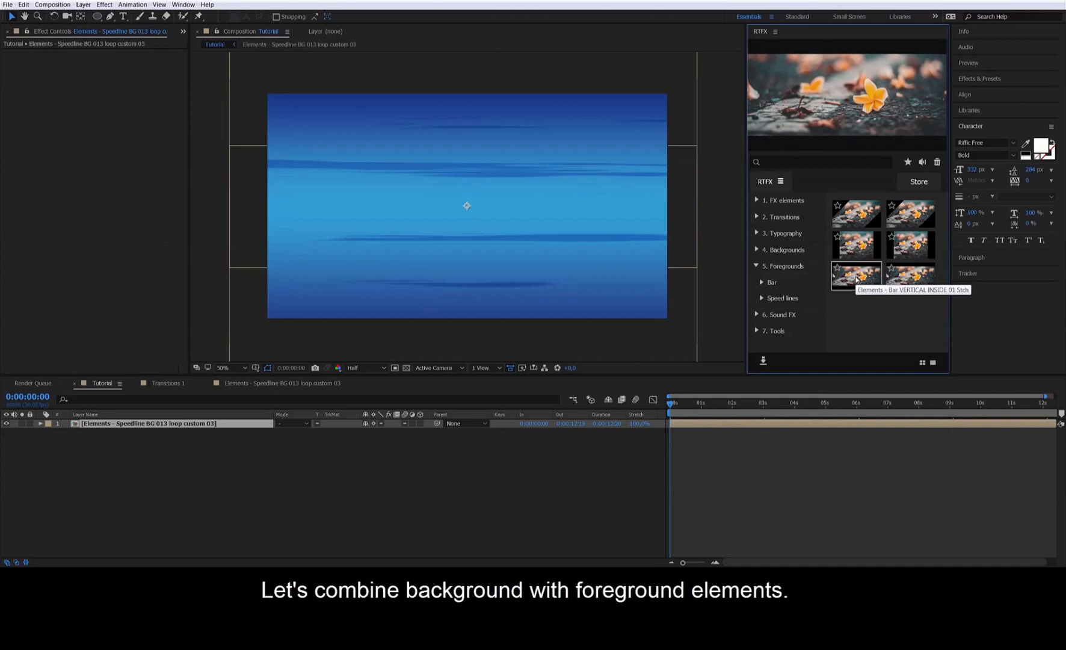
pyautogui.doubleClick(901, 276)
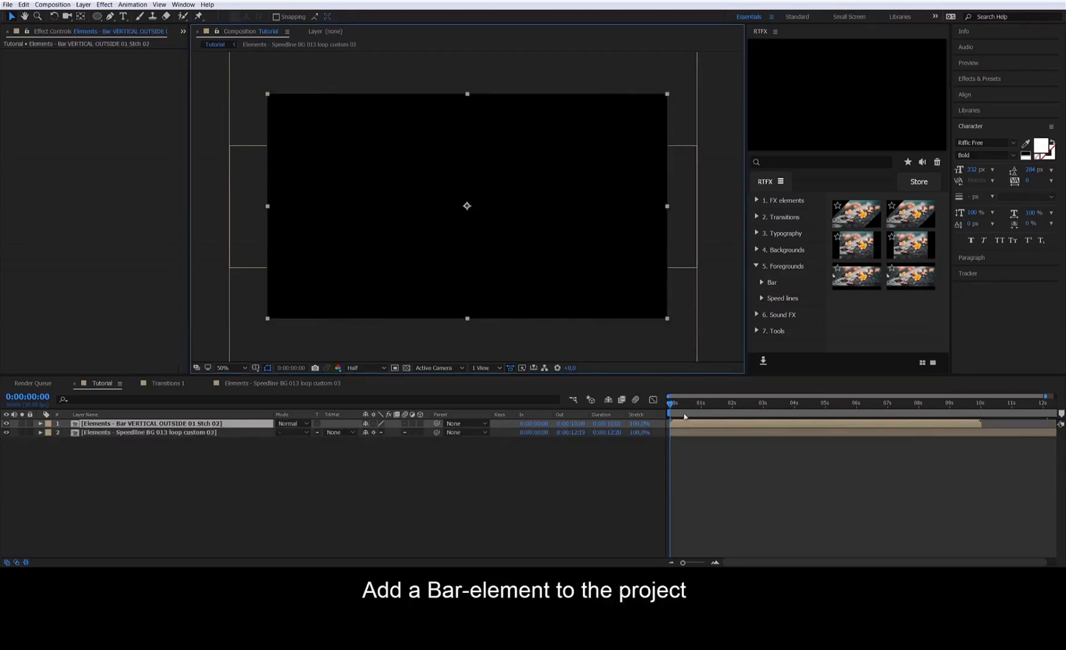
pyautogui.moveTo(670, 405); pyautogui.dragTo(713, 409)
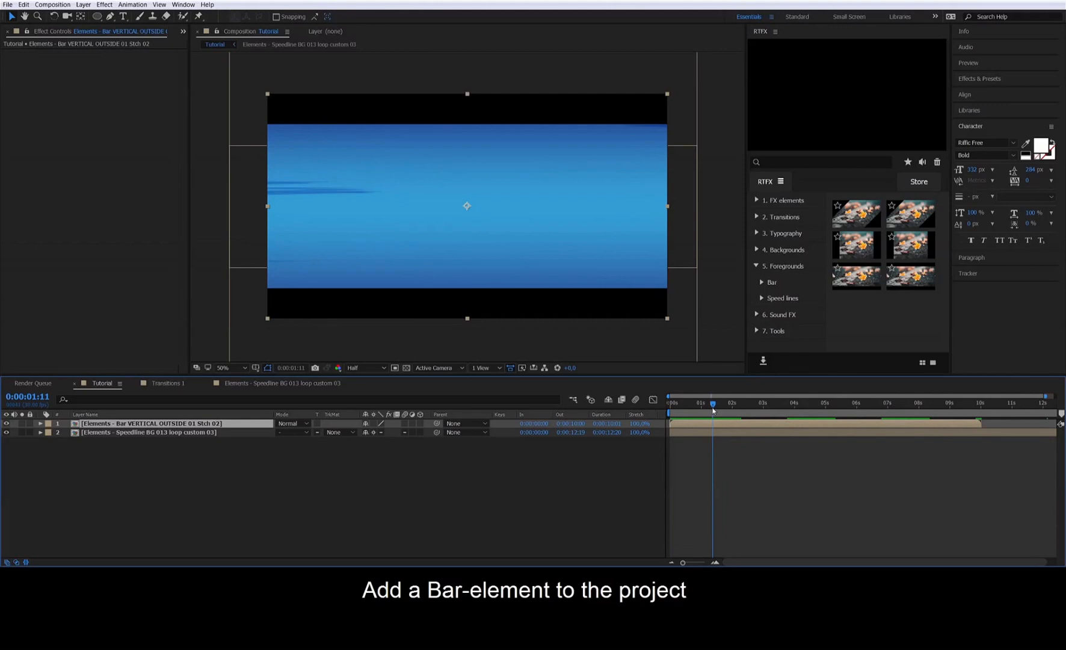
# Step: Add the Speedline FG 005 loop element from the Foregrounds Speed lines subcategory to the Tutorial composition
pyautogui.click(787, 296)
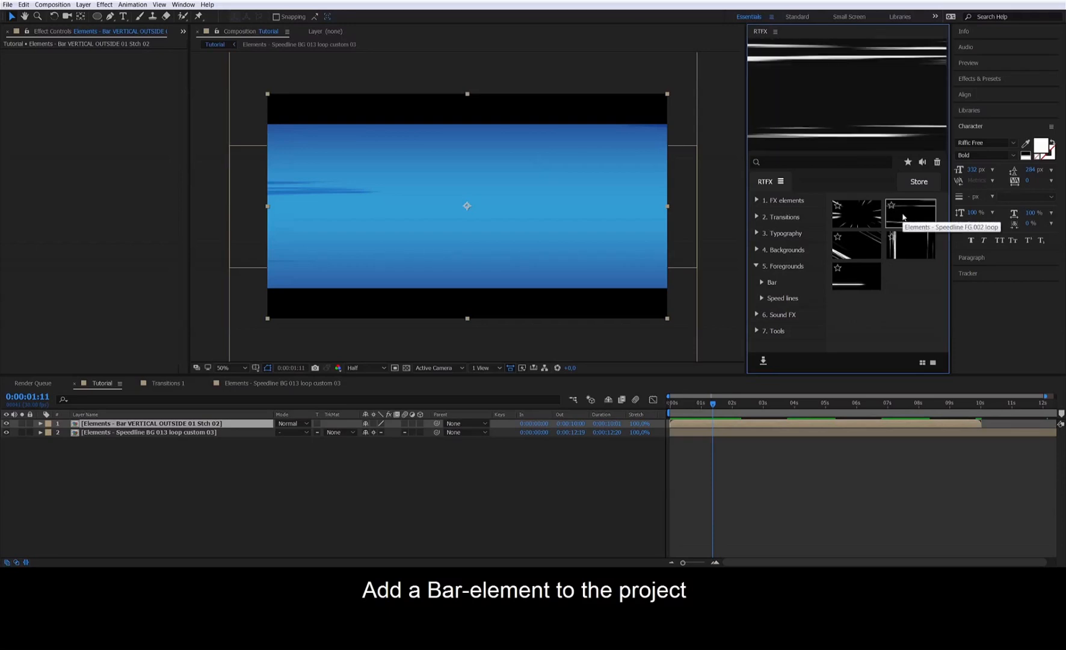
pyautogui.doubleClick(858, 280)
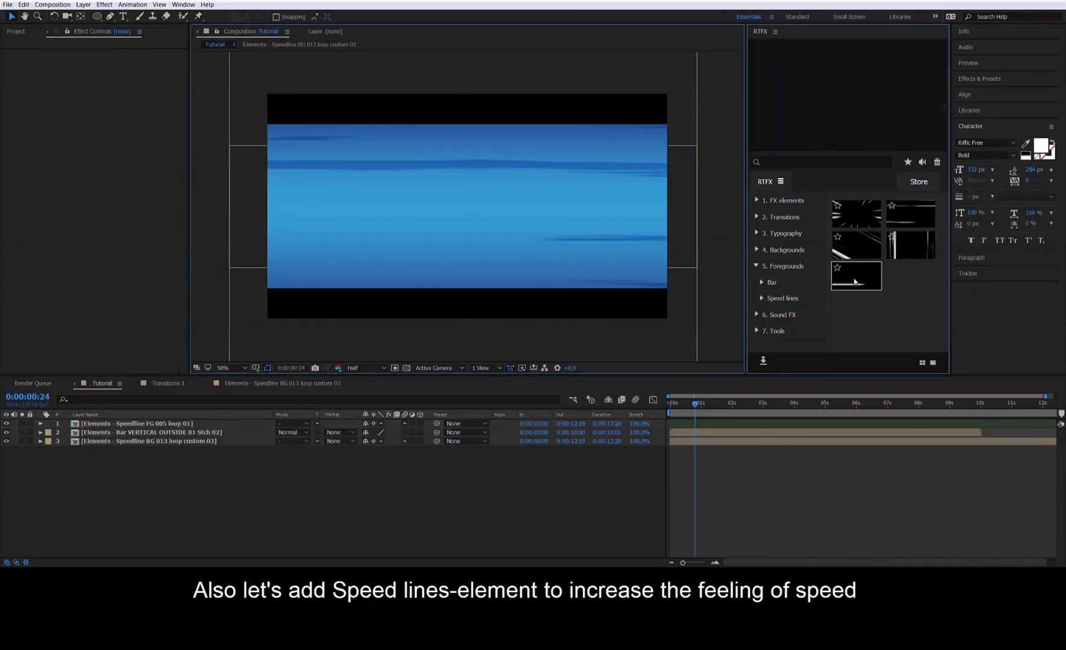
pyautogui.moveTo(696, 402)
pyautogui.mouseDown()
pyautogui.moveTo(663, 413)
pyautogui.moveTo(696, 411)
pyautogui.mouseUp()
# Step: Move the Speedline FG 005 layer beneath the Bar layer and preview the combined background and foreground
pyautogui.click(145, 424)
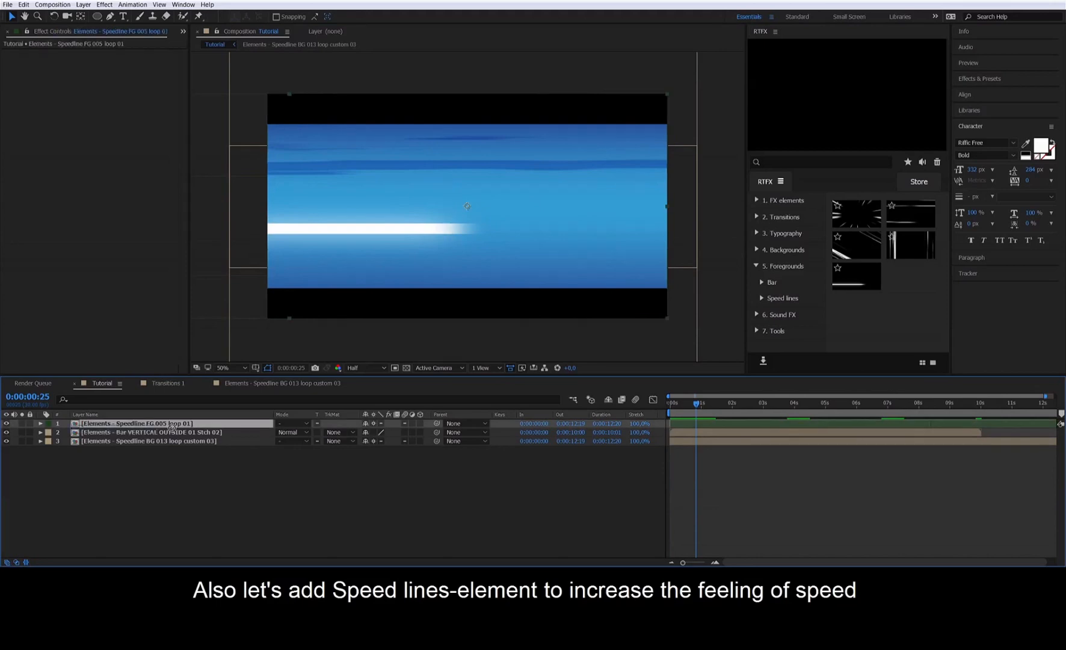
pyautogui.moveTo(172, 437); pyautogui.dragTo(568, 444)
pyautogui.press('space')
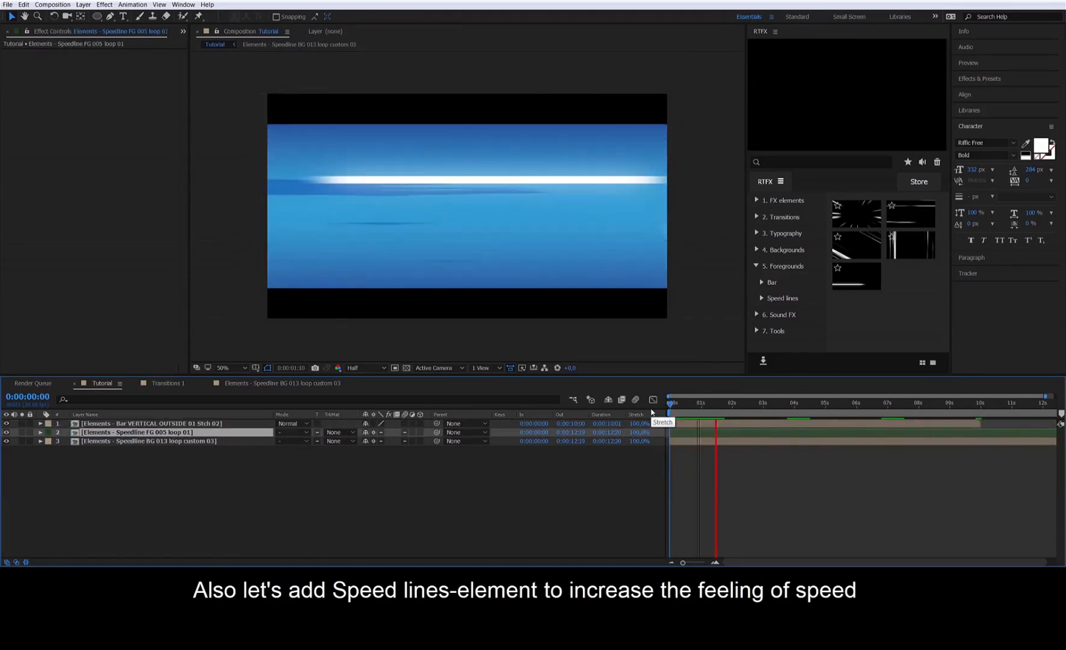
pyautogui.press('space')
pyautogui.moveTo(776, 409); pyautogui.dragTo(814, 412)
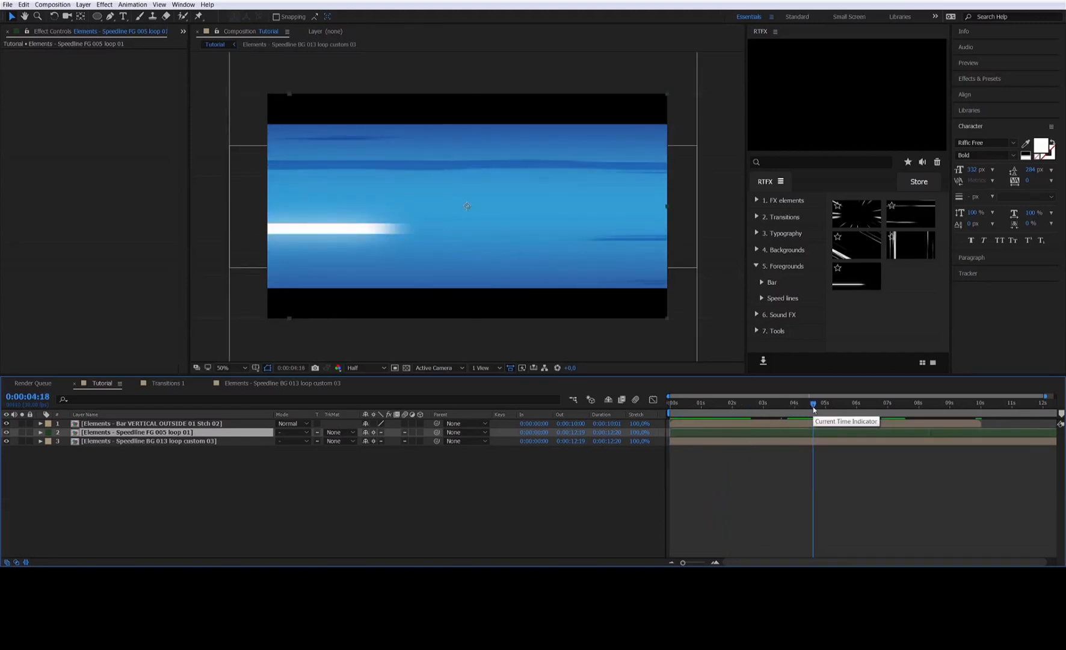
pyautogui.moveTo(814, 410); pyautogui.dragTo(861, 410)
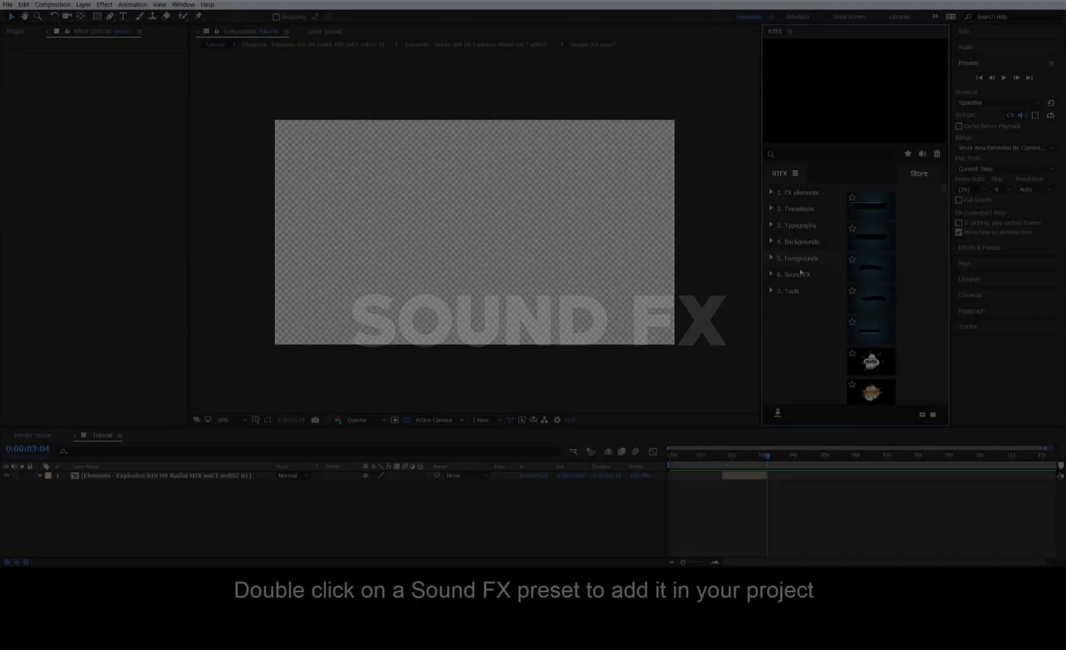
# Step: Try the SFX - Explosion 14 sound aligned with the start of the explosion layer, and delete it after previewing
pyautogui.click(799, 276)
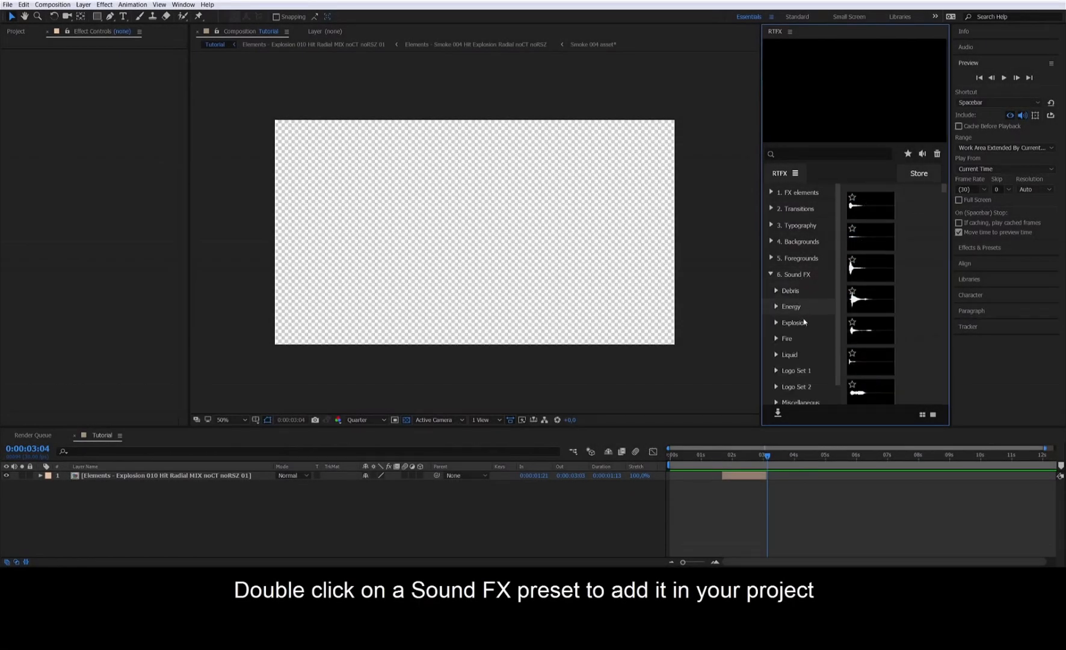
pyautogui.moveTo(858, 249)
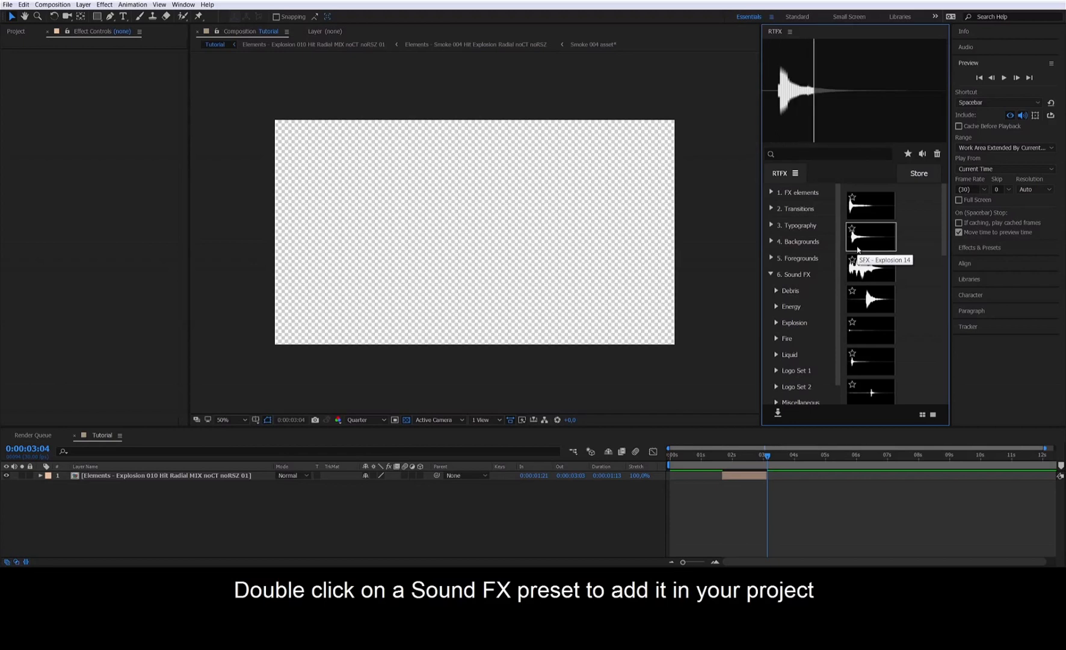
pyautogui.doubleClick(861, 246)
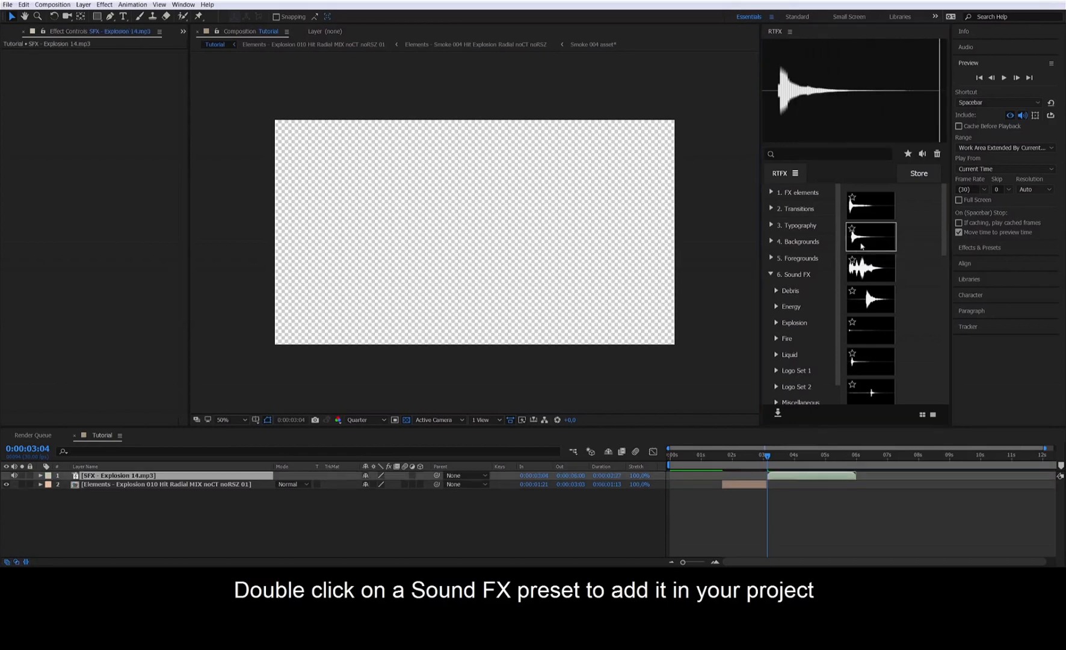
pyautogui.moveTo(789, 482); pyautogui.dragTo(722, 461)
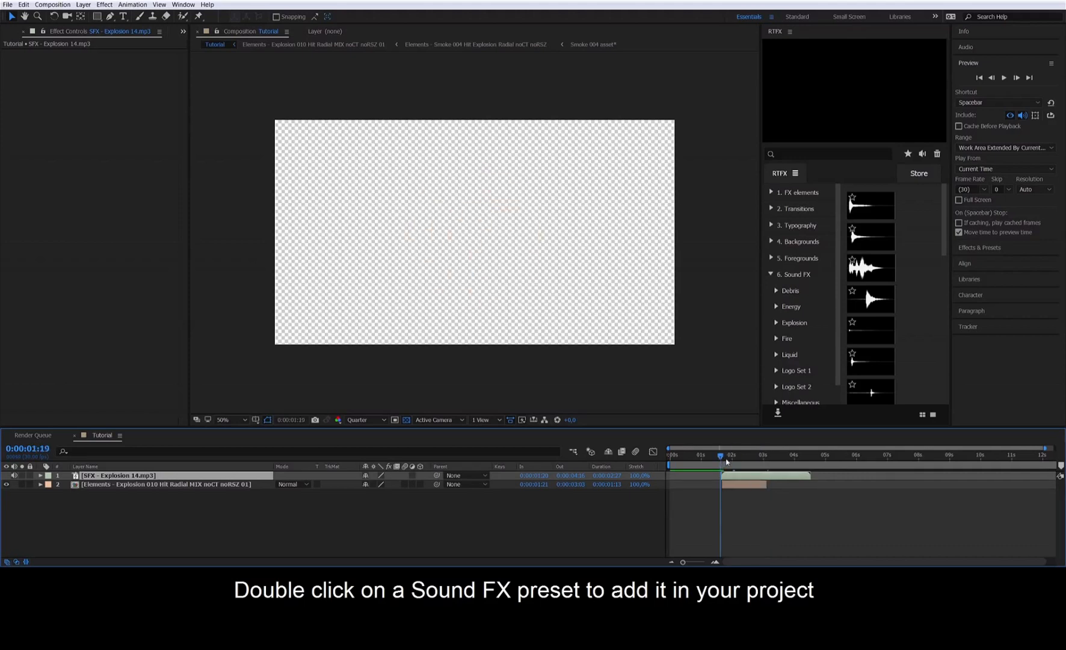
pyautogui.press('space')
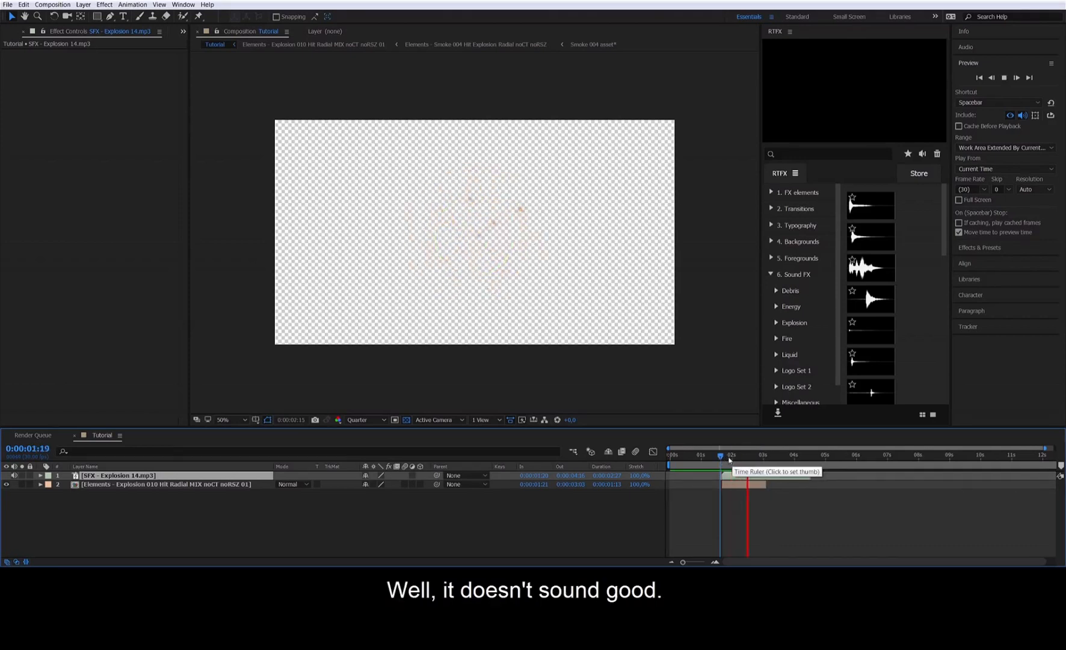
pyautogui.moveTo(720, 459); pyautogui.dragTo(734, 460)
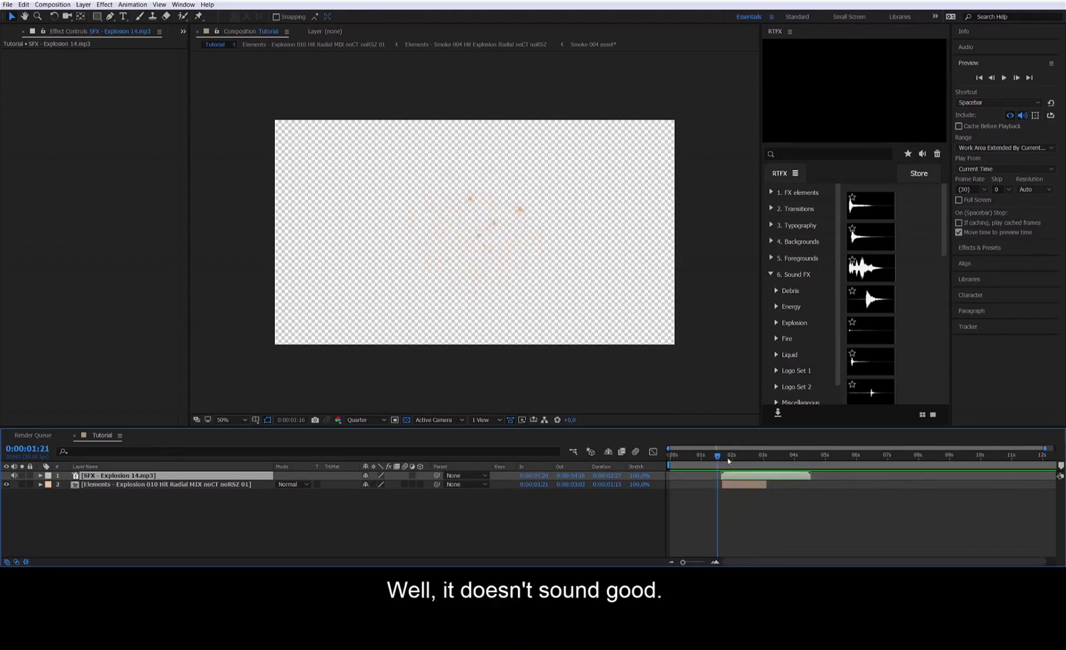
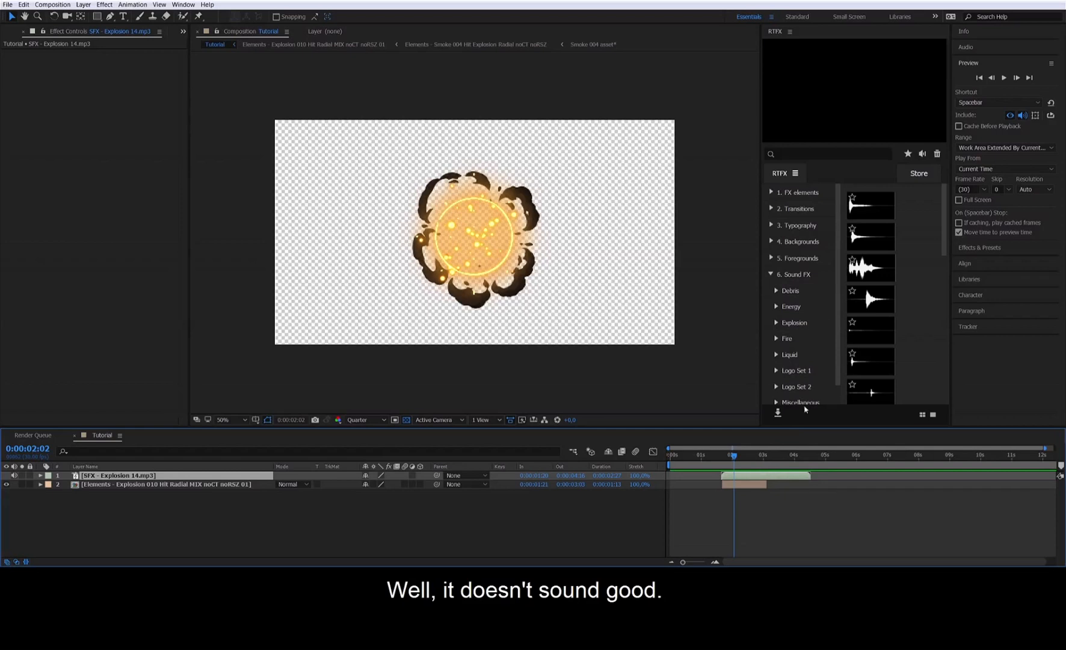
pyautogui.press('Delete')
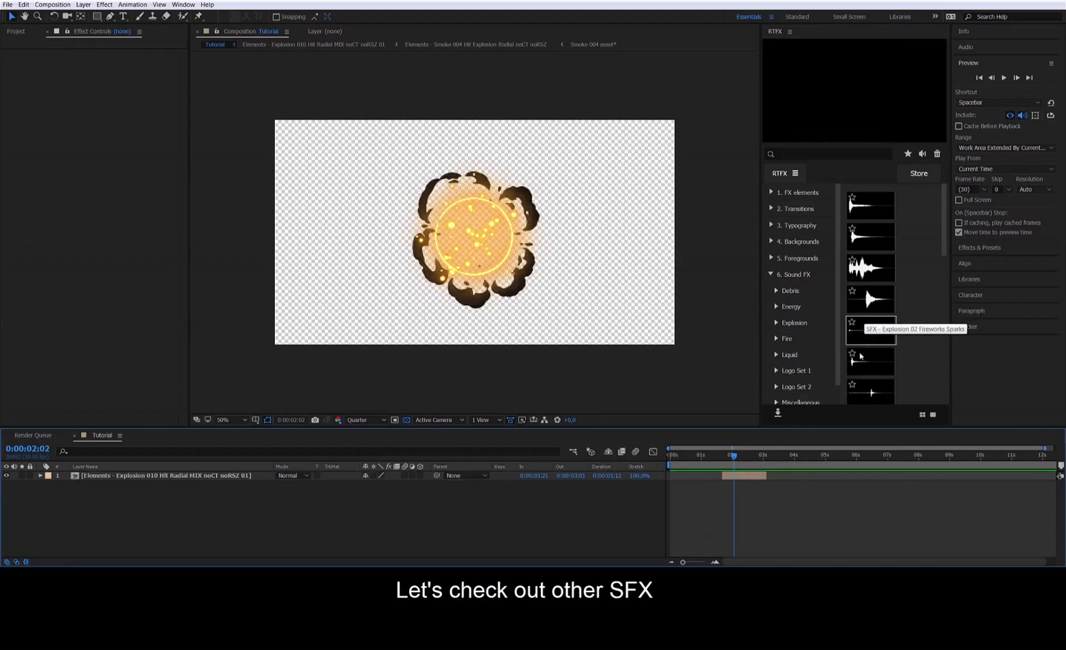
# Step: Add the SFX - Explosion 03 Fireworks Sparks sound, align it with the start of the explosion layer and preview it
pyautogui.moveTo(858, 355)
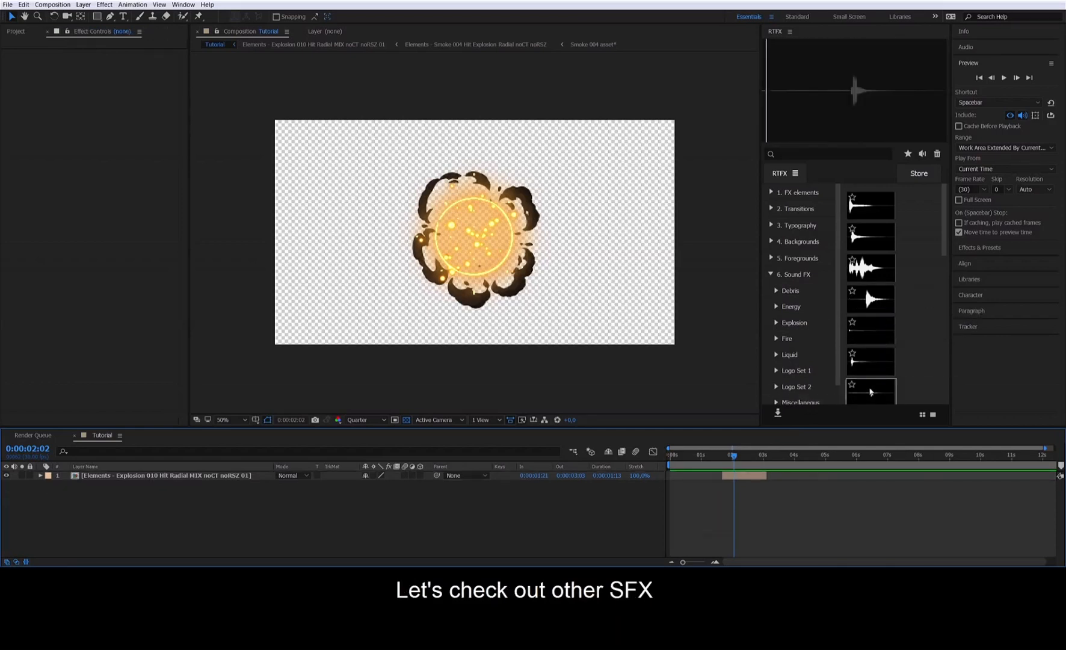
pyautogui.click(871, 371)
pyautogui.moveTo(871, 371); pyautogui.dragTo(744, 479)
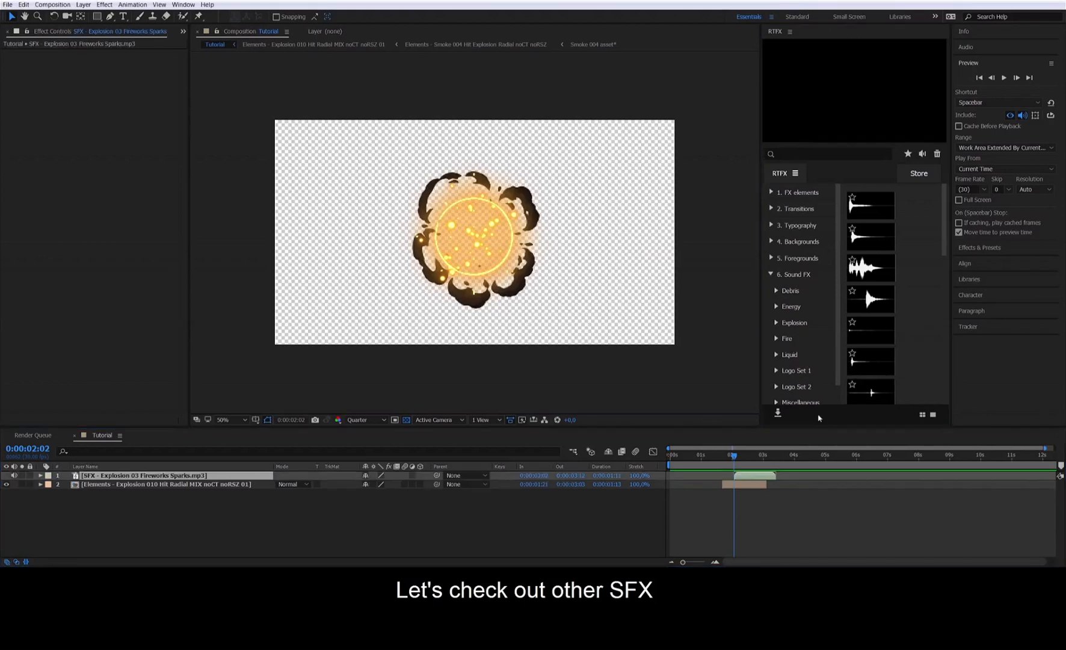
pyautogui.click(745, 479)
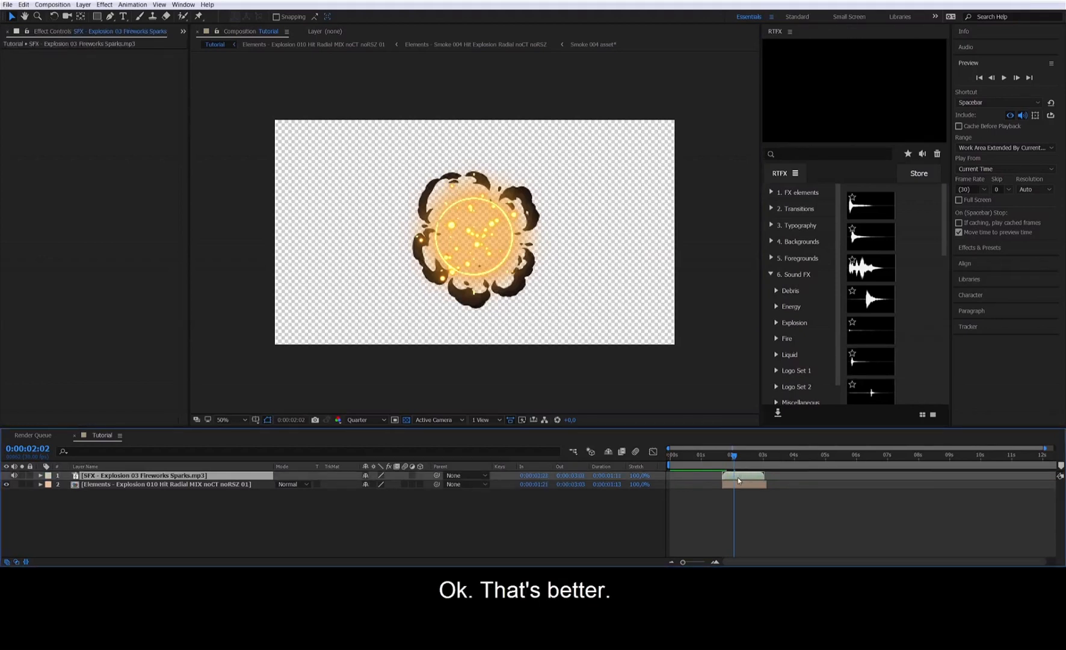
pyautogui.click(718, 456)
pyautogui.press('space')
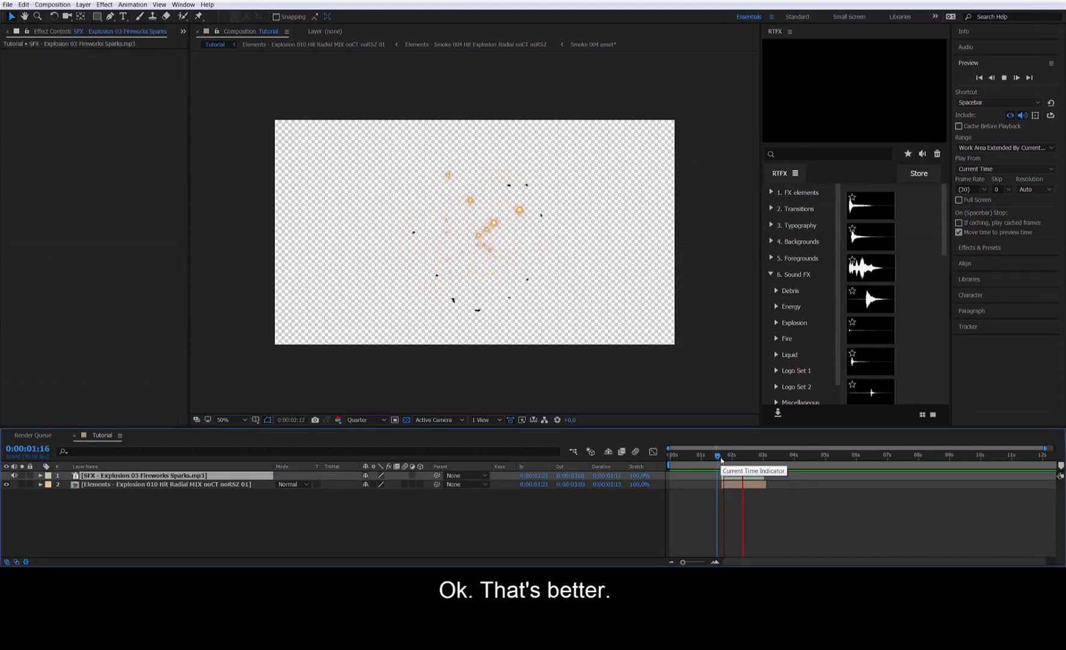
pyautogui.press('space')
pyautogui.press('space')
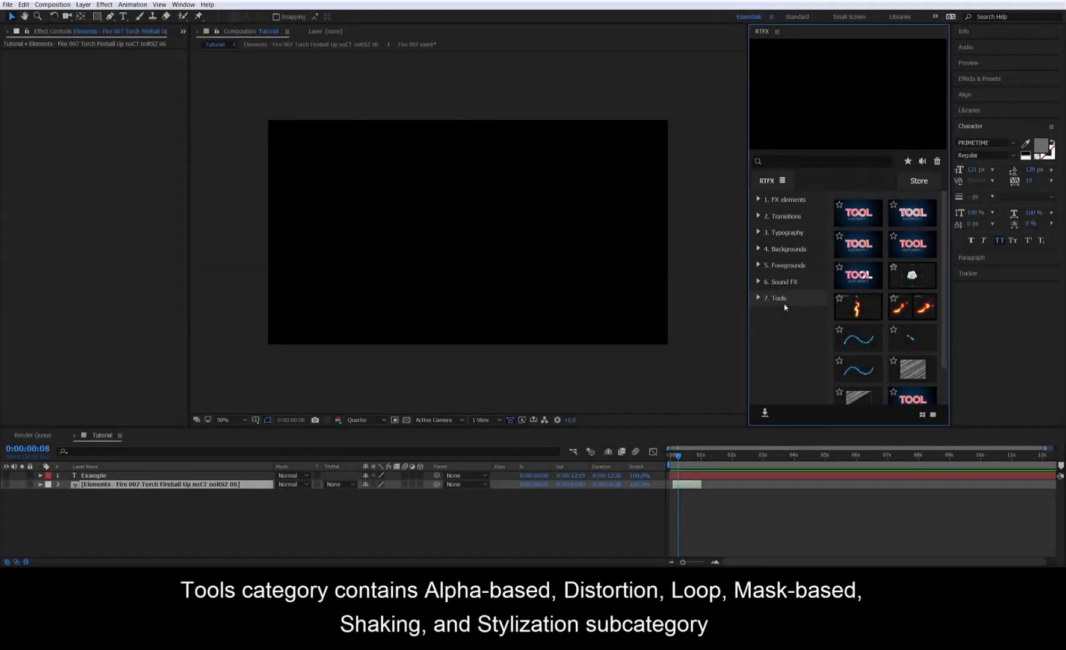
# Step: Open the Alpha-based subcategory of the Tools category and look through its presets
pyautogui.click(779, 299)
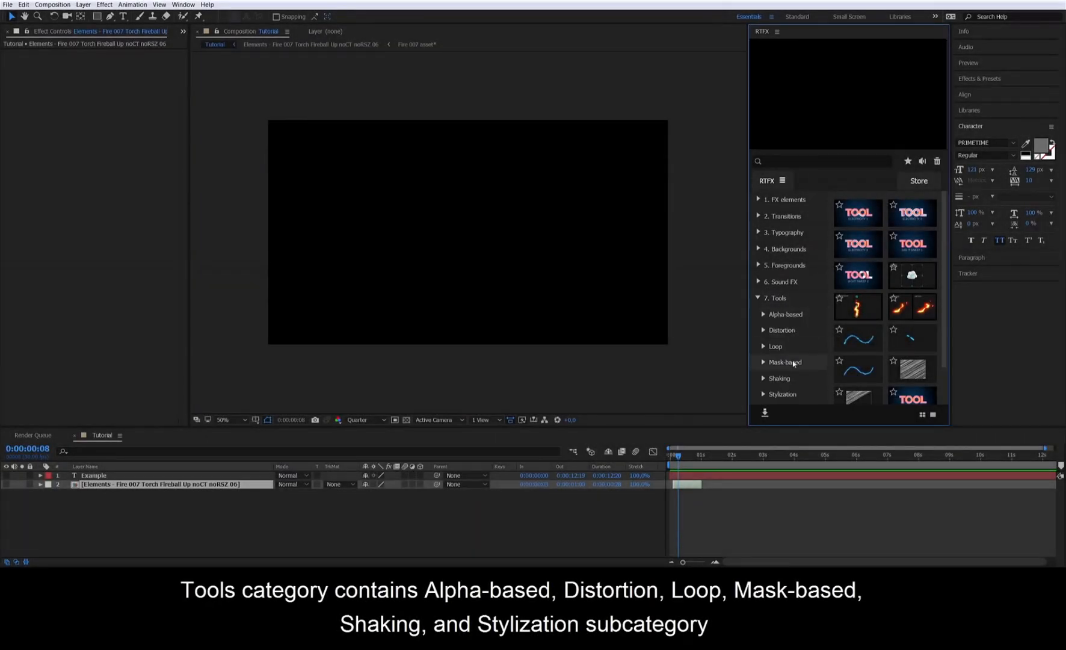
pyautogui.click(793, 320)
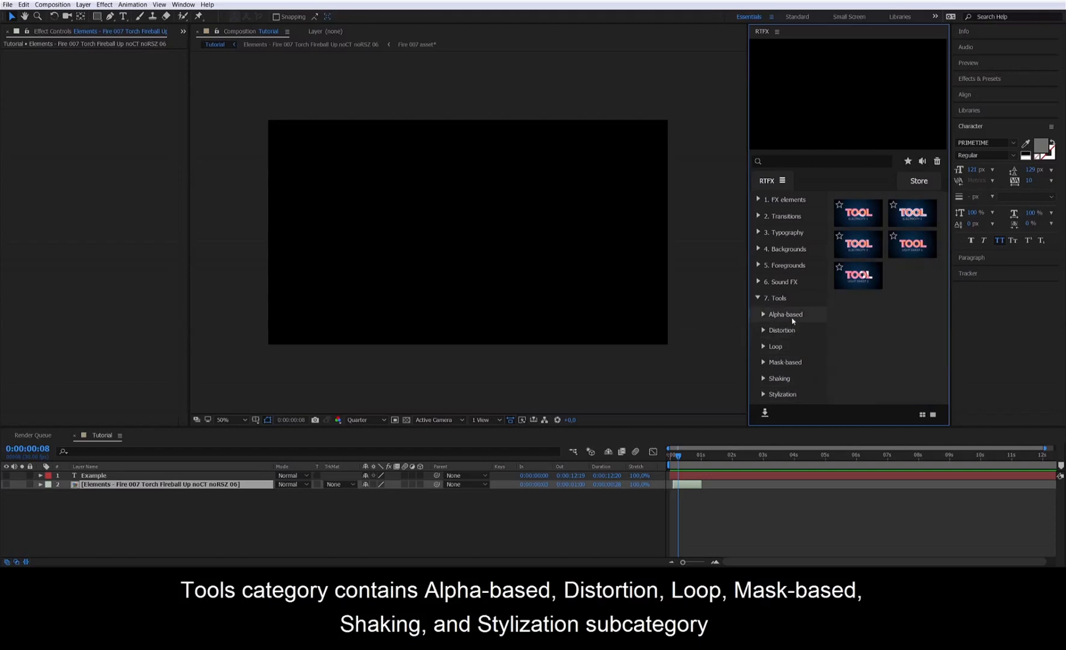
pyautogui.moveTo(857, 216)
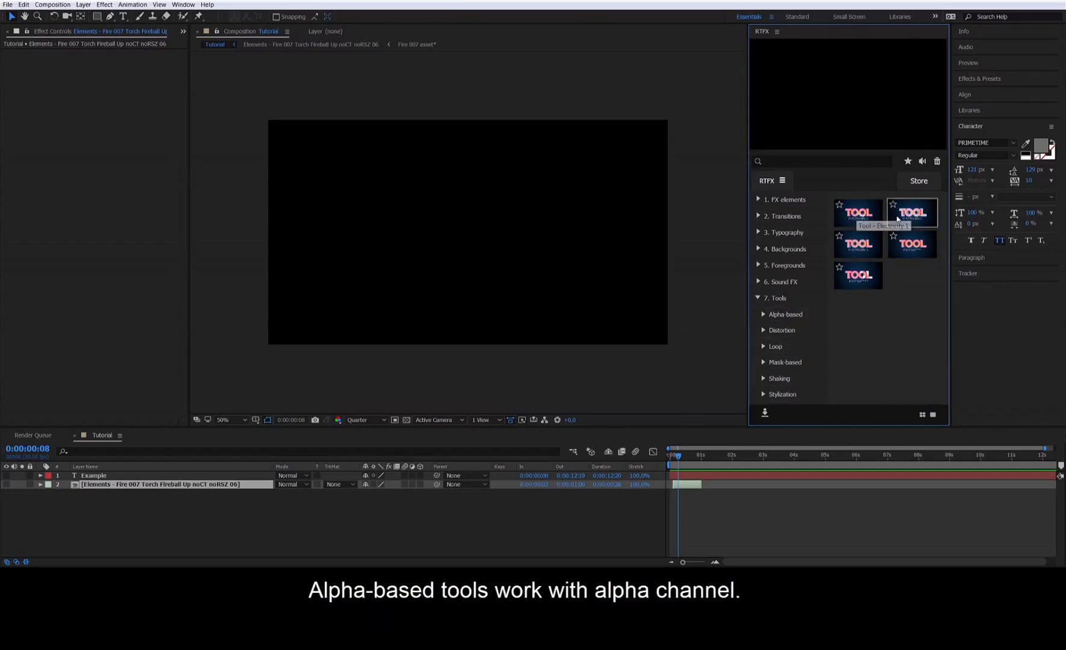
pyautogui.moveTo(918, 253)
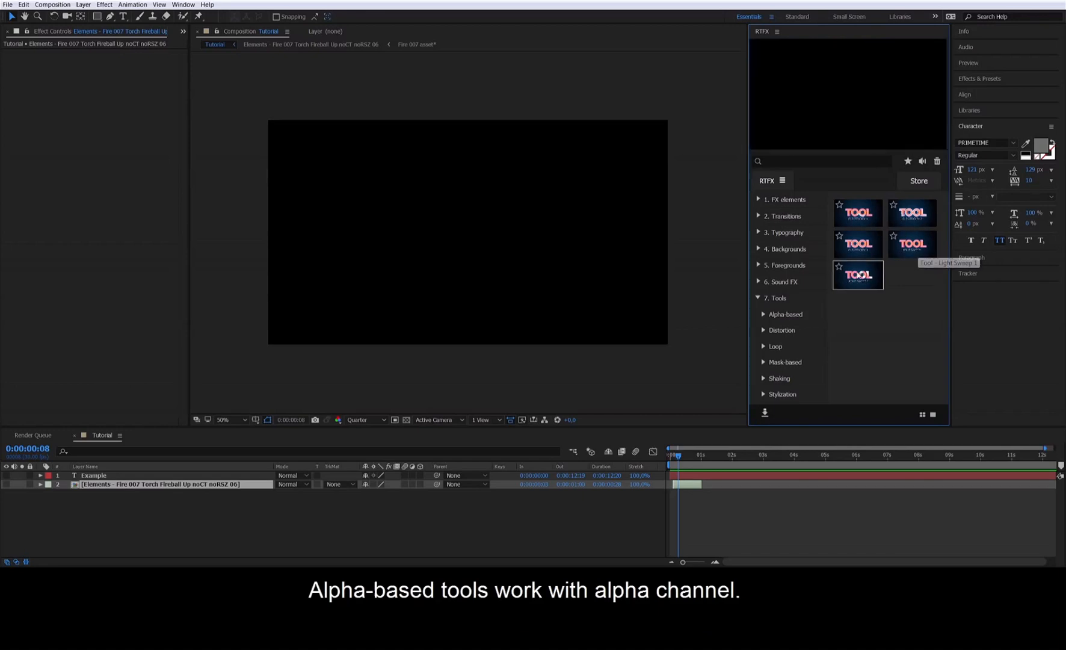
pyautogui.moveTo(857, 278)
# Step: Make the Example text layer visible and shift its text slightly towards the lower right of the composition
pyautogui.click(6, 476)
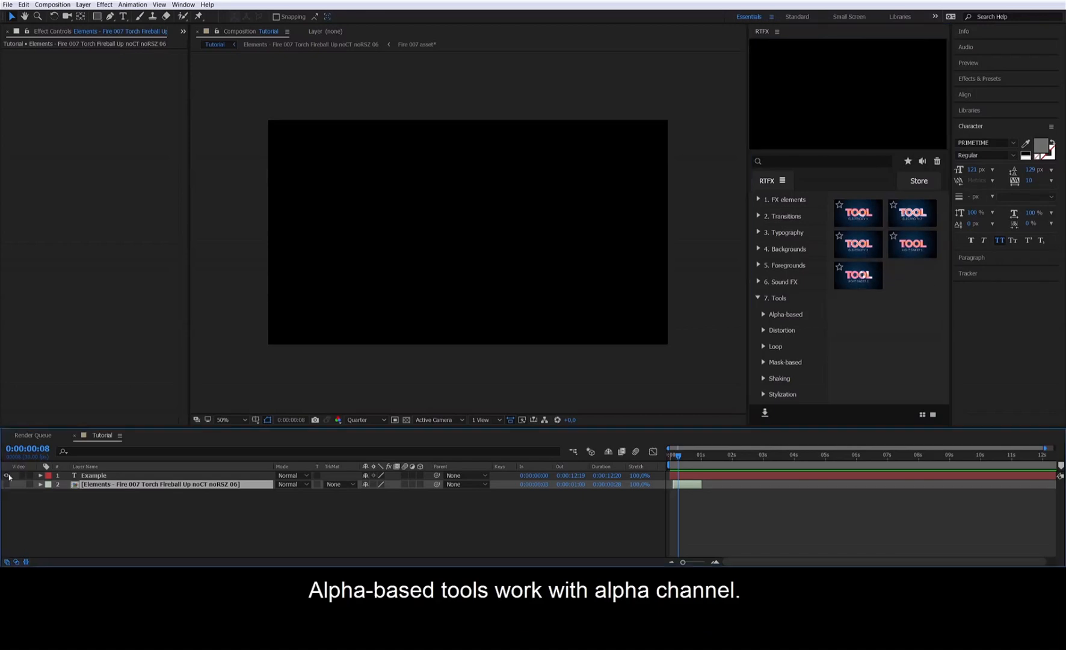
pyautogui.click(91, 477)
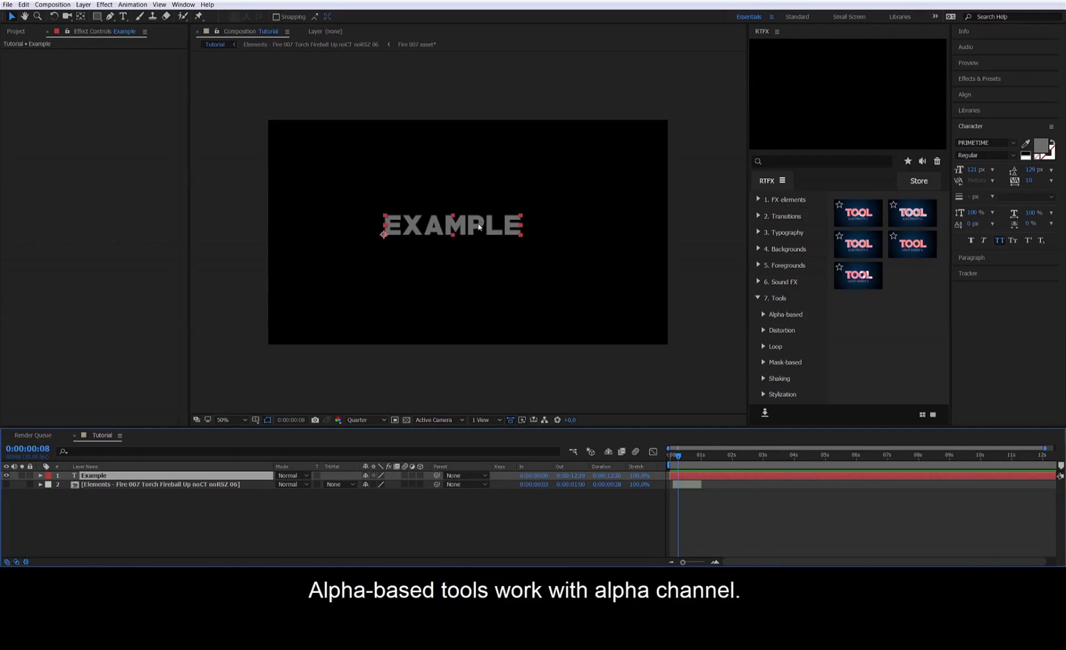
pyautogui.moveTo(479, 227); pyautogui.dragTo(485, 236)
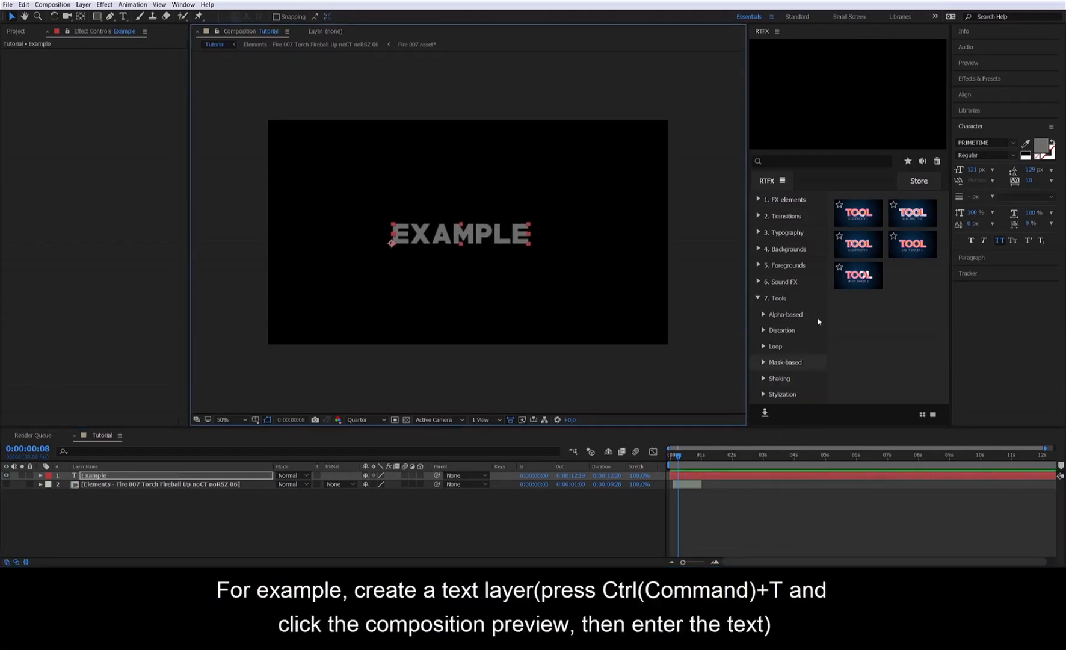
# Step: Apply the Electricity 1 tool to the Example text layer and deselect the added effects
pyautogui.doubleClick(864, 223)
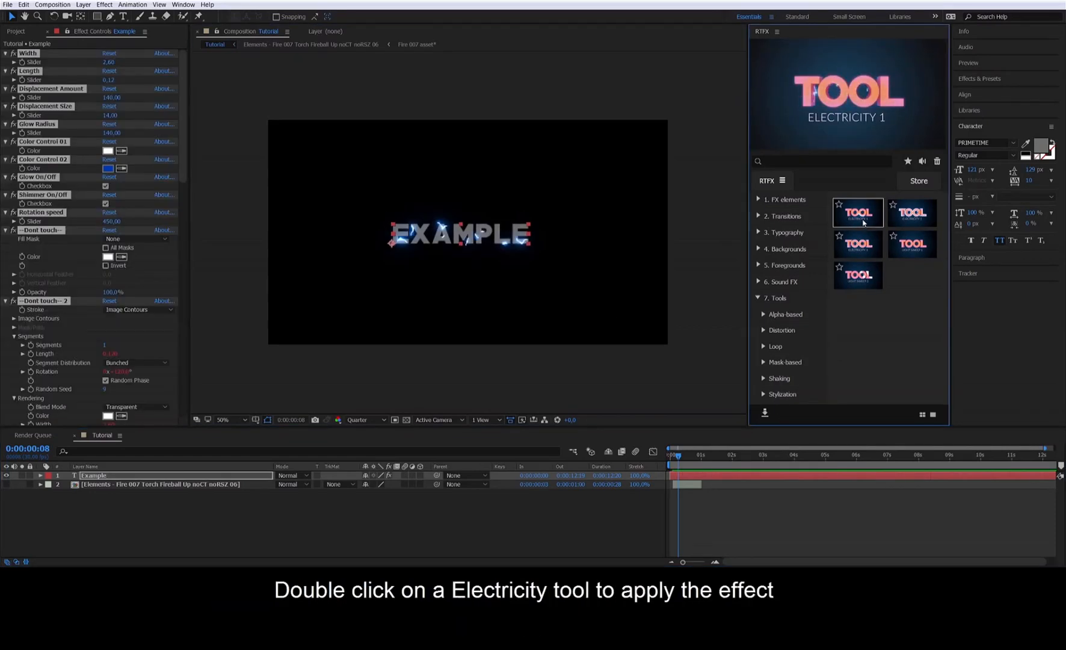
pyautogui.click(140, 205)
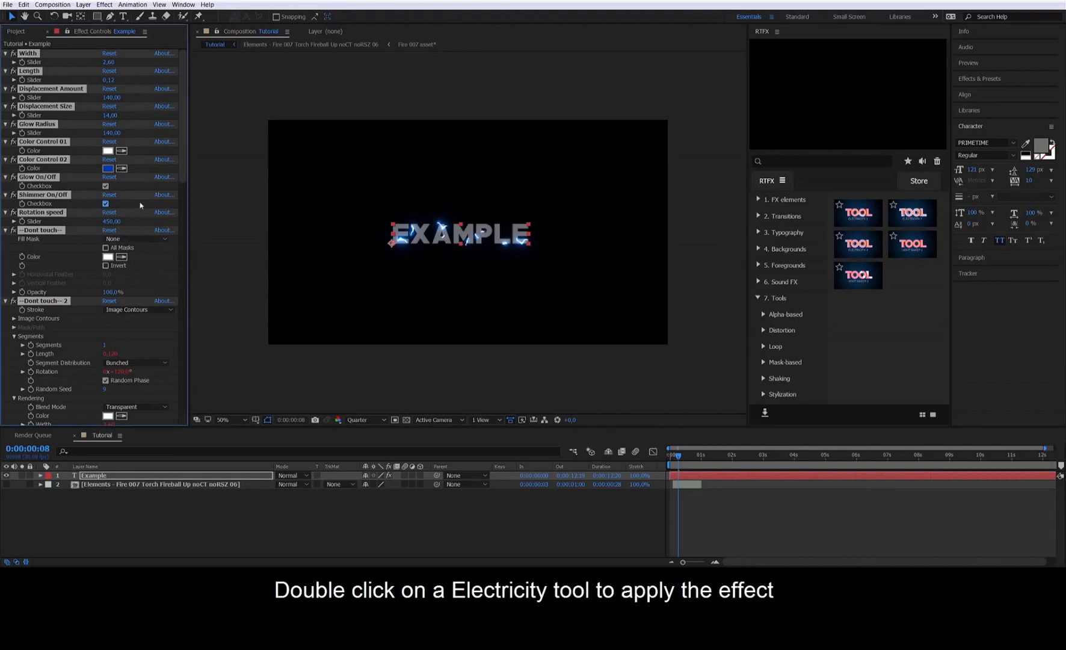
pyautogui.click(140, 205)
pyautogui.click(136, 205)
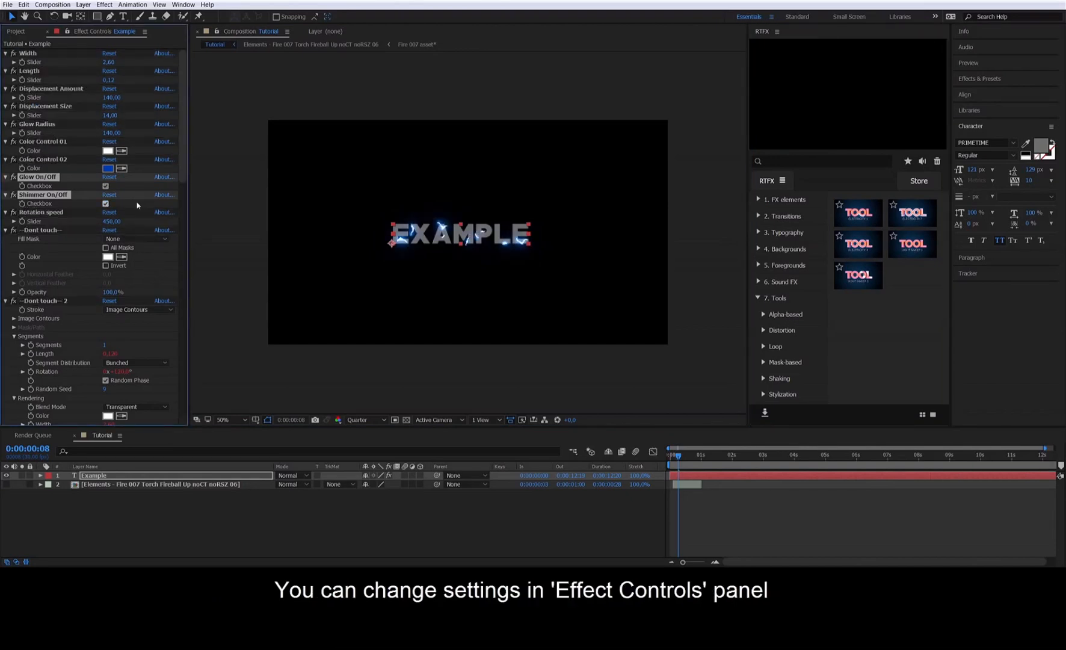
pyautogui.click(142, 145)
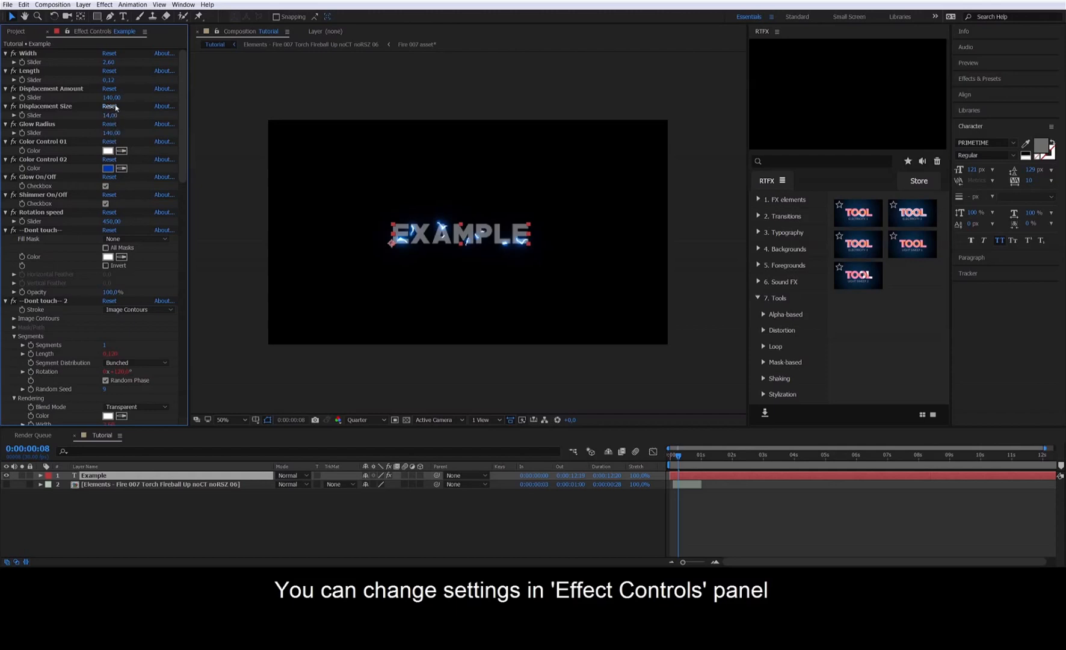
# Step: Change Color Control 02 of the electricity effect on the Example text layer to a dark crimson red
pyautogui.click(107, 168)
pyautogui.click(838, 288)
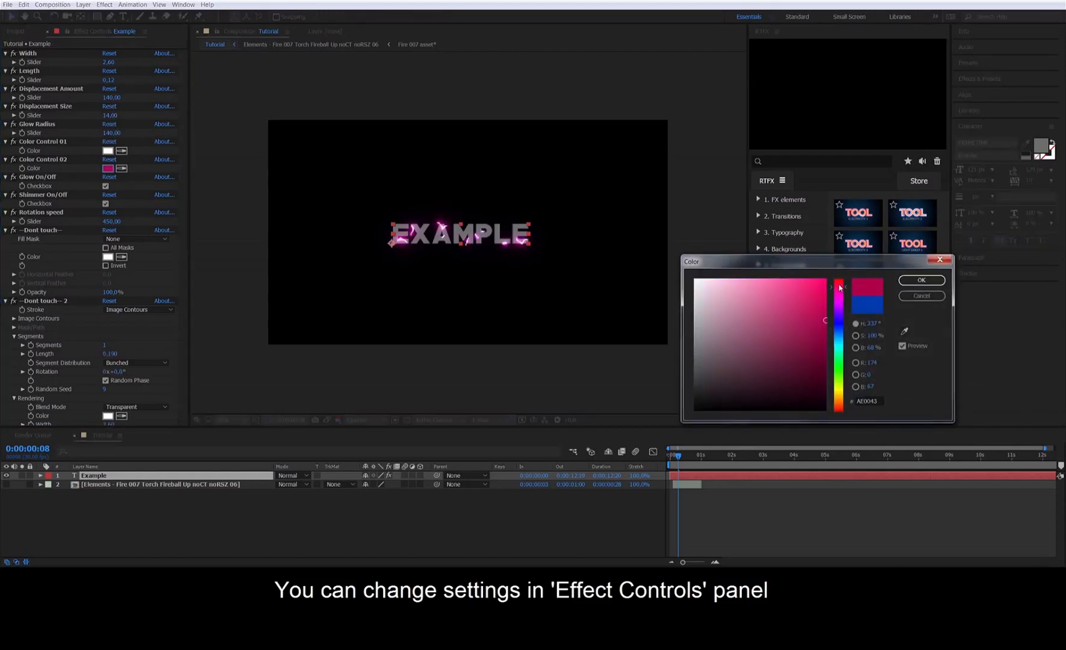
pyautogui.click(905, 283)
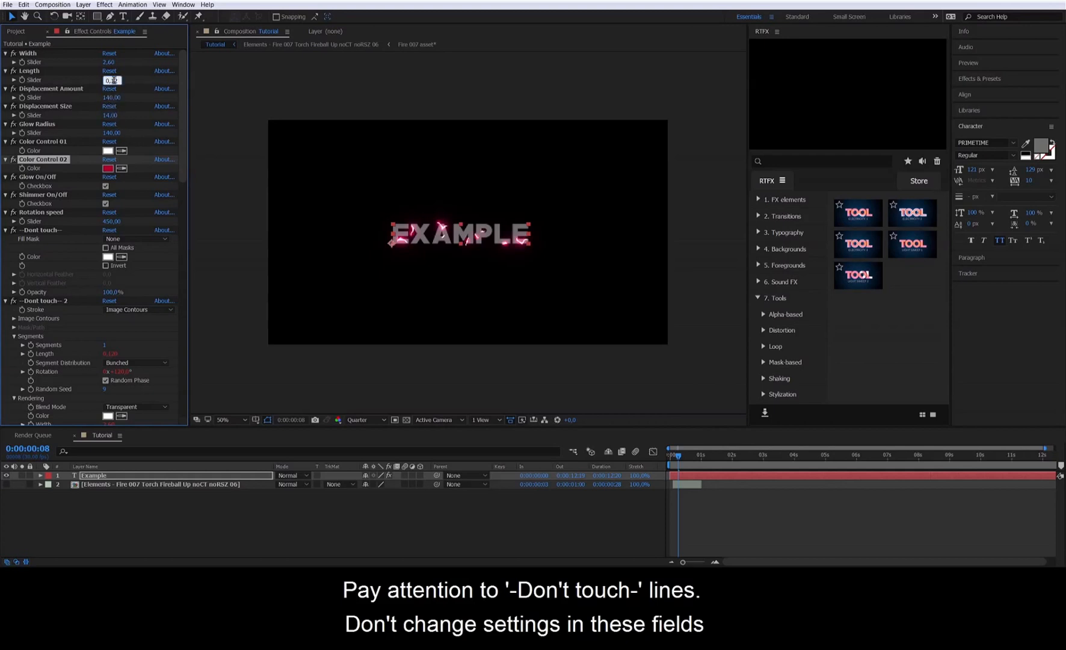
# Step: Try a Length of 0.42 and a Width of 13.60 for the electricity effect, previewing and undoing these changes
pyautogui.press('Return')
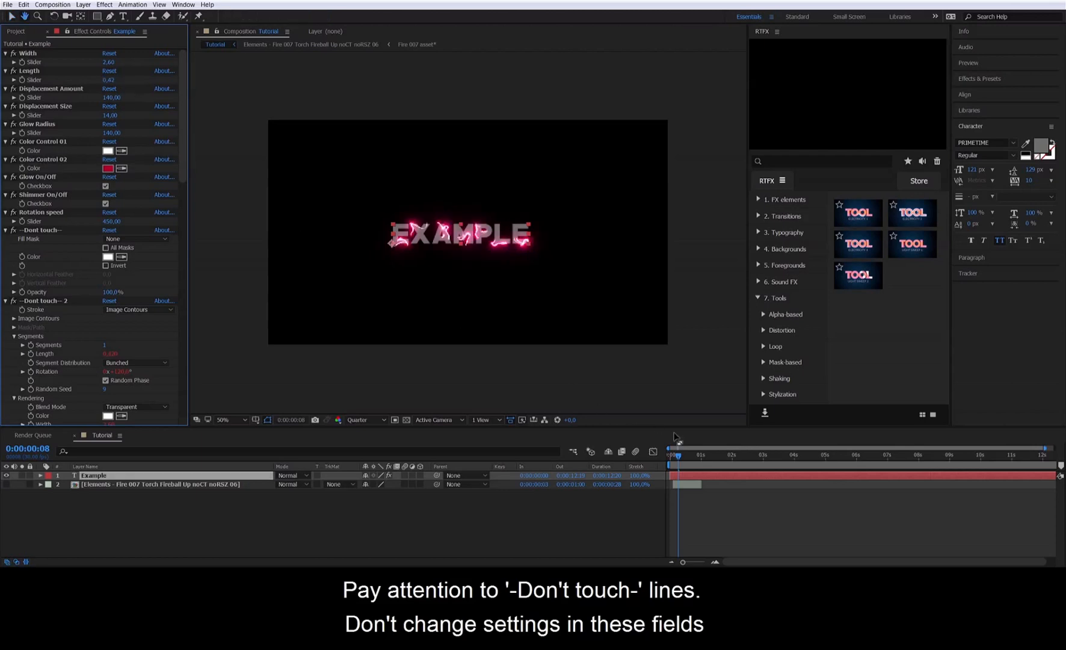
pyautogui.press('space')
pyautogui.press('space')
pyautogui.hotkey('ctrl', 'z')
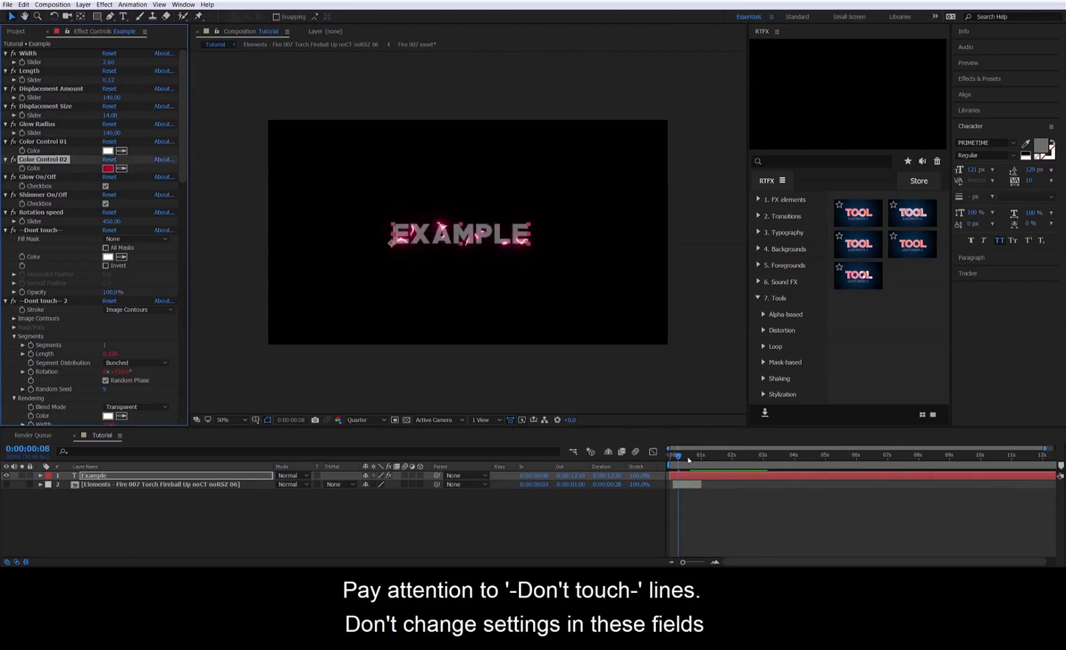
pyautogui.moveTo(688, 460); pyautogui.dragTo(722, 468)
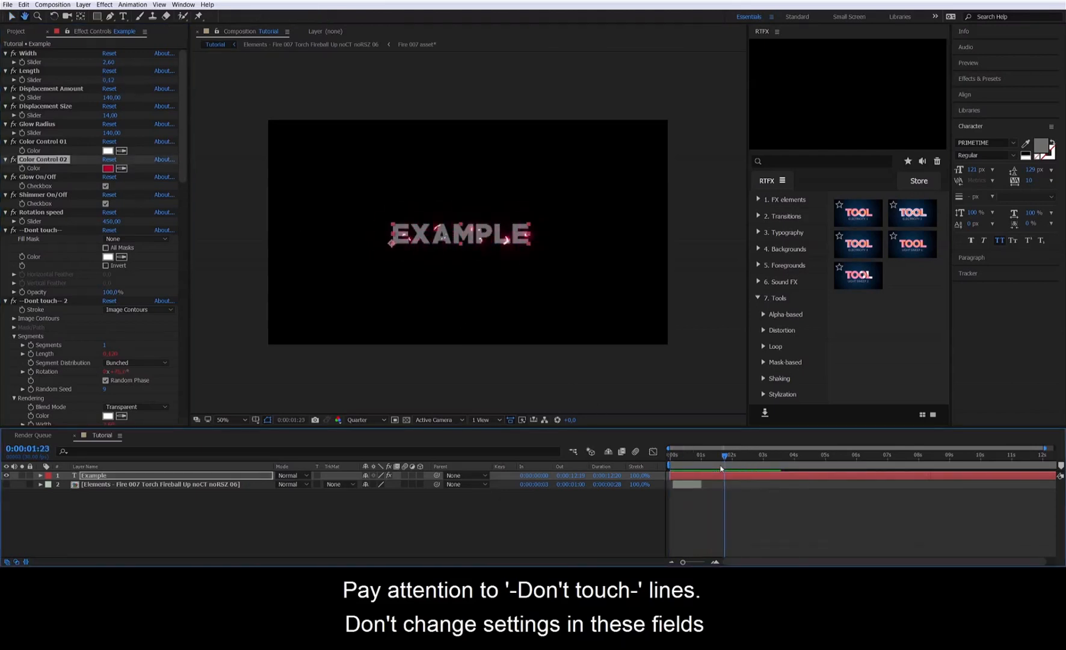
pyautogui.moveTo(110, 62); pyautogui.dragTo(116, 63)
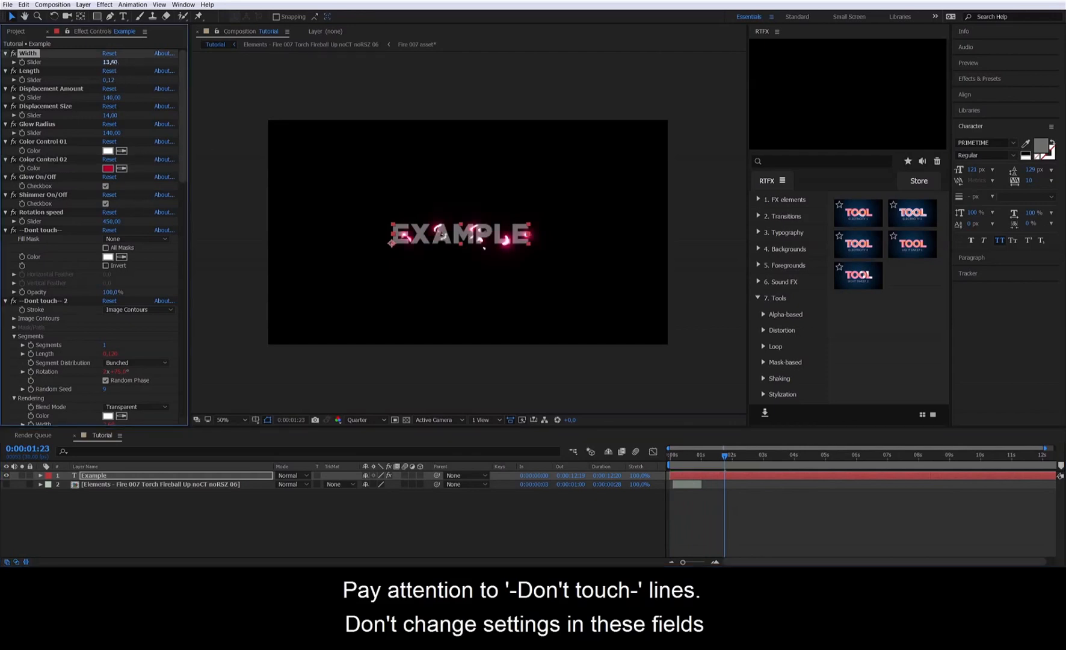
pyautogui.press('space')
# Step: Select all electricity effects on the Example text layer and delete them
pyautogui.hotkey('ctrl', 'a')
pyautogui.click(24, 4)
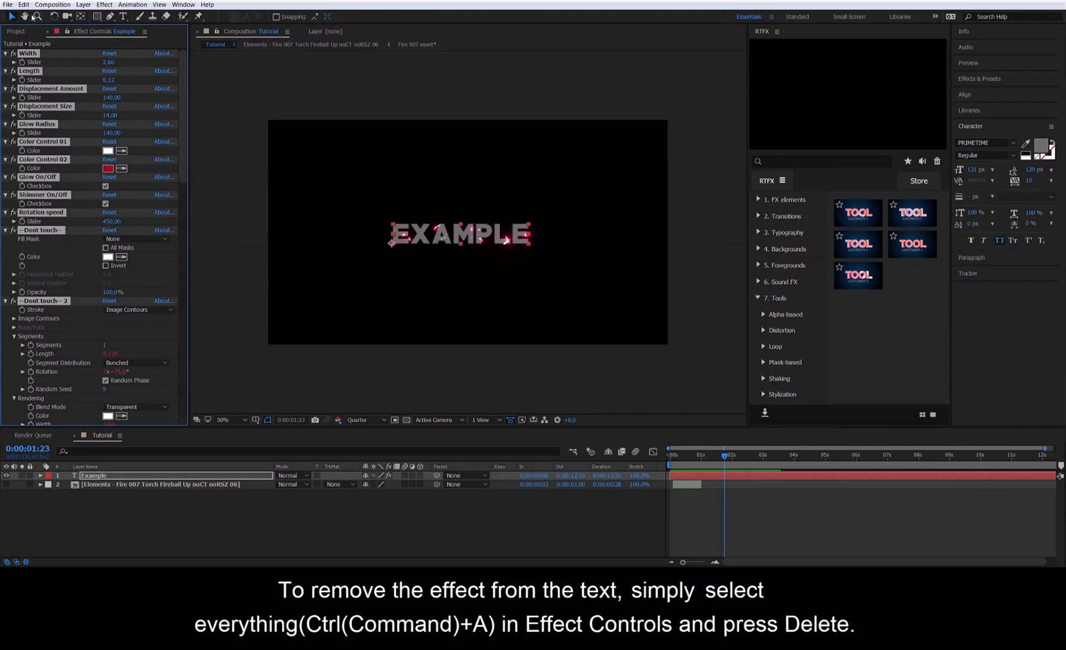
pyautogui.click(23, 4)
pyautogui.click(41, 110)
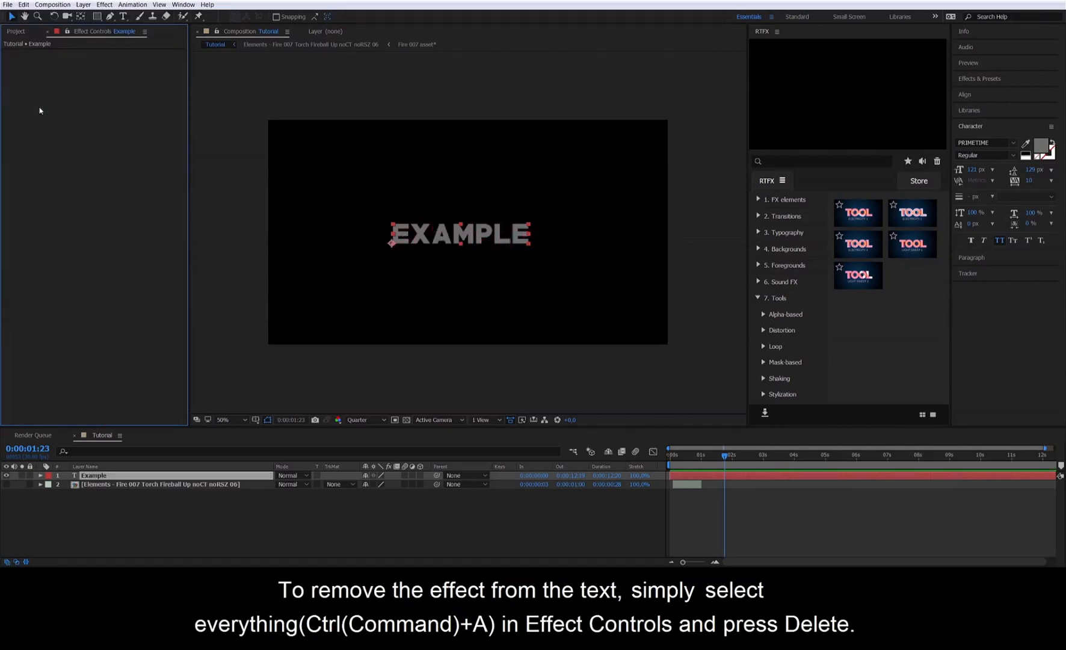
# Step: Apply the Light Sweep 2 tool to the Example text layer and preview the sweep from the start of the composition
pyautogui.moveTo(676, 455); pyautogui.dragTo(682, 470)
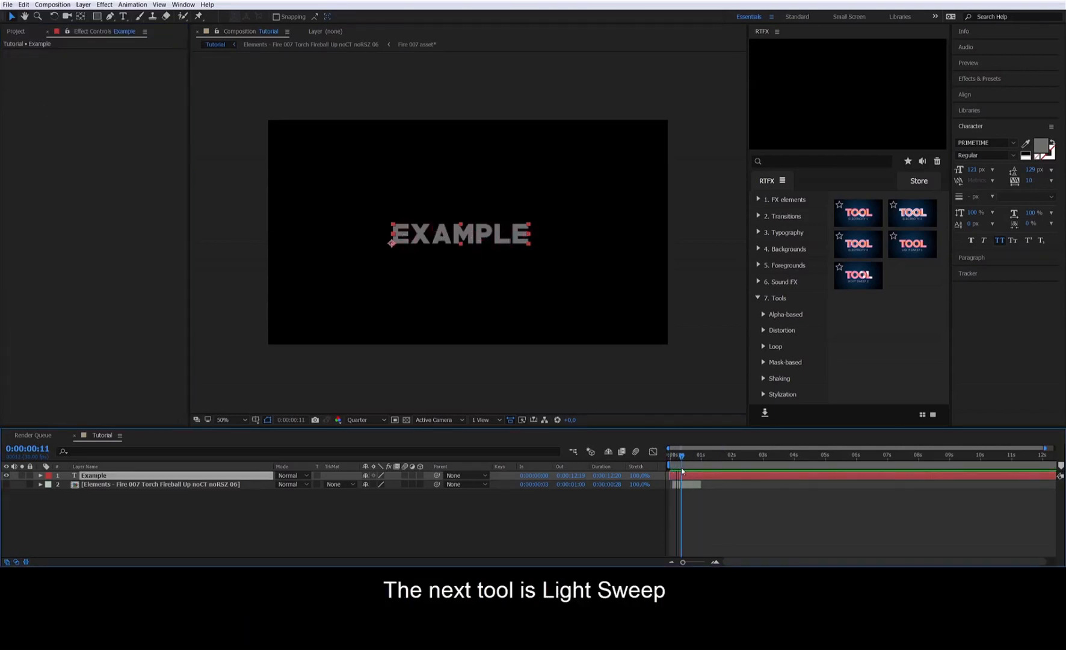
pyautogui.doubleClick(855, 281)
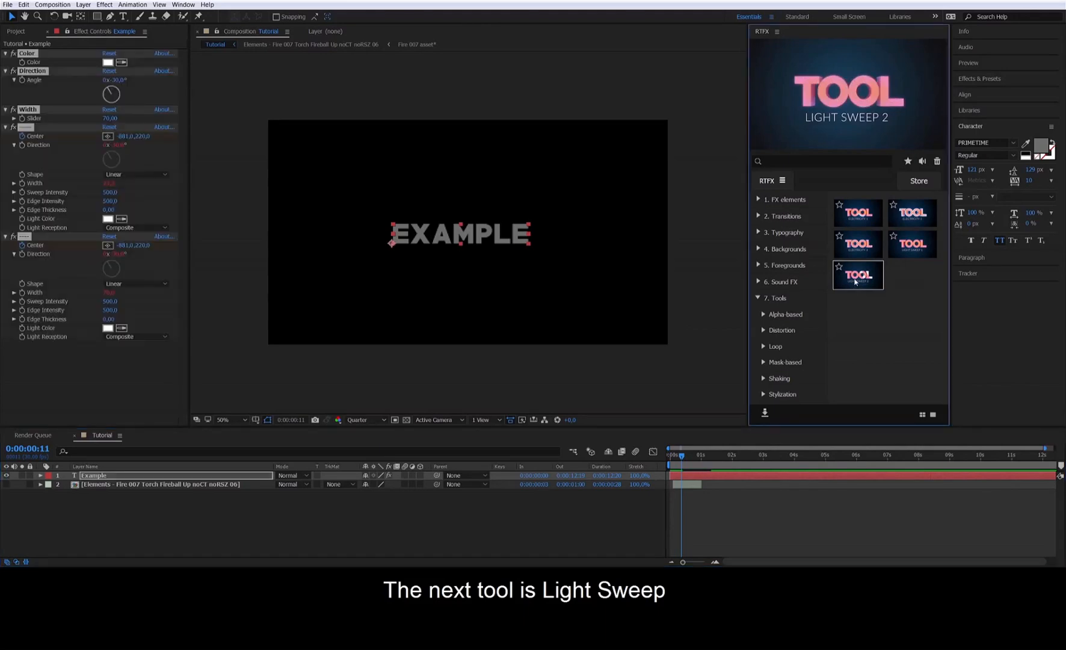
pyautogui.moveTo(682, 457); pyautogui.dragTo(668, 467)
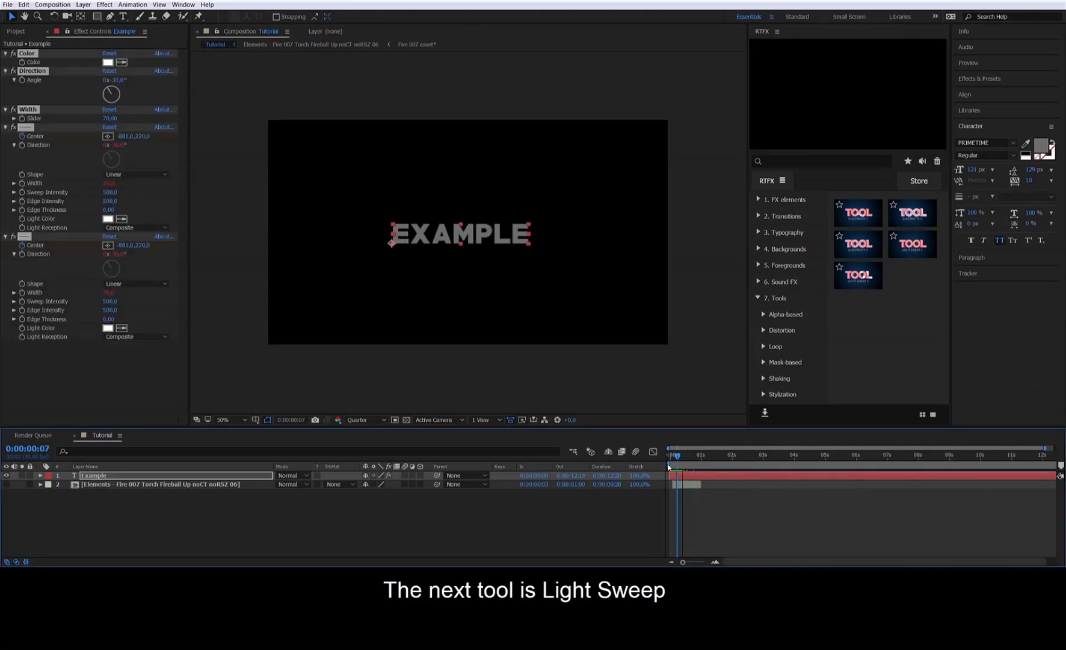
pyautogui.press('space')
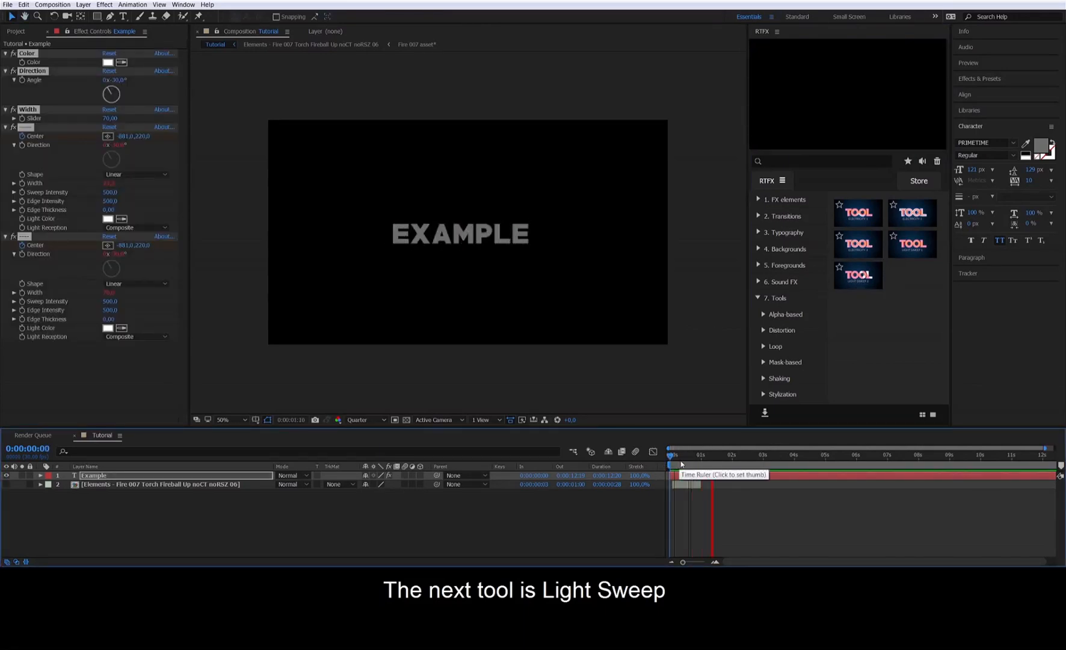
pyautogui.click(696, 465)
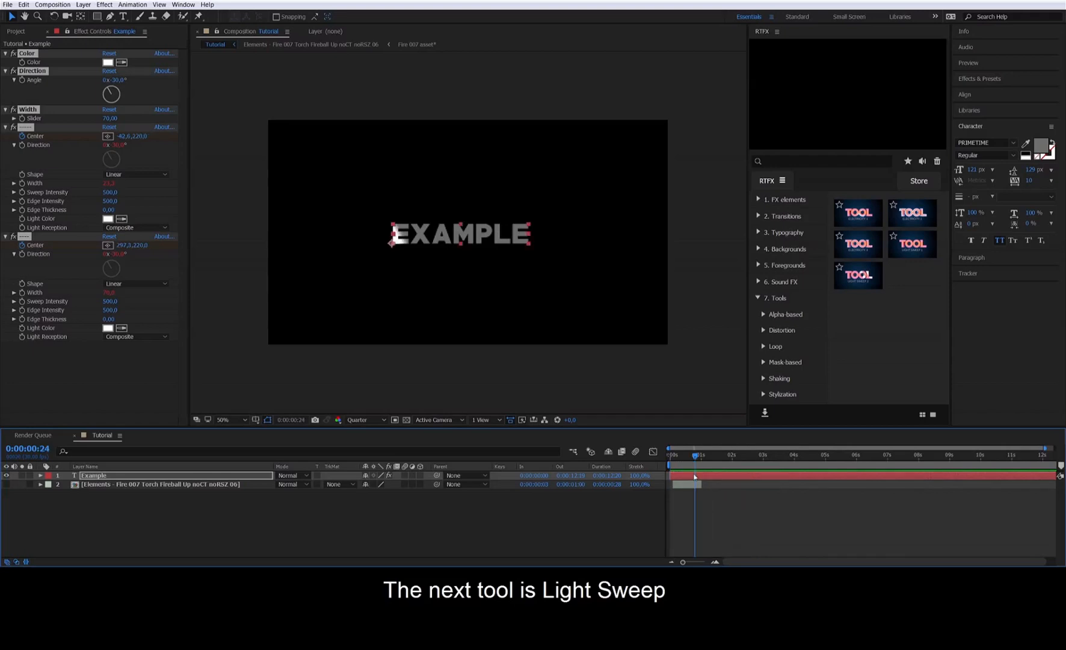
# Step: Reveal the light sweep's Center keyframes, stretch them from the composition start to about 3 seconds and preview the slower sweep
pyautogui.click(693, 476)
pyautogui.press('u')
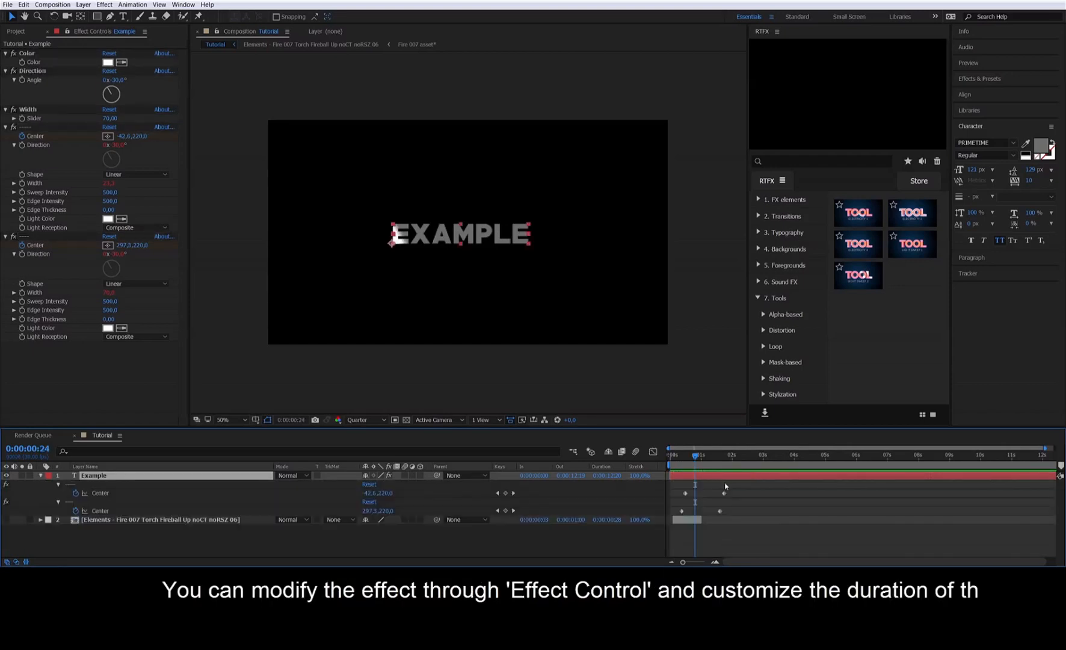
pyautogui.moveTo(740, 484); pyautogui.dragTo(758, 513)
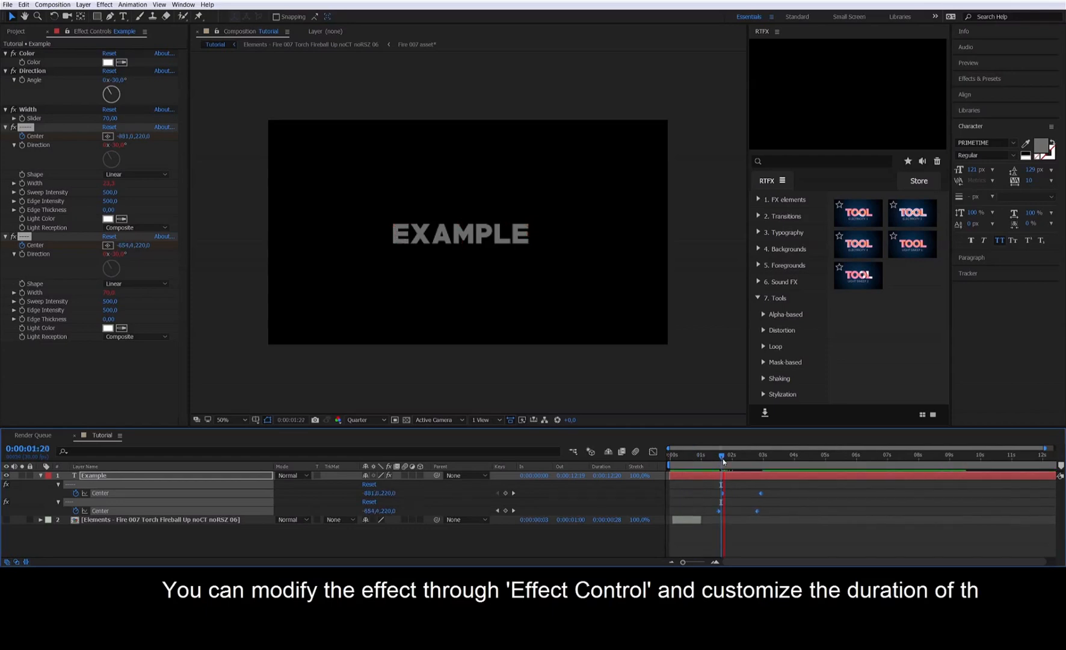
pyautogui.moveTo(723, 457); pyautogui.dragTo(671, 512)
pyautogui.click(742, 491)
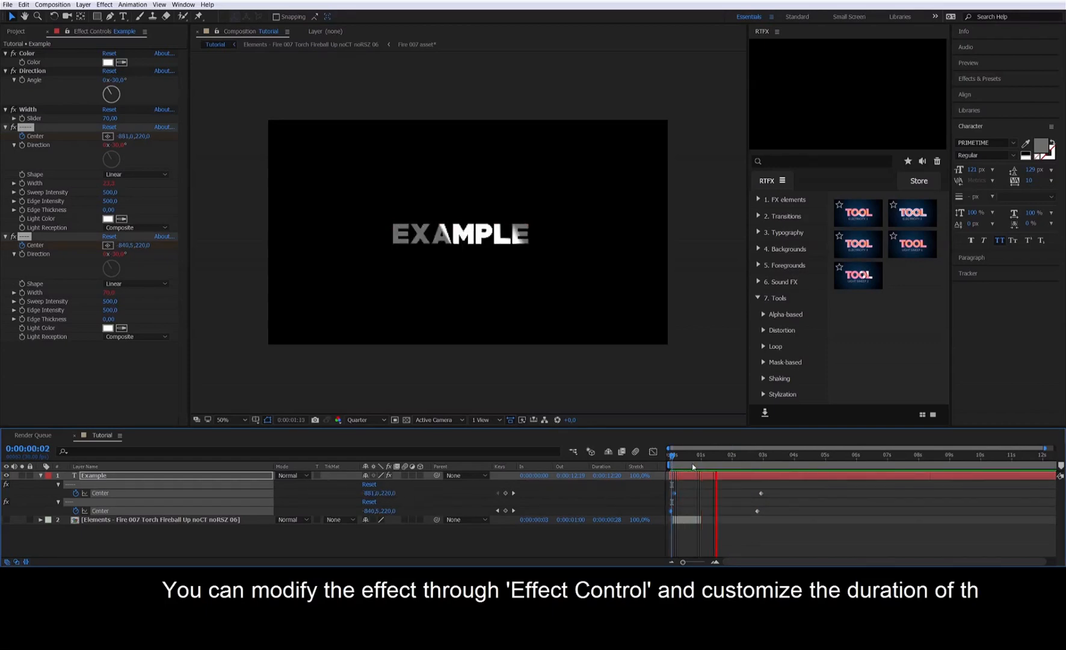
pyautogui.click(729, 459)
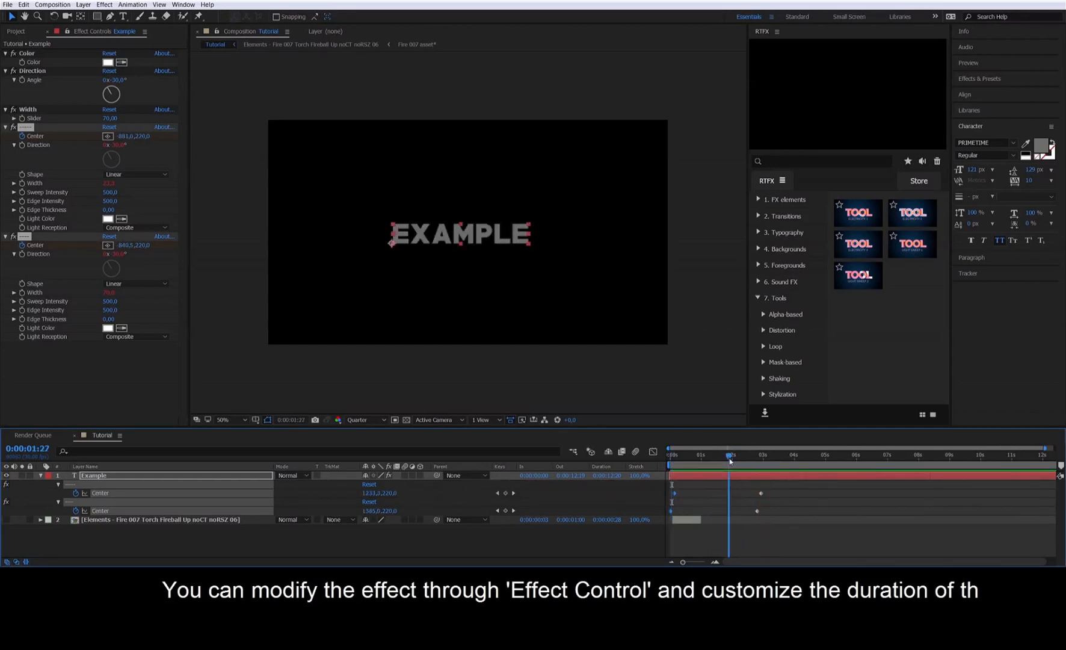
pyautogui.click(718, 462)
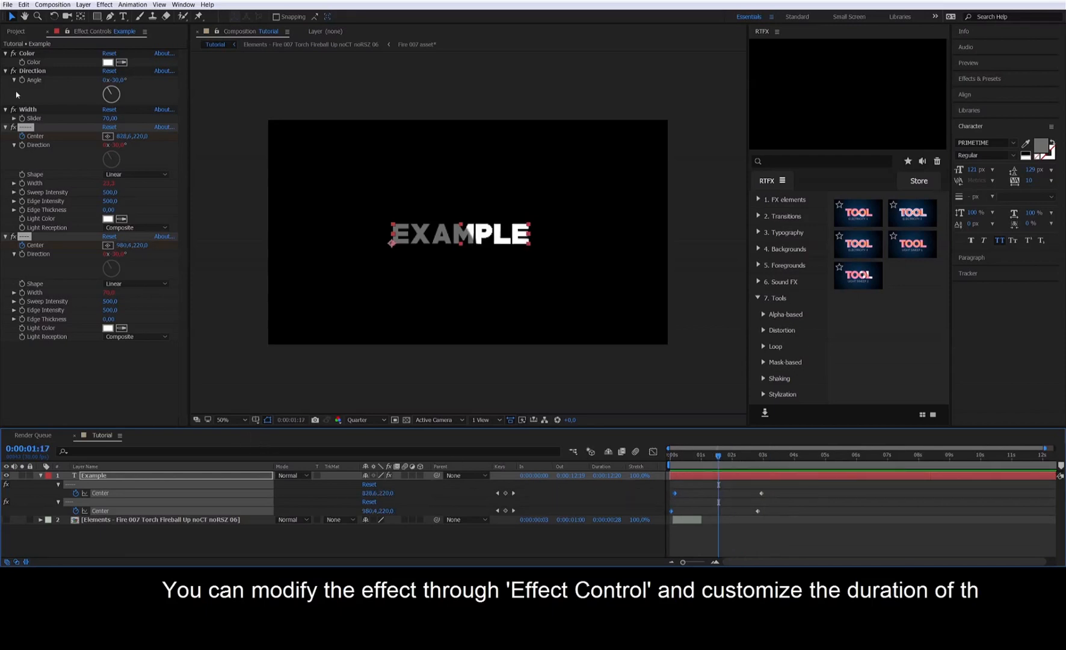
# Step: Select all light sweep effects on the Example text layer and remove them
pyautogui.click(38, 237)
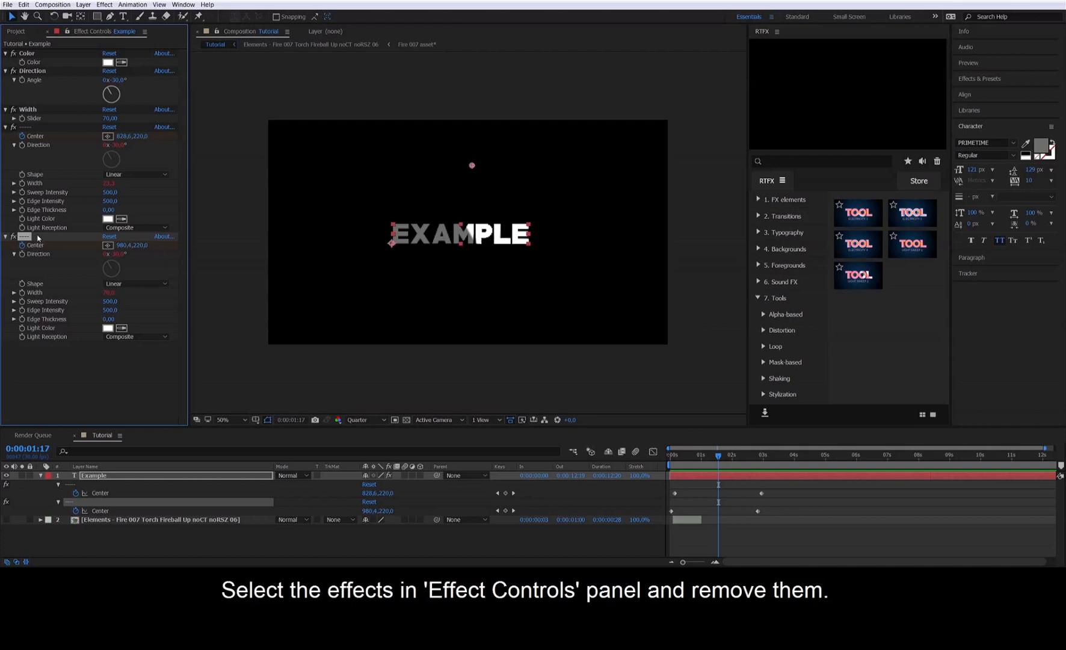
pyautogui.keyDown('shift'); pyautogui.click(32, 54); pyautogui.keyUp('shift')
pyautogui.press('Delete')
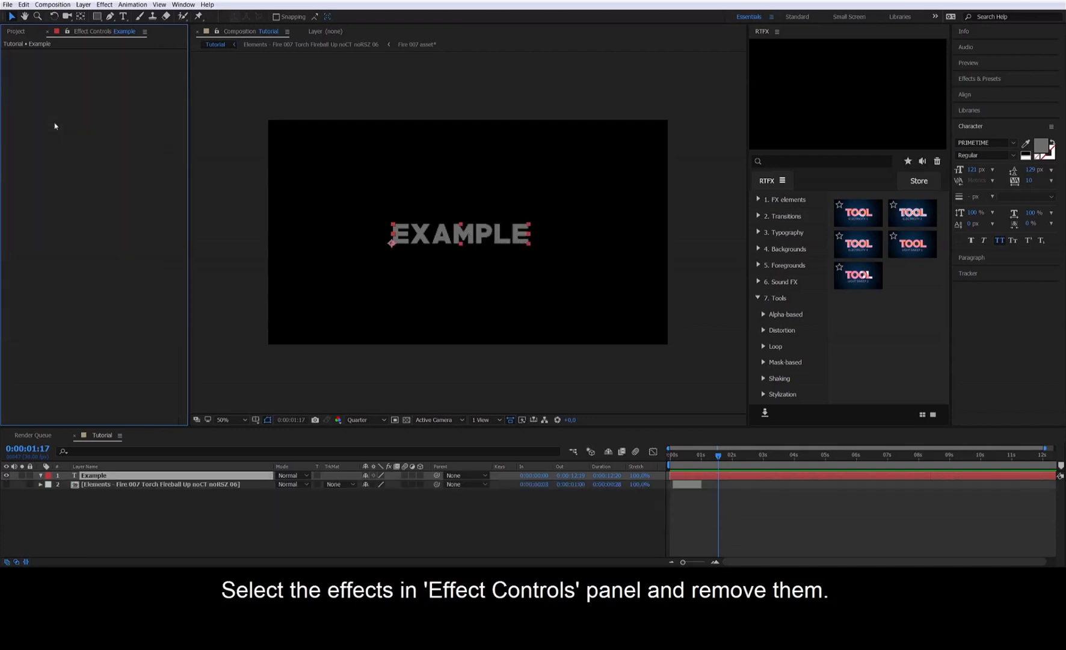
# Step: Open the Distortion subcategory of Tools, then hide the Example layer and show the selected Fire 007 Torch Fireball layer at 0:00:00:14
pyautogui.click(783, 329)
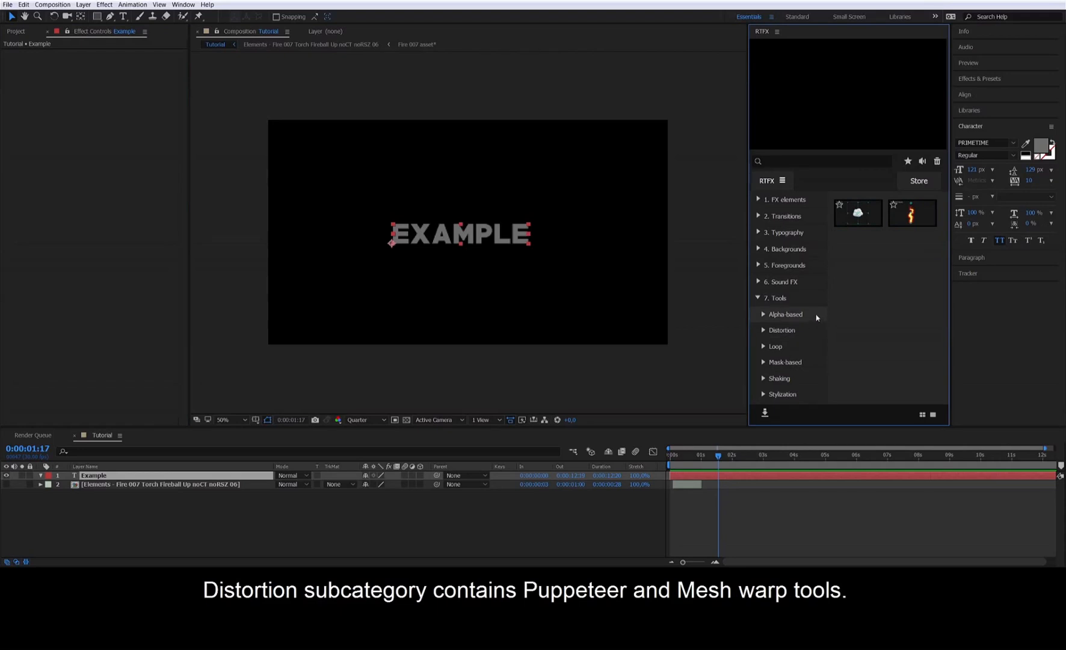
pyautogui.moveTo(850, 219)
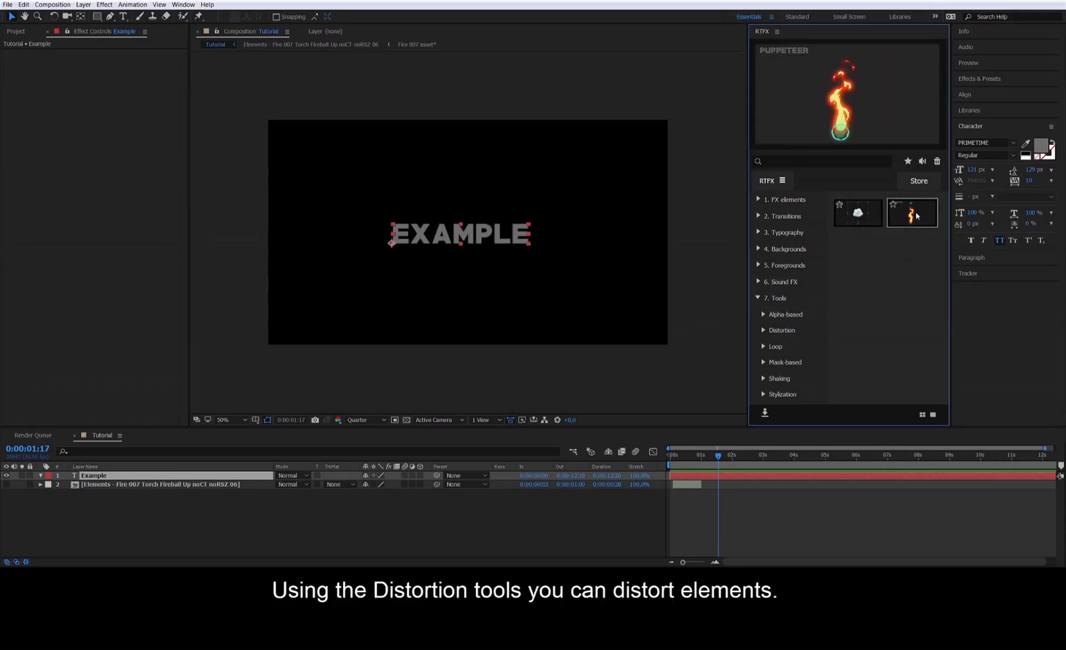
pyautogui.keyDown('alt'); pyautogui.click(6, 484); pyautogui.keyUp('alt')
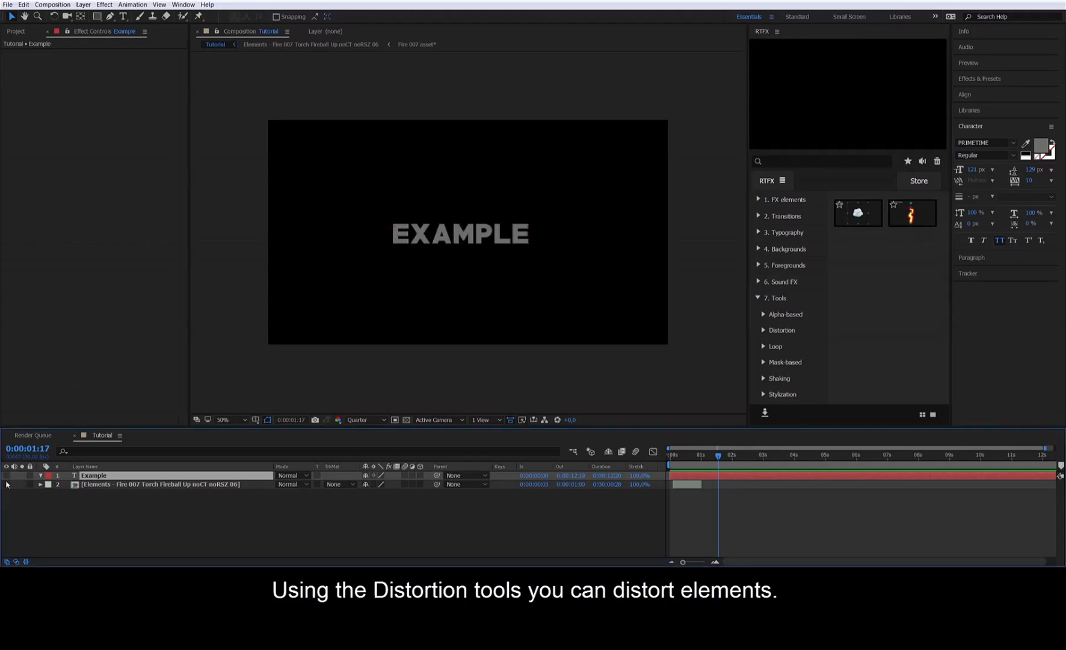
pyautogui.click(120, 485)
pyautogui.moveTo(698, 455); pyautogui.dragTo(685, 464)
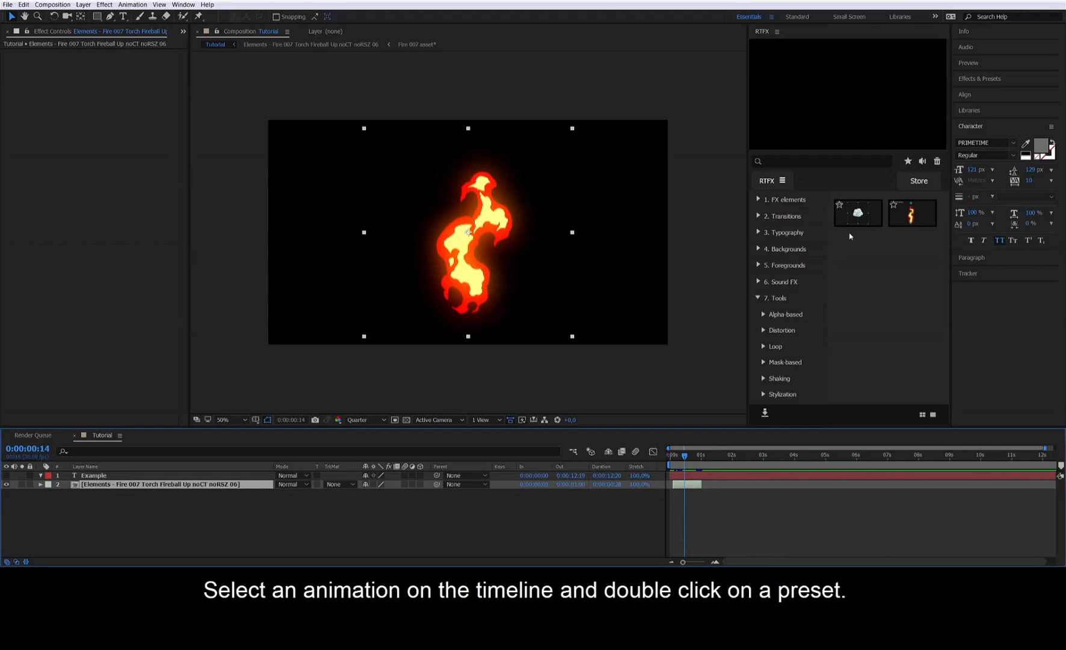
# Step: Apply the Mesh Warp preset to the fire layer and pull the mesh's centre and right-middle points to the left
pyautogui.doubleClick(858, 214)
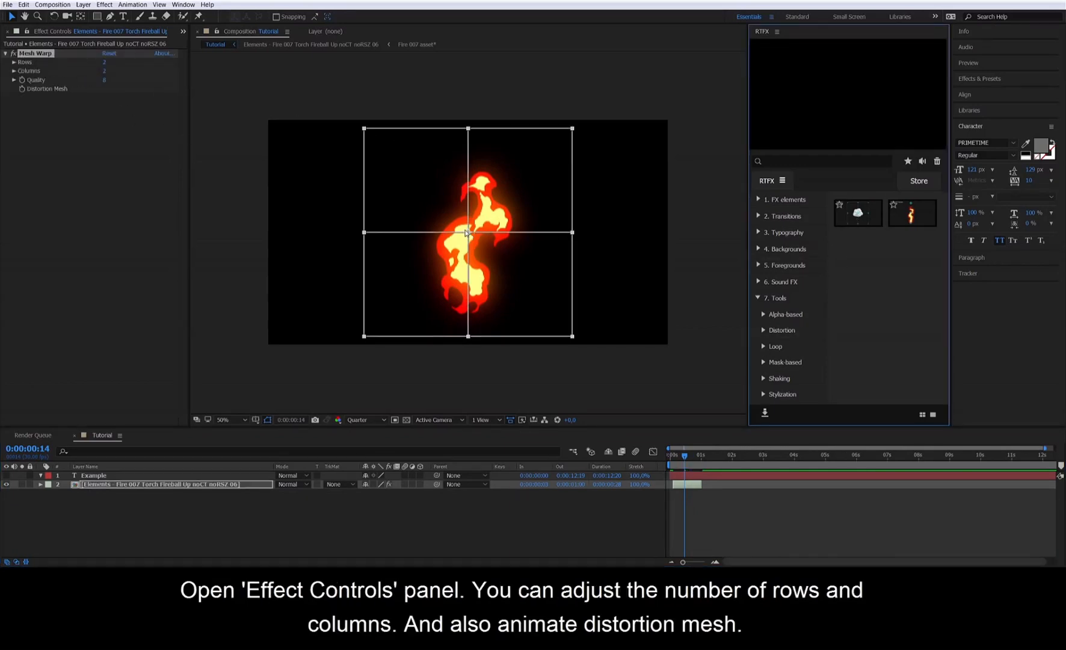
pyautogui.moveTo(467, 233); pyautogui.dragTo(415, 306)
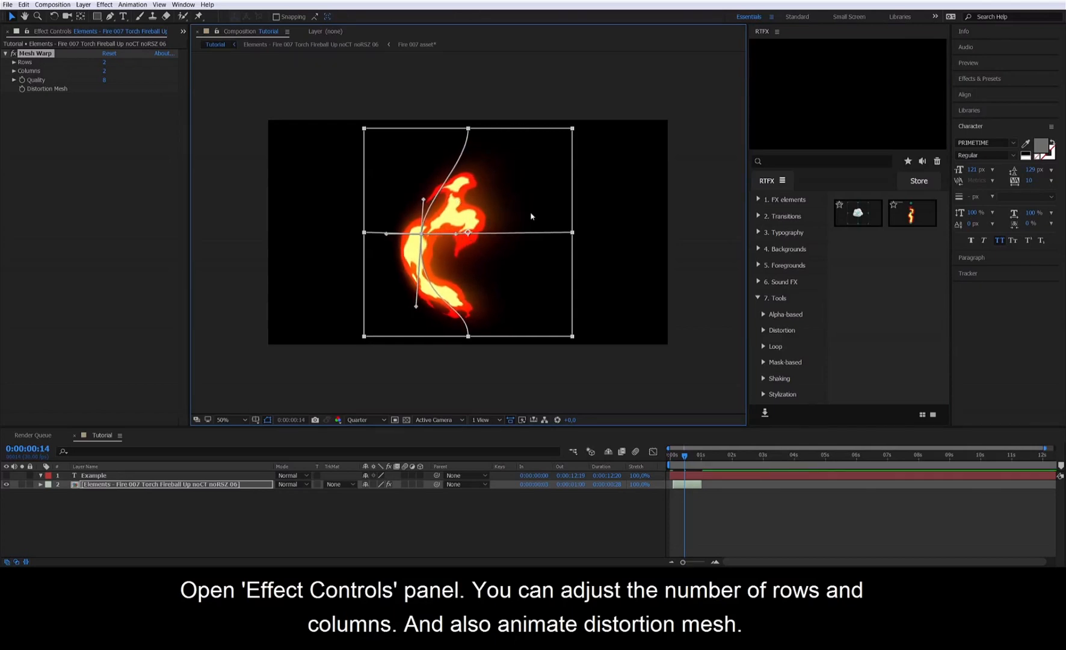
pyautogui.moveTo(573, 234); pyautogui.dragTo(510, 235)
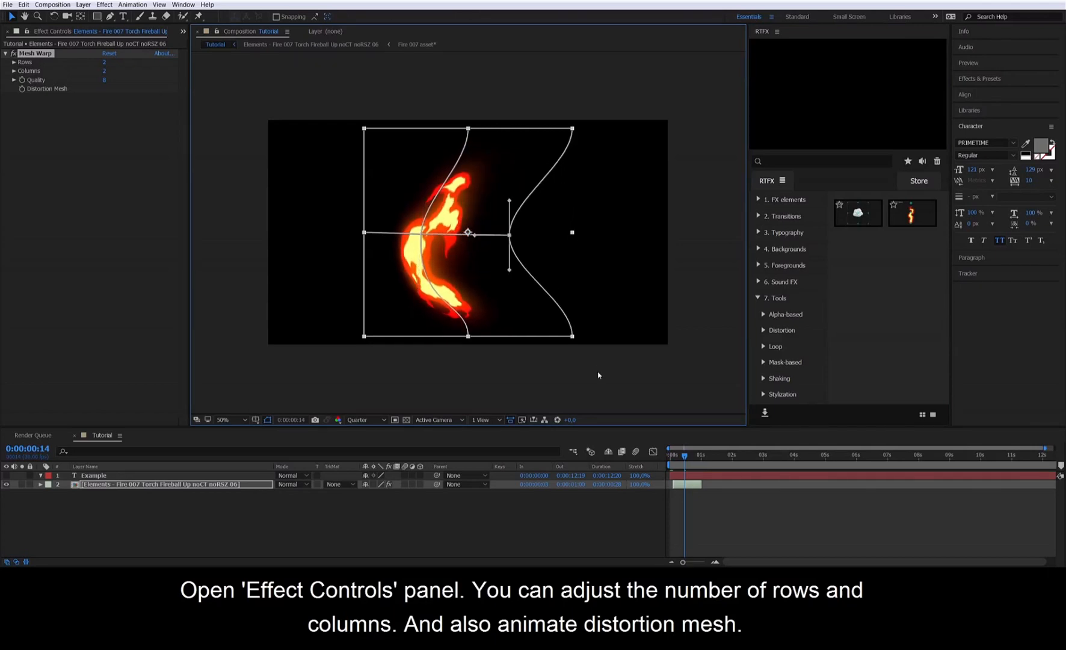
# Step: Keyframe the Distortion Mesh at 0:00:00:15, then bend the centre and right-middle mesh points to the right at 0:00:01:00
pyautogui.moveTo(672, 460); pyautogui.dragTo(686, 460)
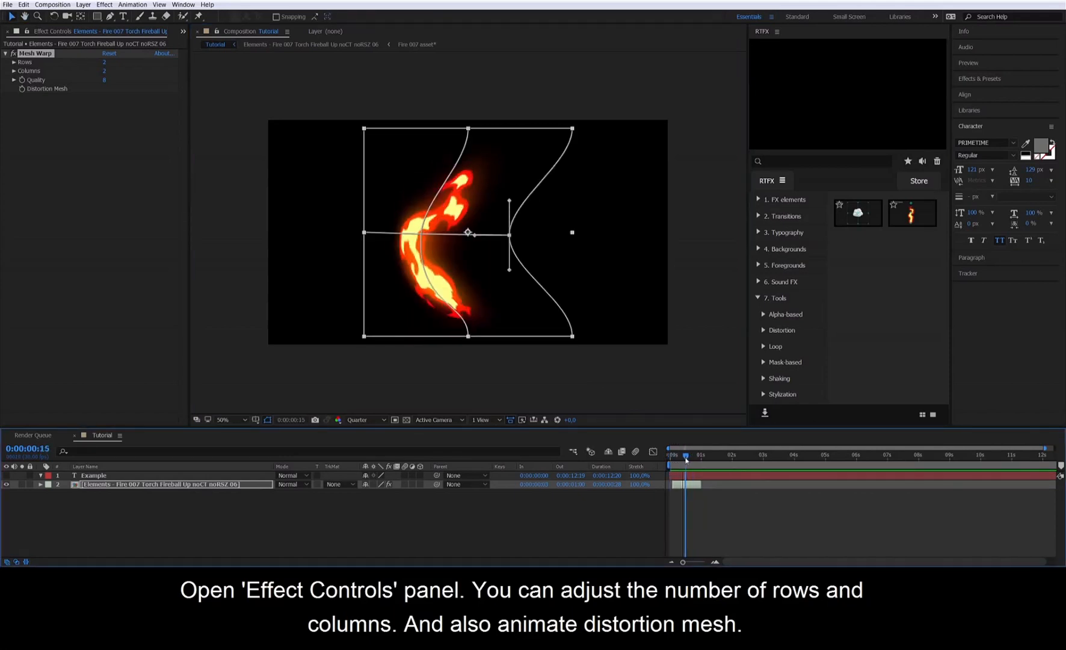
pyautogui.click(23, 90)
pyautogui.press('u')
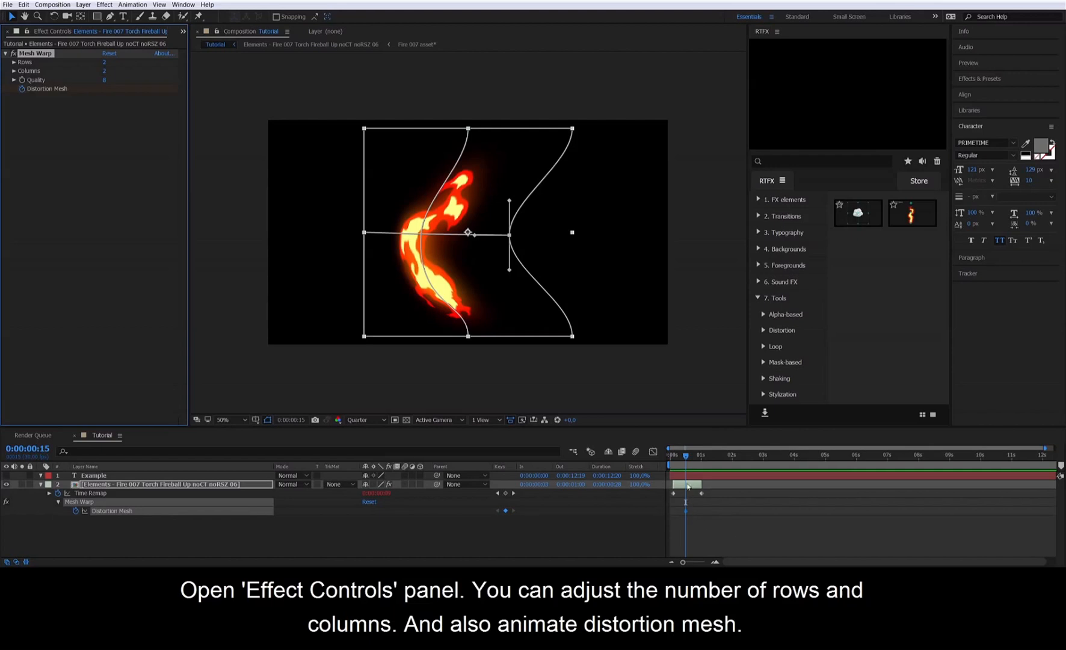
pyautogui.moveTo(687, 469); pyautogui.dragTo(699, 461)
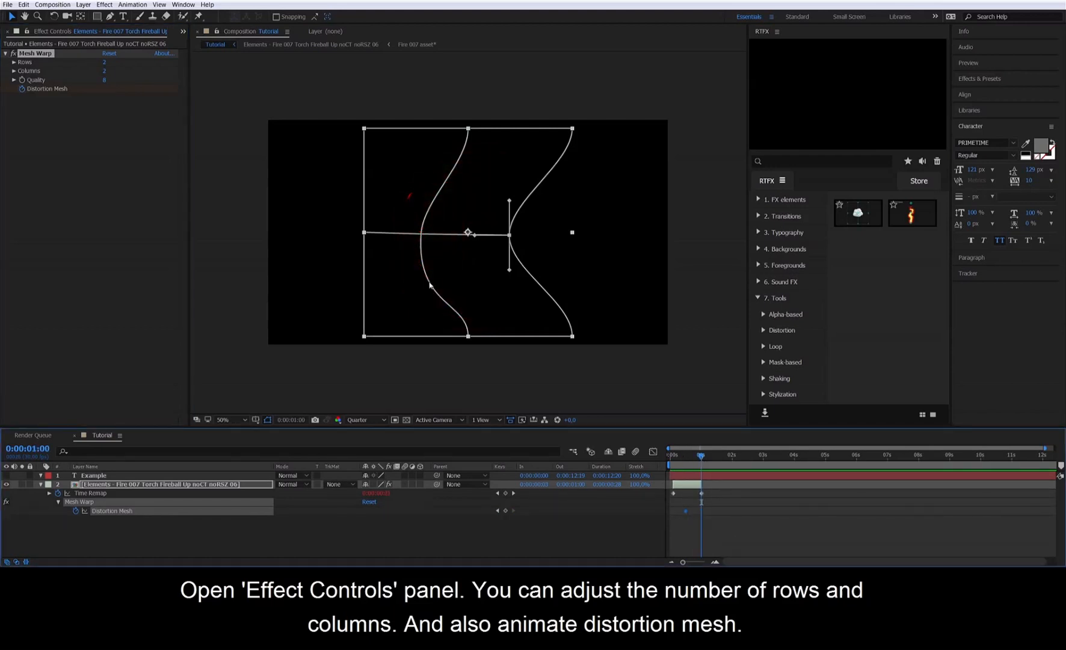
pyautogui.moveTo(425, 238); pyautogui.dragTo(596, 233)
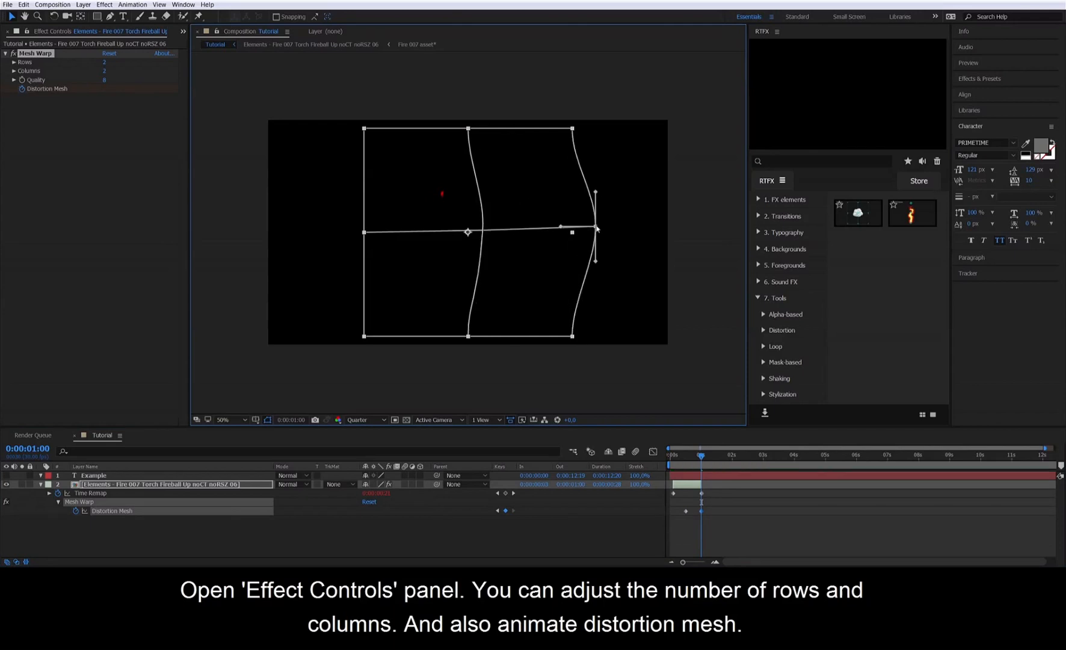
# Step: Preview the mesh animation, move the first Distortion Mesh keyframe to the start of the fire layer and check the motion again
pyautogui.click(680, 464)
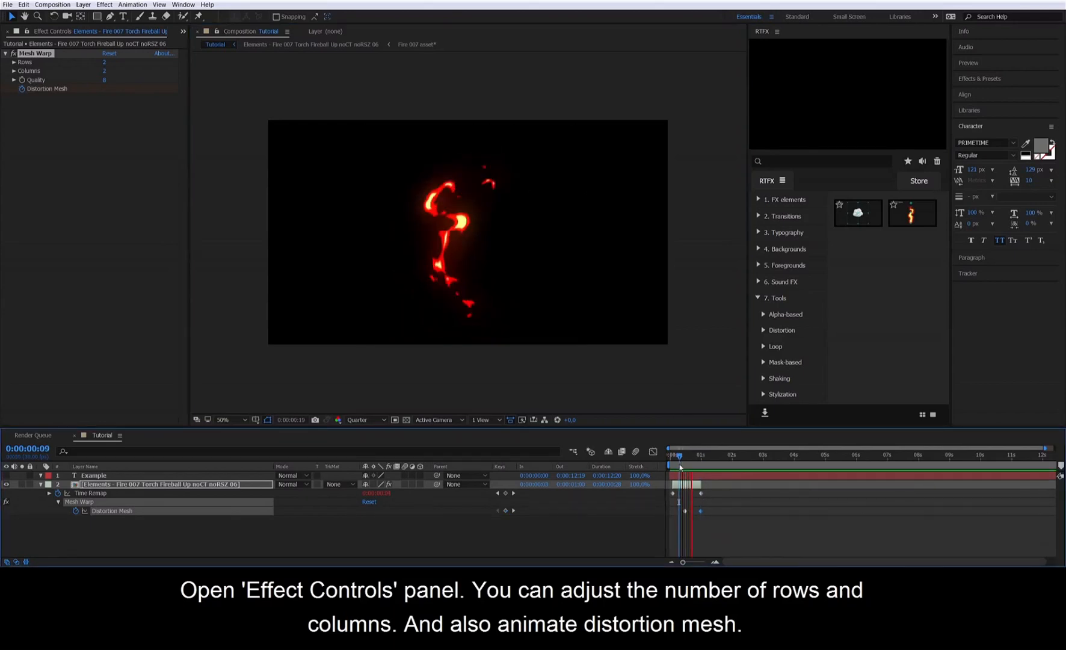
pyautogui.moveTo(680, 464); pyautogui.dragTo(687, 464)
pyautogui.moveTo(690, 519); pyautogui.dragTo(672, 511)
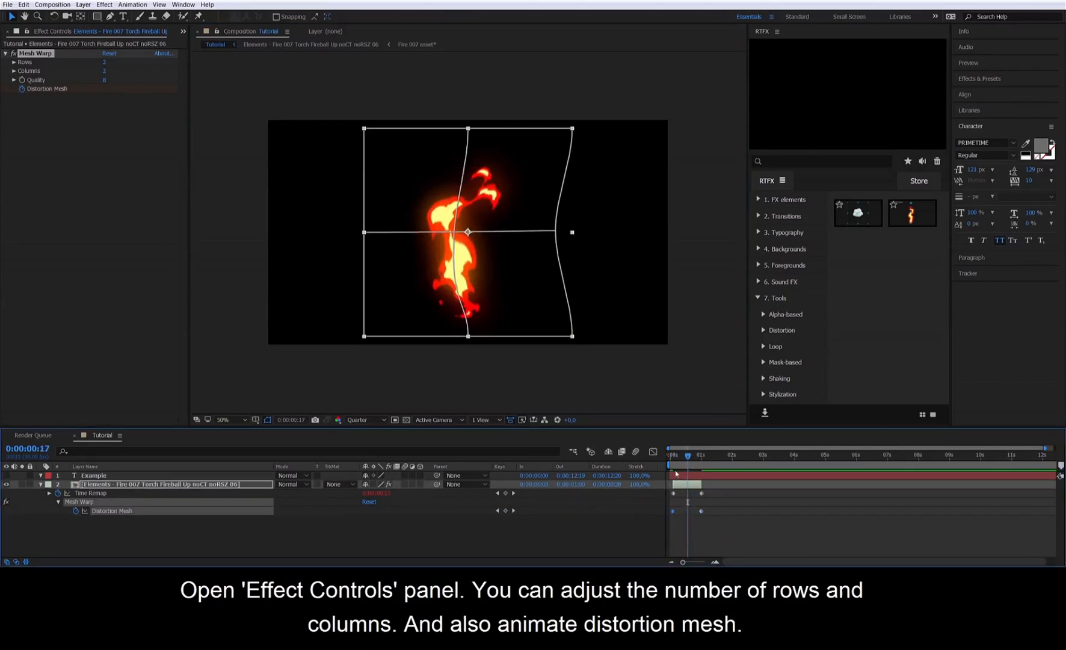
pyautogui.moveTo(674, 464)
pyautogui.mouseDown()
pyautogui.moveTo(699, 469)
pyautogui.moveTo(686, 473)
pyautogui.mouseUp()
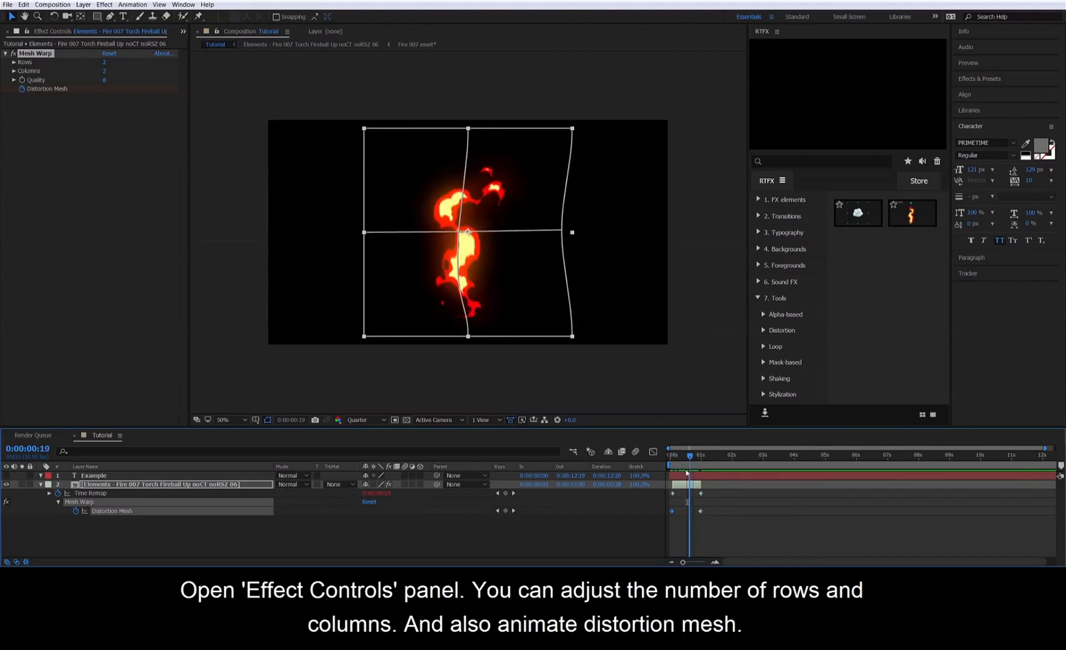
# Step: Delete the Mesh Warp effect from the fire layer
pyautogui.click(47, 58)
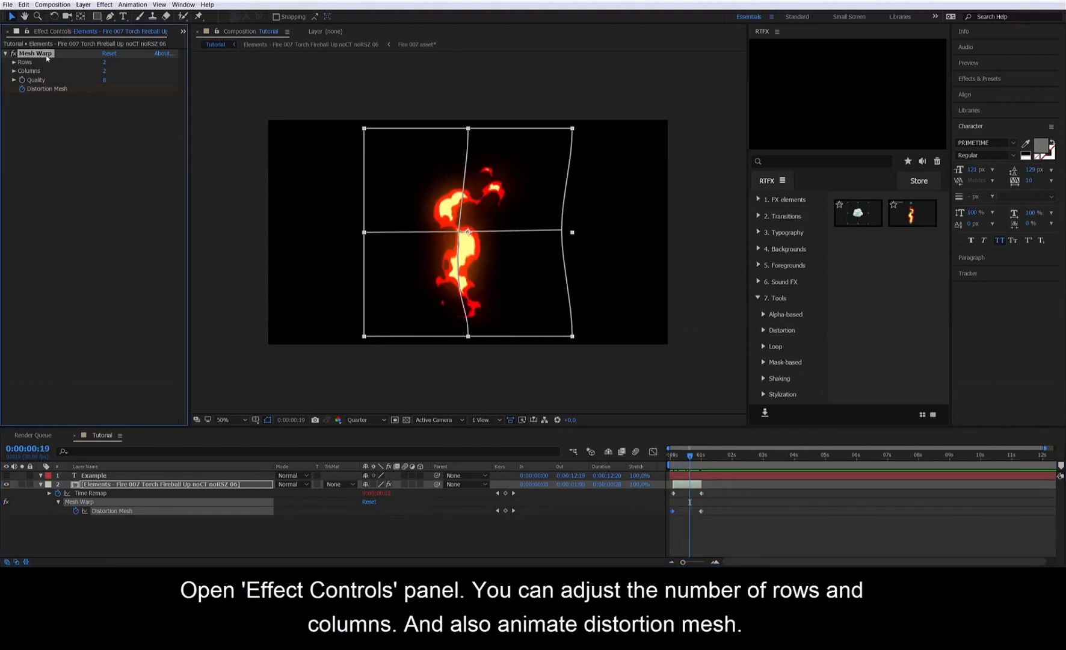
pyautogui.press('Delete')
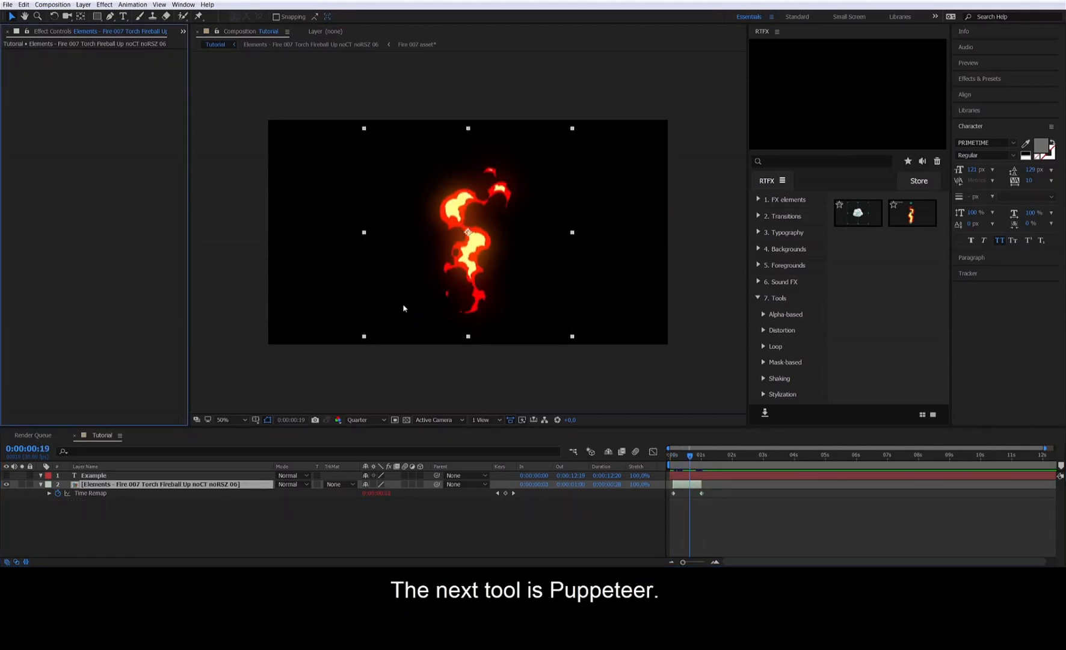
# Step: Apply the Puppeteer tool to the fire layer and distort the flame by moving its centre, down and up controllers
pyautogui.click(928, 218)
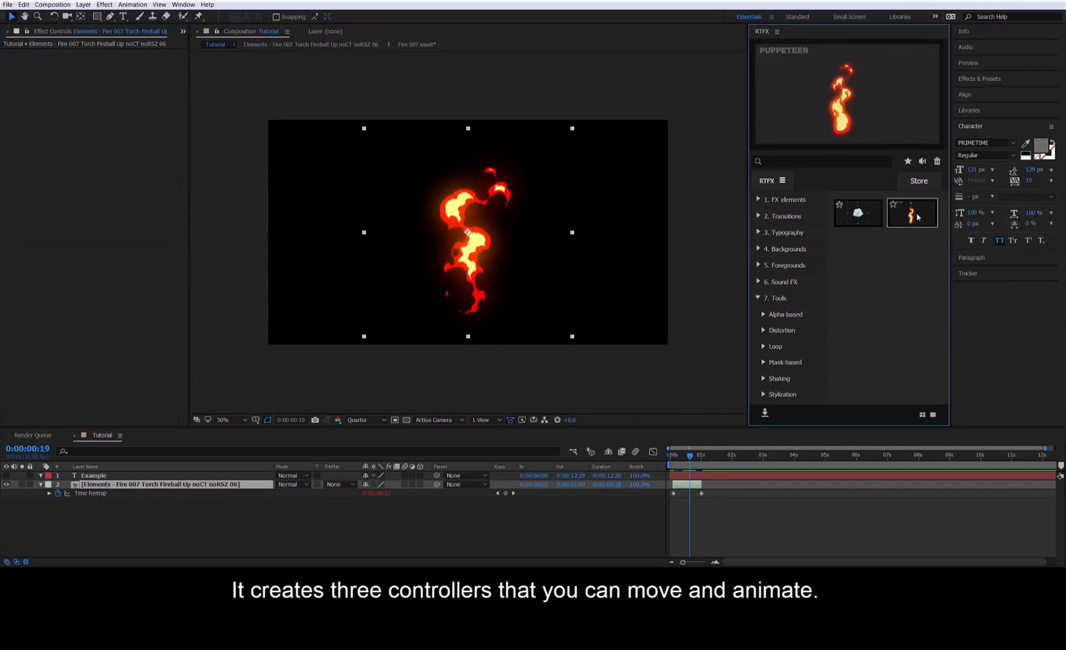
pyautogui.doubleClick(918, 217)
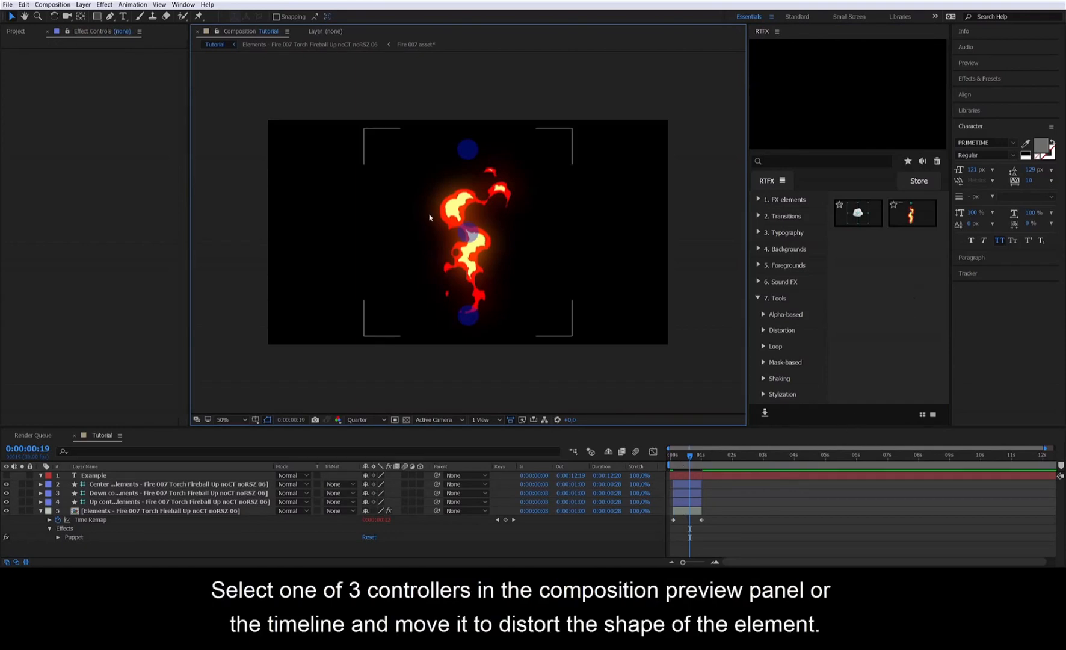
pyautogui.moveTo(468, 234); pyautogui.dragTo(382, 238)
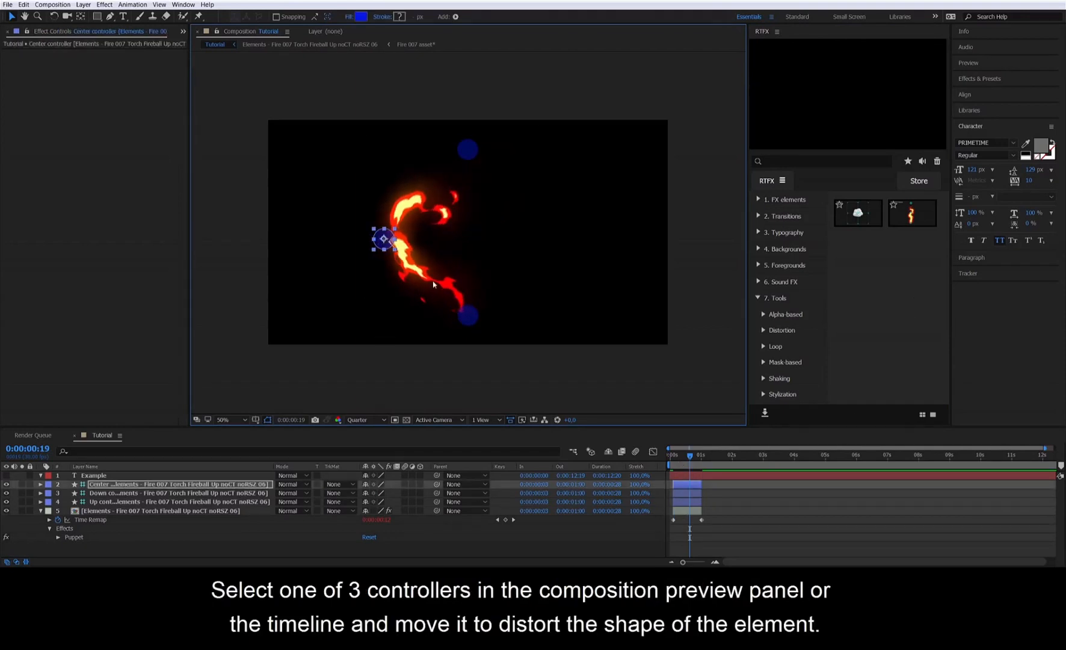
pyautogui.click(463, 317)
pyautogui.moveTo(462, 317); pyautogui.dragTo(402, 303)
pyautogui.moveTo(469, 151); pyautogui.dragTo(468, 231)
pyautogui.moveTo(689, 456)
pyautogui.mouseDown()
pyautogui.moveTo(674, 458)
pyautogui.moveTo(686, 456)
pyautogui.mouseUp()
pyautogui.moveTo(402, 303); pyautogui.dragTo(309, 145)
pyautogui.moveTo(461, 225); pyautogui.dragTo(578, 273)
# Step: Preview the Puppeteer distortion from the start of the timeline, then undo the controller moves and the Puppeteer tool
pyautogui.click(670, 458)
pyautogui.press('space')
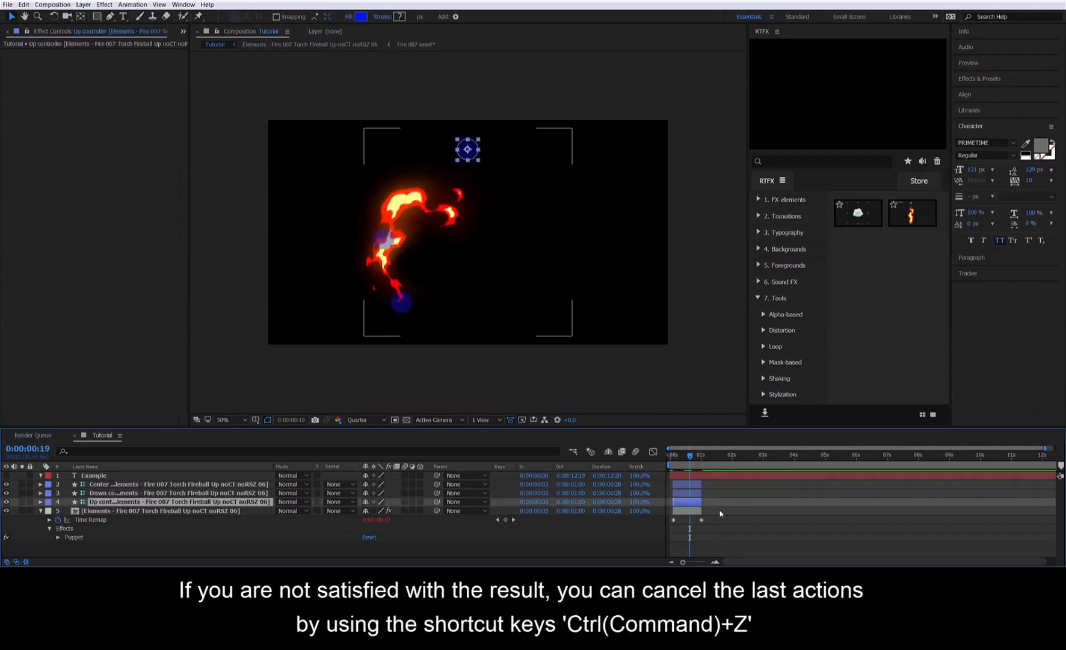
pyautogui.hotkey('ctrl', 'z')
pyautogui.hotkey('ctrl', 'z')
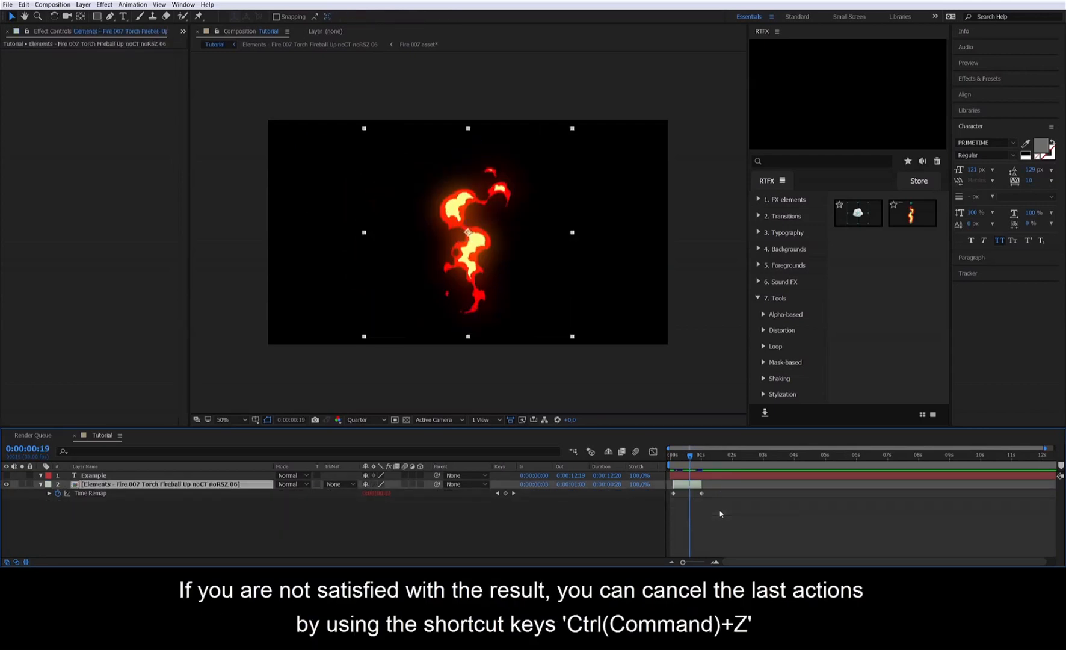
# Step: Open the Loop subcategory of Tools and preview the original fire animation
pyautogui.moveTo(685, 461)
pyautogui.mouseDown()
pyautogui.moveTo(678, 463)
pyautogui.moveTo(695, 467)
pyautogui.moveTo(684, 465)
pyautogui.mouseUp()
pyautogui.click(776, 346)
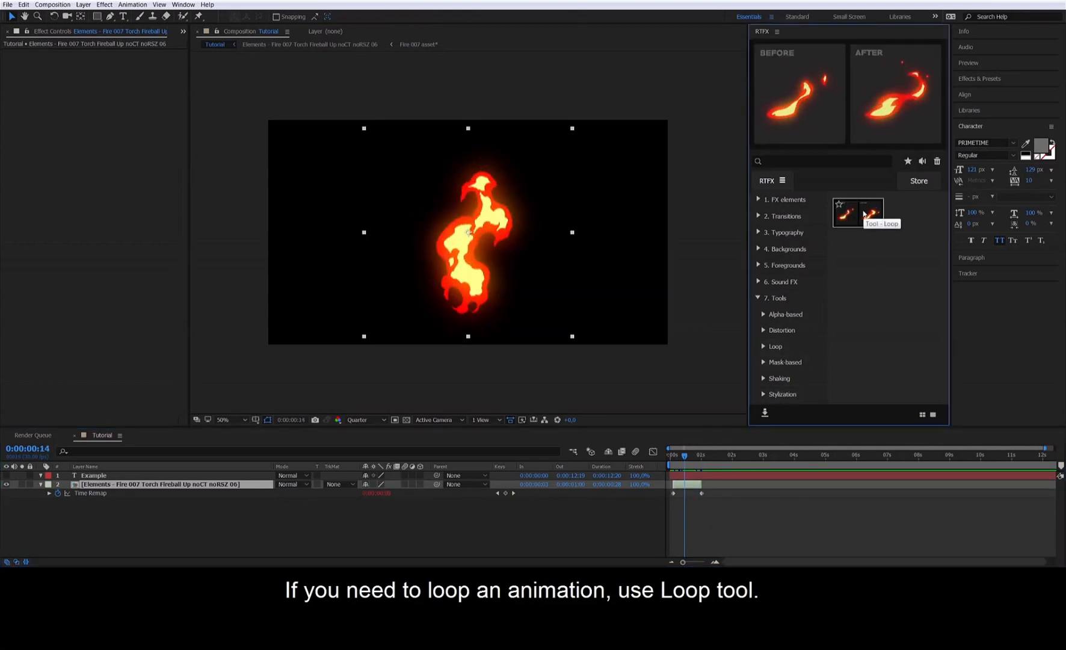
pyautogui.press('space')
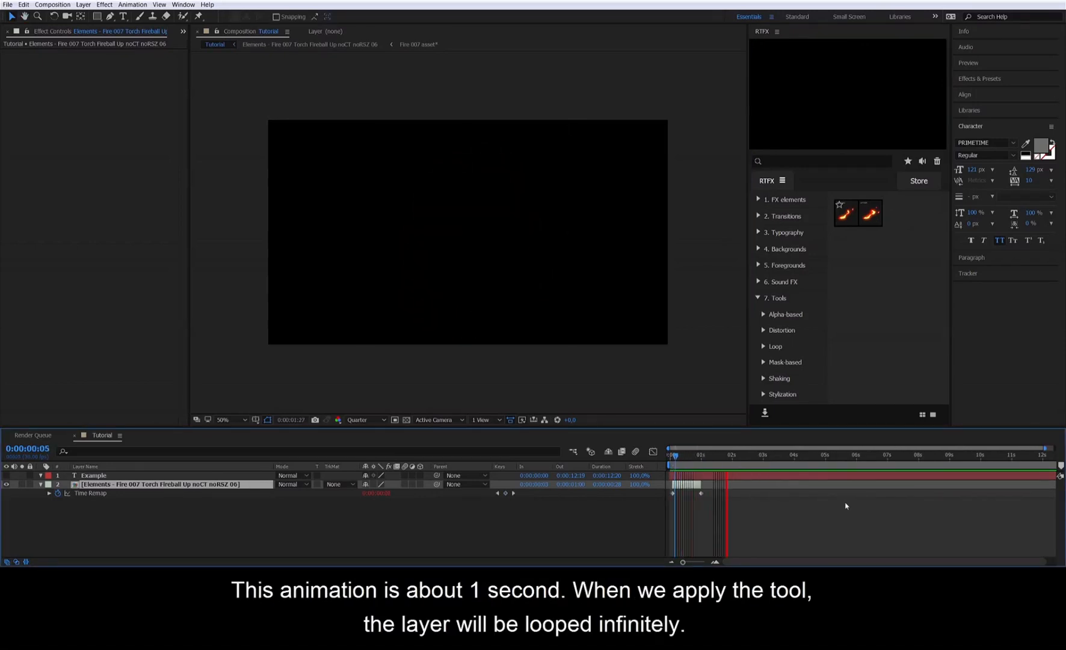
pyautogui.click(691, 460)
# Step: Apply the Loop tool to the fire layer, preview the looping from the start, then undo the loop
pyautogui.click(861, 217)
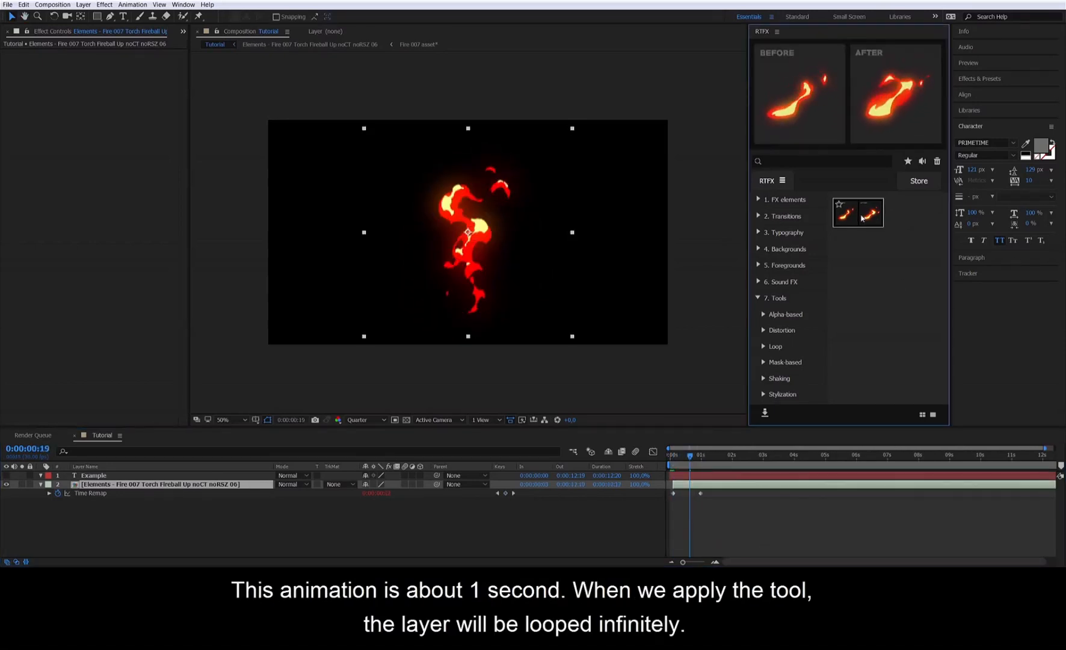
pyautogui.click(671, 462)
pyautogui.press('space')
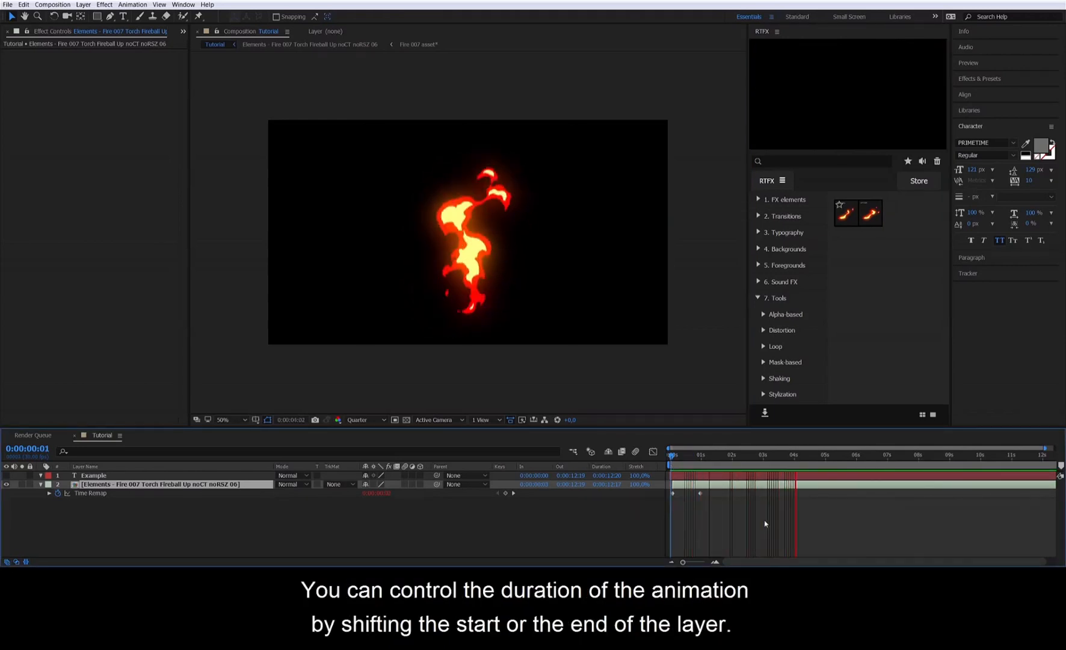
pyautogui.click(706, 461)
pyautogui.hotkey('ctrl', 'z')
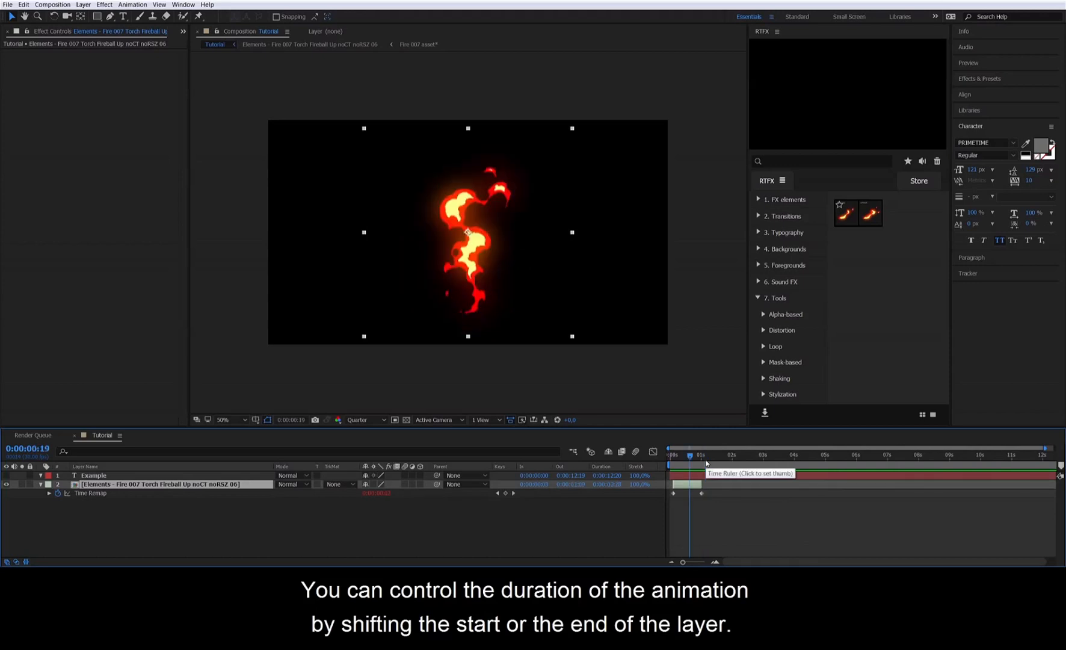
# Step: Open the Mask-based subcategory of Tools and create a 1920 × 1080 px dark gray solid above the Example layer
pyautogui.click(798, 368)
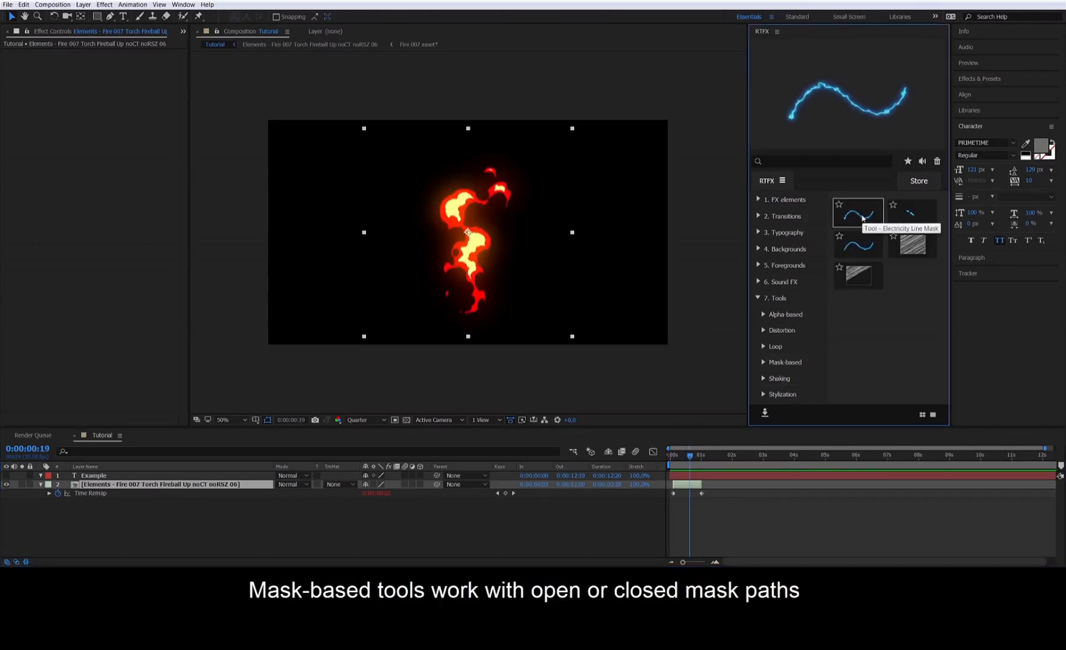
pyautogui.click(144, 475)
pyautogui.hotkey('ctrl', 'y')
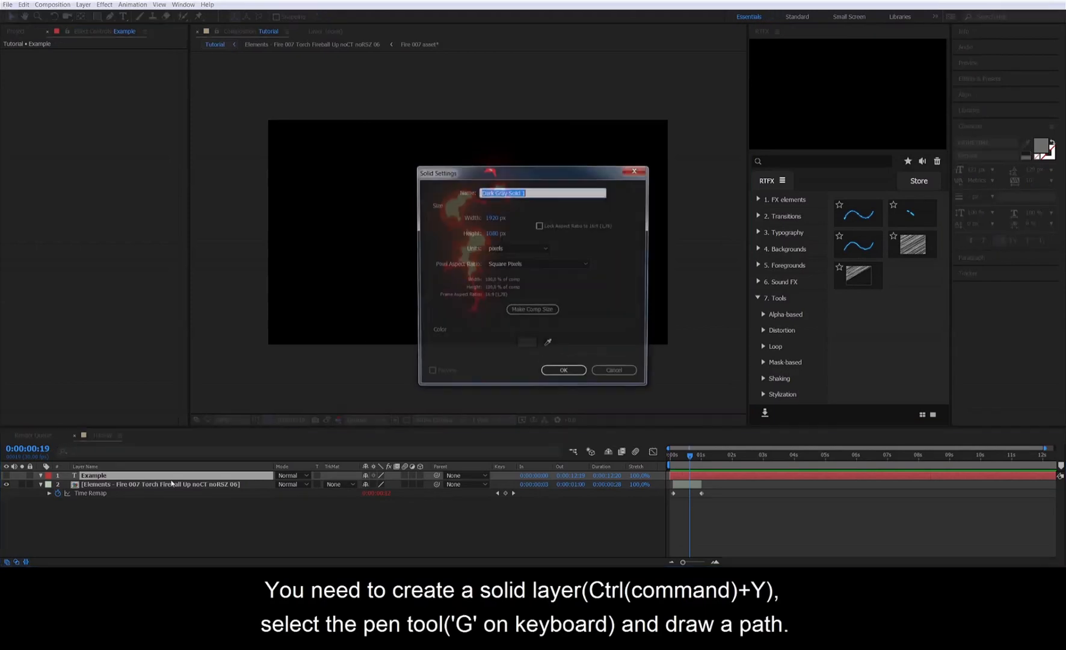
pyautogui.click(542, 375)
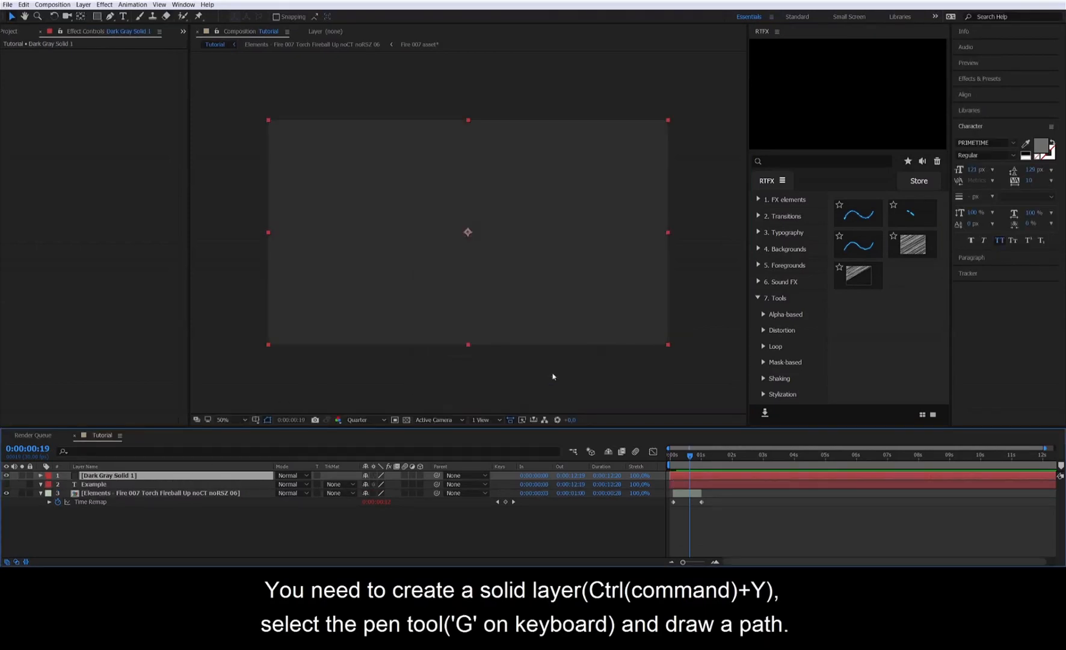
# Step: Draw an open S-shaped mask path across the solid with the Pen tool, then apply Electricity Line Mask and preview it
pyautogui.click(303, 257)
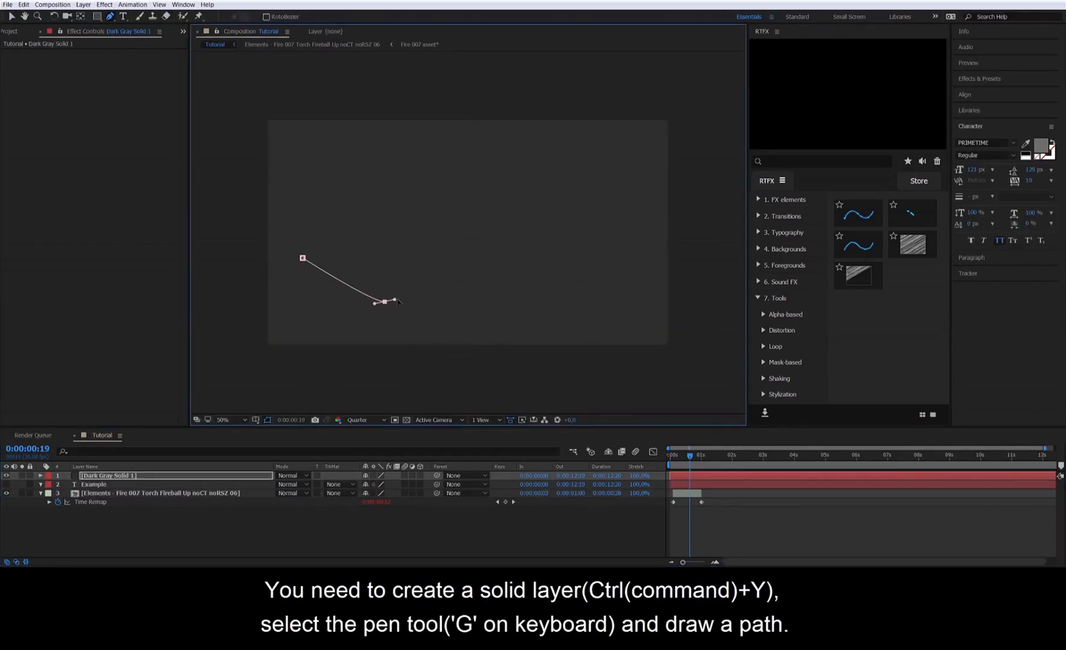
pyautogui.moveTo(567, 179); pyautogui.dragTo(653, 208)
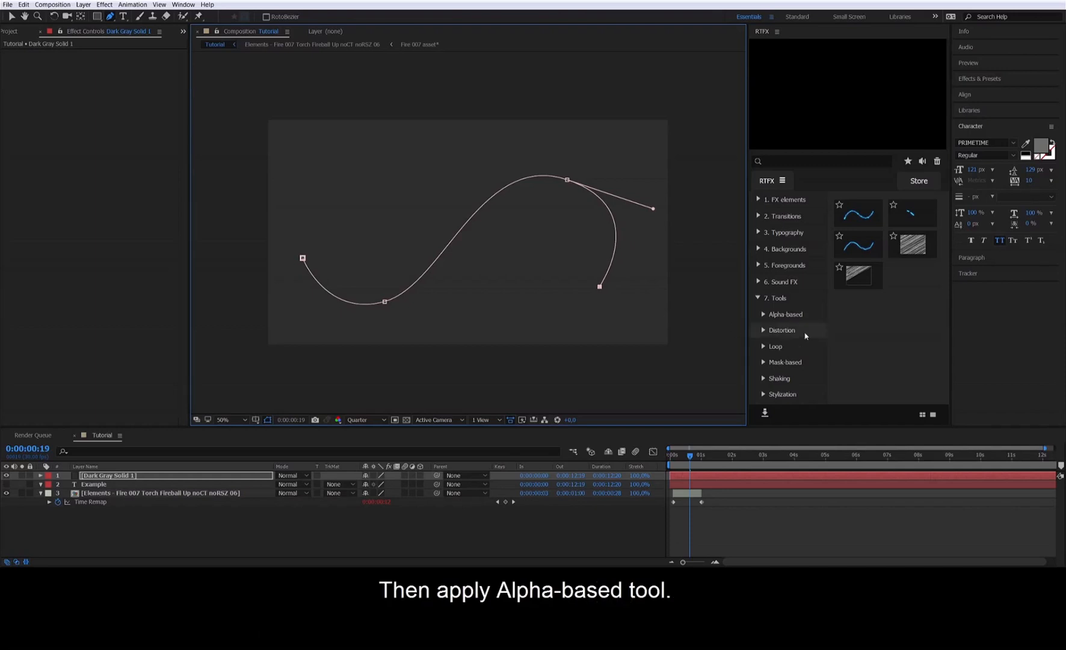
pyautogui.doubleClick(854, 235)
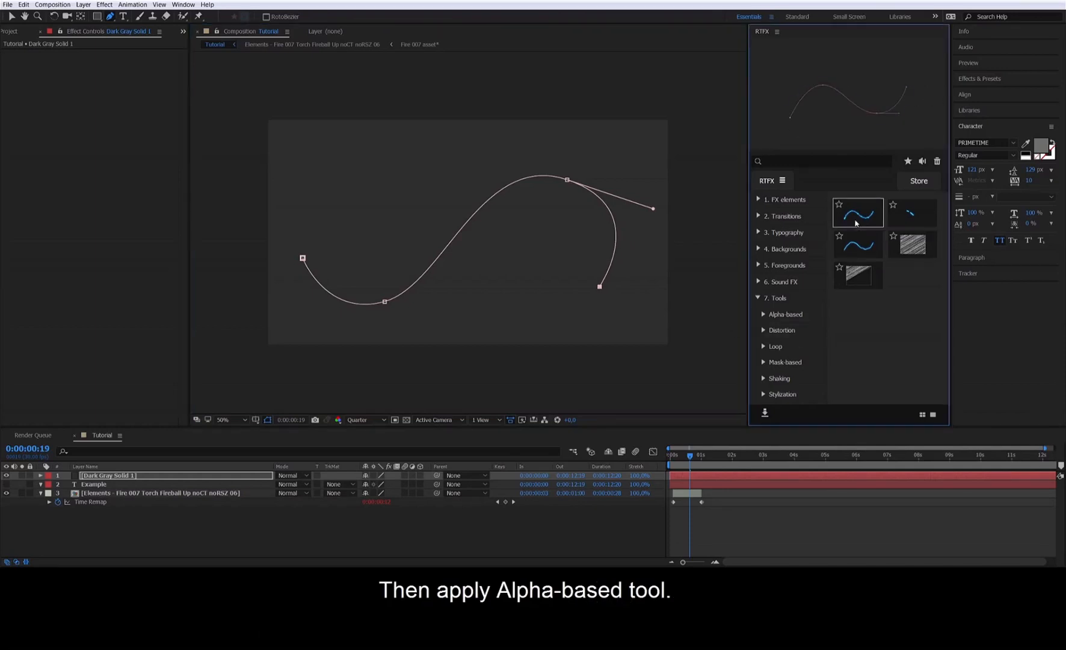
pyautogui.press('space')
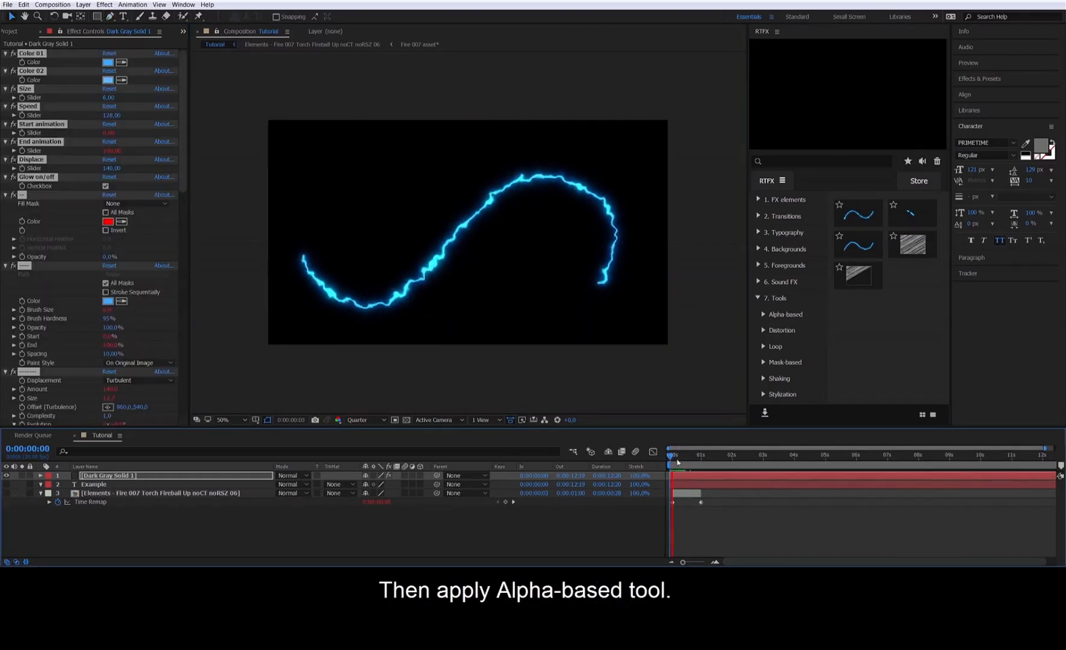
pyautogui.click(707, 461)
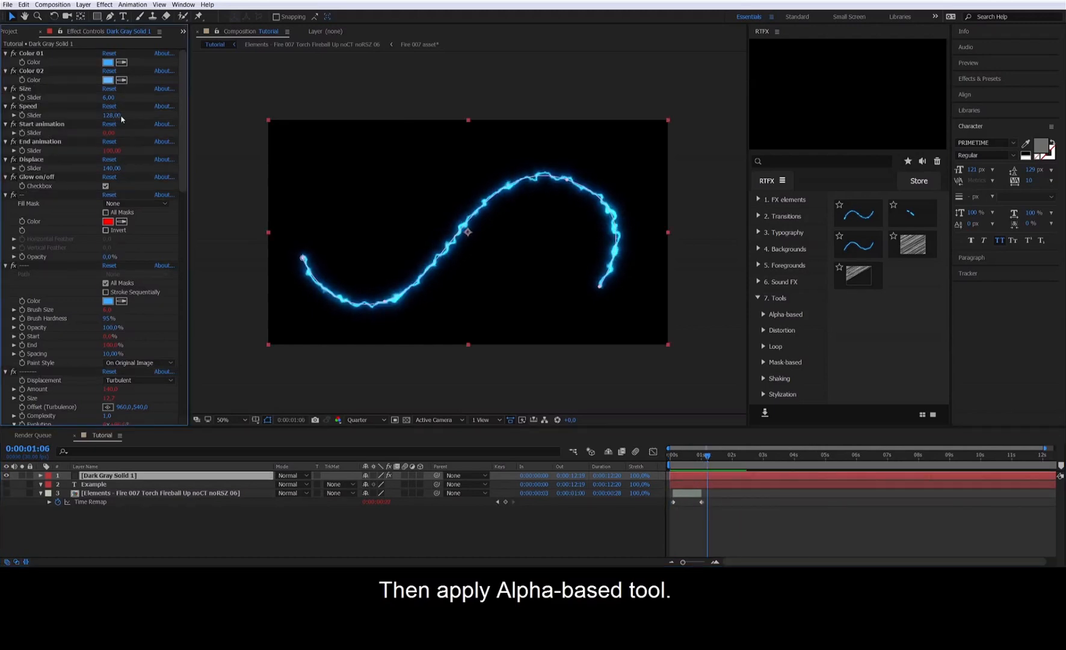
# Step: Try a faster Speed for the electricity line, then lower the Speed to 75 and preview the slower motion
pyautogui.moveTo(111, 115); pyautogui.dragTo(169, 113)
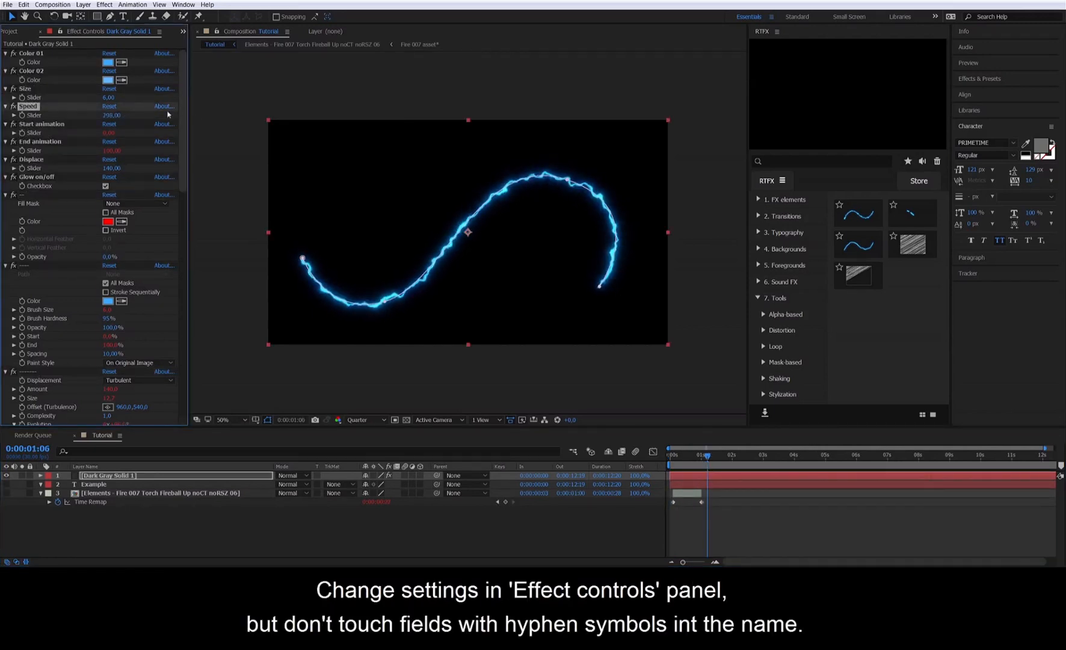
pyautogui.press('space')
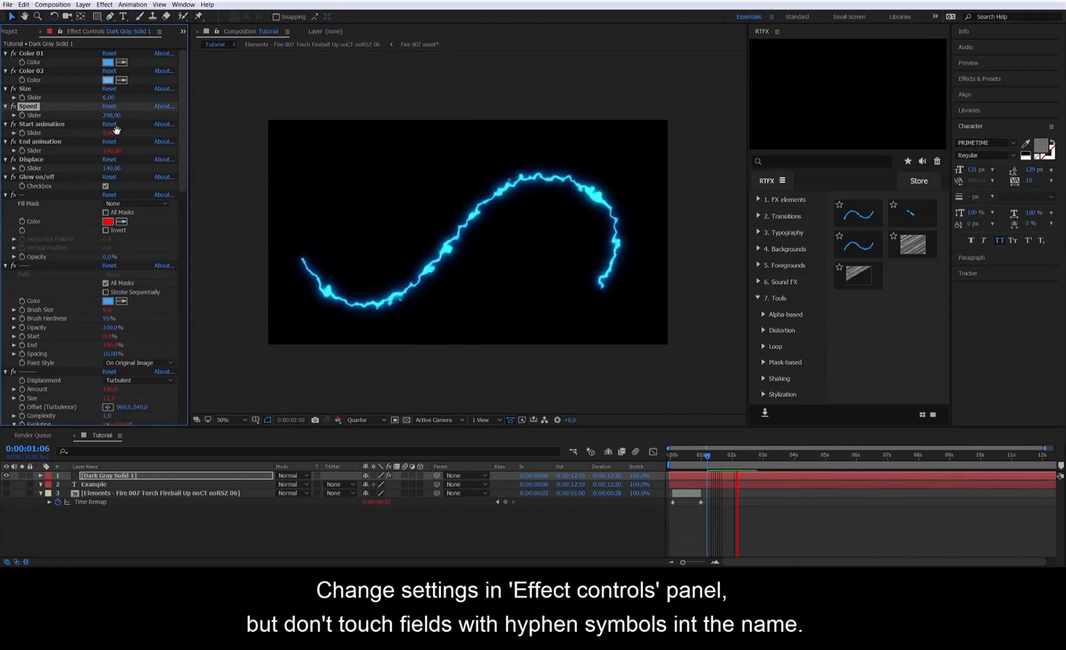
pyautogui.press('space')
pyautogui.moveTo(112, 115); pyautogui.dragTo(1, 123)
pyautogui.press('space')
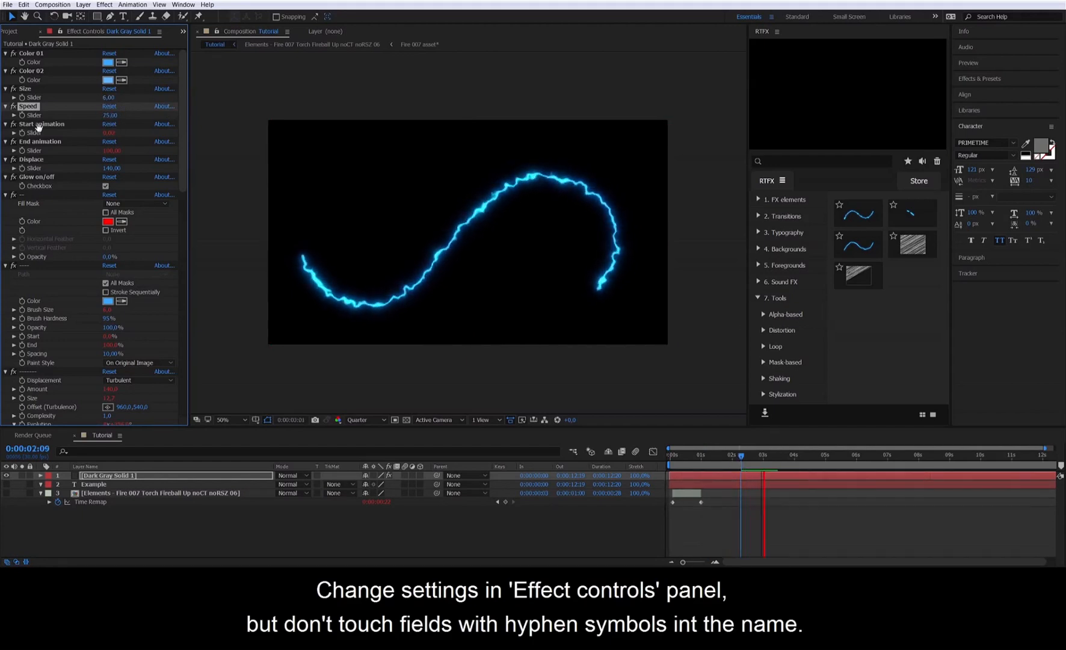
# Step: Set the electricity line's Size to 5 and try a higher Displace value, then undo the Displace change
pyautogui.moveTo(109, 97); pyautogui.dragTo(110, 97)
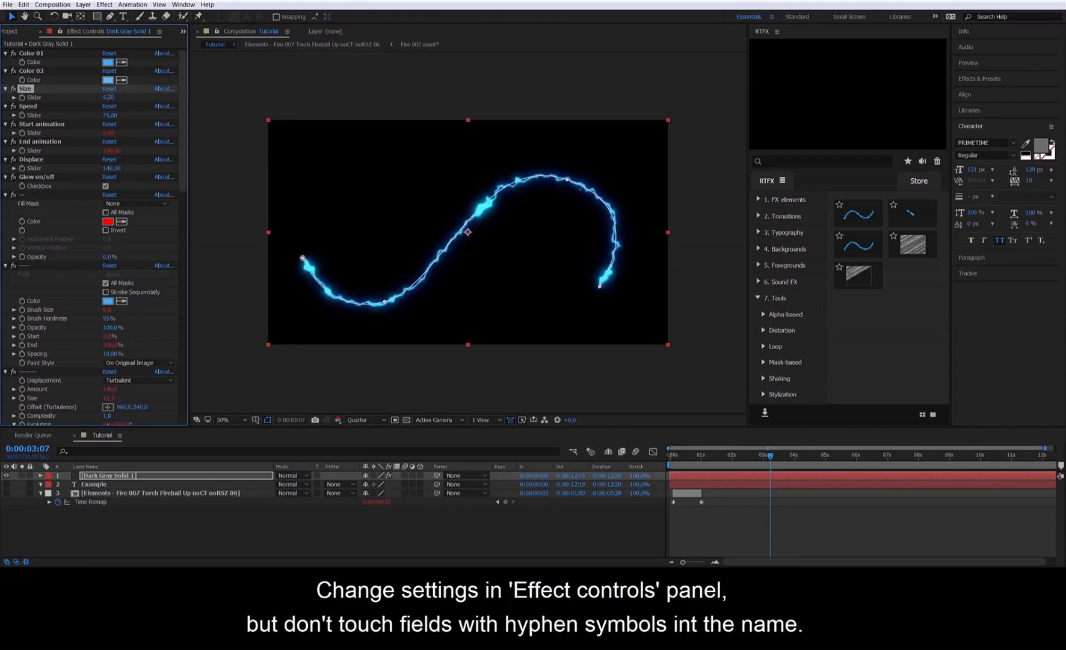
pyautogui.moveTo(120, 171); pyautogui.dragTo(152, 170)
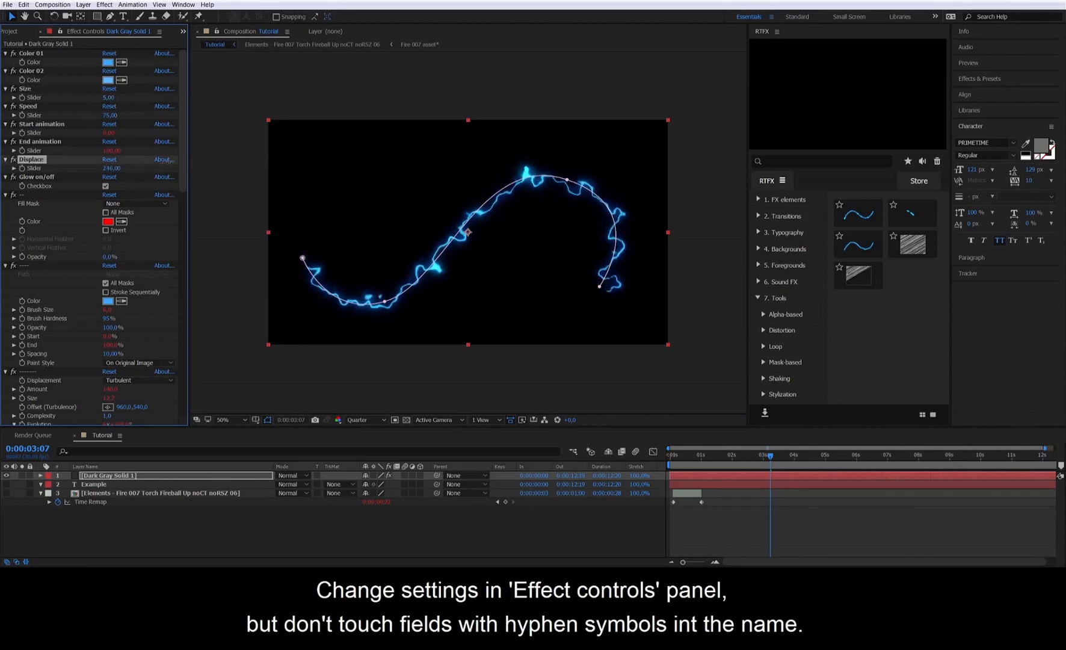
pyautogui.hotkey('ctrl', 'z')
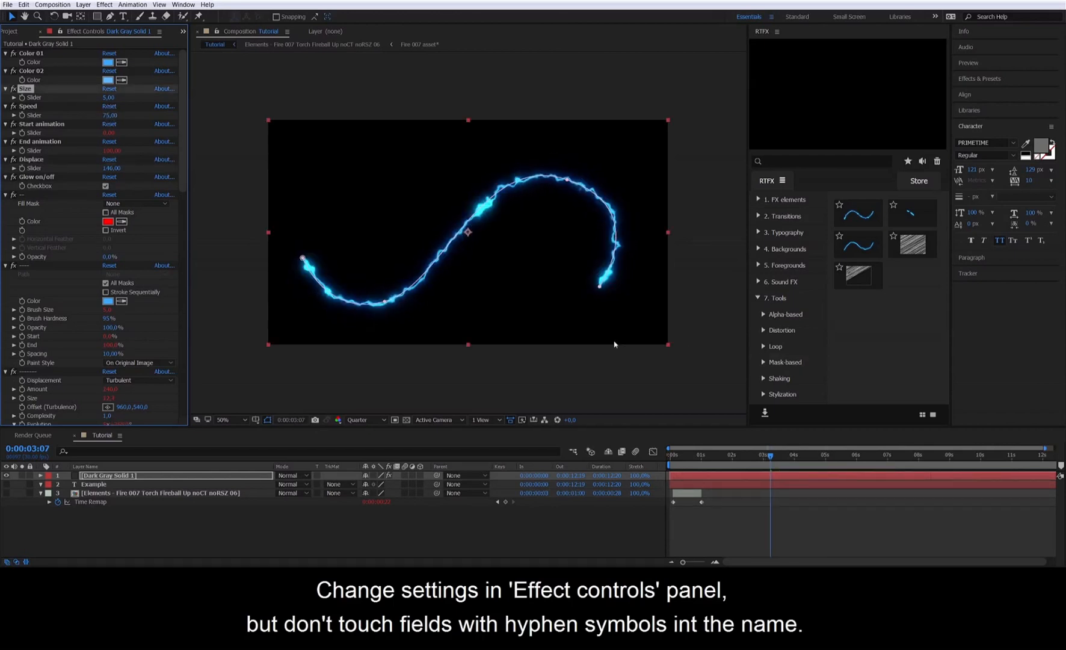
# Step: Delete all electricity effects from the solid, keeping its mask path
pyautogui.click(56, 176)
pyautogui.hotkey('ctrl', 'a')
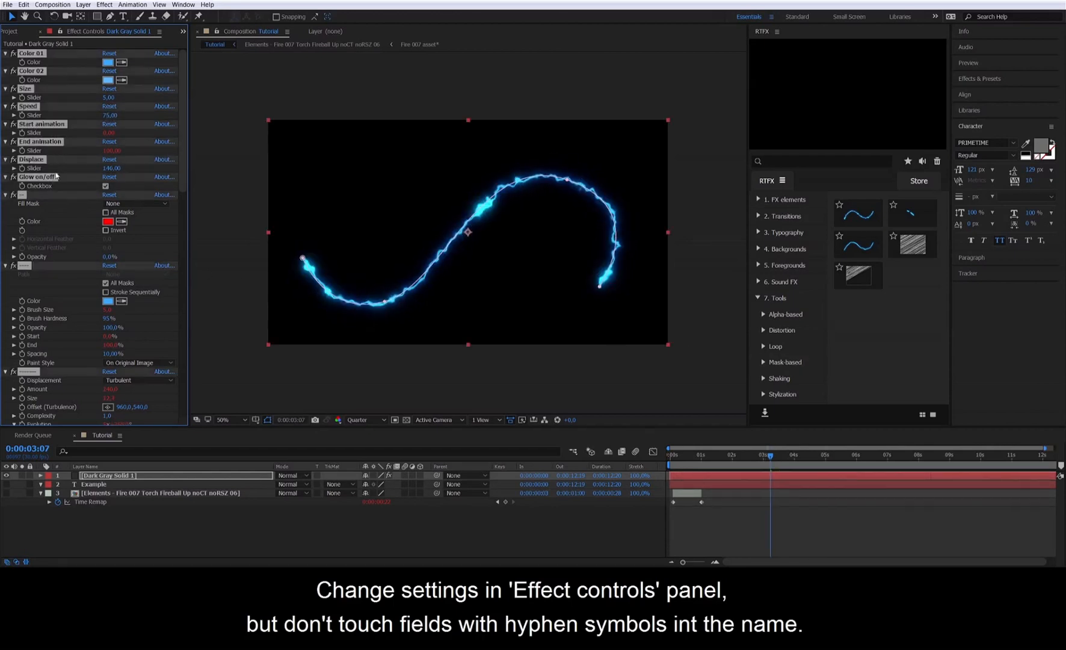
pyautogui.press('Delete')
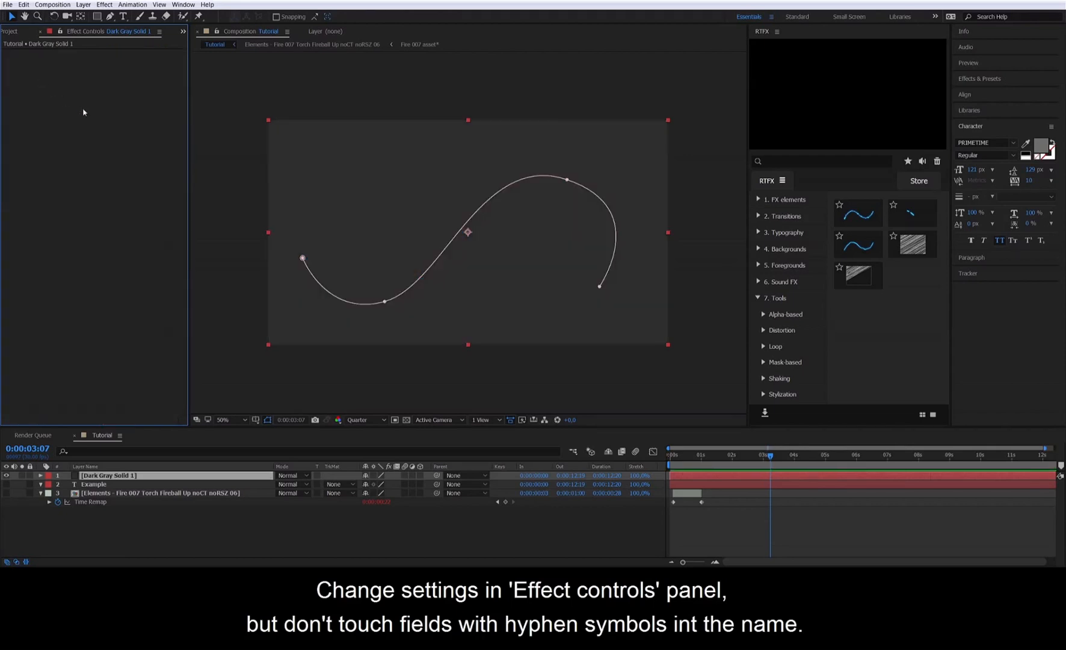
# Step: Apply the mask-based Line tool to the solid's path and preview the moving line from the start
pyautogui.doubleClick(914, 224)
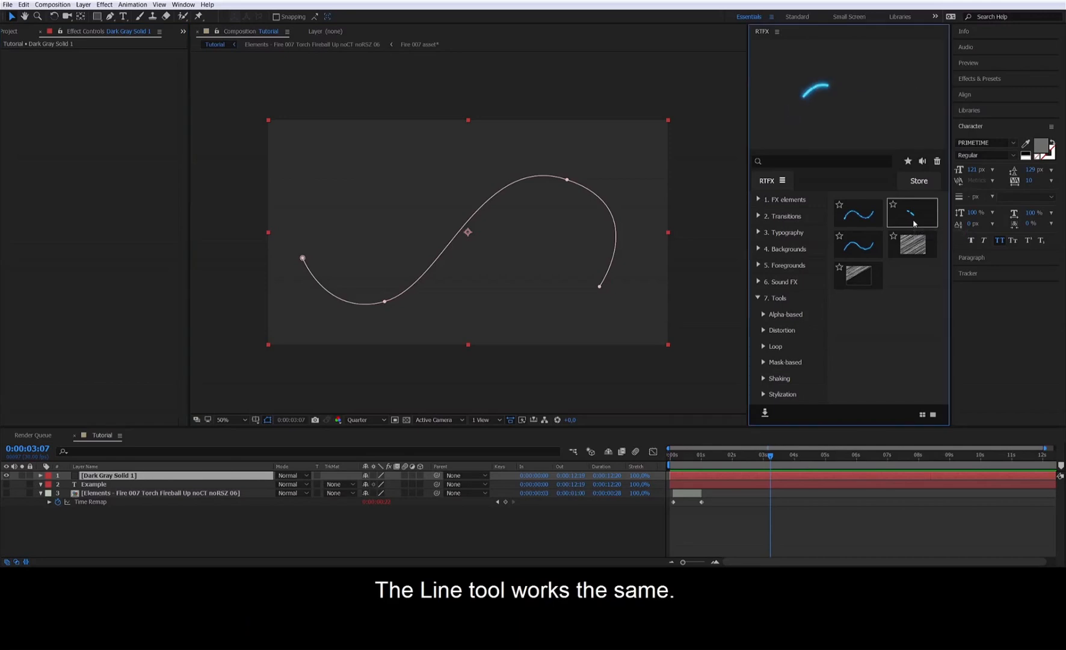
pyautogui.moveTo(698, 467); pyautogui.dragTo(668, 466)
pyautogui.press('space')
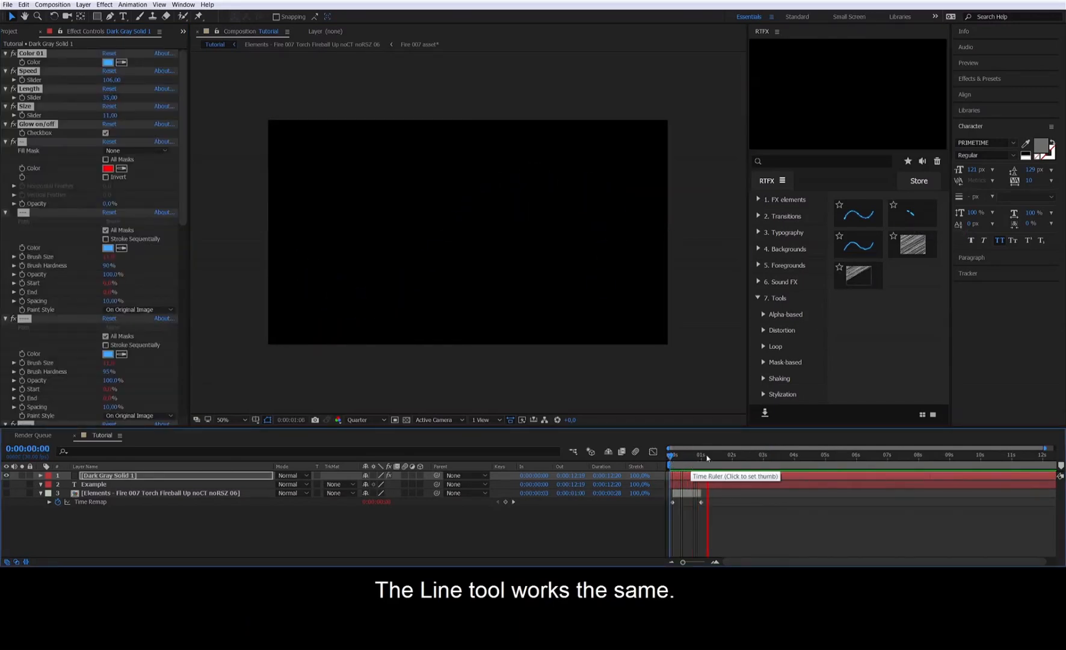
pyautogui.click(709, 456)
# Step: Try a negative Length for the line at 0:00:00:16, check it at 0:00:00:20, then undo the Length change
pyautogui.moveTo(696, 457); pyautogui.dragTo(686, 457)
pyautogui.click(124, 100)
pyautogui.moveTo(112, 98); pyautogui.dragTo(59, 114)
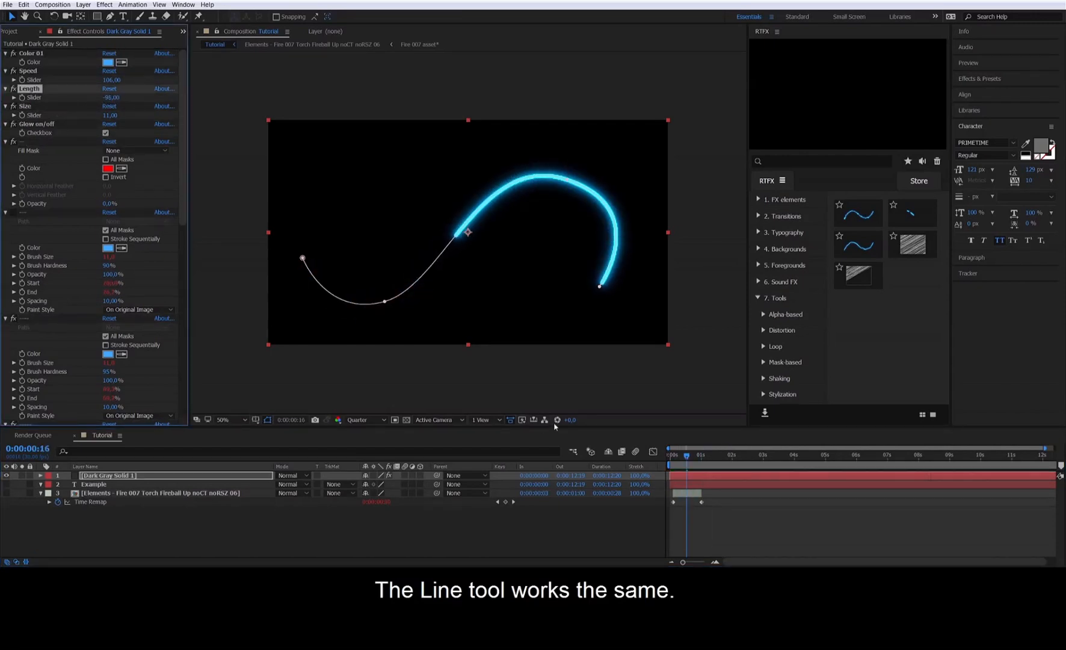
pyautogui.moveTo(683, 457)
pyautogui.mouseDown()
pyautogui.moveTo(673, 459)
pyautogui.moveTo(690, 463)
pyautogui.mouseUp()
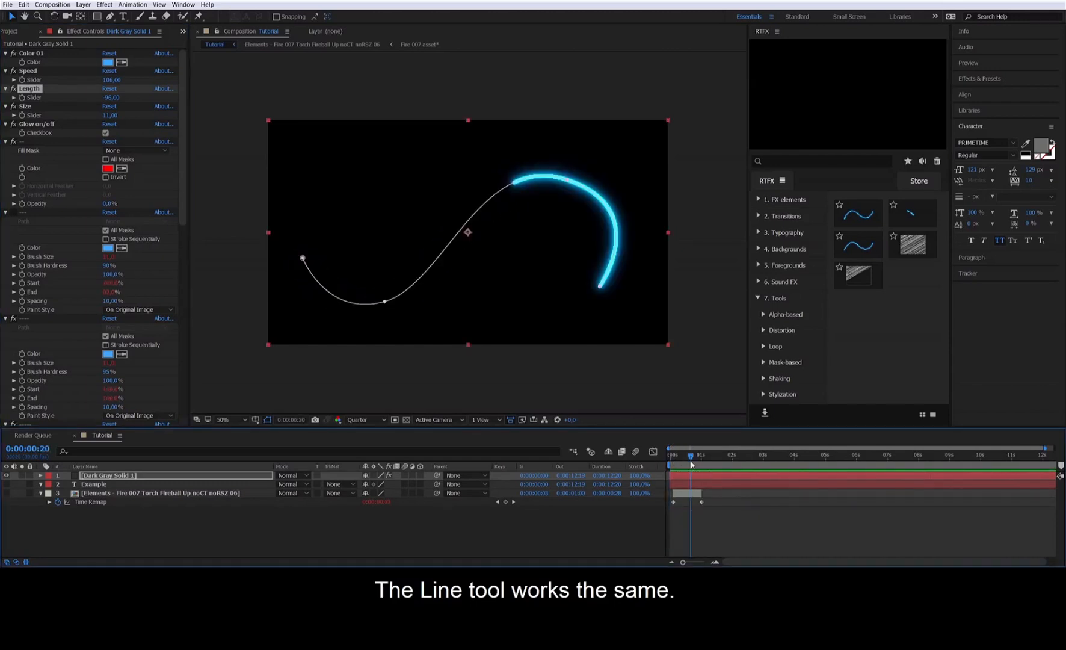
pyautogui.hotkey('ctrl', 'z')
# Step: Lower the line's Speed to 26 and preview the slower animation
pyautogui.moveTo(111, 80)
pyautogui.mouseDown()
pyautogui.moveTo(97, 80)
pyautogui.moveTo(99, 97)
pyautogui.moveTo(107, 80)
pyautogui.moveTo(92, 85)
pyautogui.mouseUp()
pyautogui.press('space')
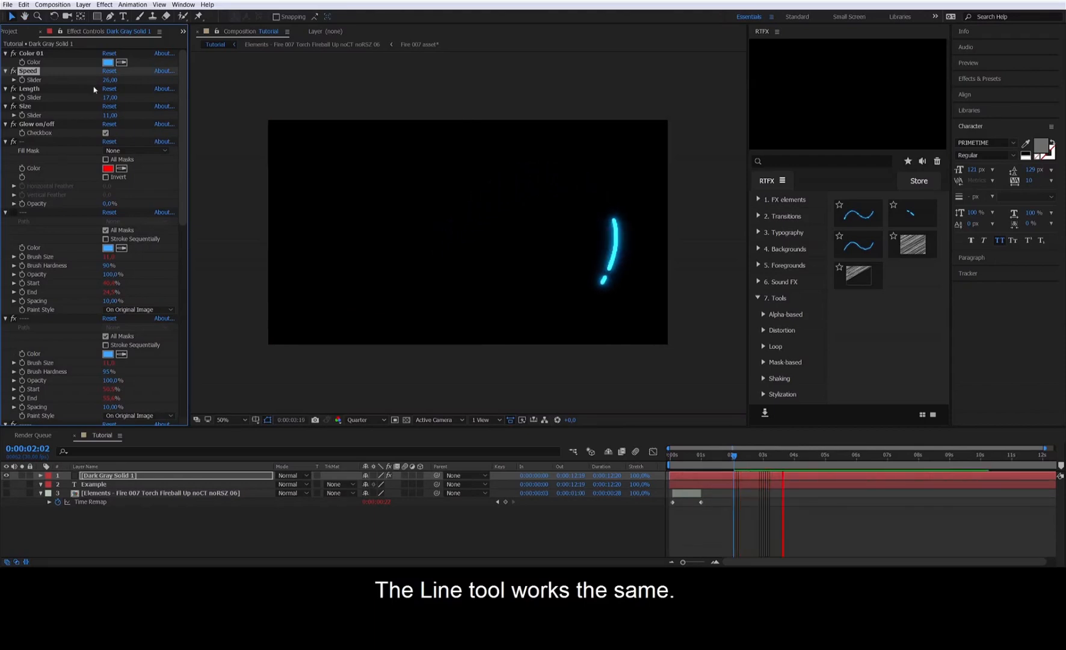
pyautogui.press('space')
# Step: Delete all line effects and the S-shaped mask path from the solid
pyautogui.hotkey('ctrl', 'a')
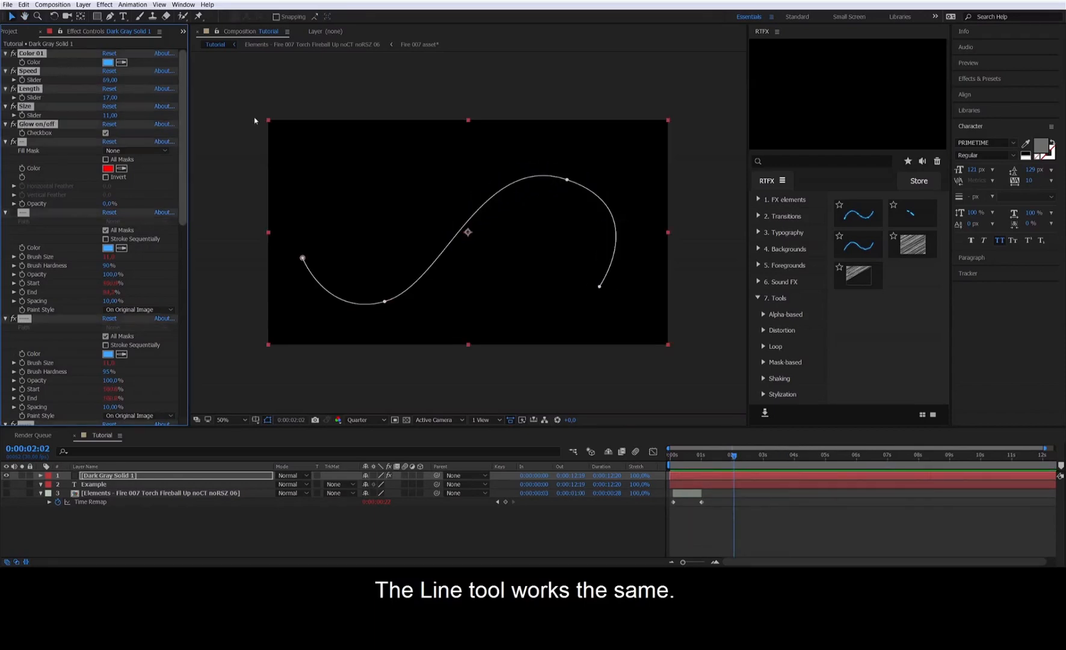
pyautogui.press('Delete')
pyautogui.press('Delete')
# Step: Draw a wide closed elliptical mask around the upper middle of the solid with the Ellipse tool
pyautogui.click(97, 17)
pyautogui.moveTo(99, 19); pyautogui.dragTo(123, 37)
pyautogui.moveTo(362, 166); pyautogui.dragTo(534, 287)
# Step: Draw a second closed mask beside the ellipse on the solid, a tall irregular curved shape, with the Pen tool
pyautogui.press('g')
pyautogui.click(554, 280)
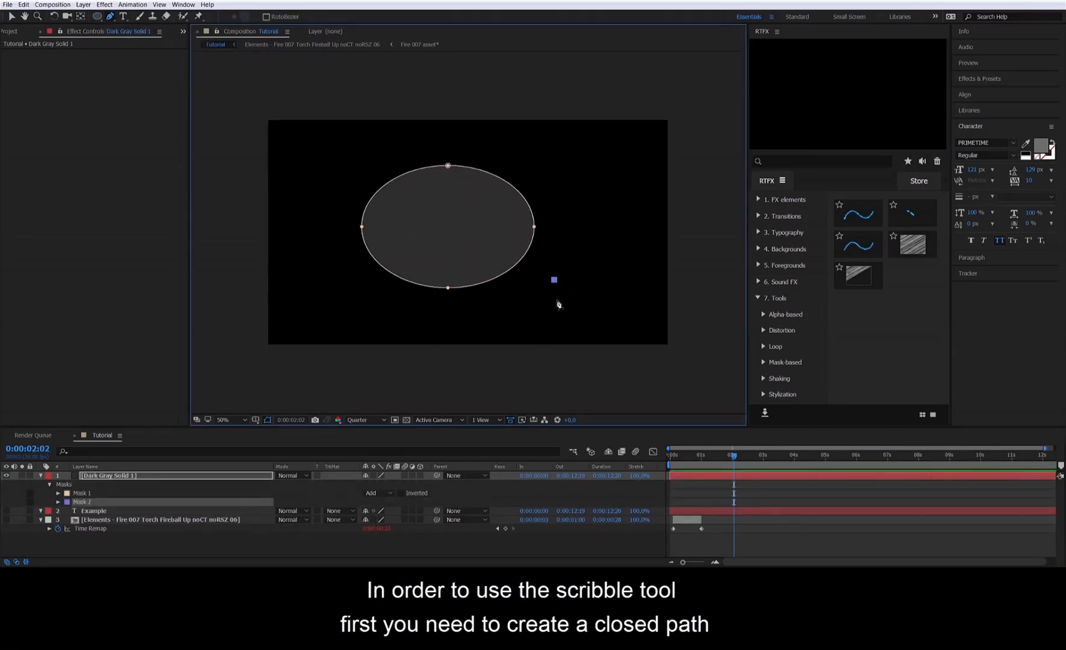
pyautogui.click(617, 213)
pyautogui.click(585, 203)
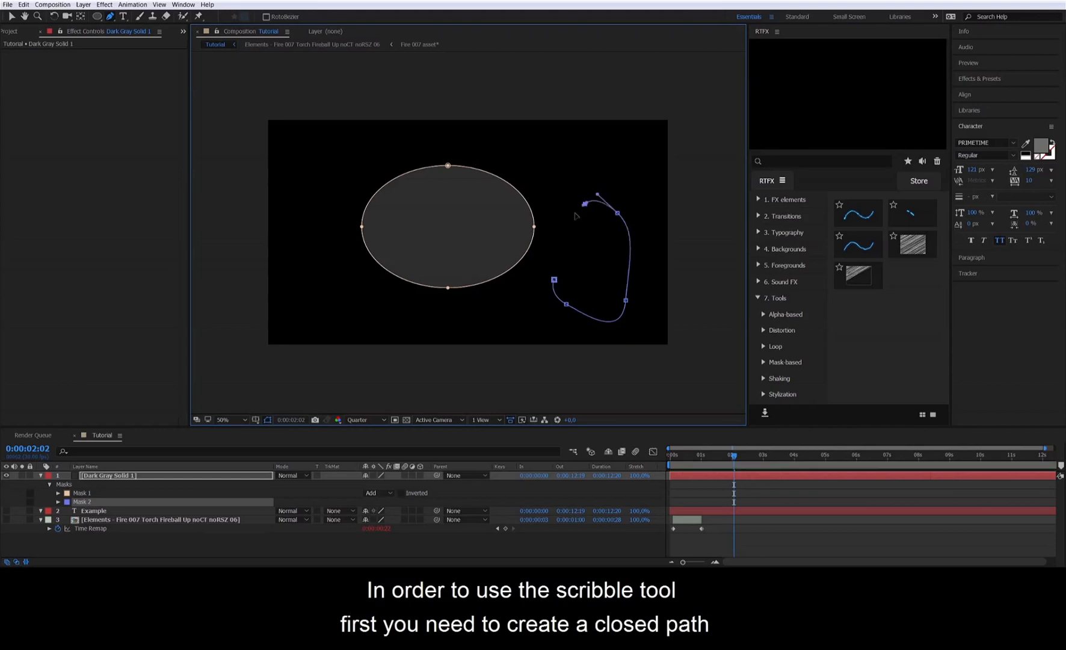
pyautogui.click(555, 279)
# Step: Try the static scribble tool on the solid's two masks, preview it from 0:00:00:00, and undo the application
pyautogui.click(203, 468)
pyautogui.click(203, 476)
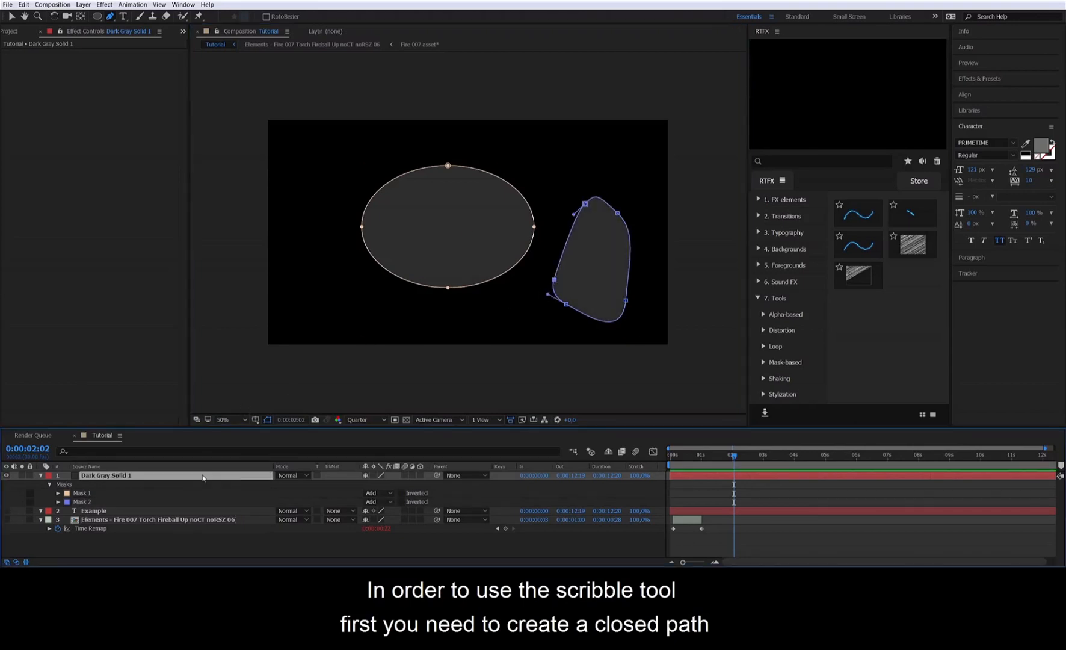
pyautogui.click(912, 246)
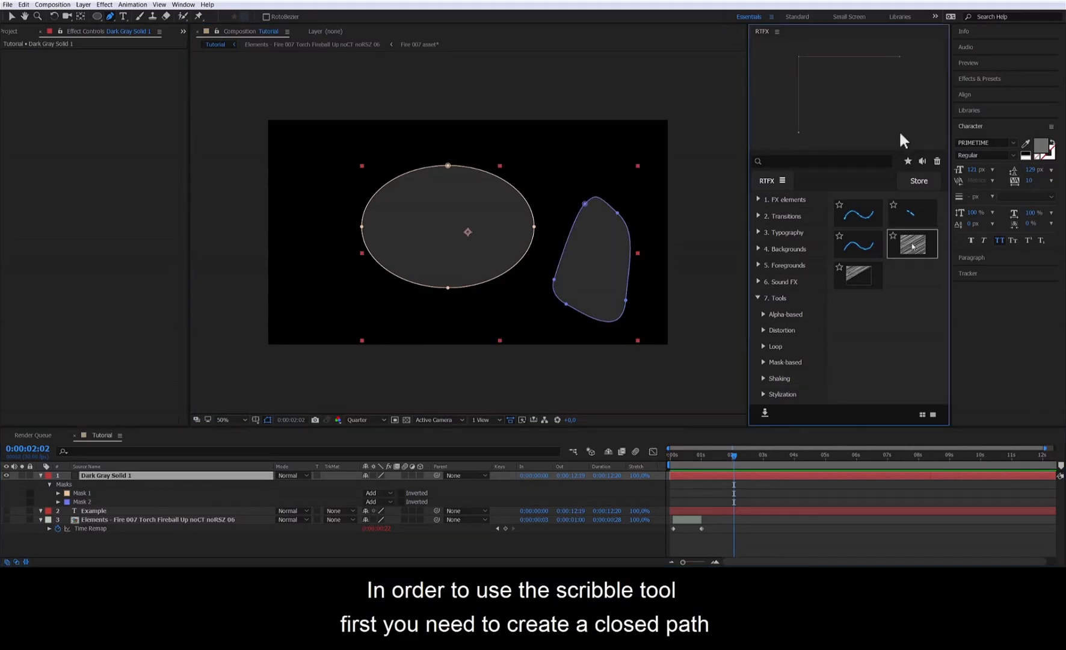
pyautogui.press('space')
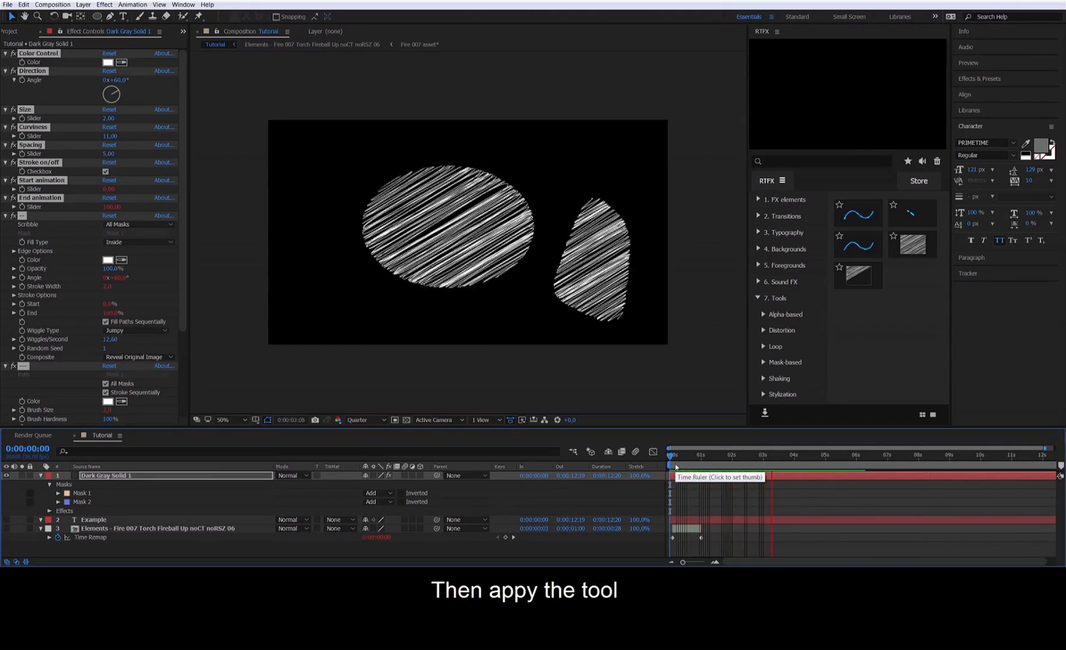
pyautogui.moveTo(675, 467); pyautogui.dragTo(657, 469)
pyautogui.press('space')
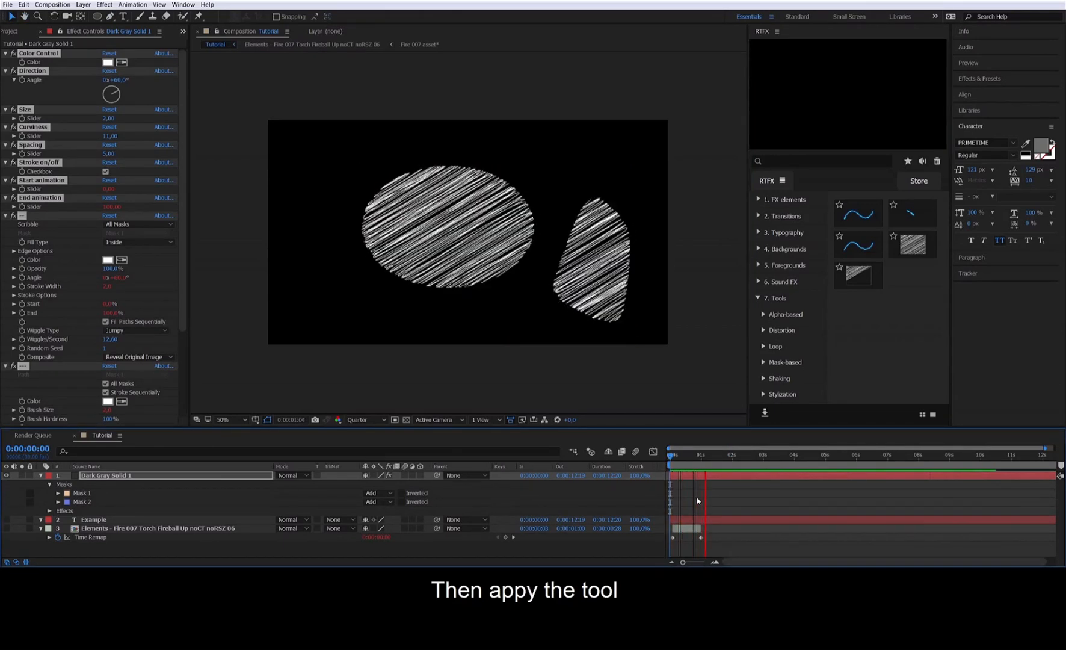
pyautogui.press('space')
pyautogui.hotkey('ctrl', 'z')
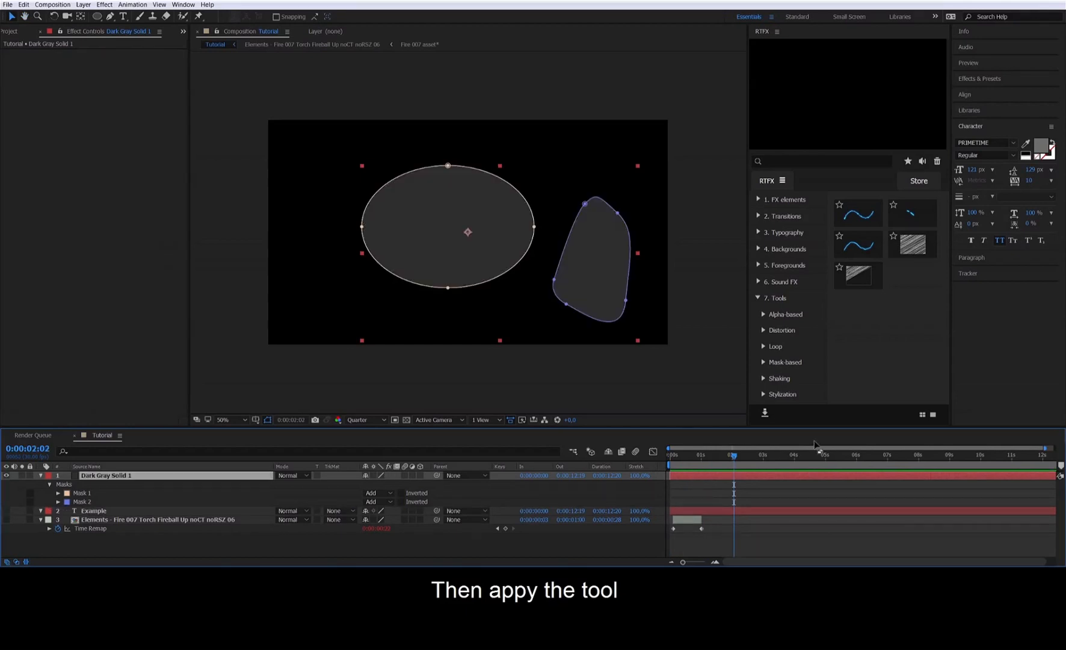
# Step: Apply the animated scribble tool to the solid and shift its Start and End animation keyframes earlier, just after 0:00:01:00
pyautogui.click(862, 276)
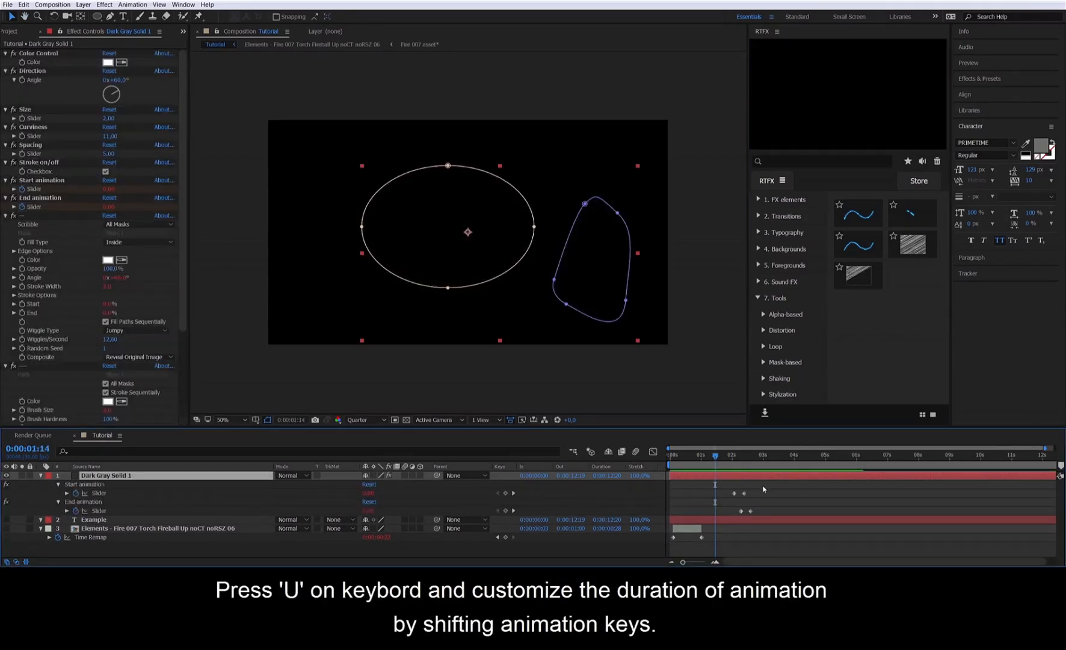
pyautogui.moveTo(764, 485)
pyautogui.mouseDown()
pyautogui.moveTo(718, 519)
pyautogui.moveTo(721, 494)
pyautogui.moveTo(709, 495)
pyautogui.mouseUp()
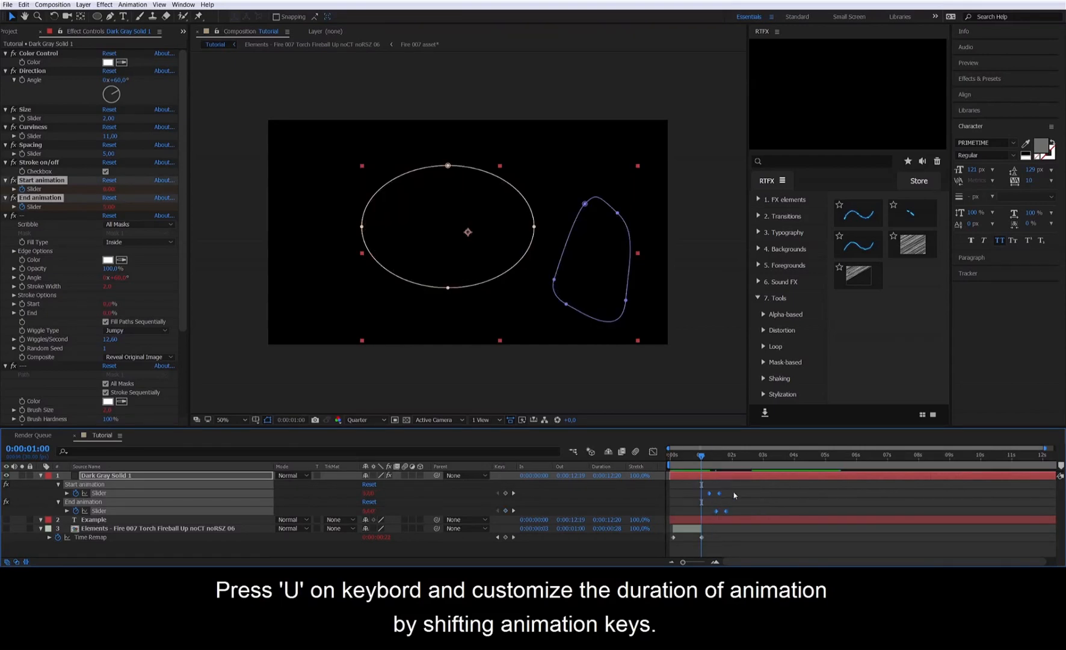
pyautogui.click(734, 494)
pyautogui.press('space')
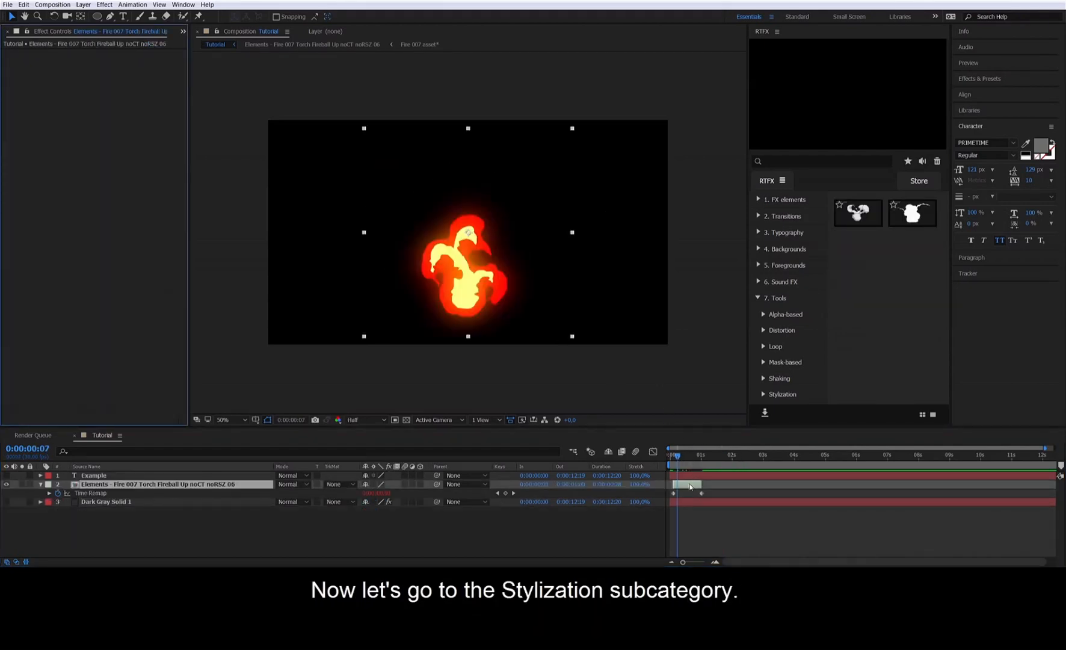
# Step: Apply the Simplify tool to the Fire 007 Torch Fireball element layer and set its Scale to 364
pyautogui.click(686, 486)
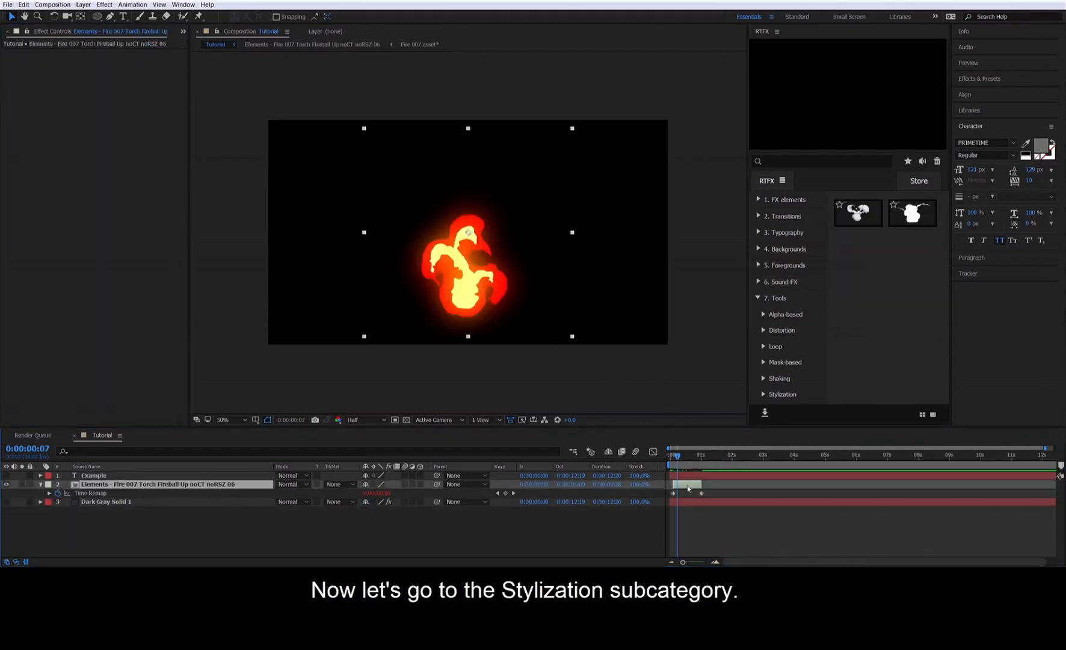
pyautogui.click(372, 485)
pyautogui.click(913, 213)
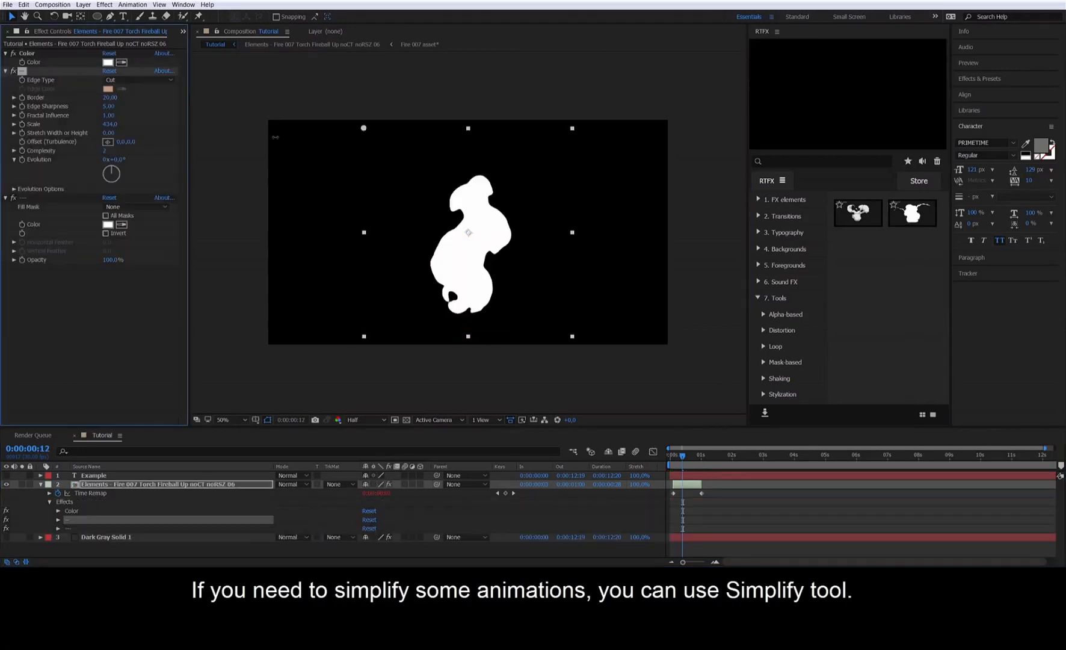
# Step: Add the Pixelate tool to the simplified fire layer and preview the combined effect
pyautogui.click(861, 213)
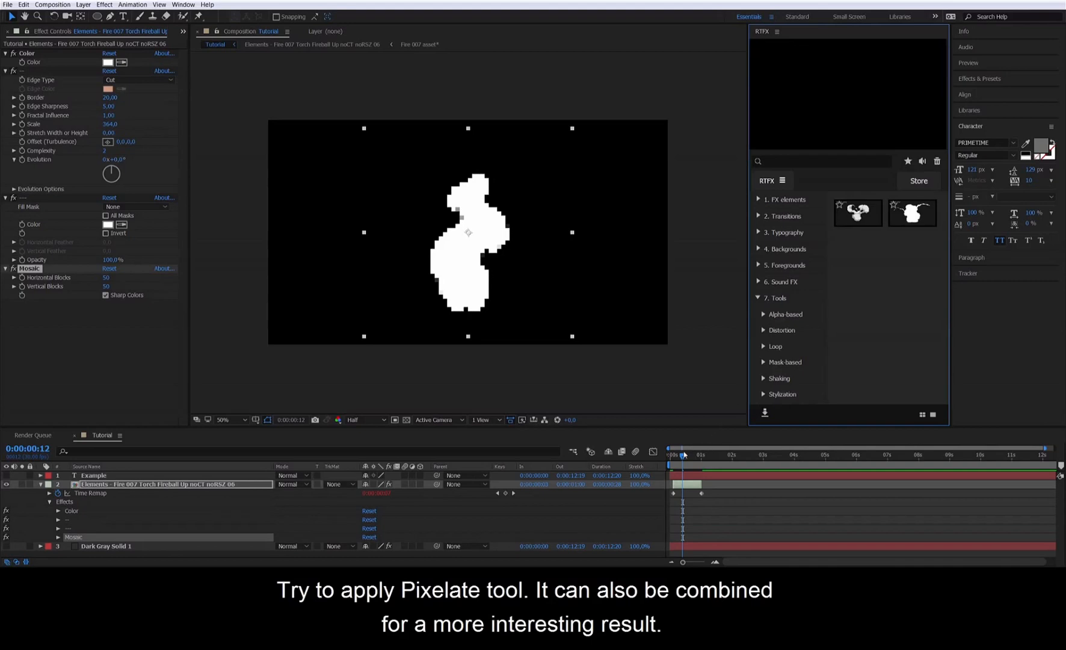
pyautogui.moveTo(684, 455)
pyautogui.mouseDown()
pyautogui.moveTo(671, 459)
pyautogui.moveTo(682, 459)
pyautogui.mouseUp()
pyautogui.press('space')
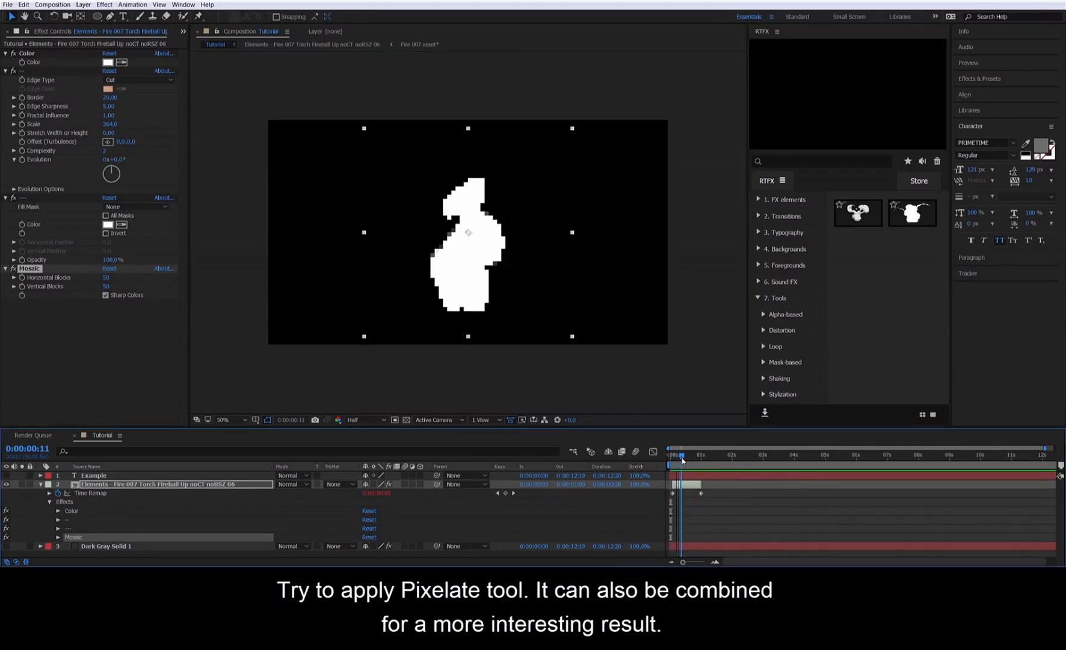
# Step: Collapse the two unnamed effects on the fire layer and set its Color effect to red FF0101
pyautogui.click(11, 200)
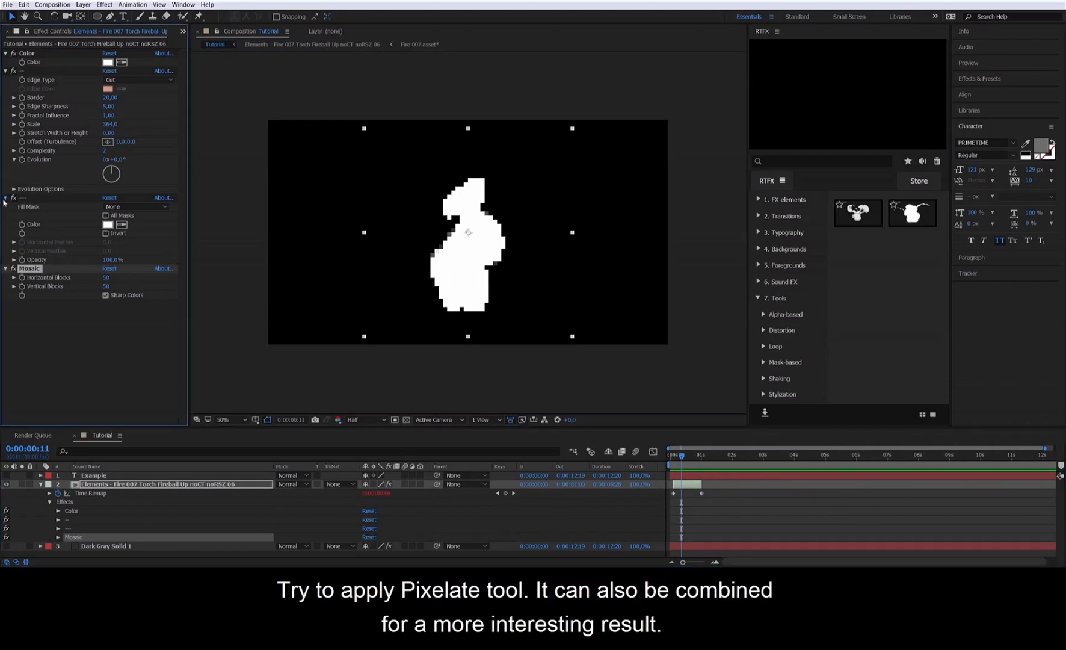
pyautogui.click(5, 198)
pyautogui.click(5, 72)
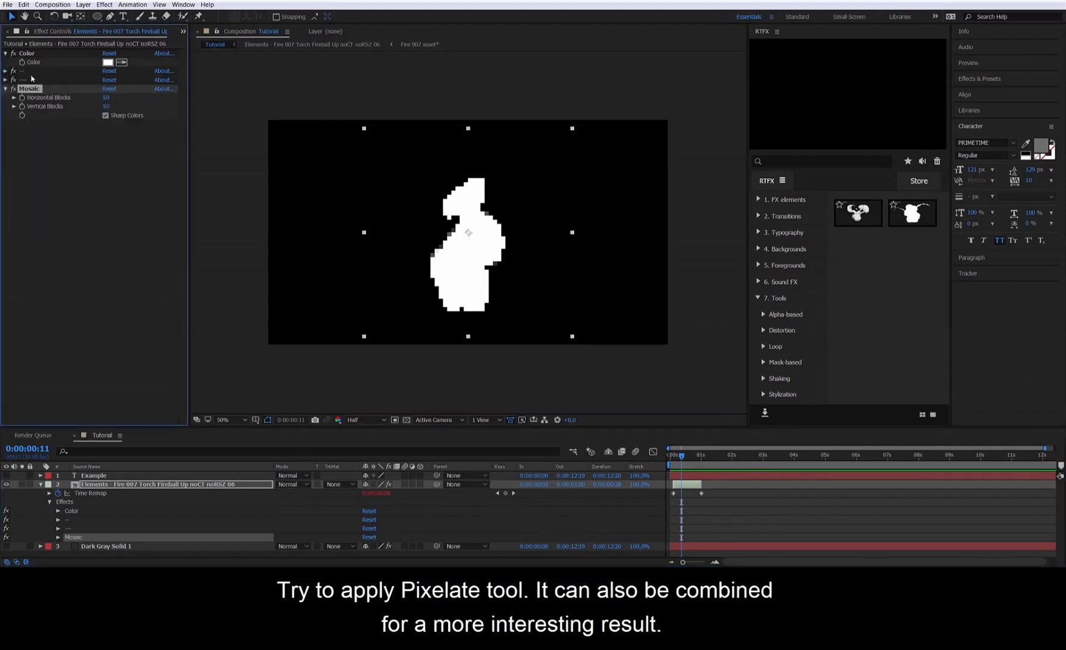
pyautogui.click(107, 62)
pyautogui.moveTo(777, 304); pyautogui.dragTo(816, 270)
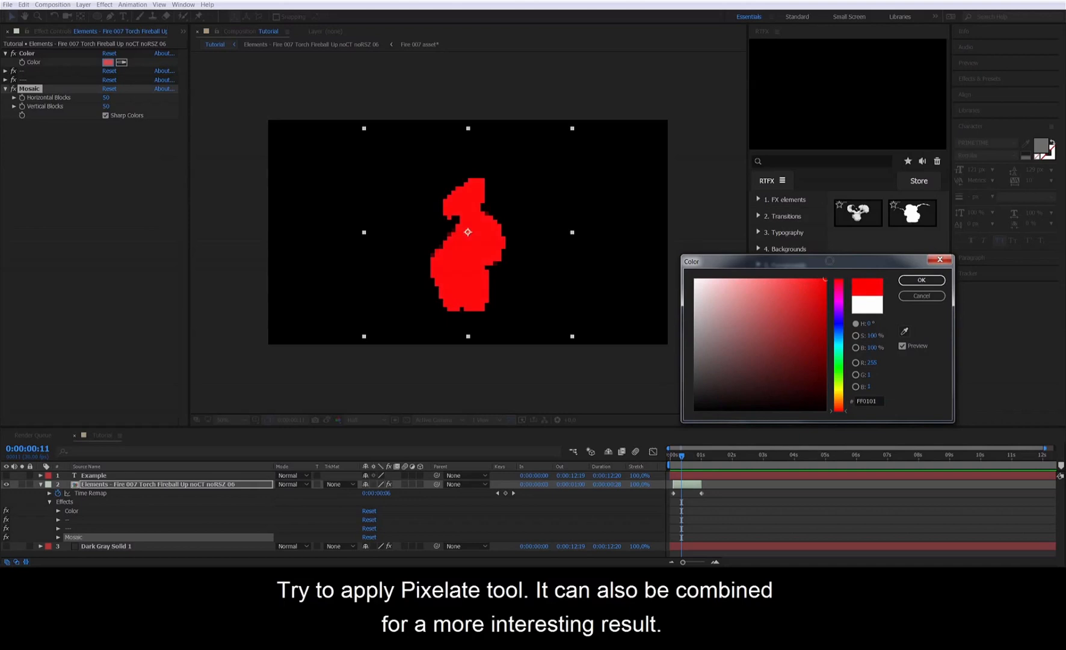
pyautogui.click(920, 280)
# Step: Preview the red pixelated fire animation from the start of the timeline
pyautogui.click(669, 468)
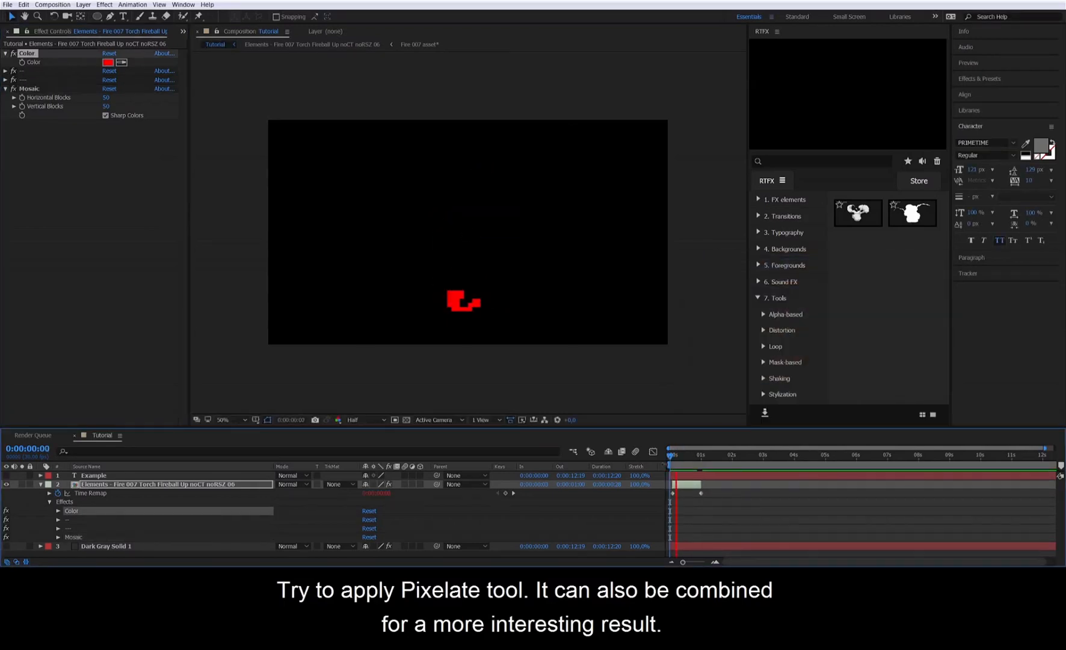
pyautogui.click(674, 461)
pyautogui.press('space')
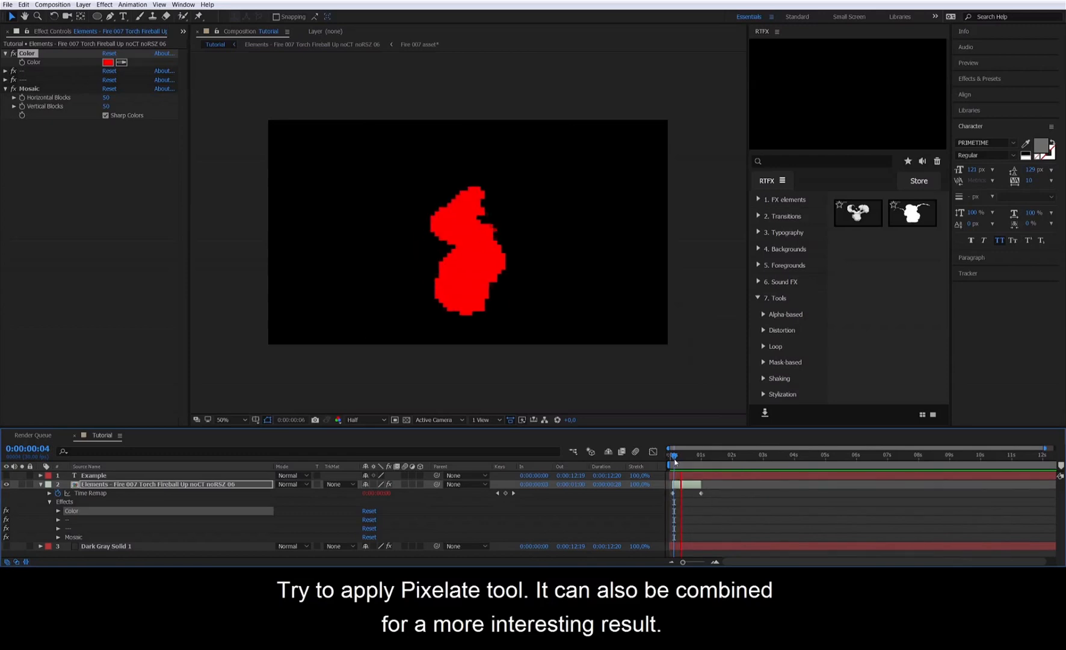